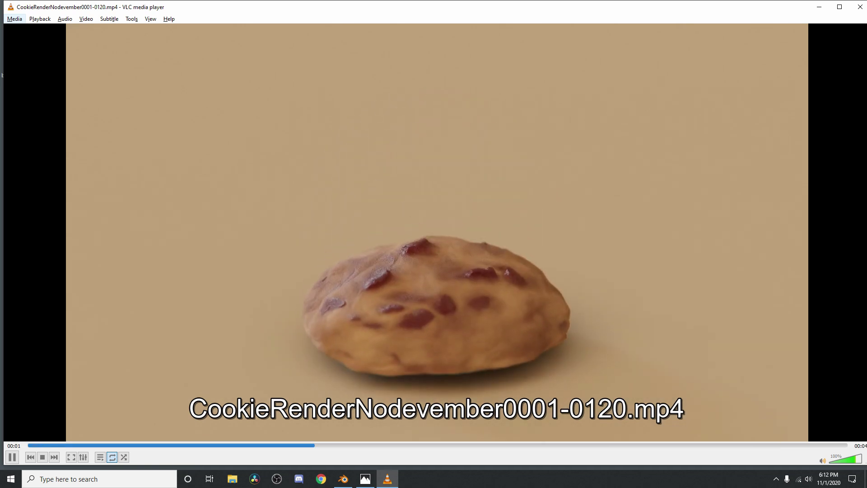
Step: Close the cookie render video, view the Nodevember Prompts image, and close it
left_click(860, 7)
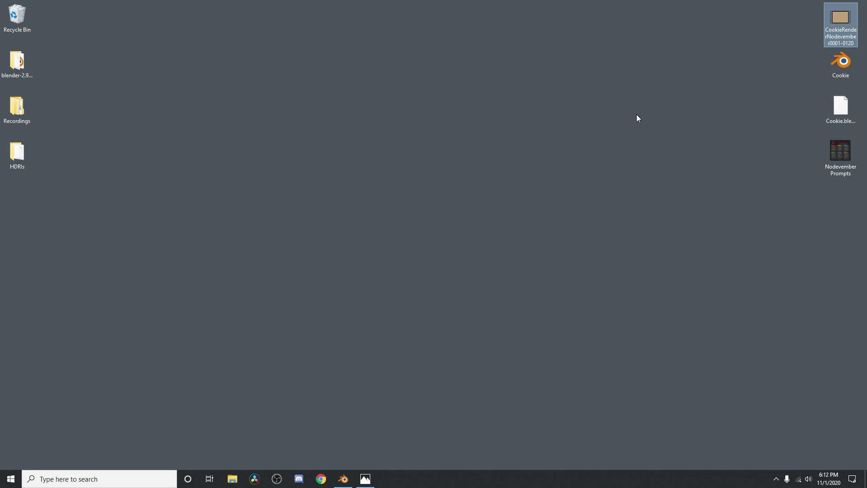
double_click(846, 151)
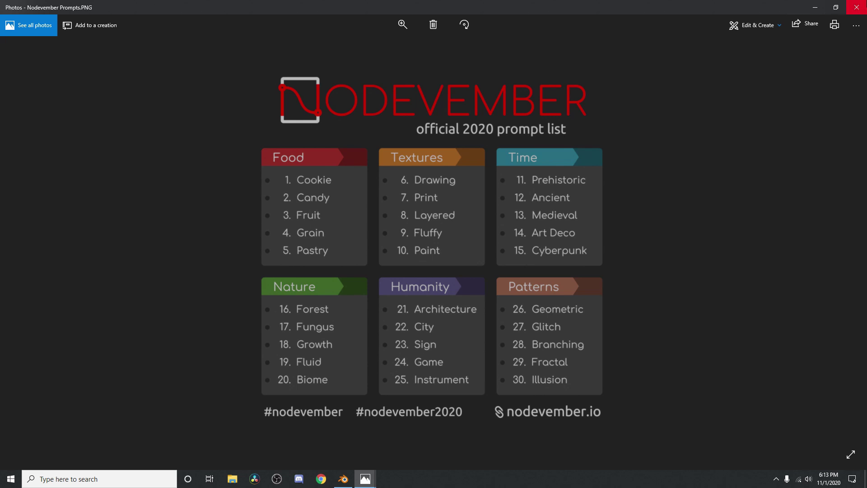
left_click(857, 7)
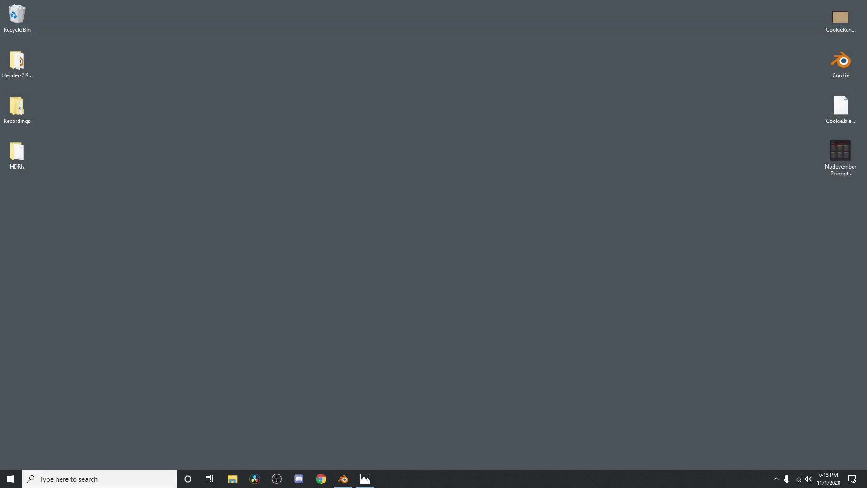
Step: Switch to Blender and preview the cookie animation in rendered shading at frames 30, 62 and 11
left_click(343, 479)
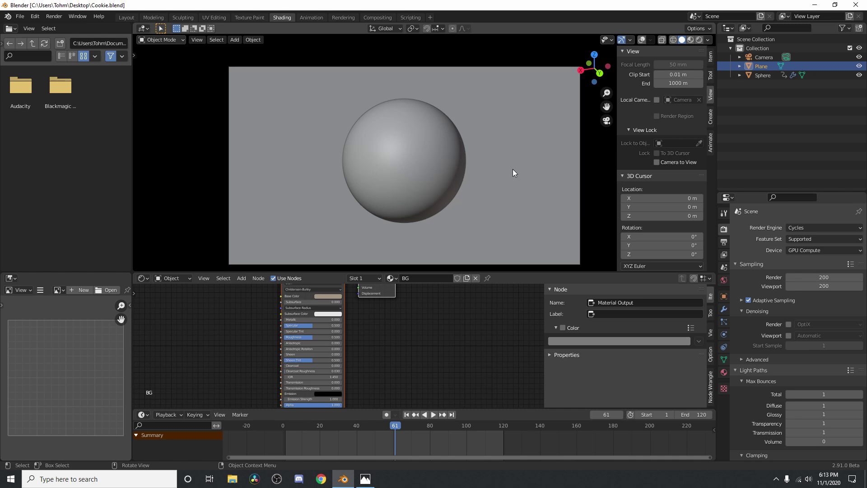
left_click(701, 40)
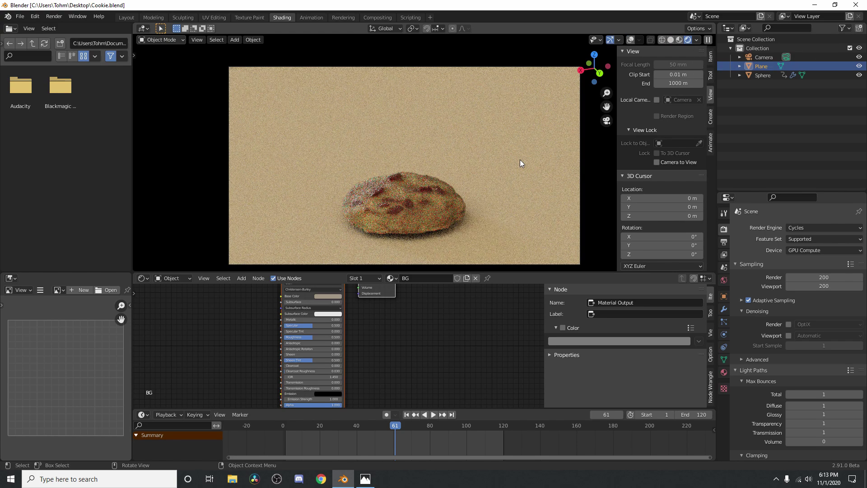
key("q")
left_click(428, 164)
left_click_drag(320, 437, 339, 436)
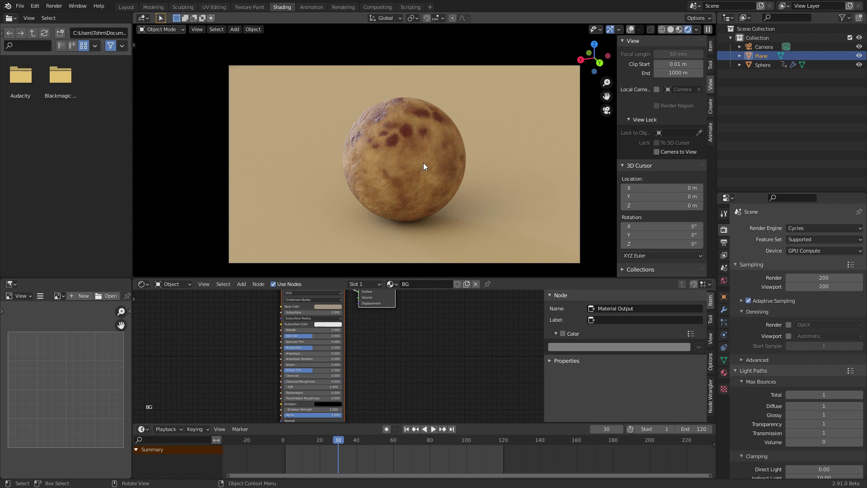
left_click_drag(362, 440, 397, 443)
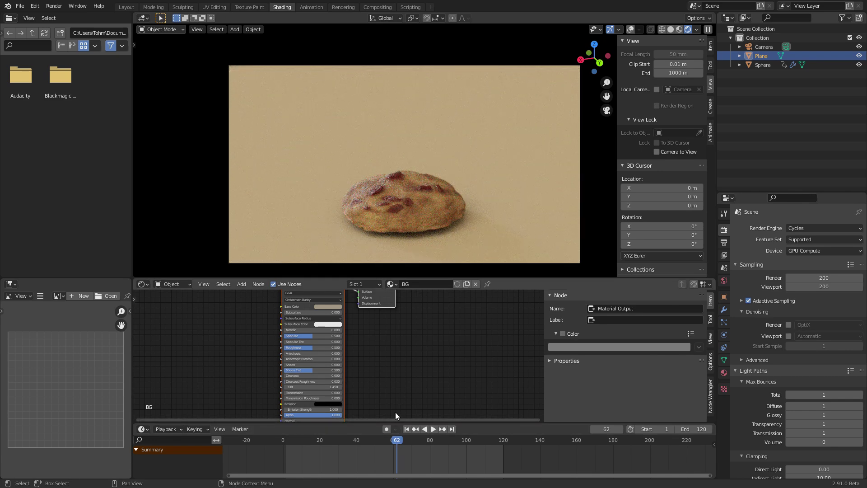
left_click_drag(395, 444, 304, 440)
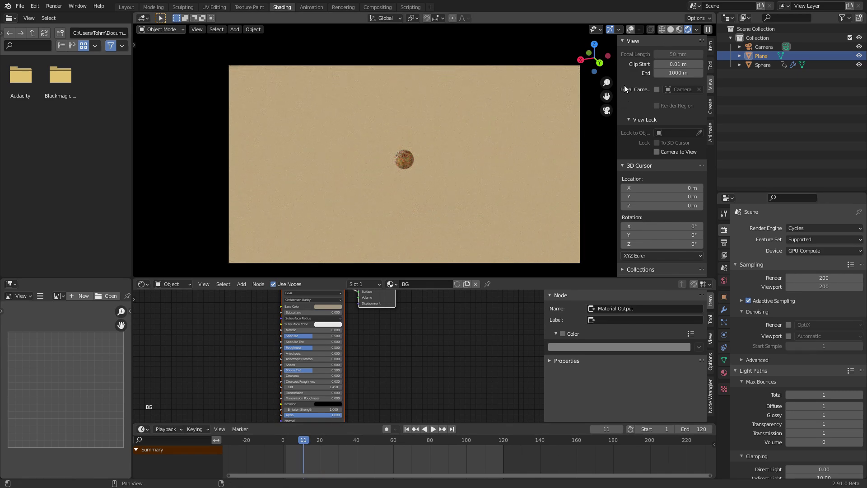
Step: Play the animation in solid shading, stop it at frame 53, and return to rendered shading
left_click(671, 29)
key("space")
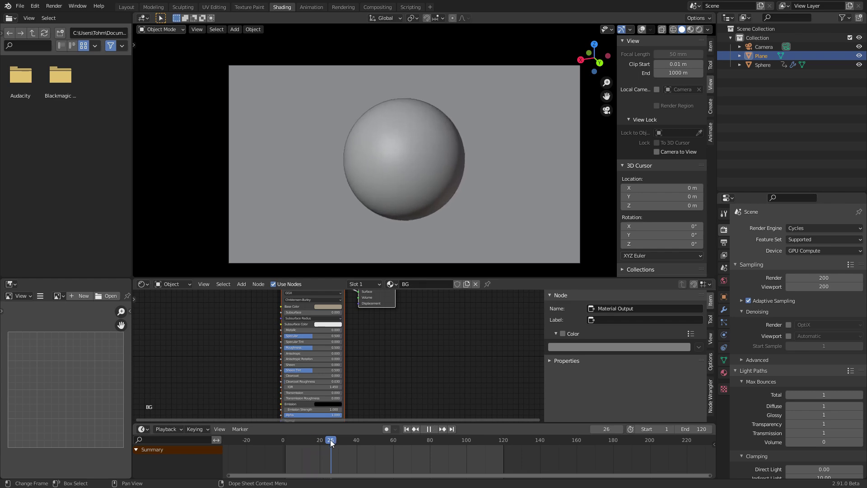
key("space")
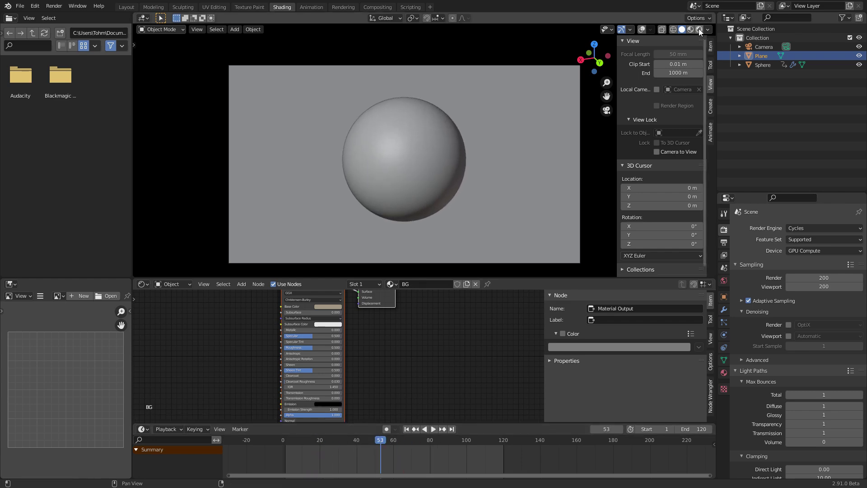
left_click(698, 29)
Step: Select the cookie sphere, look inside its Cookie_Nodevember node group, and return to the top-level material nodes
left_click(396, 195)
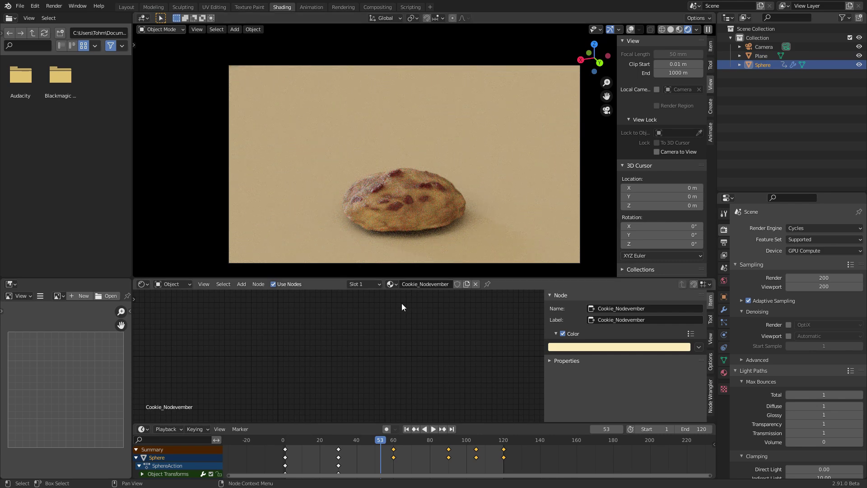
key("Home")
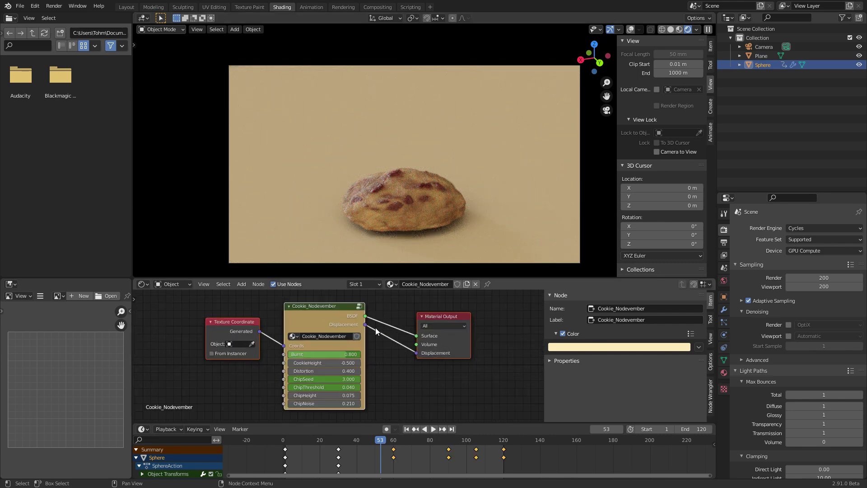
left_click(359, 305)
scroll(360, 330, "down", 5)
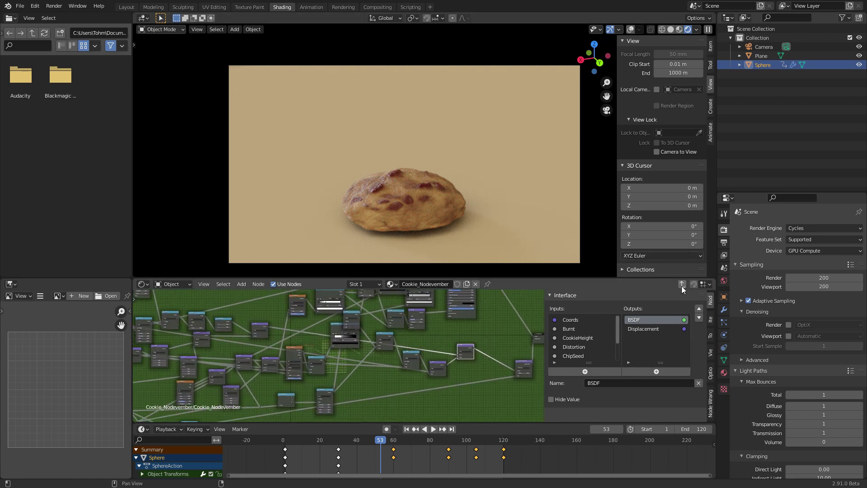
left_click(681, 284)
scroll(313, 319, "up", 5)
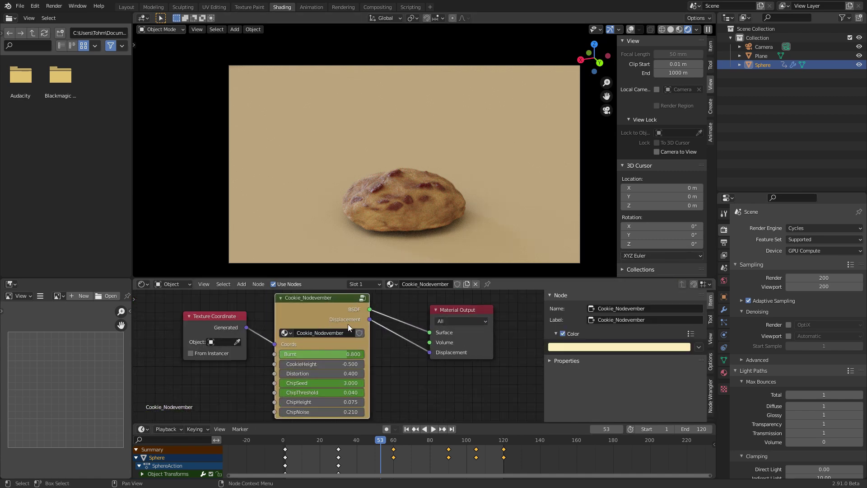
Step: Try the cookie group's Burnt at 0, 1 and 0.841, and its CookieHeight at 0.6
left_click_drag(334, 354, 280, 354)
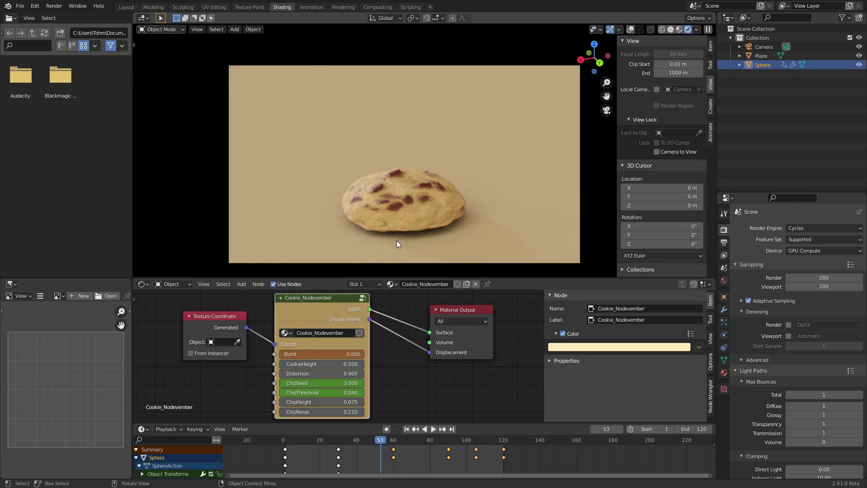
left_click_drag(318, 354, 364, 354)
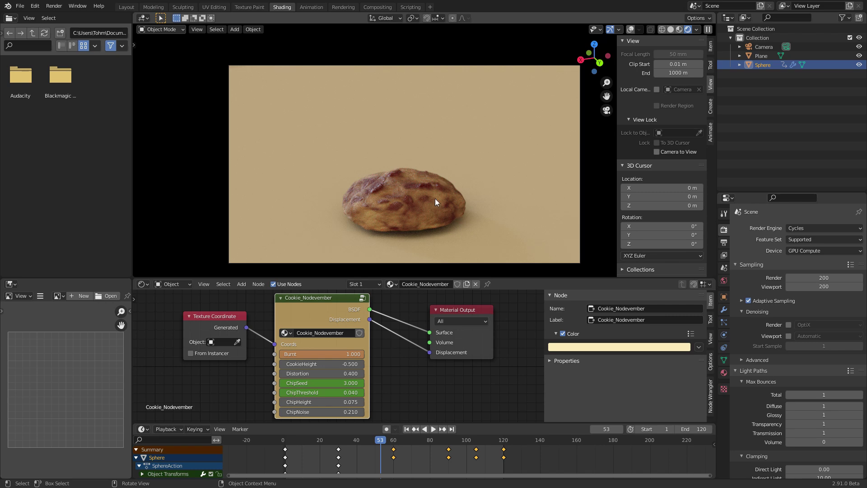
mouse_move(316, 354)
left_mouse_down()
mouse_move(296, 354)
mouse_move(356, 364)
mouse_move(317, 363)
left_mouse_up()
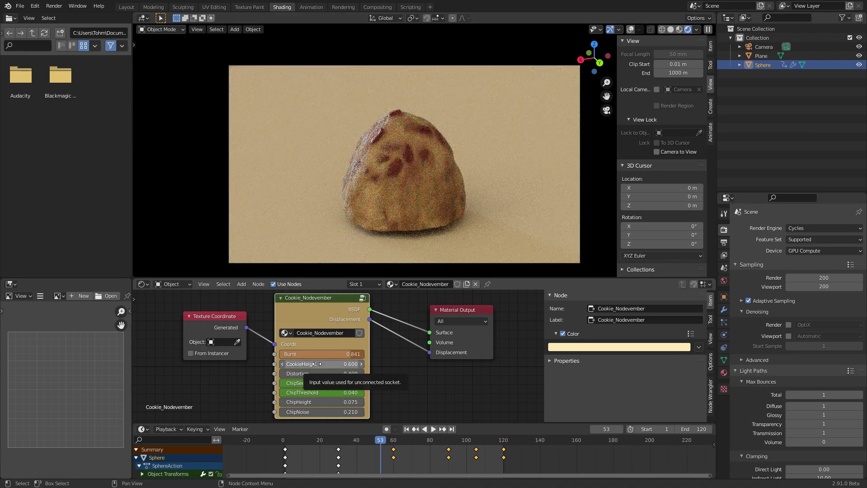
key("ctrl+x")
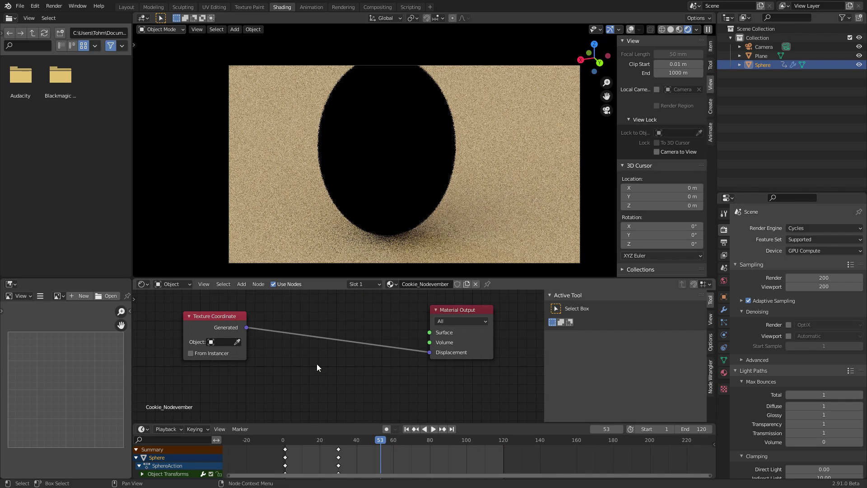
key("ctrl+z")
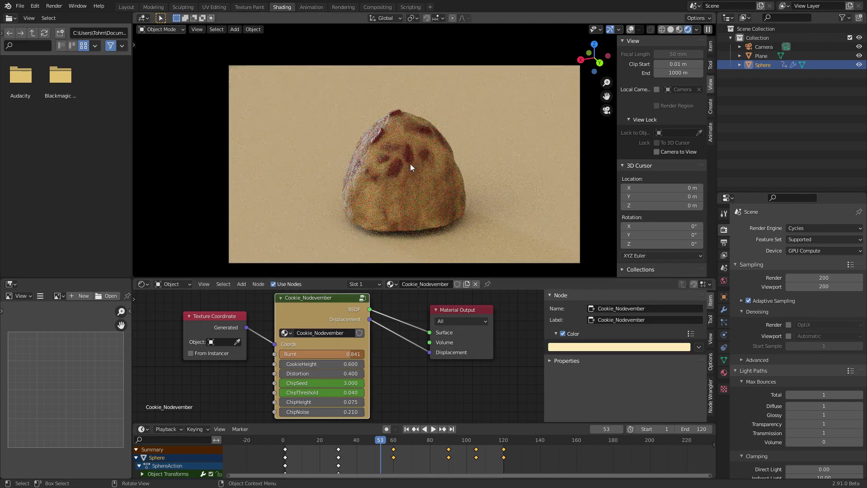
Step: Try a CookieHeight of 0.2 and preview the cookie at frames 30 and 61
left_click(345, 363)
type("0.52")
key("Return")
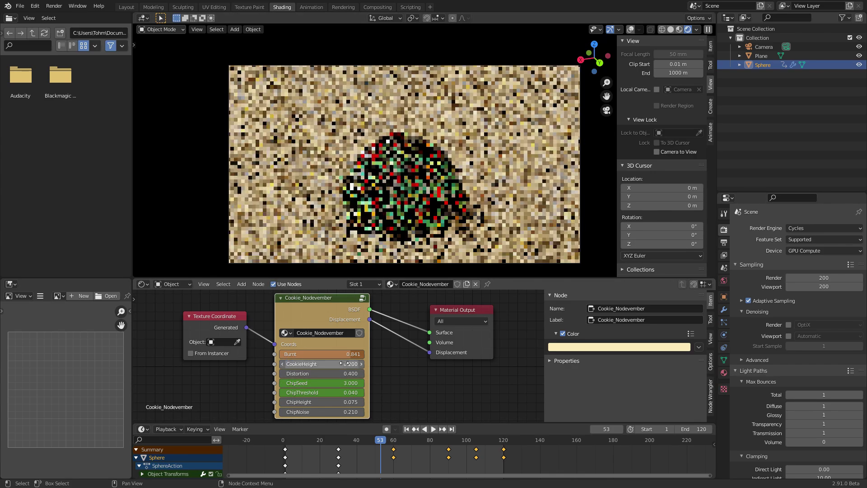
left_click(377, 443)
left_click_drag(377, 445, 338, 440)
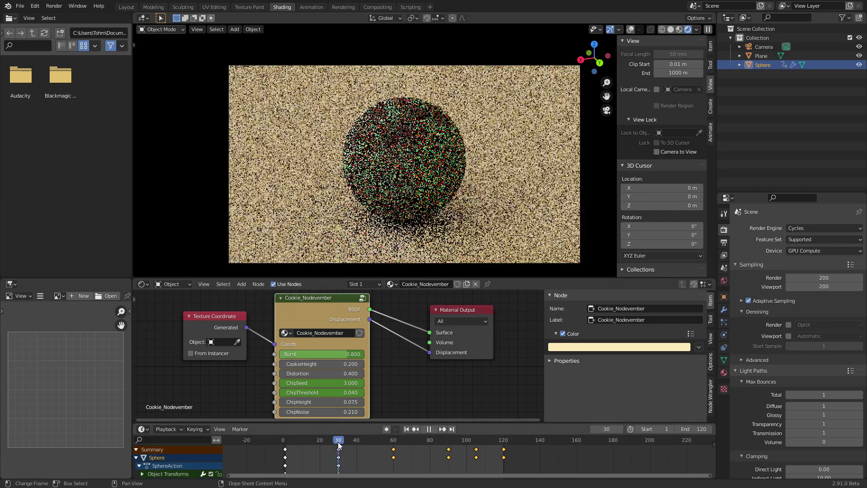
left_click(394, 441)
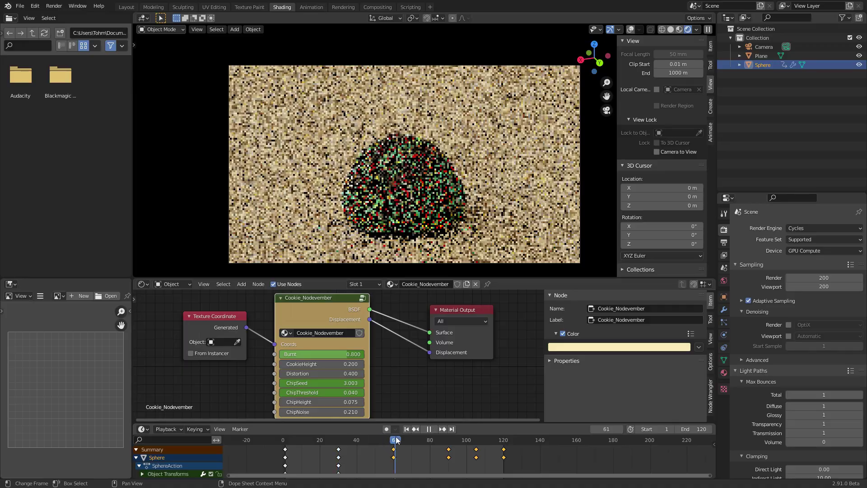
Step: Try CookieHeight at -0.6 and Distortion at 2.6, undo the Distortion change, and try ChipSeed at 4.503
left_click_drag(355, 364, 403, 373)
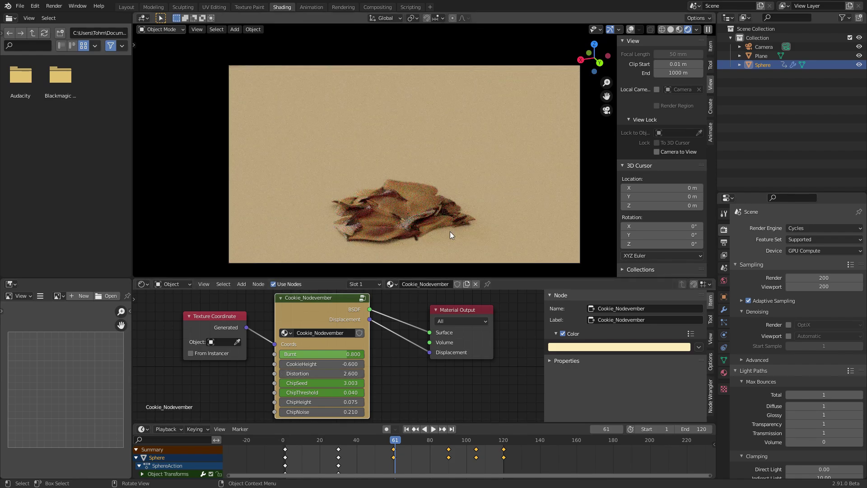
key("ctrl+z")
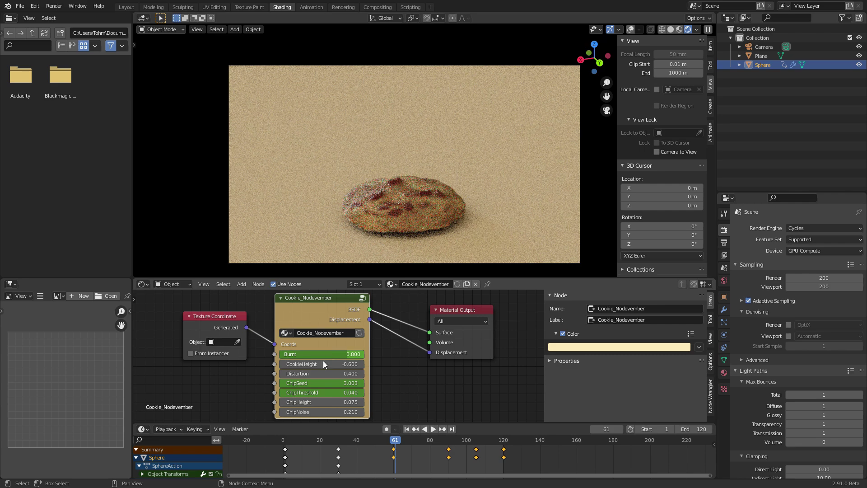
left_click_drag(319, 385, 343, 385)
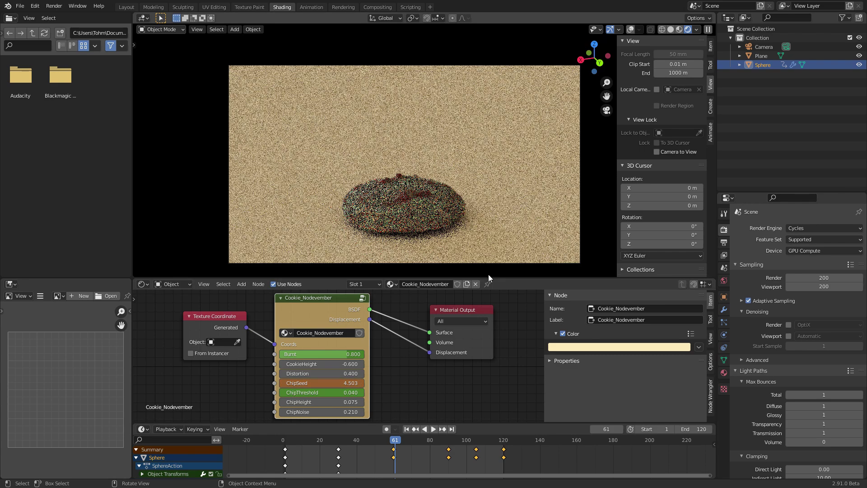
Step: Examine the node network inside the Cookie_Nodevember group once more and leave the group
key("ctrl+n")
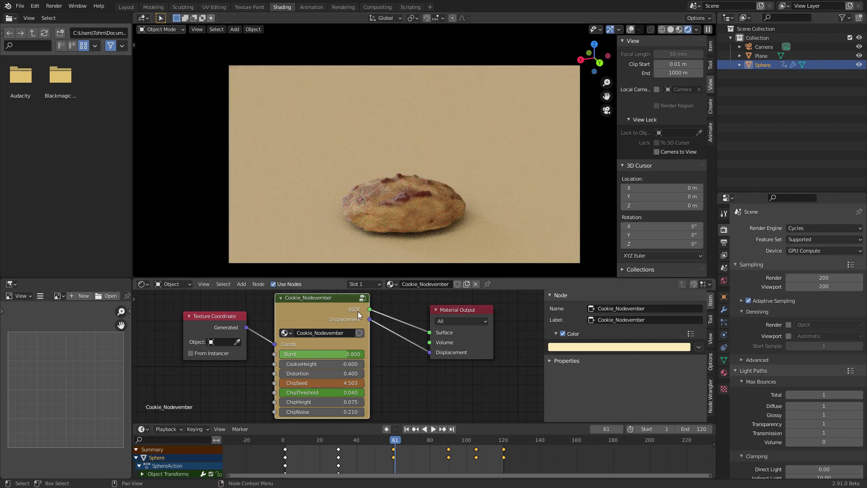
left_click(363, 299)
key("Home")
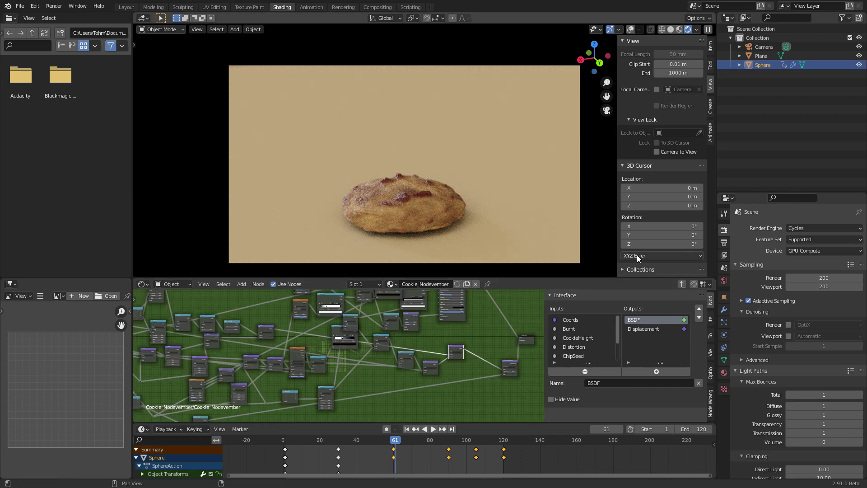
left_click(680, 284)
Step: Start a new file without saving the changes to the Cookie file
key("ctrl+n")
left_click(344, 167)
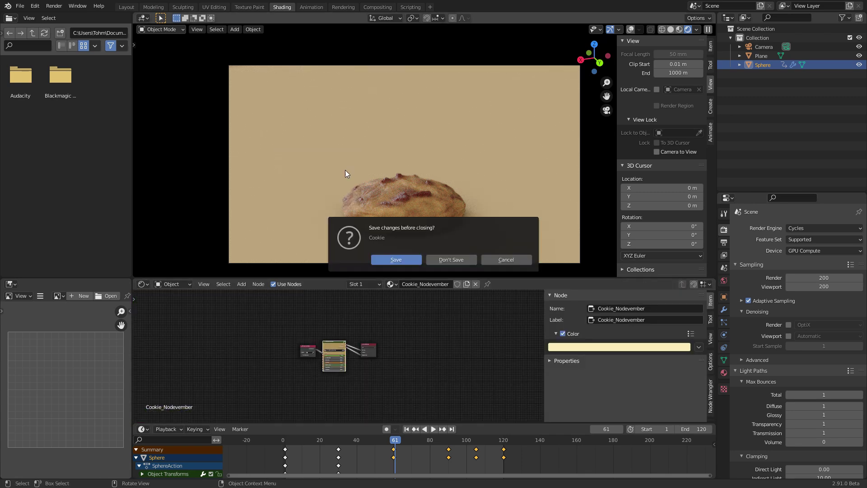
left_click(443, 257)
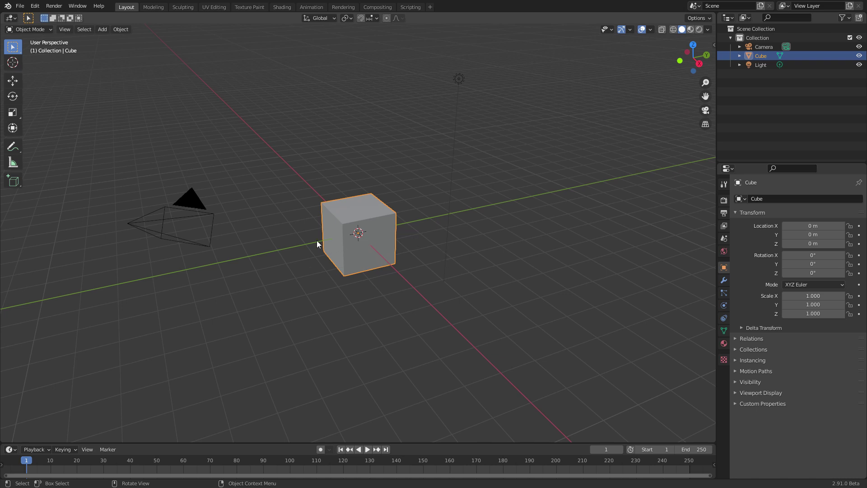
Step: Delete the default cube and add a UV sphere at the world origin
scroll(355, 228, "up", 1)
key("x")
left_click(355, 212)
key("shift+a")
mouse_move(324, 177)
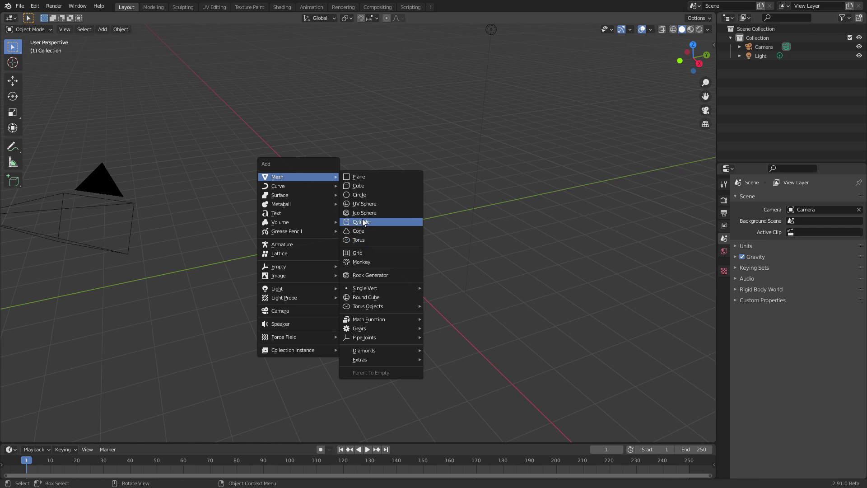
left_click(365, 203)
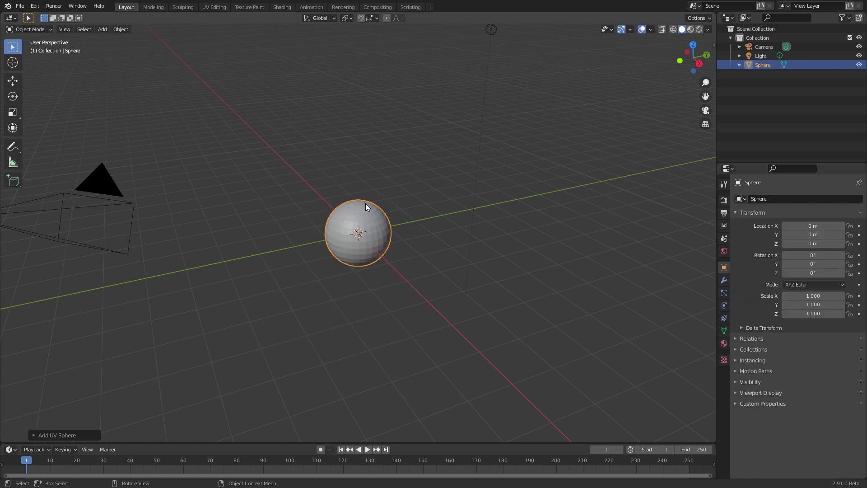
Step: Add a level 2 Subdivision modifier to the sphere and switch to the Shading workspace
scroll(365, 204, "up", 2)
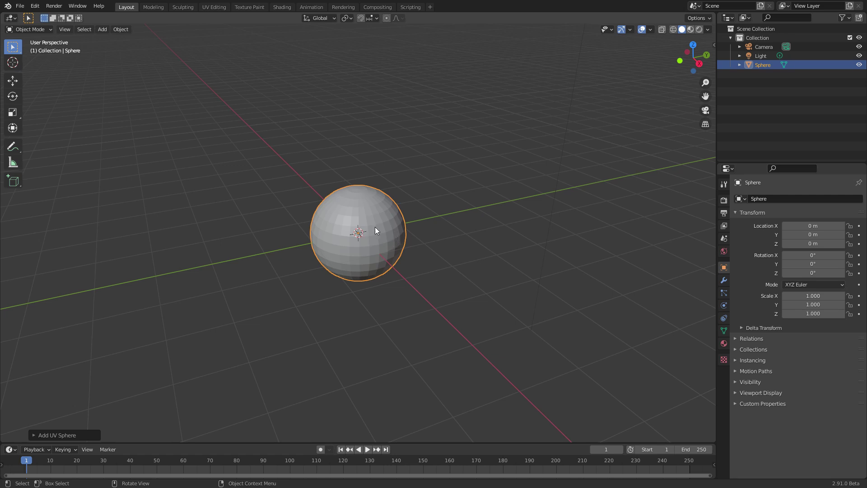
key("ctrl+2")
left_click(724, 280)
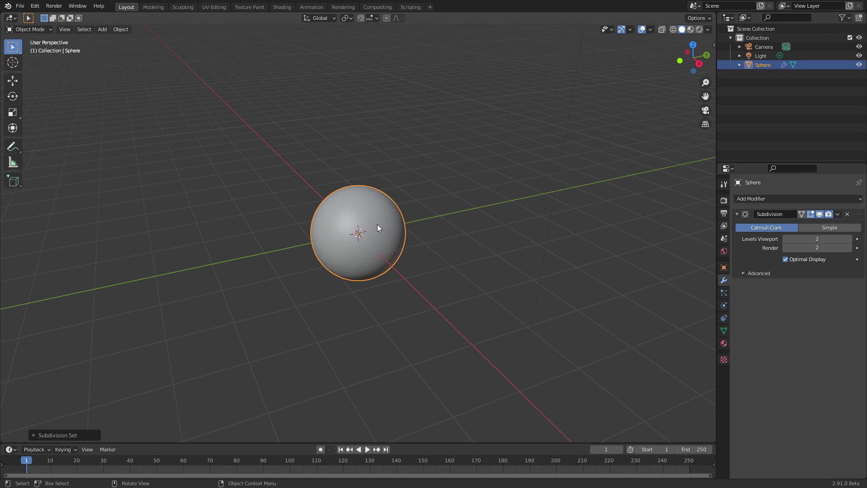
key("ctrl+0")
key("ctrl+2")
scroll(377, 224, "down", 1)
scroll(378, 224, "up", 3)
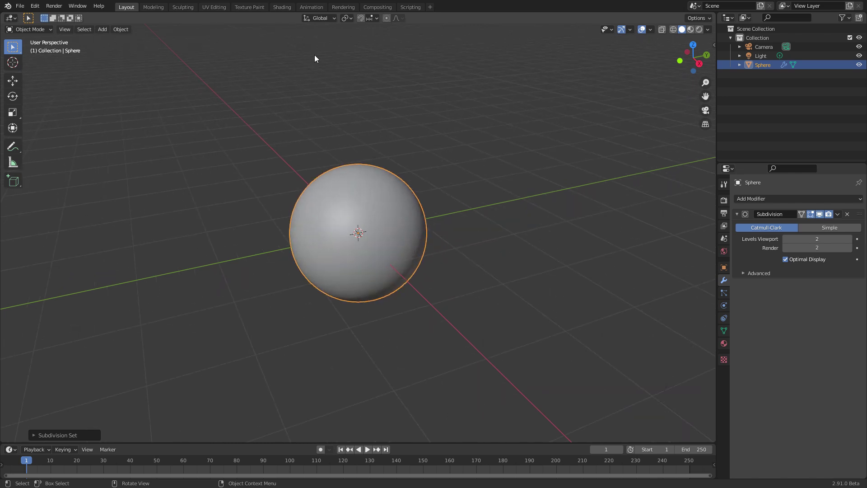
left_click(288, 7)
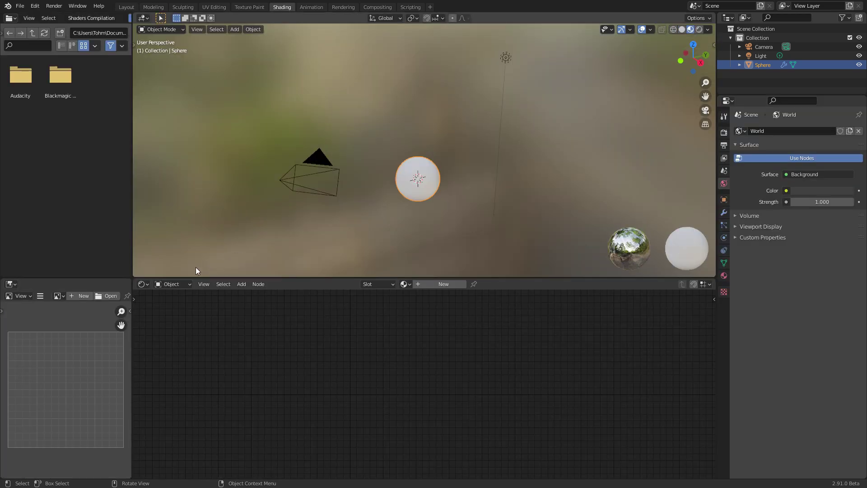
Step: Give the world background an Environment Texture with mapping nodes and load ballroom_2k.hdr from the HDRIs folder
left_click(178, 284)
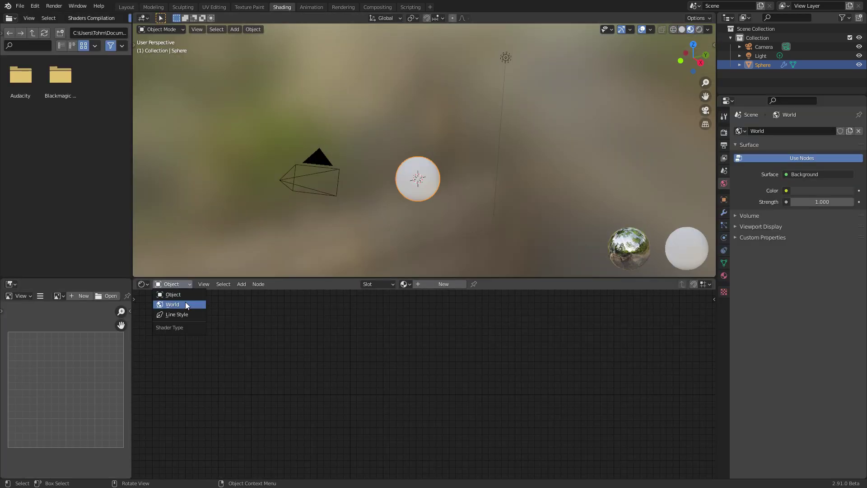
left_click(186, 304)
scroll(338, 372, "up", 3)
middle_click_drag(262, 349, 333, 398)
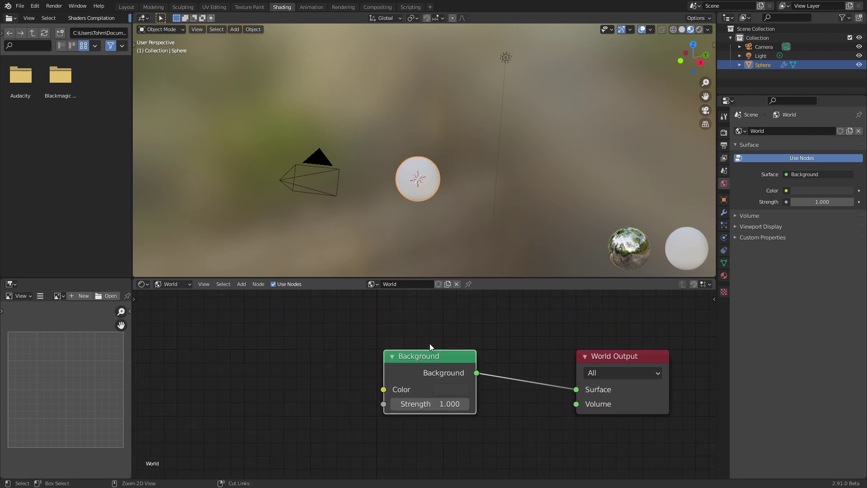
key("ctrl+t")
left_click(298, 356)
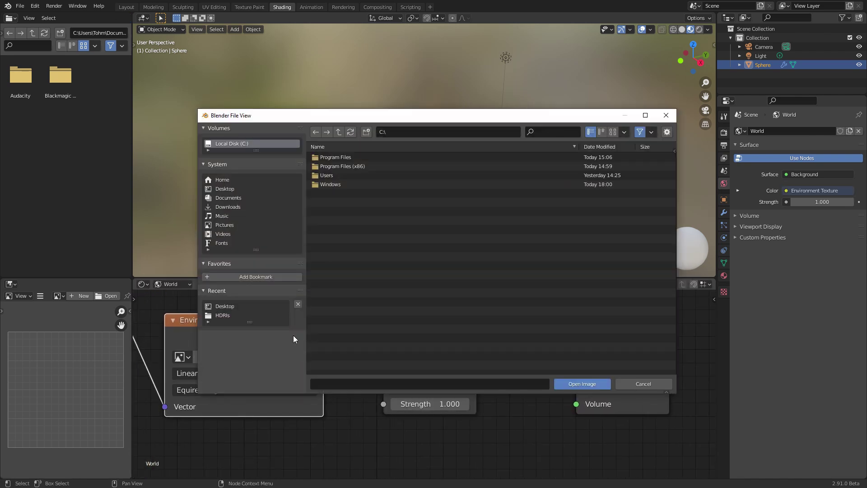
left_click(225, 307)
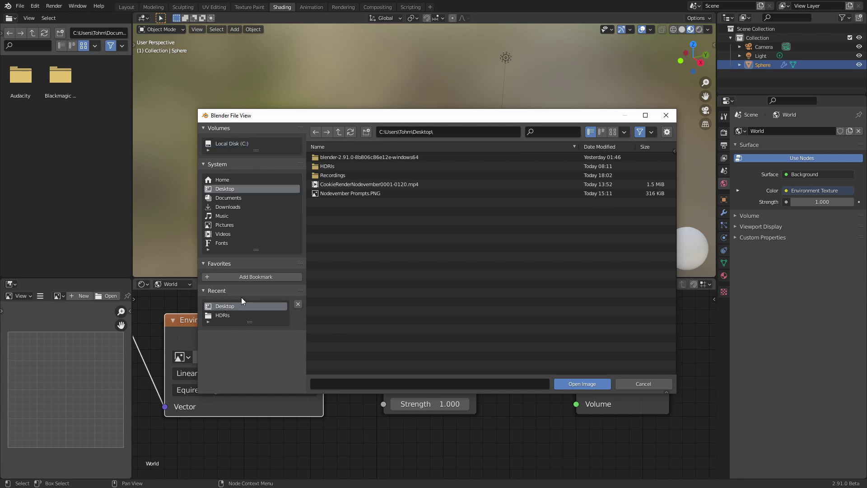
left_click(222, 316)
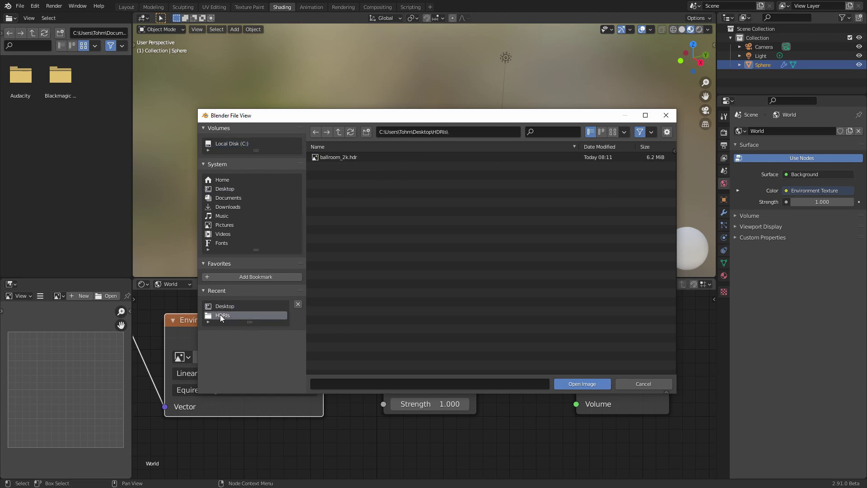
double_click(350, 157)
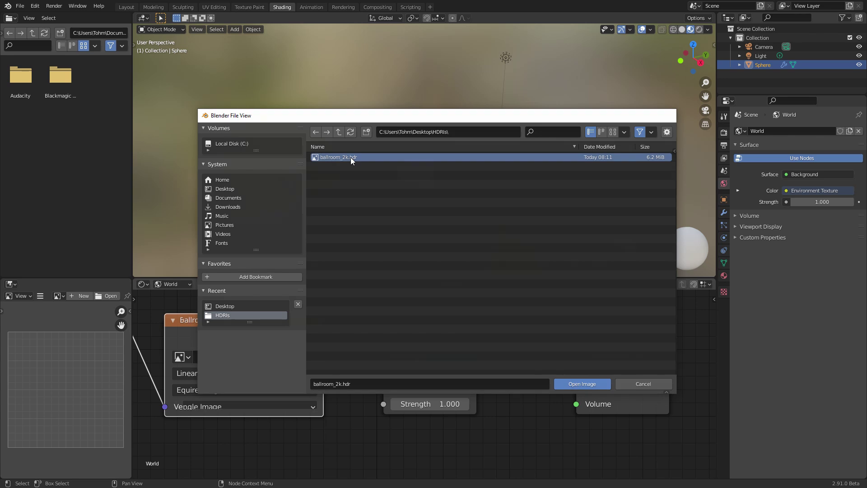
Step: Show the viewport in rendered shading and delete the Light object from the scene
left_click(700, 29)
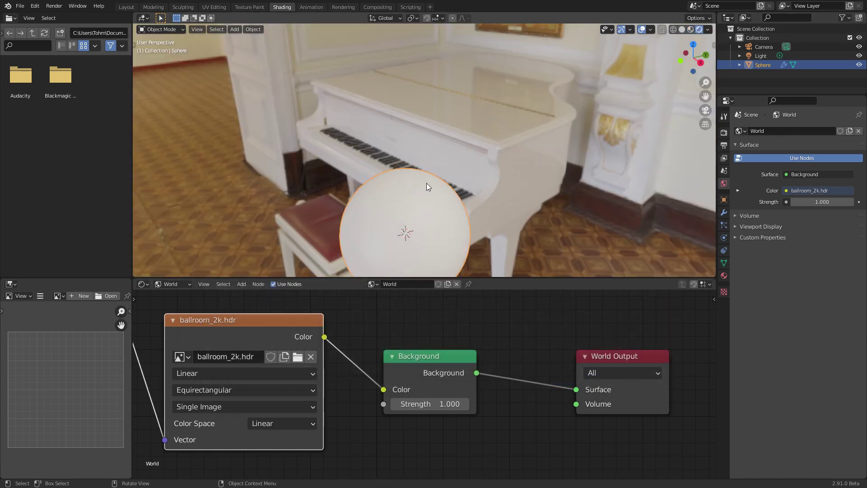
middle_click_drag(429, 202, 402, 151, "shift")
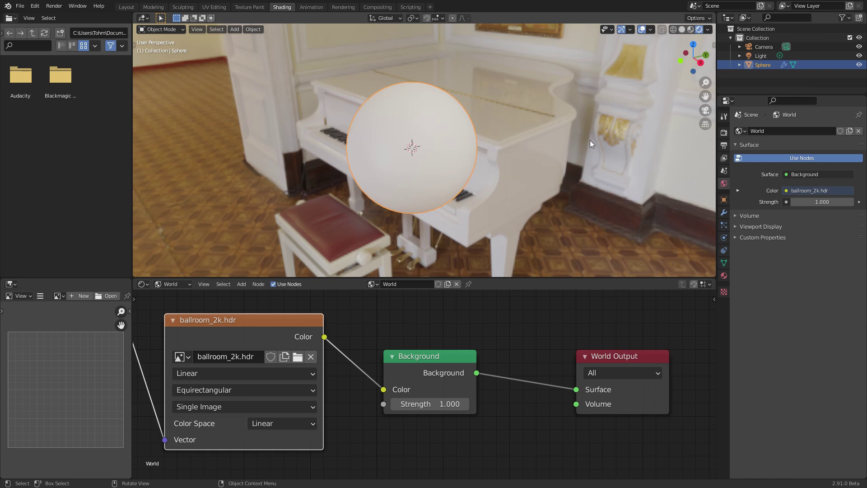
middle_click_drag(463, 155, 393, 117)
left_click(724, 132)
right_click(770, 56)
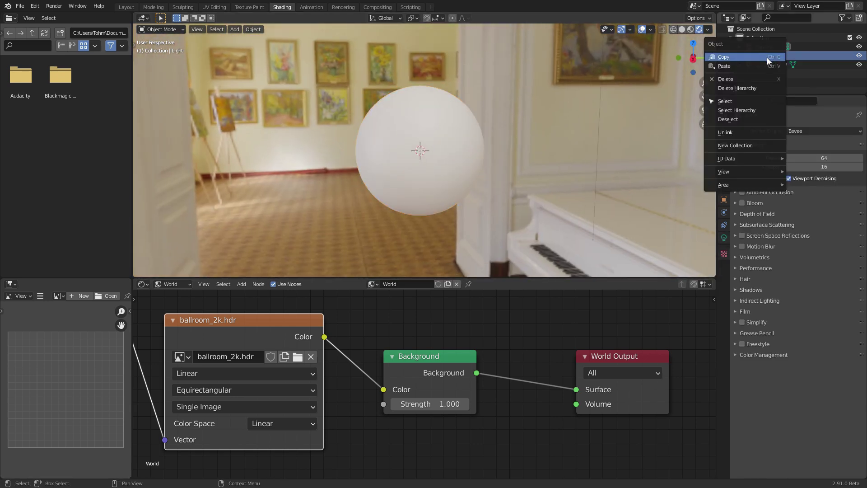
left_click(749, 77)
Step: Configure rendering to use Cycles on GPU Compute with a transparent film background
left_click(801, 132)
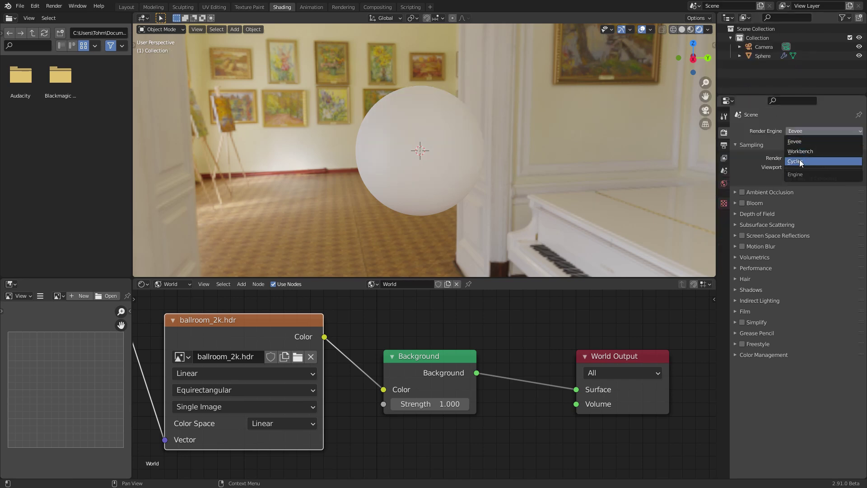
left_click(799, 159)
mouse_move(423, 148)
middle_mouse_down()
mouse_move(492, 185)
mouse_move(426, 181)
mouse_move(429, 73)
mouse_move(398, 131)
mouse_move(405, 135)
middle_mouse_up()
left_click(802, 153)
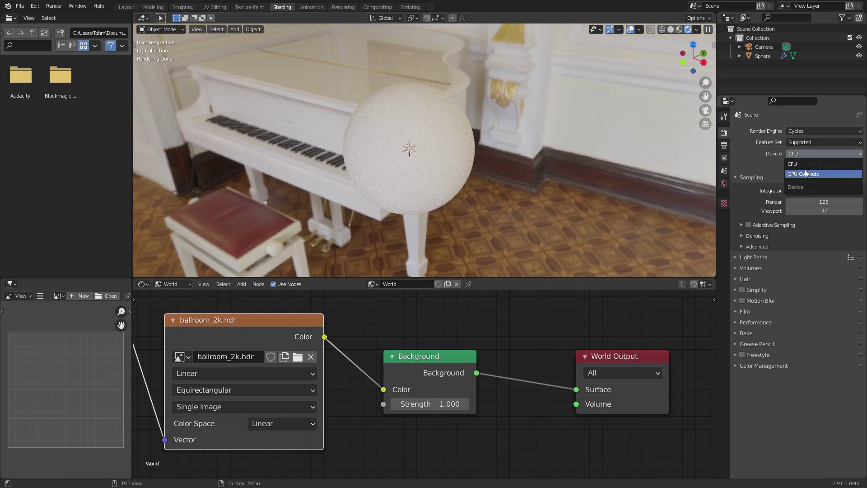
left_click(806, 175)
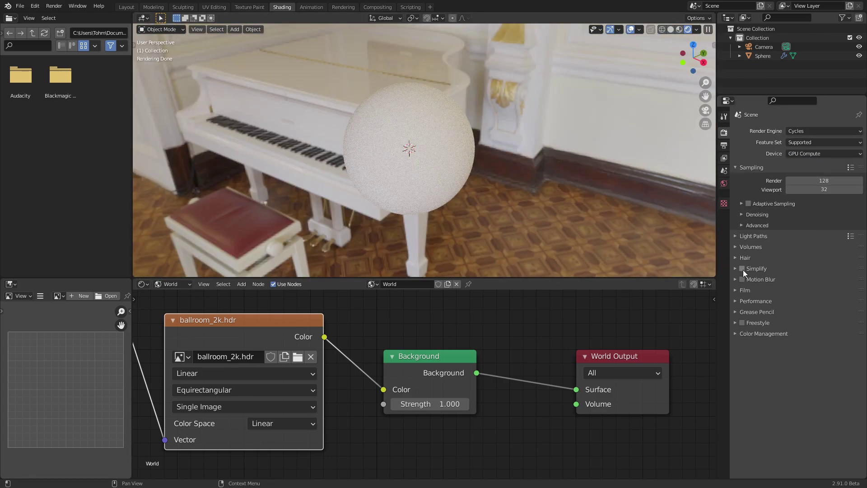
left_click(748, 289)
left_click(749, 354)
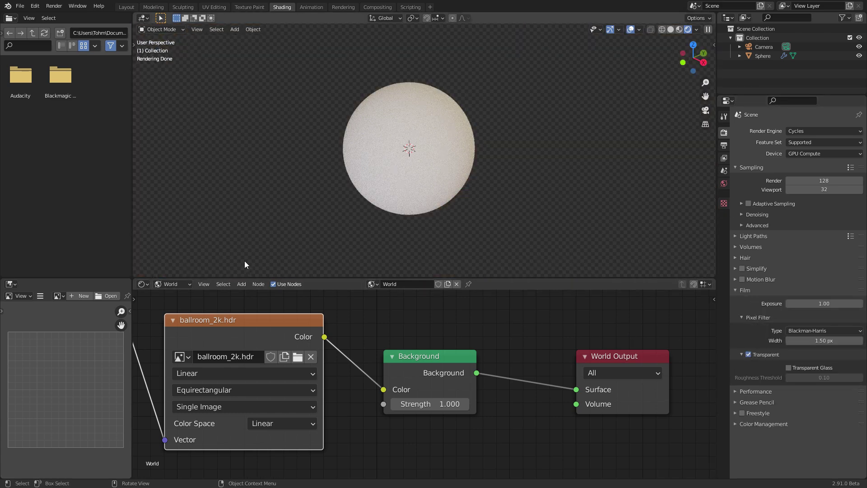
Step: Return the shader editor to object shading and create a new material on the sphere
left_click(167, 283)
left_click(174, 293)
left_click(406, 177)
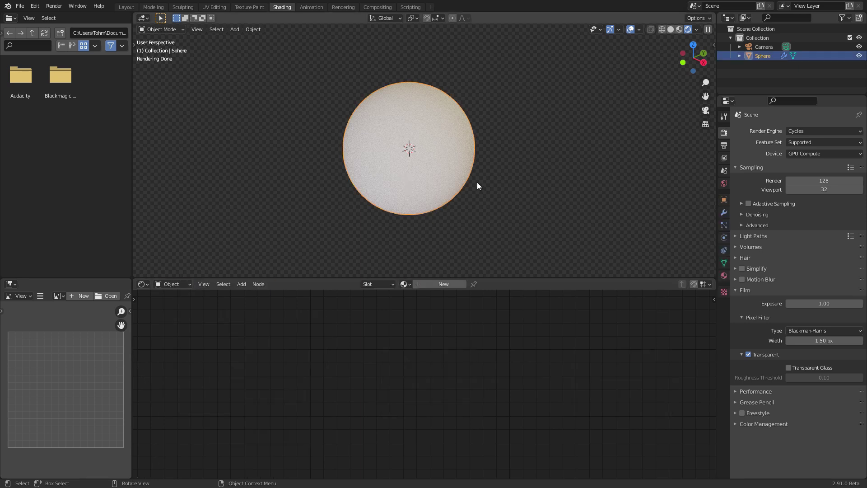
left_click(723, 276)
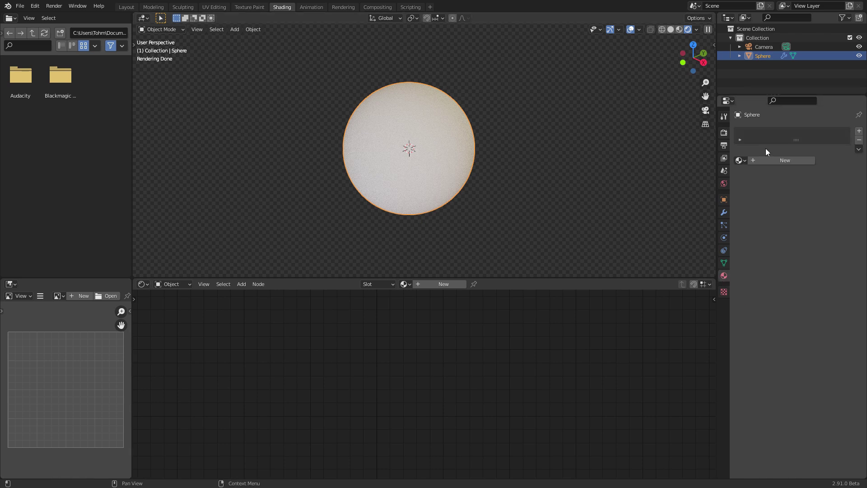
left_click(424, 284)
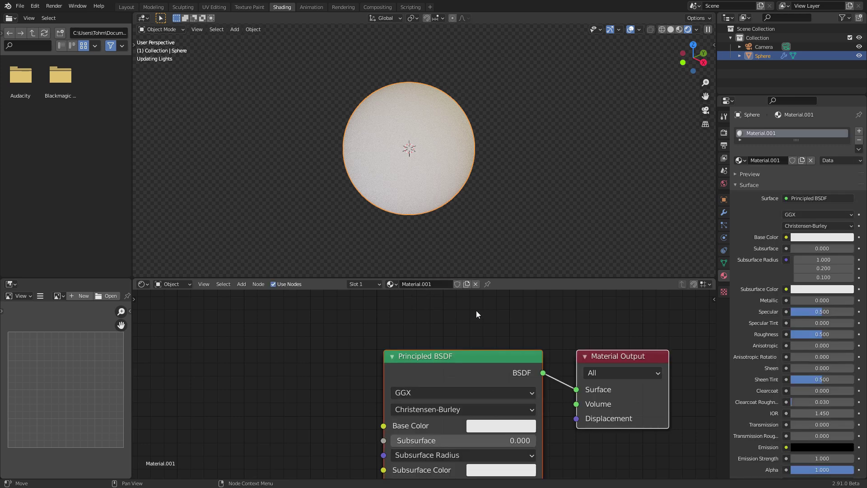
Step: Set the material's surface displacement method to Displacement and Bump, then deselect the sphere
scroll(553, 333, "down", 2)
middle_click_drag(546, 324, 526, 316)
scroll(781, 349, "down", 5)
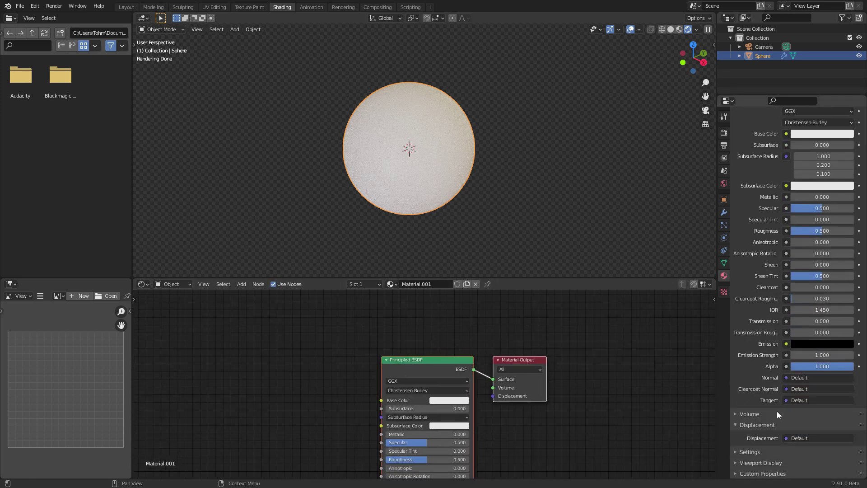
left_click(763, 452)
scroll(765, 453, "down", 5)
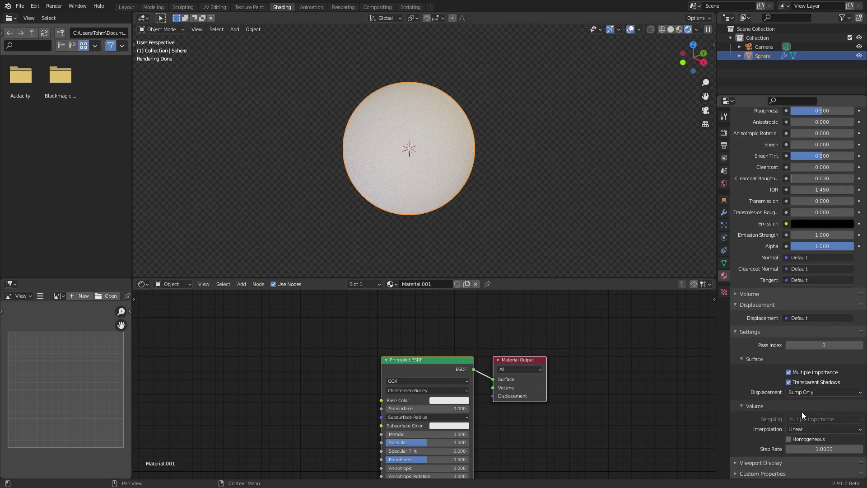
left_click(800, 394)
left_click(811, 422)
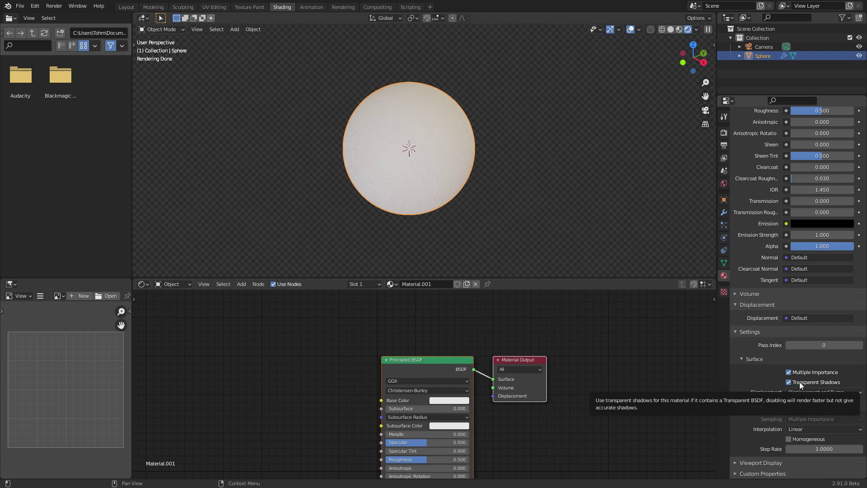
left_click(568, 198)
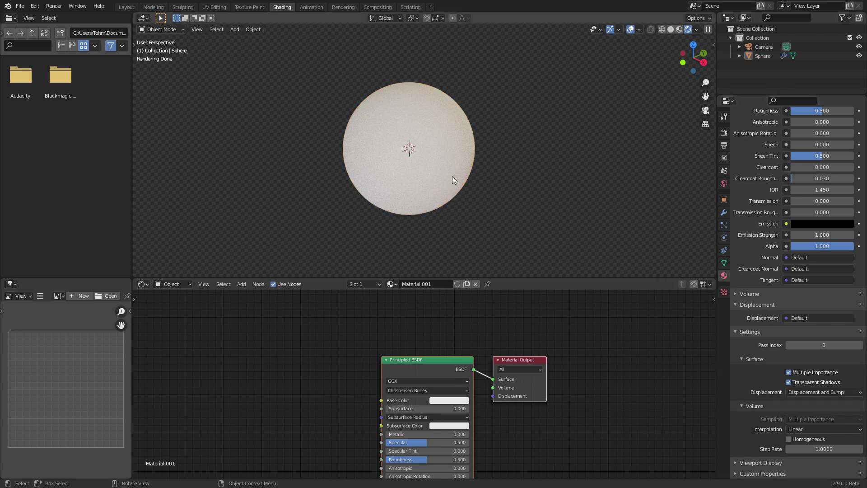
Step: Save the file to the Desktop as Setup.blend
key("ctrl+s")
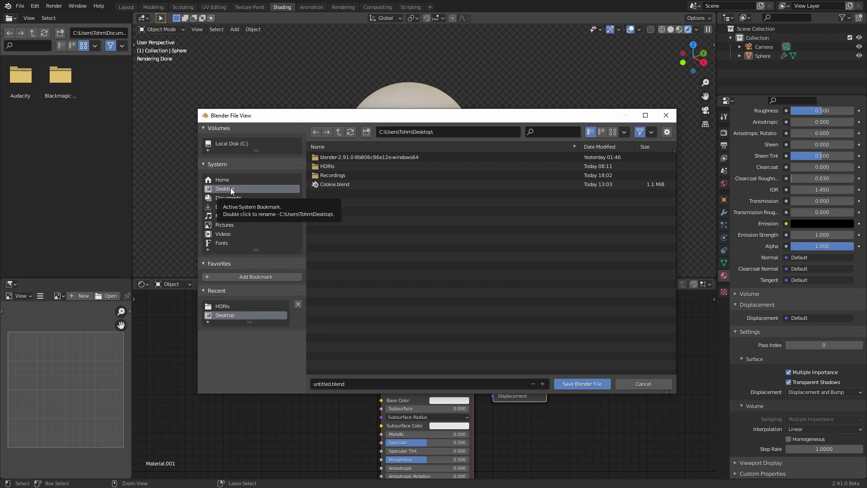
left_click(322, 384)
double_click(323, 383)
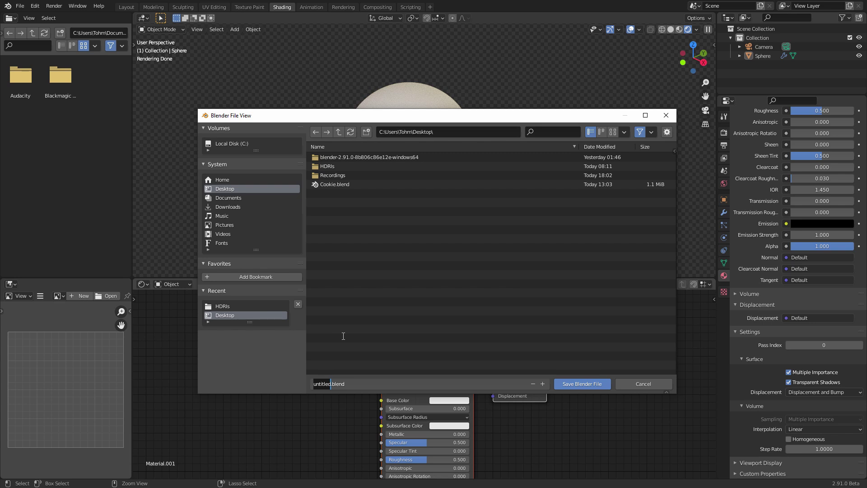
type("Setup")
key("Return")
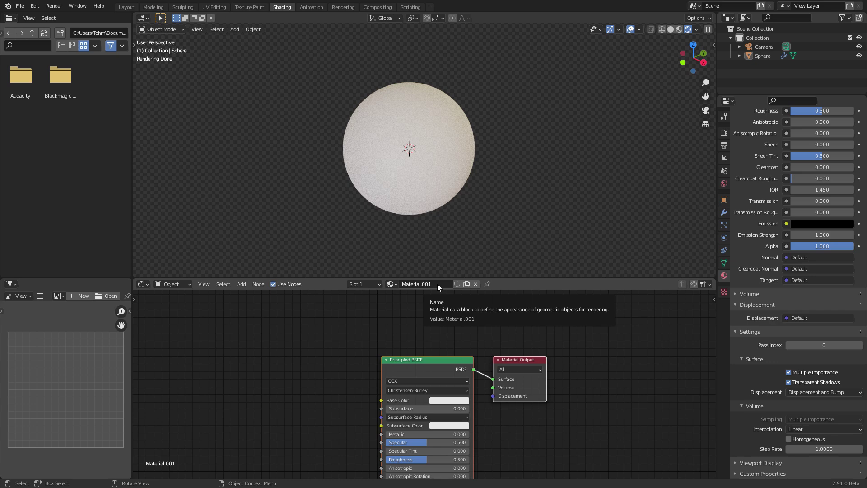
Step: Save the scene under the new name CookieSetup.blend on the Desktop
left_click(20, 6)
left_click(34, 74)
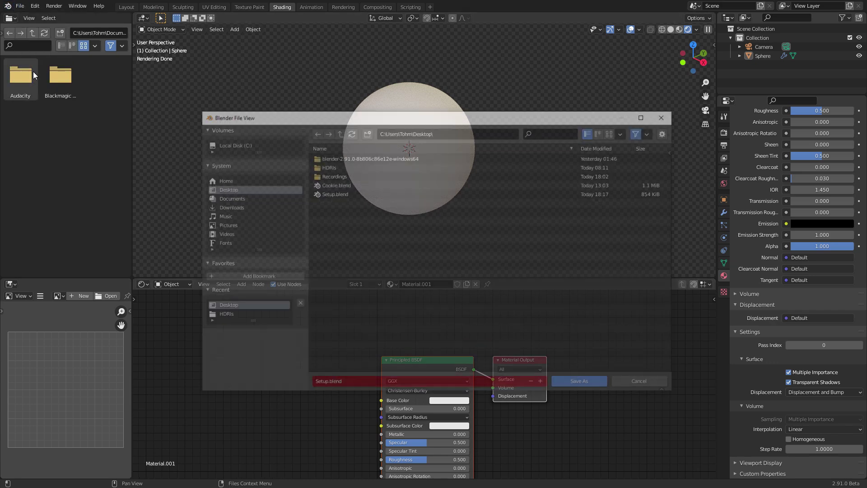
double_click(323, 384)
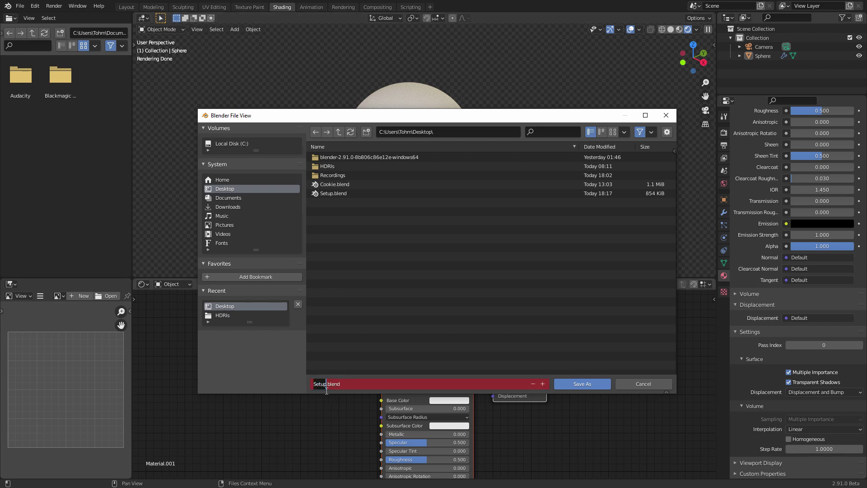
type("CookieSetup")
key("Return")
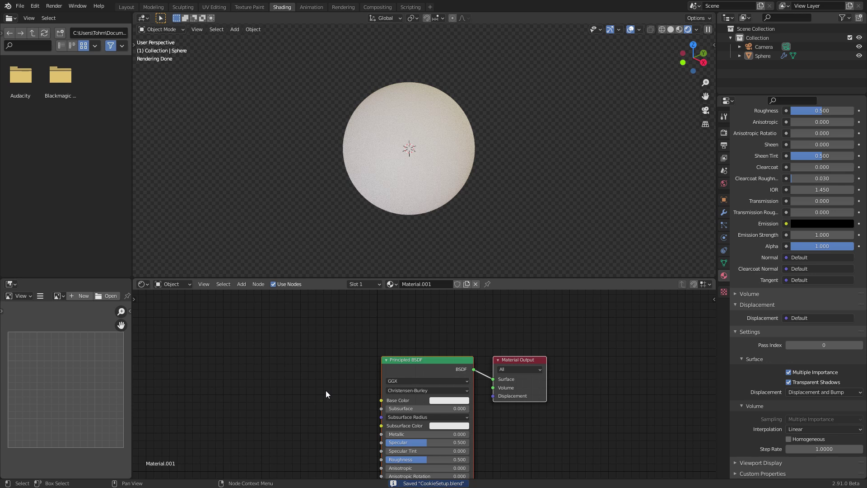
Step: Move the Principled BSDF node well away from the Material Output and view the sphere from the front
scroll(460, 328, "up", 2)
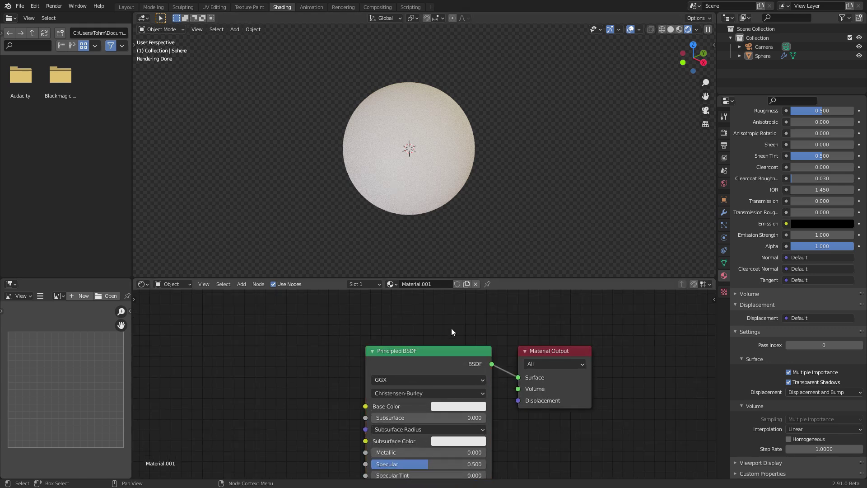
left_click_drag(407, 355, 149, 336)
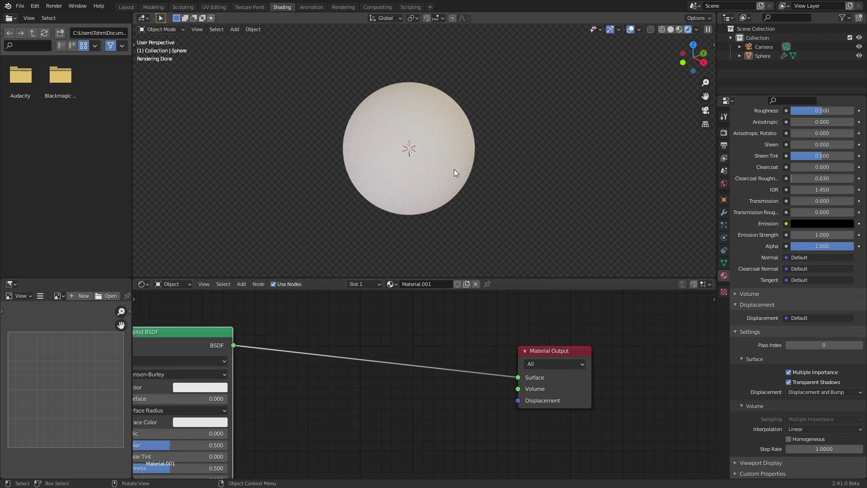
left_click(683, 62)
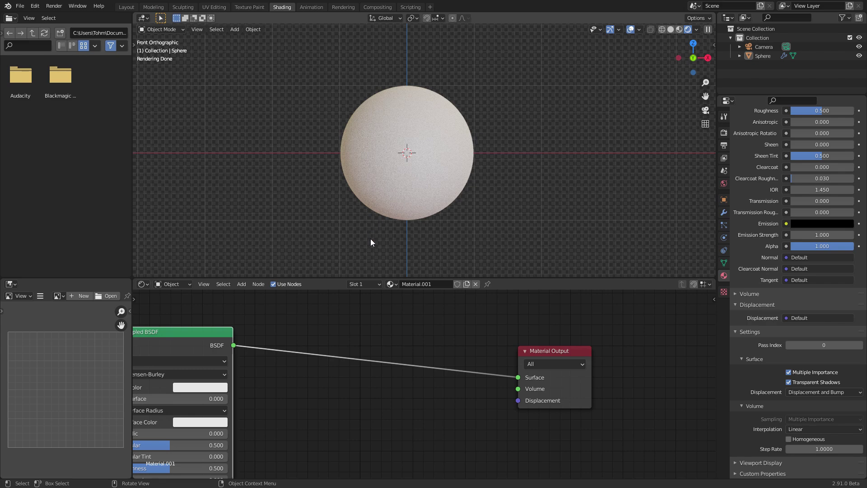
Step: Add a Vector Displacement node and connect it to the Material Output's Displacement input
middle_click_drag(418, 338, 338, 334)
key("shift+a")
left_click(344, 319)
type("disp")
left_click(362, 343)
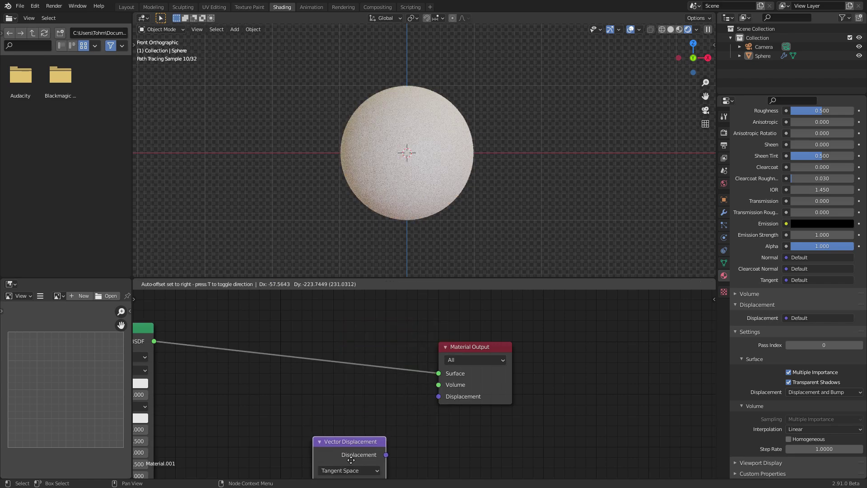
left_click(367, 409)
left_click_drag(401, 401, 446, 397)
Step: Space out the Principled BSDF and Vector Displacement nodes and set the Vector Displacement to Object Space
middle_click_drag(375, 394, 491, 386)
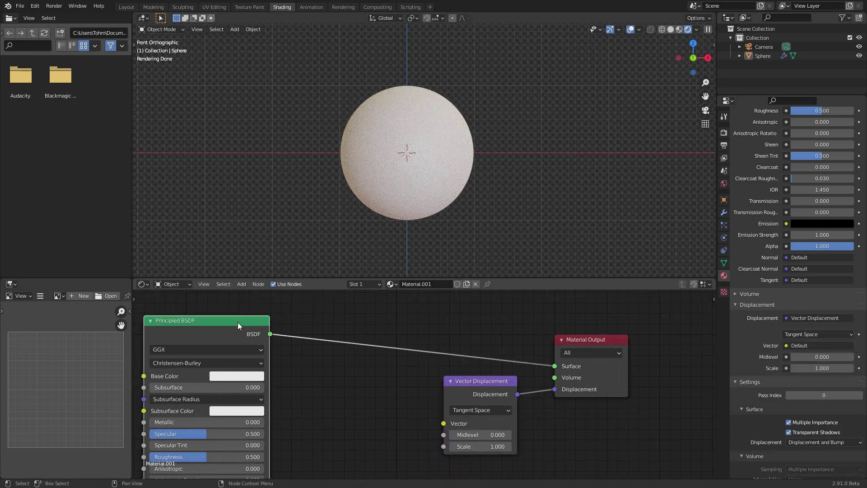
left_click_drag(238, 322, 170, 308)
left_click_drag(514, 379, 524, 388)
middle_click_drag(416, 372, 464, 318)
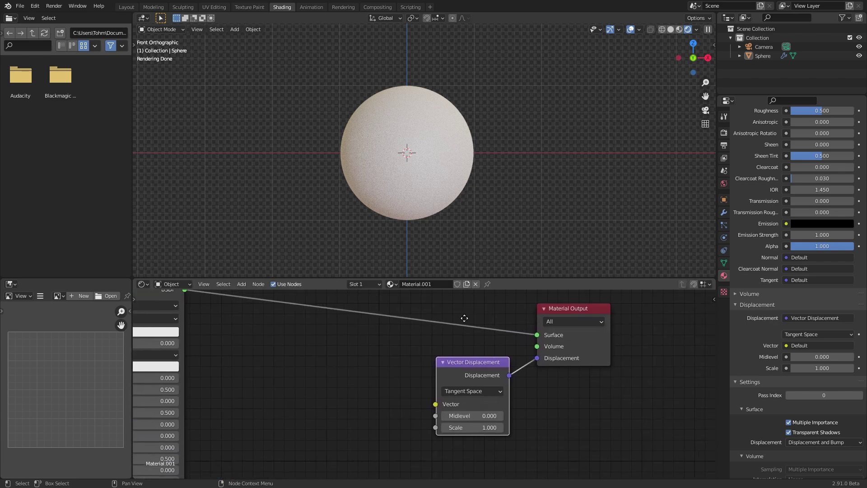
left_click(478, 391)
left_click(465, 409)
Step: Add a Combine XYZ node and connect its output to the Vector Displacement's Vector input
key("shift+a")
type("combin")
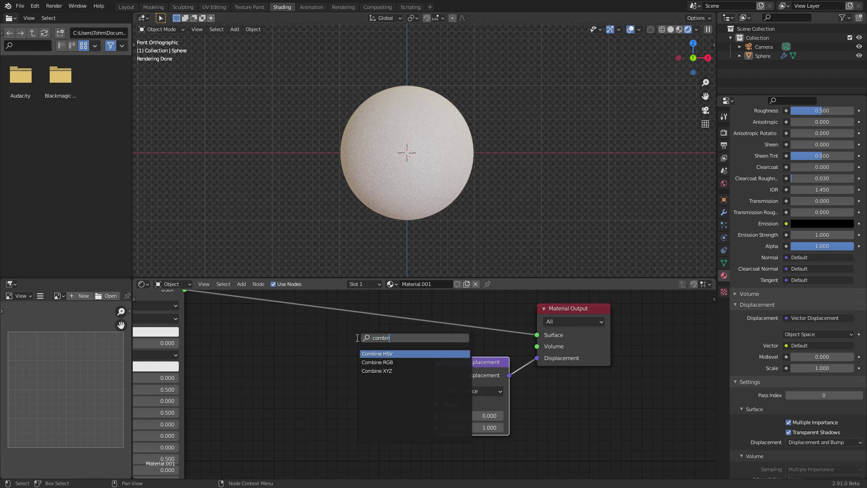
left_click(395, 371)
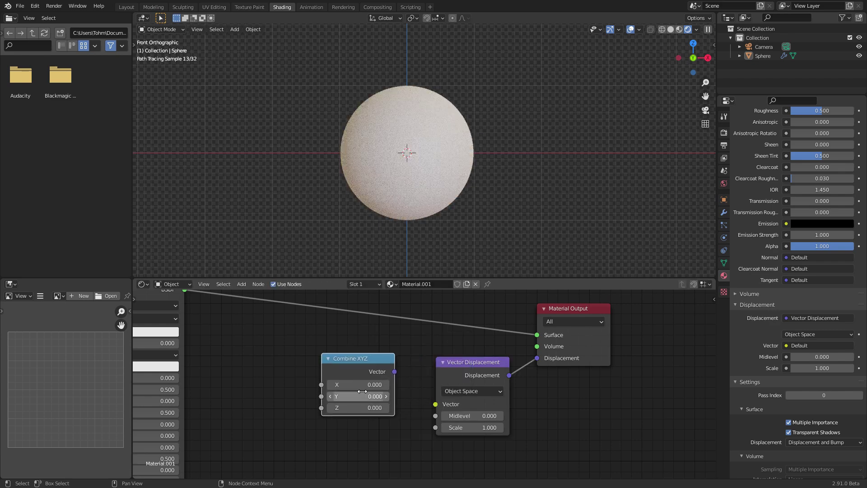
left_click_drag(393, 370, 436, 404)
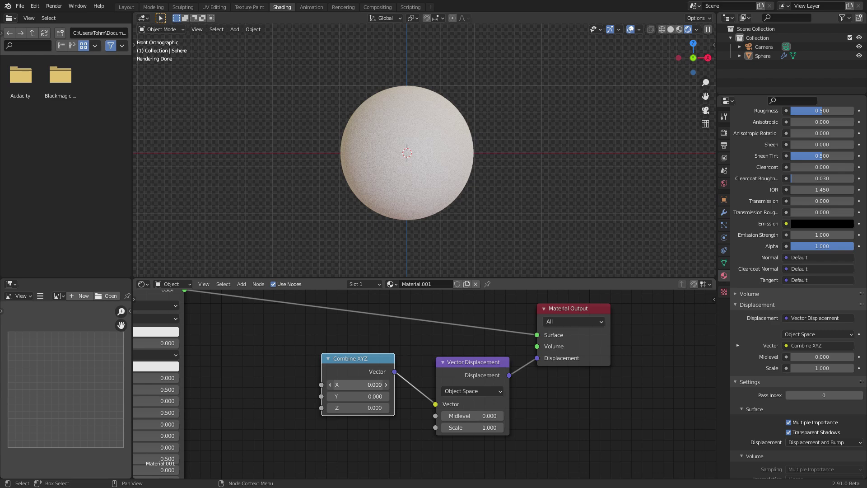
Step: Try offsetting the sphere by changing the Combine XYZ values, undo the changes and return to the front view
left_click_drag(362, 385, 400, 396)
key("ctrl+z")
middle_click_drag(398, 139, 450, 159)
key("ctrl+z")
left_click(703, 60)
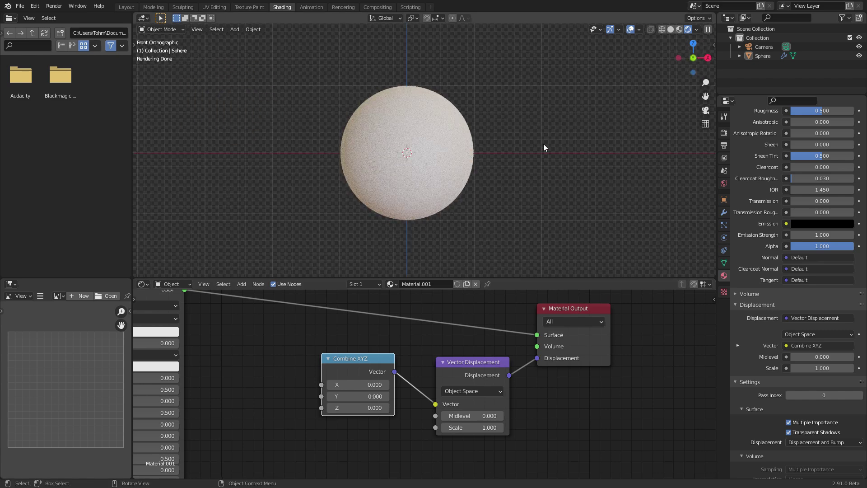
left_click_drag(373, 412, 382, 412)
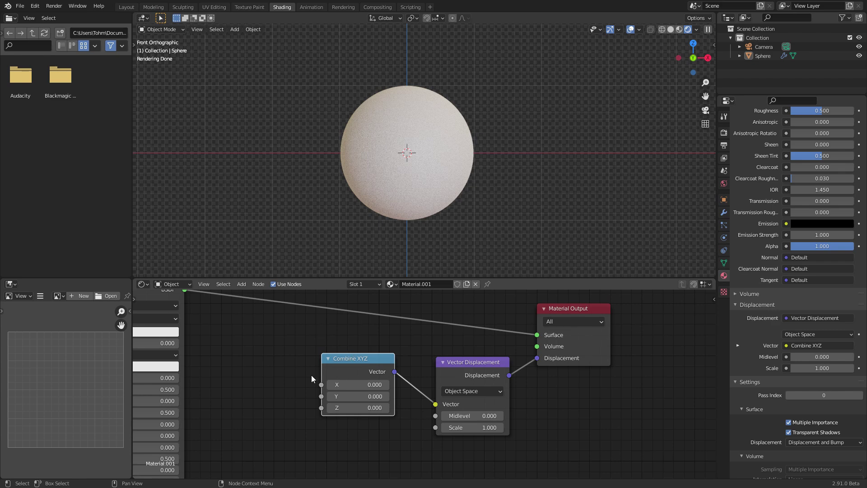
Step: Delete the Combine XYZ node and add a Geometry node between the Principled BSDF and the Vector Displacement
key("x")
middle_click_drag(271, 342, 384, 372)
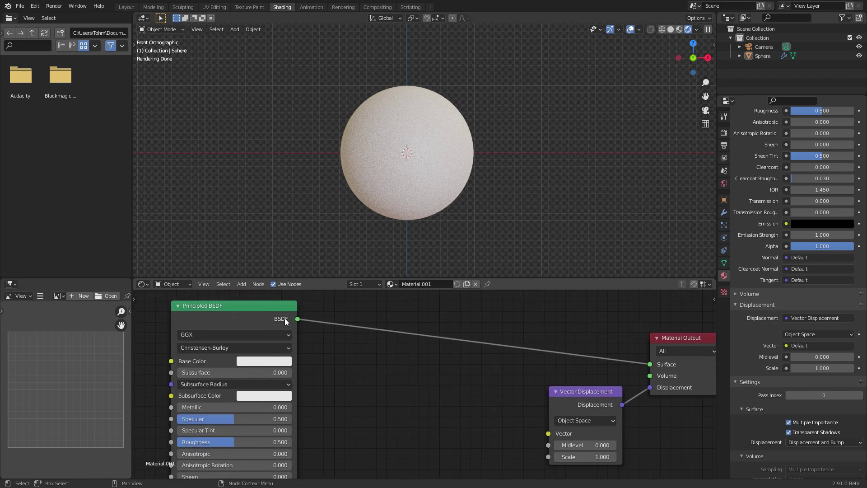
key("shift+a")
mouse_move(377, 310)
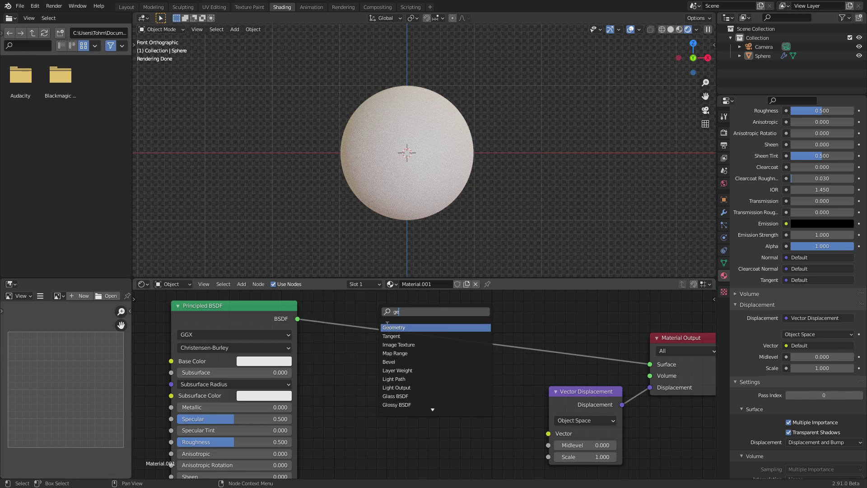
left_click(377, 345)
left_click(320, 406)
Step: Move the Principled BSDF and Geometry nodes further away from the Vector Displacement node to make room
scroll(316, 361, "down", 7)
left_click_drag(292, 337, 201, 306)
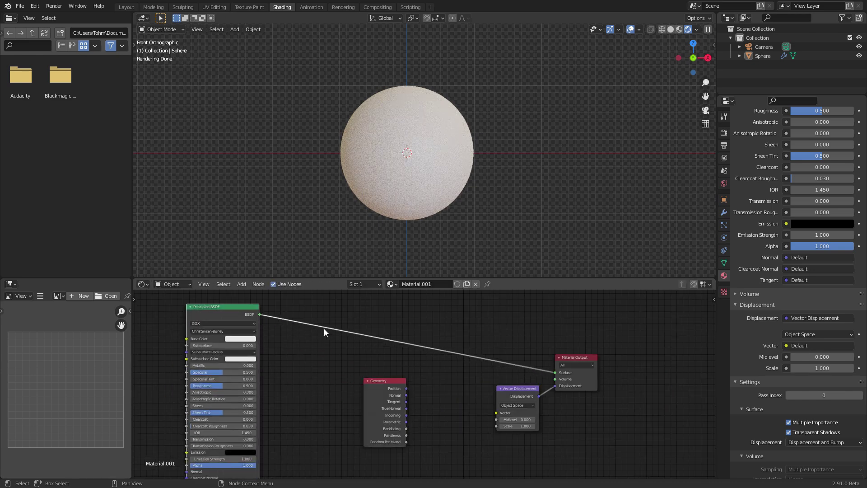
scroll(362, 347, "up", 5)
scroll(393, 361, "up", 1)
left_click_drag(367, 377, 251, 349)
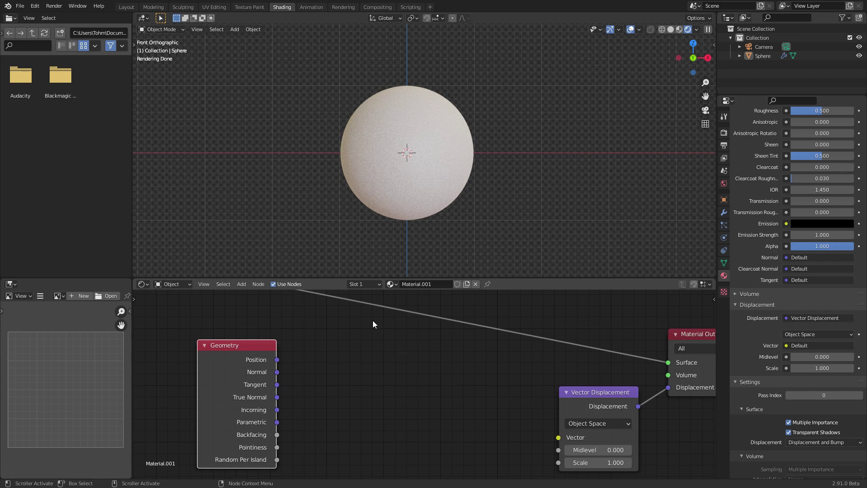
Step: Preview the Geometry node's Position output on the sphere and inspect it in the front view
left_click(259, 352, "ctrl+shift")
middle_click_drag(448, 210, 444, 192)
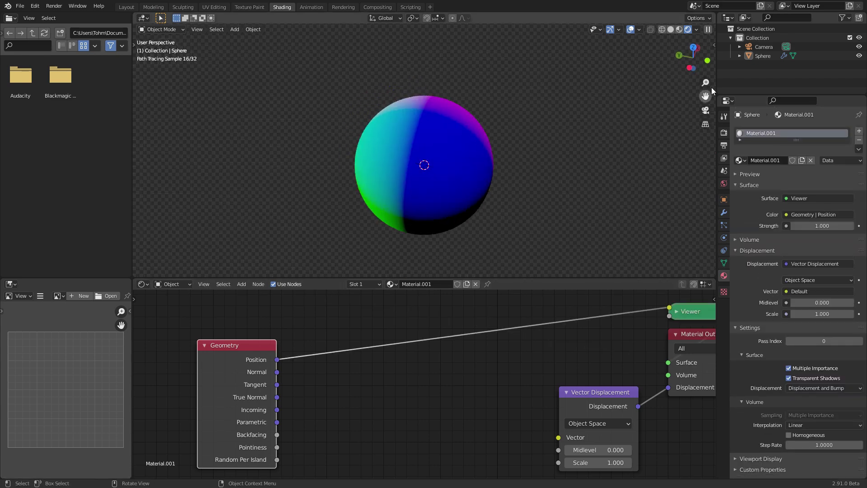
left_click(701, 65)
scroll(405, 162, "up", 1)
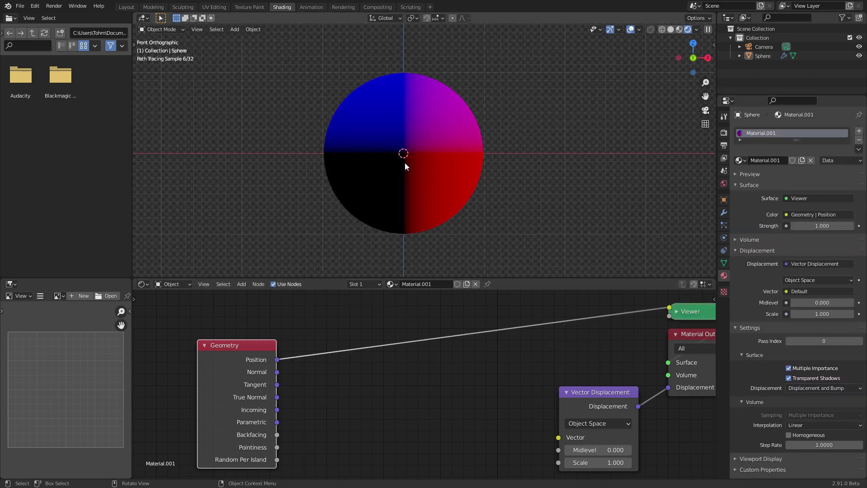
scroll(399, 151, "up", 1)
middle_click_drag(400, 152, 420, 156, "shift")
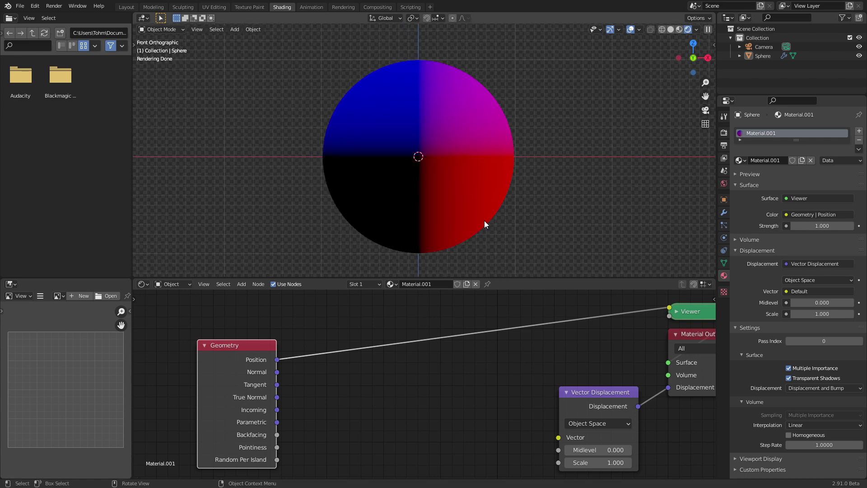
Step: Insert a Separate XYZ node after the Geometry's Position output and cycle the preview to its Z output
key("shift+a")
left_click(316, 313)
type("se")
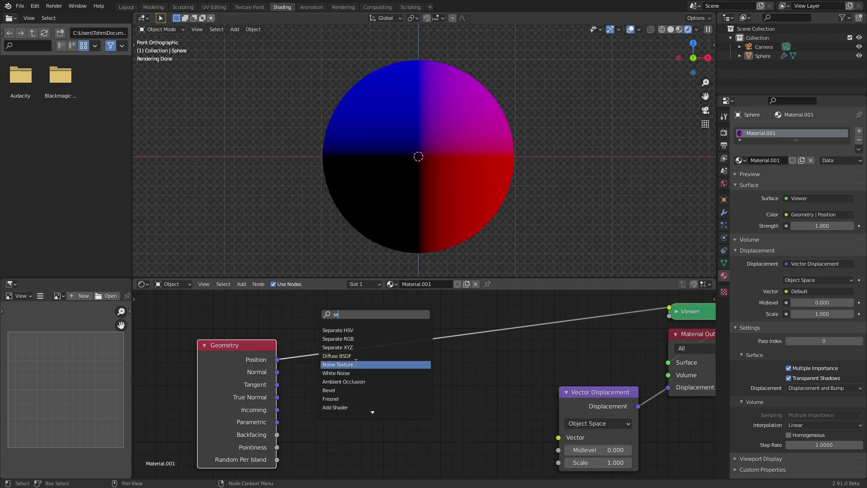
left_click(351, 349)
left_click(358, 360)
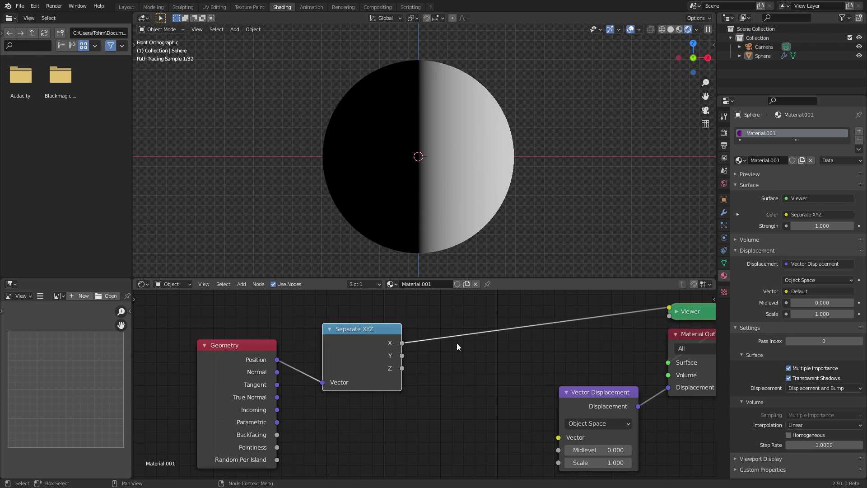
left_click(367, 340, "ctrl+shift")
left_click(368, 336, "ctrl+shift")
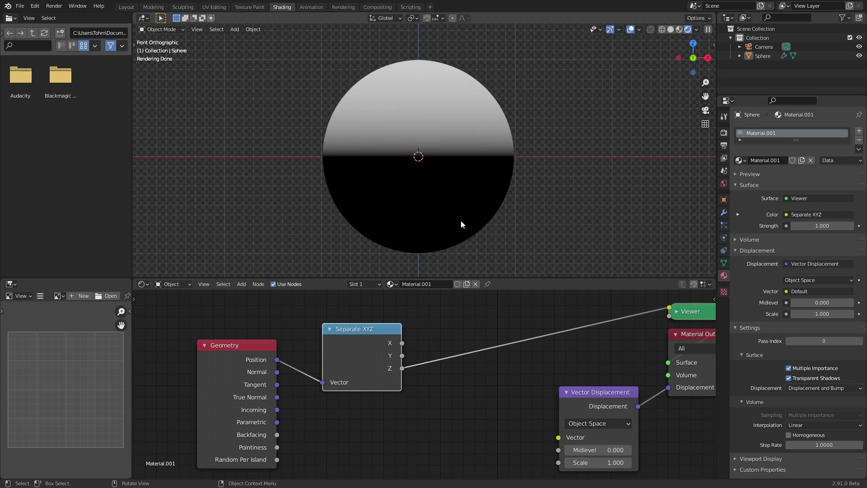
Step: Insert a Map Range node between the Separate XYZ's Z output and the Viewer, placed close to the Separate XYZ
middle_click_drag(421, 315, 327, 324)
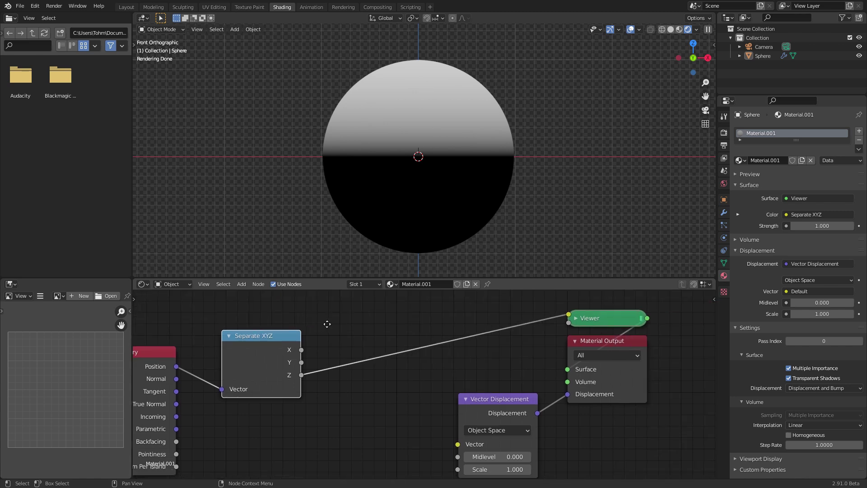
key("shift+a")
left_click(344, 317)
type("nm")
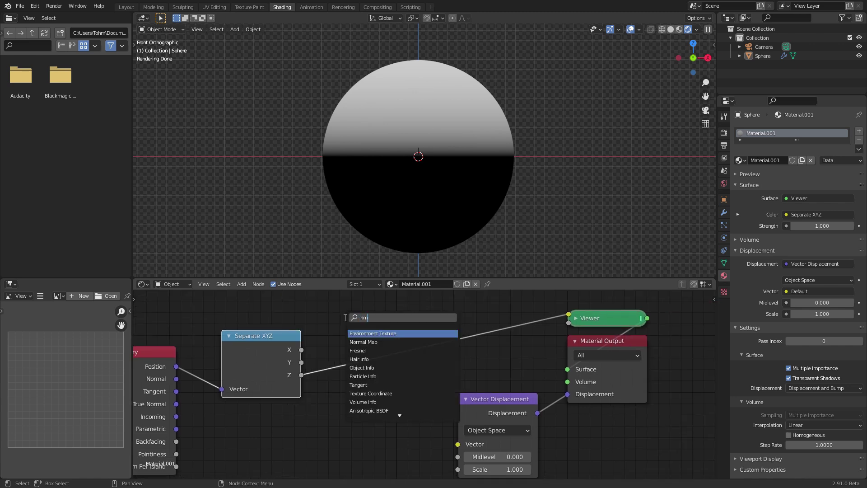
key("BackSpace")
key("BackSpace")
type("map")
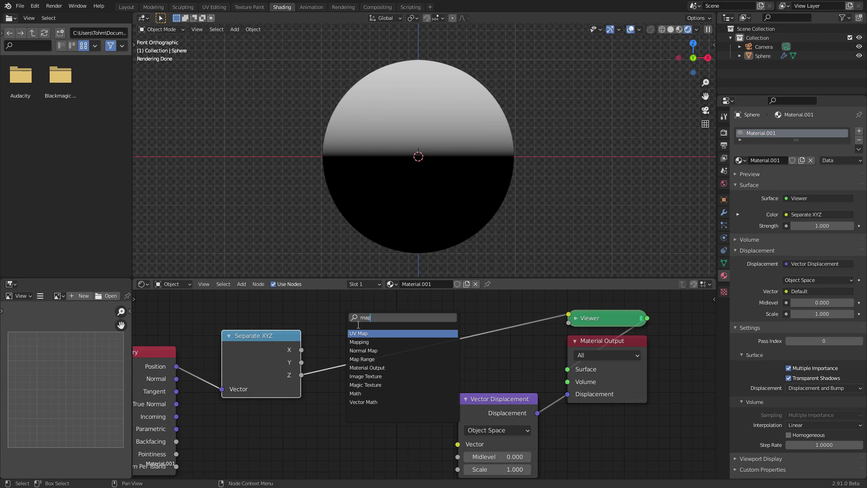
key("Down")
key("Down")
key("Down")
key("Return")
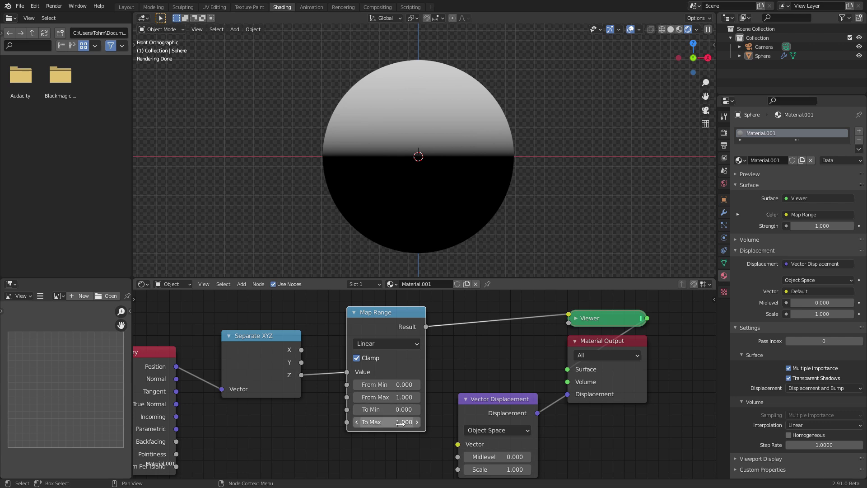
left_click_drag(399, 318, 370, 329)
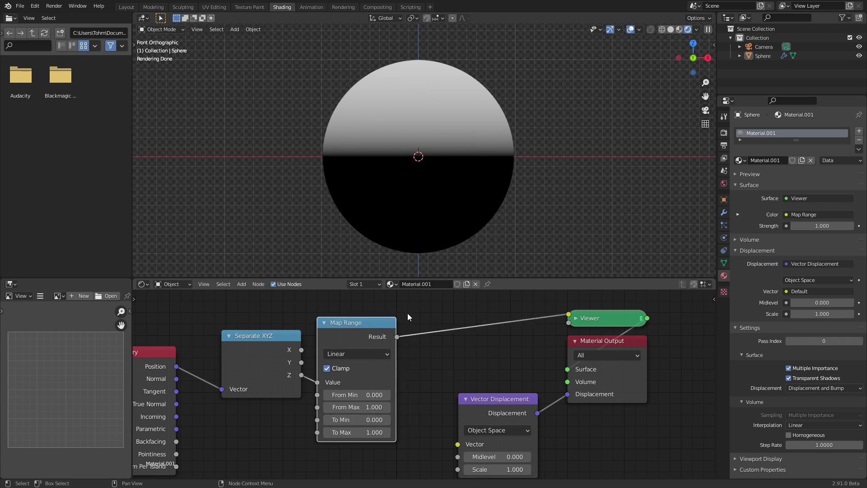
Step: Add a Combine XYZ node and connect its output to the Vector Displacement's Vector input
key("shift+a")
left_click(407, 313)
type("combine")
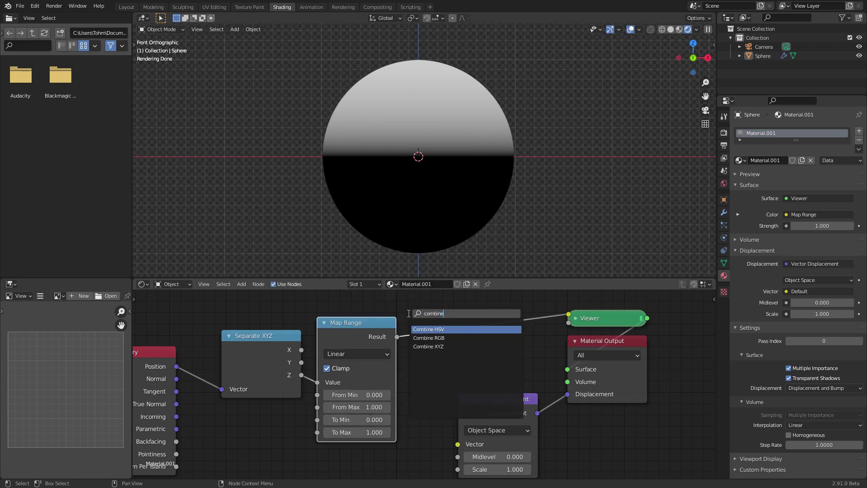
left_click(417, 346)
middle_click_drag(412, 406, 392, 365)
left_click_drag(381, 407, 430, 390)
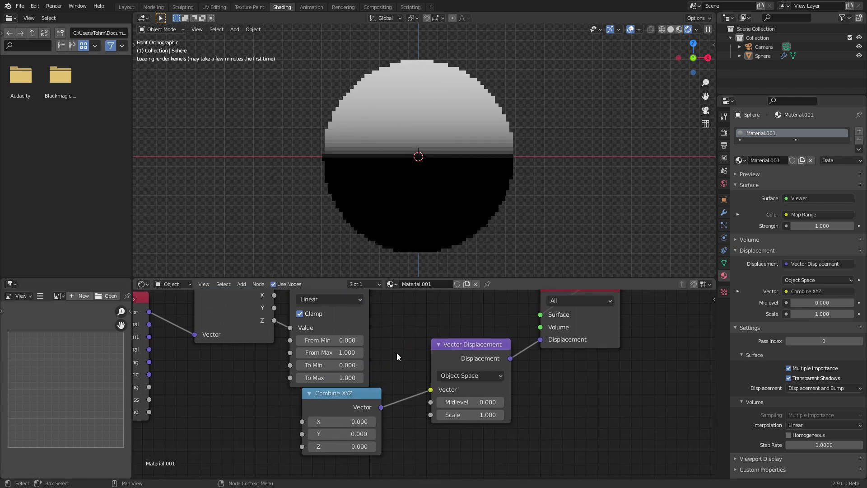
Step: Connect the Map Range's Result to the Combine XYZ's Z input and compare the shape with displacement briefly disconnected
middle_click_drag(374, 350, 369, 391)
left_click_drag(329, 324, 331, 444)
scroll(367, 357, "down", 3)
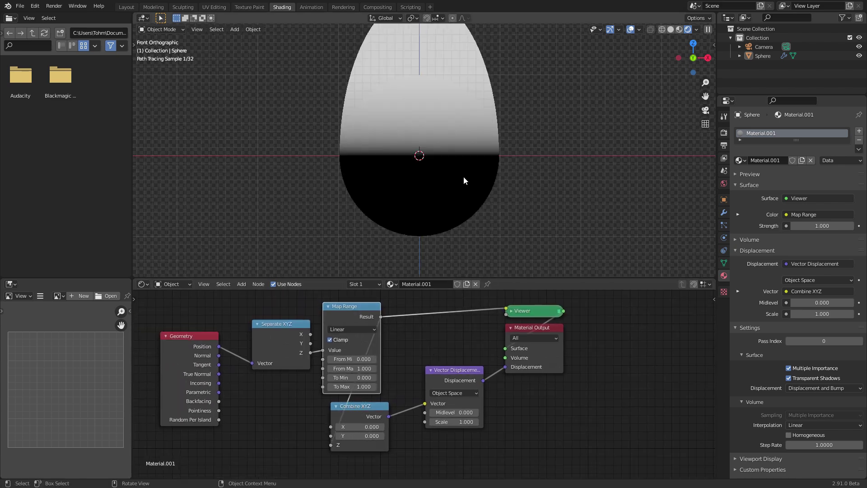
scroll(465, 176, "down", 2)
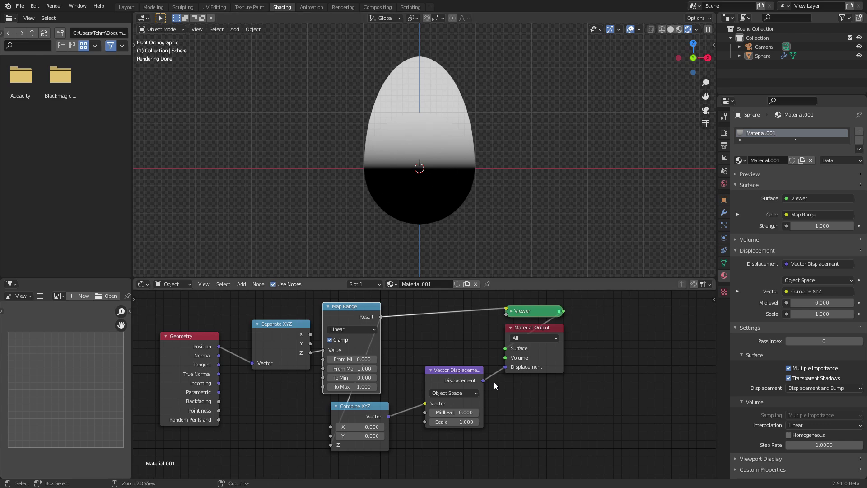
right_click_drag(494, 381, 483, 365, "ctrl")
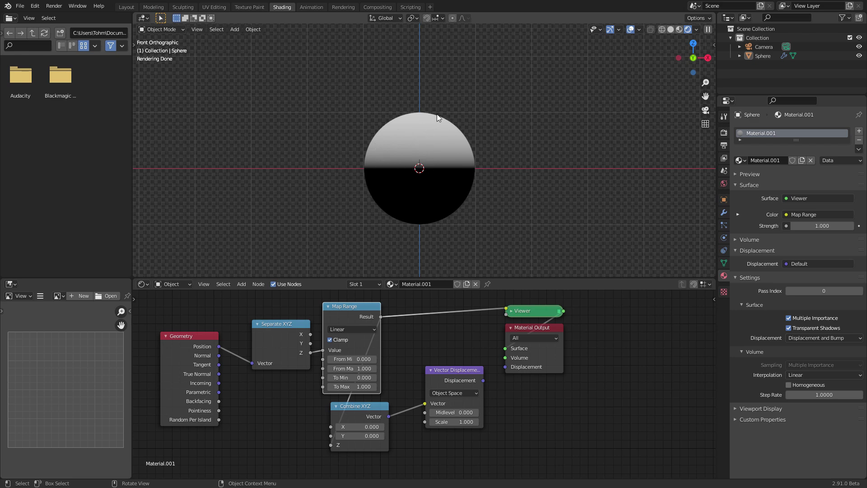
key("ctrl+z")
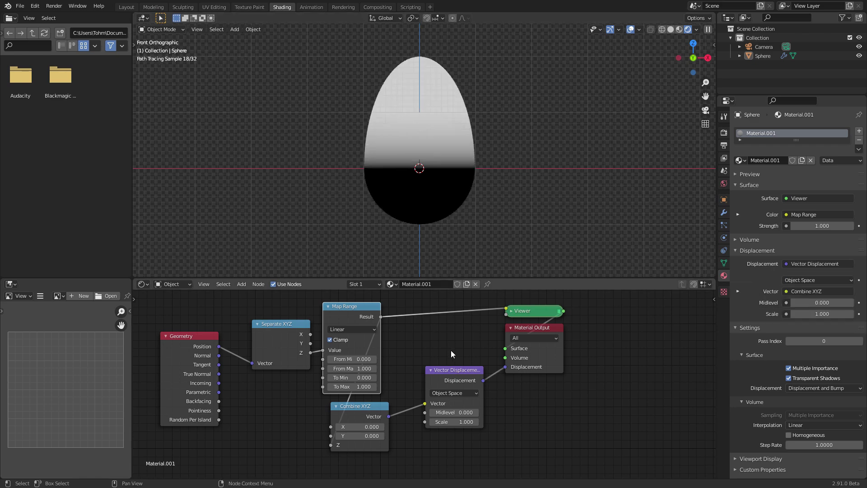
Step: Set the Map Range's To Max to -0.380 and output the Principled BSDF to the Material Output's Surface again
left_click_drag(357, 387, 282, 387)
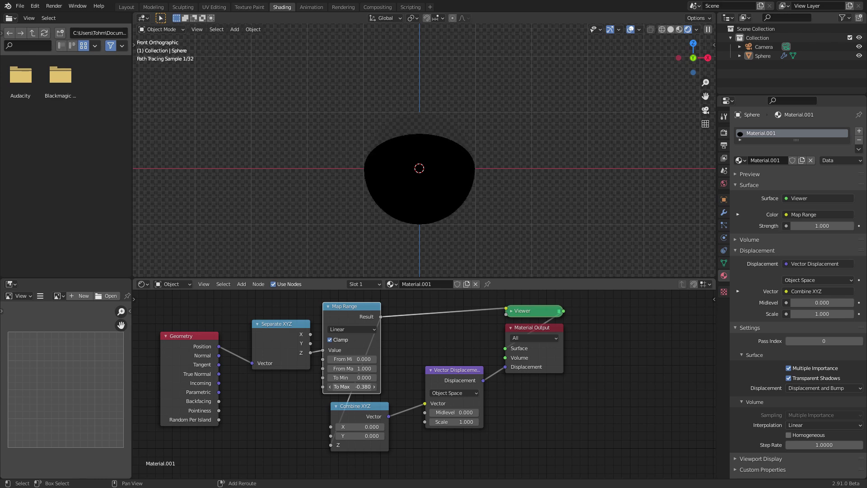
scroll(420, 192, "up", 2)
middle_click_drag(156, 298, 253, 354)
scroll(245, 347, "down", 6)
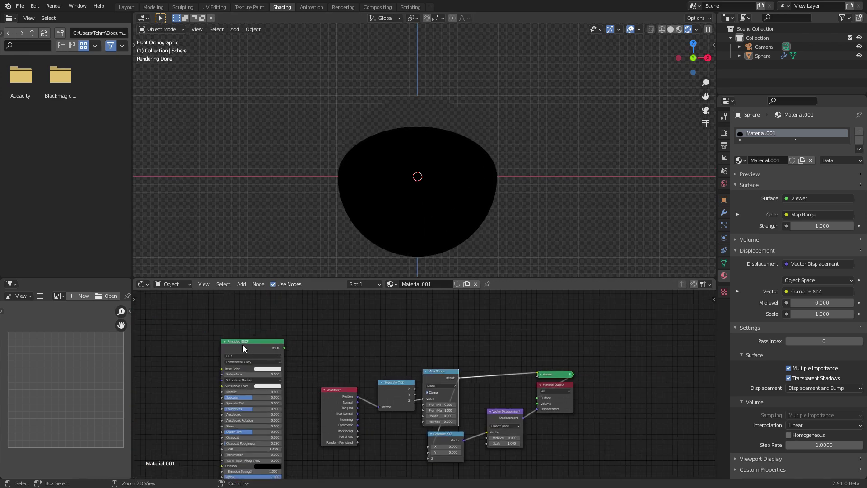
left_click(245, 346, "ctrl+shift")
Step: Set the Map Range's To Max to -0.680 to flatten the upper half of the sphere
middle_click_drag(461, 414, 433, 379)
scroll(390, 335, "up", 9)
left_click_drag(384, 372, 368, 372)
scroll(413, 378, "down", 3)
Step: Move the Combine XYZ and Vector Displacement nodes aside together and place a duplicate Map Range below the original
left_click_drag(523, 417, 414, 385)
key("g")
left_click(497, 419)
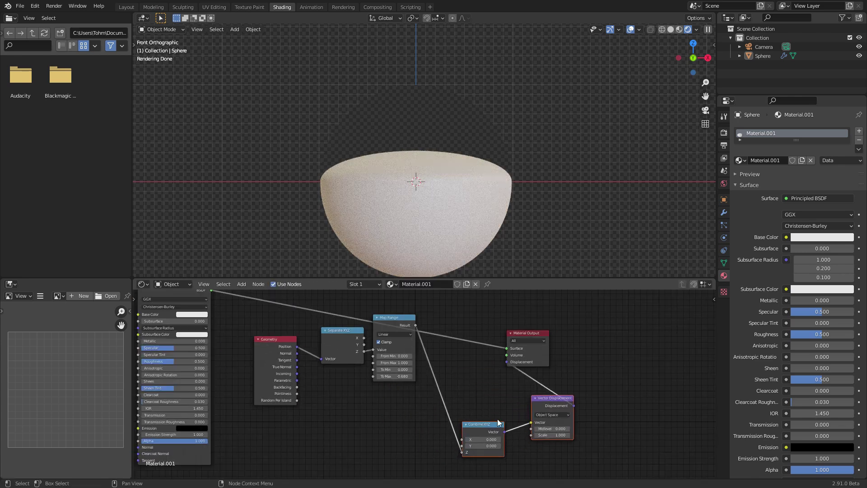
left_click(395, 318)
key("shift+d")
left_click(398, 368)
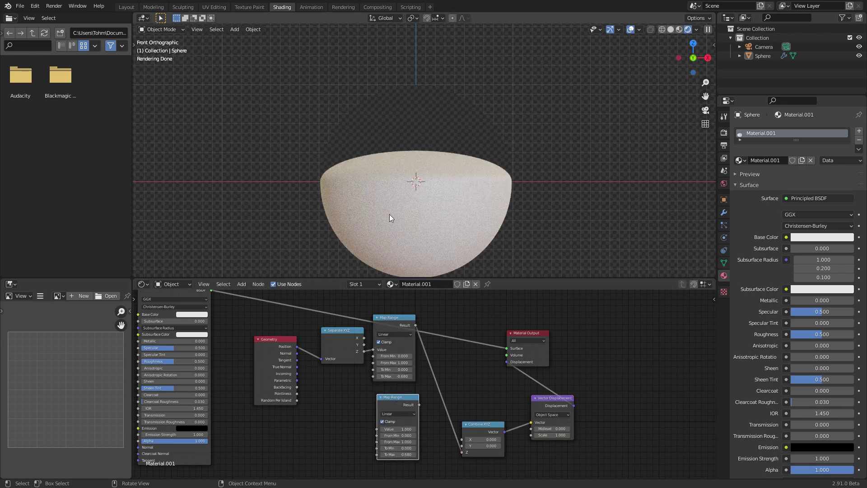
Step: Connect the Separate XYZ's Z output to the duplicate Map Range's Value and align that node under the first one
scroll(418, 353, "up", 5)
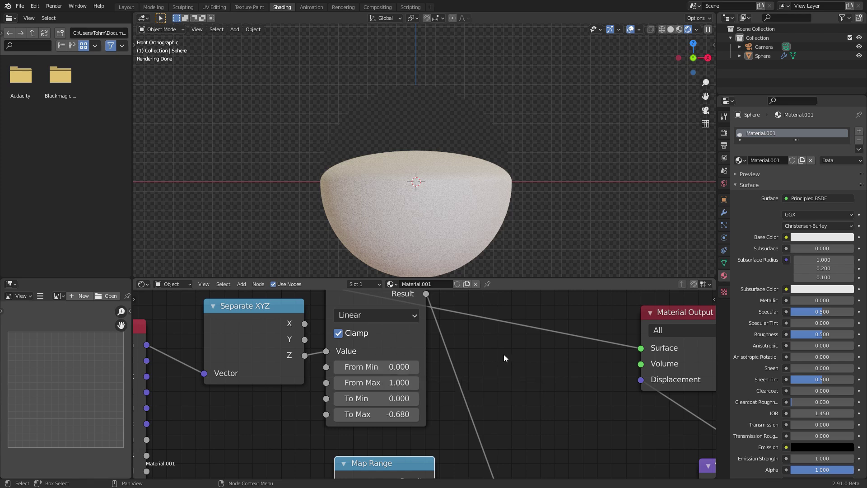
scroll(389, 375, "down", 4)
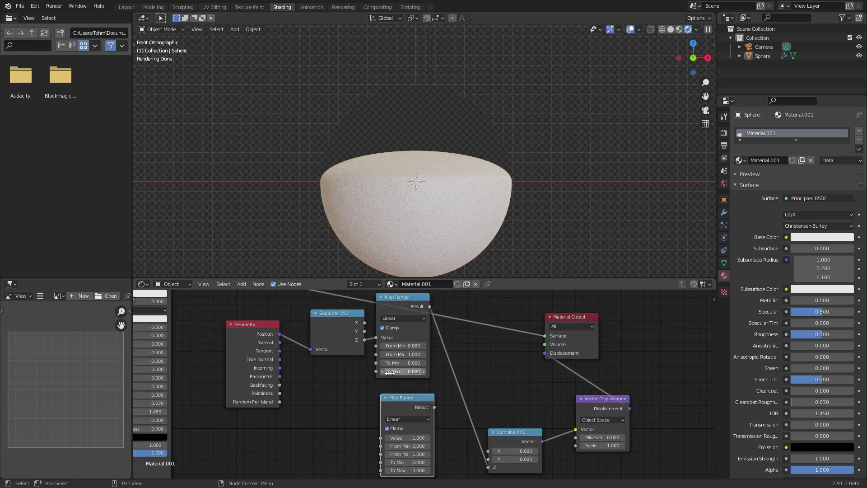
left_click_drag(364, 340, 384, 438)
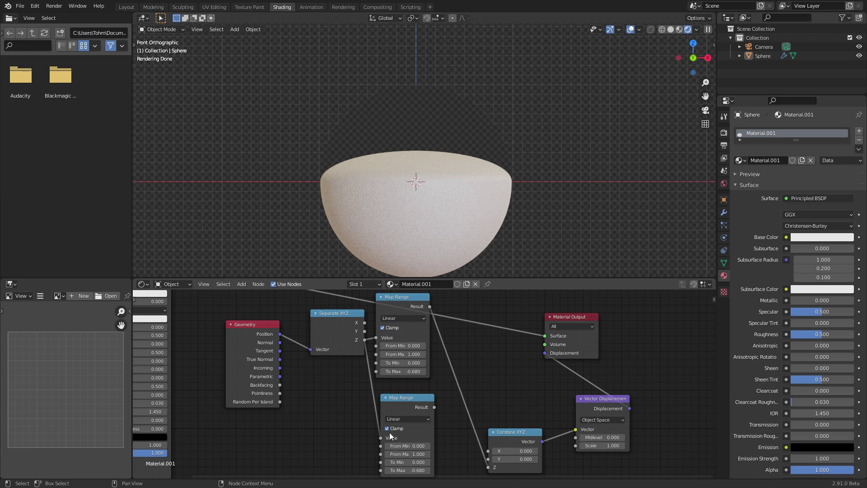
scroll(443, 415, "up", 2)
left_click_drag(419, 404, 415, 393)
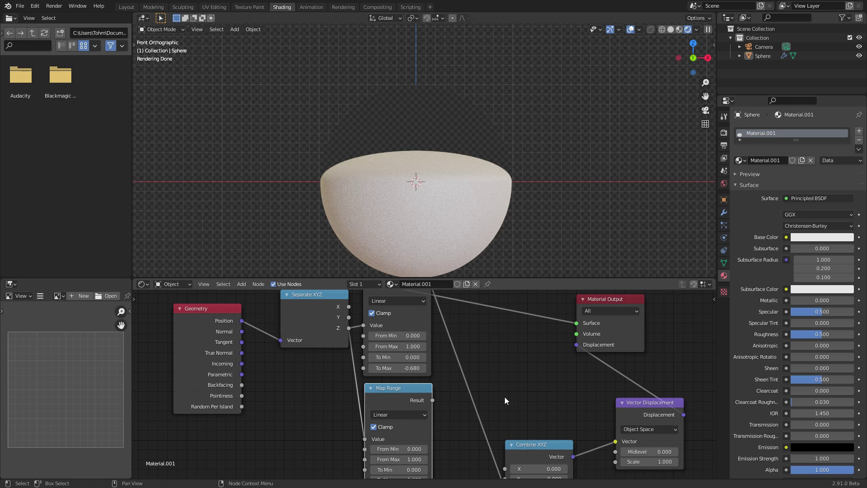
Step: Set the second Map Range's From Max to -1 and reset its To Max to the default 1
scroll(485, 394, "up", 2)
middle_click_drag(475, 403, 454, 331)
scroll(416, 358, "up", 2)
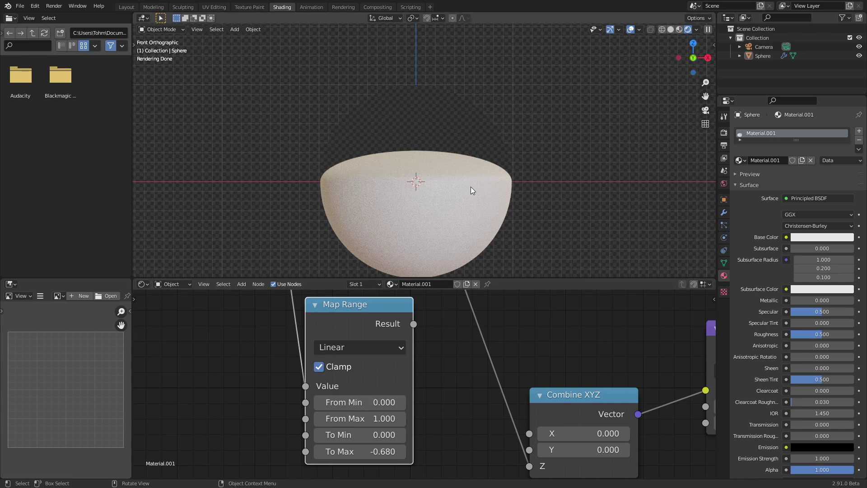
left_click(364, 412)
type("-1")
key("Return")
key("BackSpace")
scroll(410, 348, "down", 2)
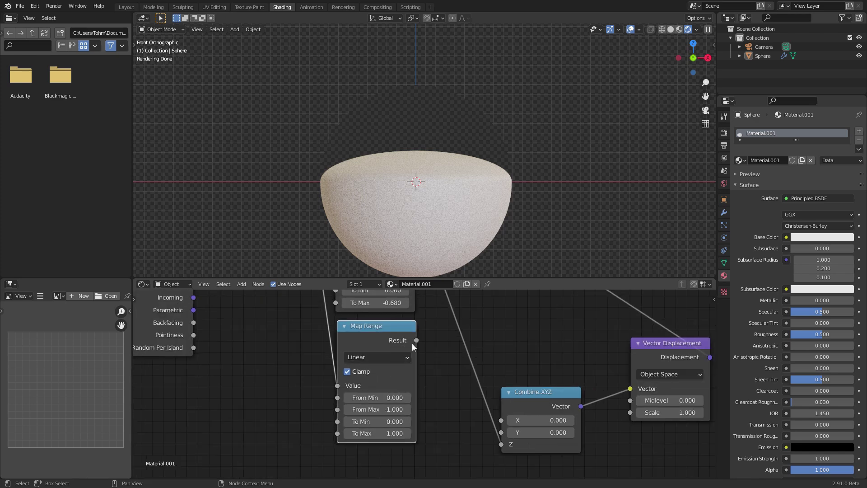
Step: Connect the second Map Range's Result to the Combine XYZ's Z input and set its To Max to 0.770
left_click_drag(417, 340, 502, 443)
double_click(377, 433)
type("0.7")
key("Return")
left_click_drag(377, 433, 393, 433)
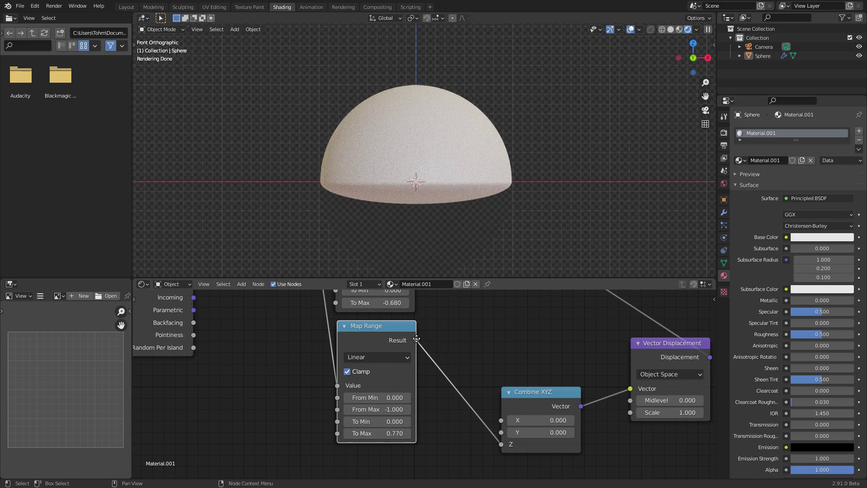
Step: Detach the second Map Range's Result and connect the first Map Range's Result to the Combine XYZ's Z input
scroll(417, 337, "down", 3)
mouse_move(409, 326)
right_mouse_down("alt")
mouse_move(473, 409)
mouse_move(445, 410)
right_mouse_up("alt")
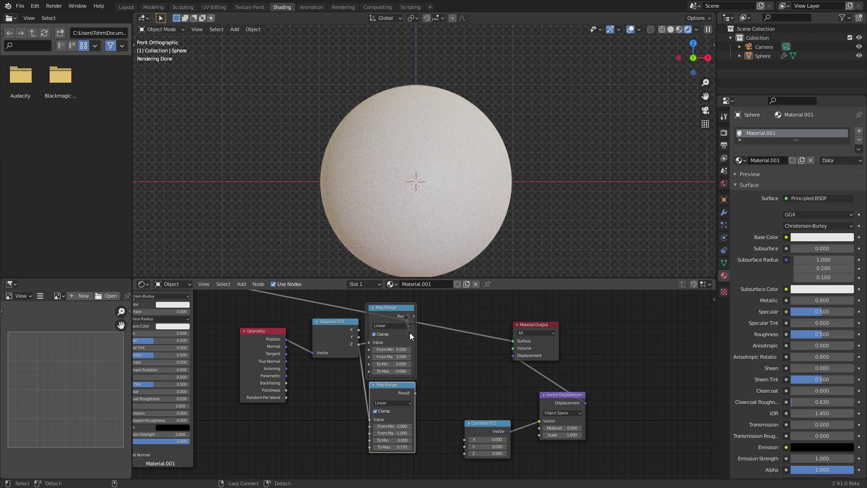
left_click_drag(414, 316, 462, 453)
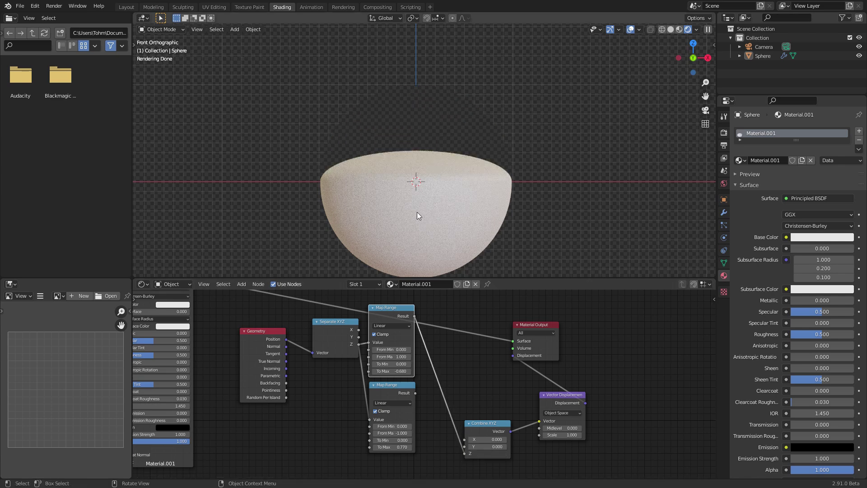
Step: Insert a Math node set to Add before the Combine XYZ and connect the second Map Range's Result to its second Value
scroll(455, 357, "up", 2)
middle_click_drag(473, 337, 424, 313)
key("shift+a")
left_click(415, 328)
type("math")
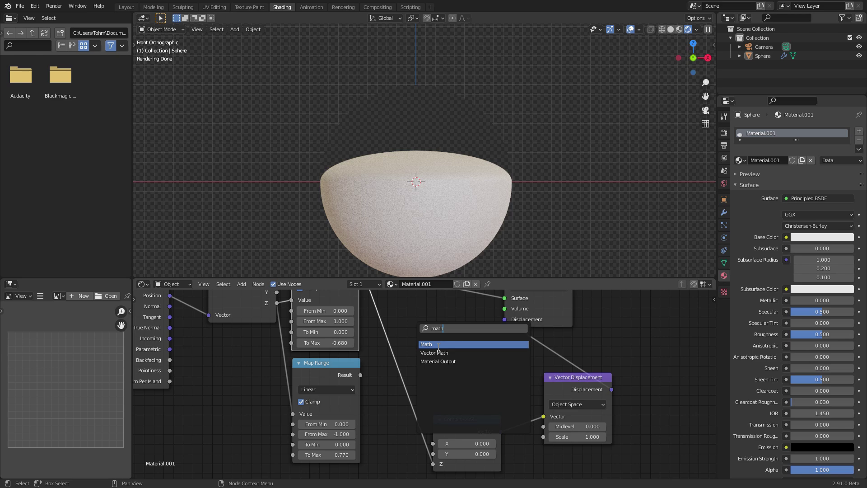
left_click(438, 346)
left_click(438, 347)
left_click_drag(360, 375, 398, 403)
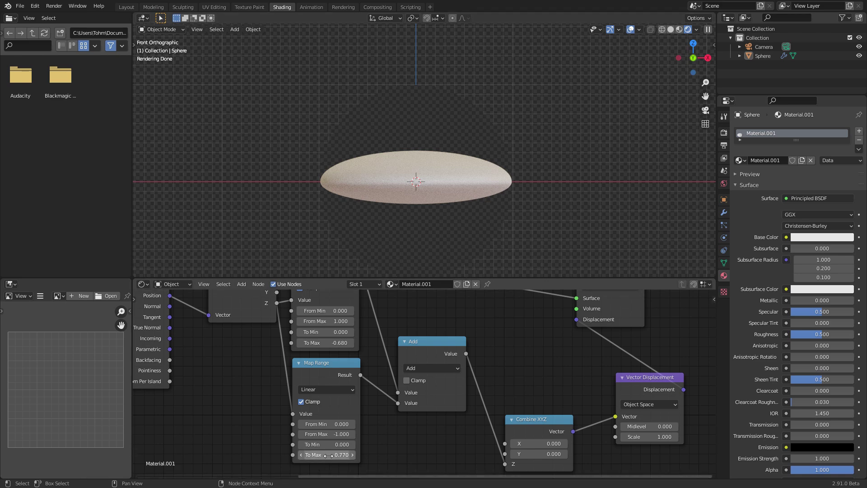
Step: Set To Max to 0.840 on the second Map Range and to -0.620 on the first one
left_click_drag(326, 455, 348, 455)
middle_click_drag(425, 180, 439, 191)
left_click(350, 343)
left_click(351, 343)
left_click_drag(327, 343, 331, 343)
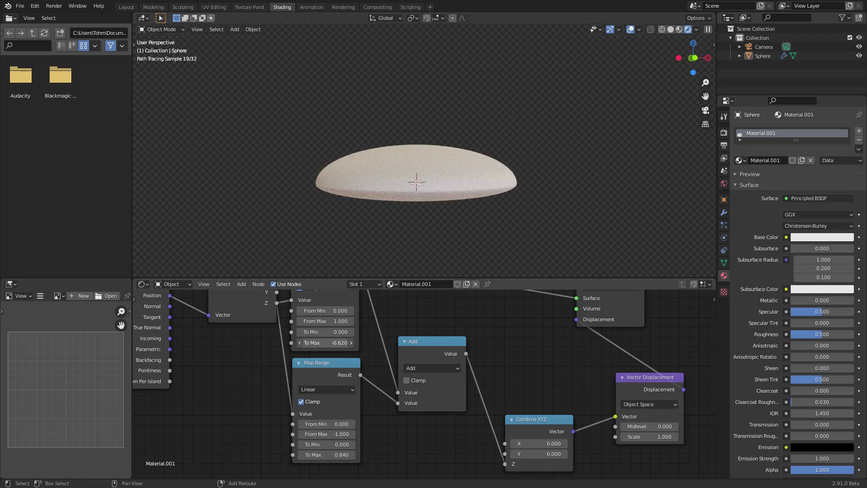
mouse_move(453, 193)
middle_mouse_down()
mouse_move(437, 179)
mouse_move(439, 197)
middle_mouse_up()
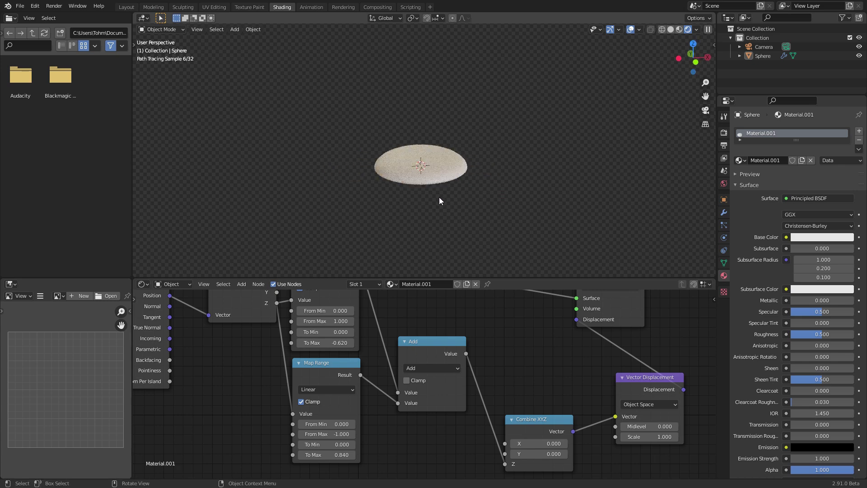
scroll(441, 143, "up", 3)
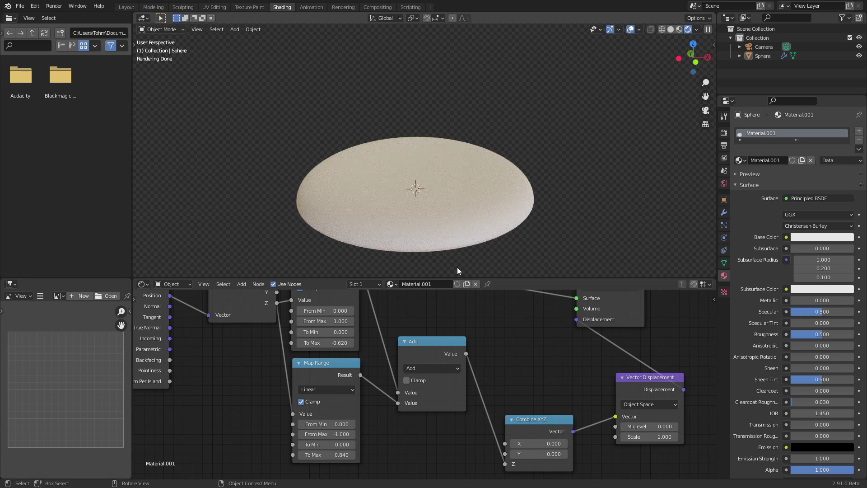
Step: Move the Material Output and Vector Displacement nodes farther along the chain to make room for more nodes
scroll(453, 264, "down", 2)
scroll(611, 365, "down", 1)
middle_click_drag(612, 365, 415, 368)
scroll(414, 368, "down", 2)
left_click_drag(413, 325, 572, 353)
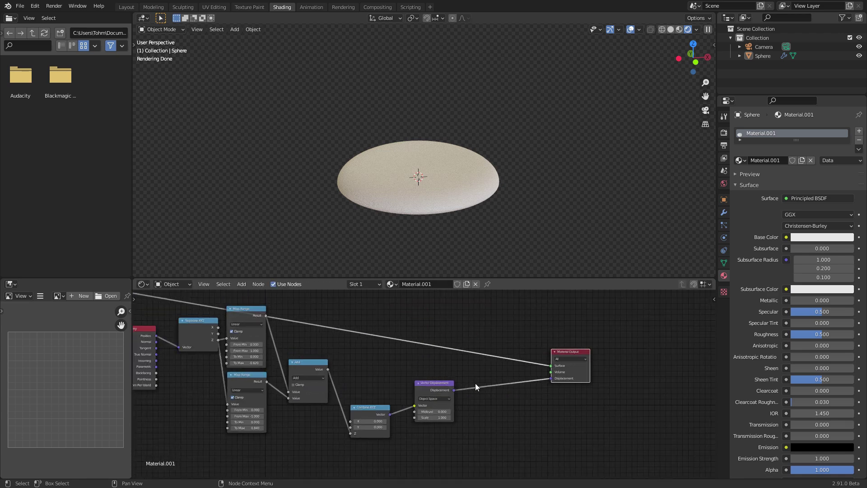
left_click_drag(438, 385, 475, 377)
scroll(454, 167, "up", 4)
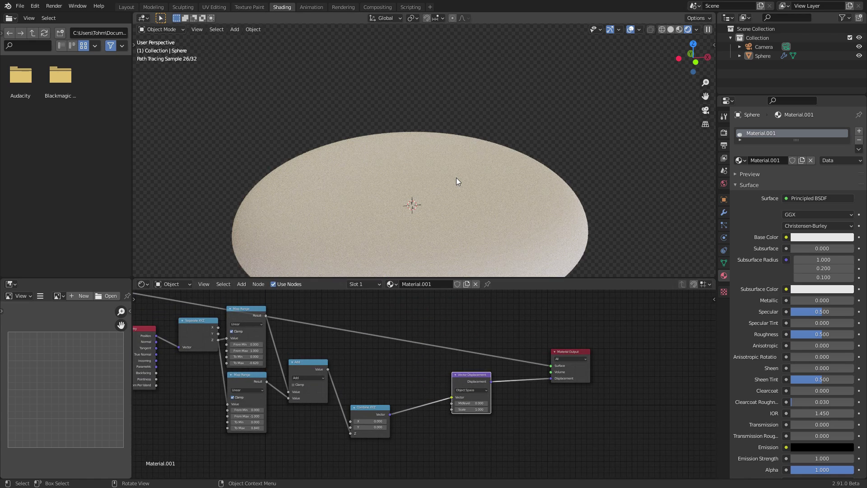
Step: Save the file and expand the 3D viewport over the file browser area
key("ctrl+s")
scroll(442, 193, "down", 3)
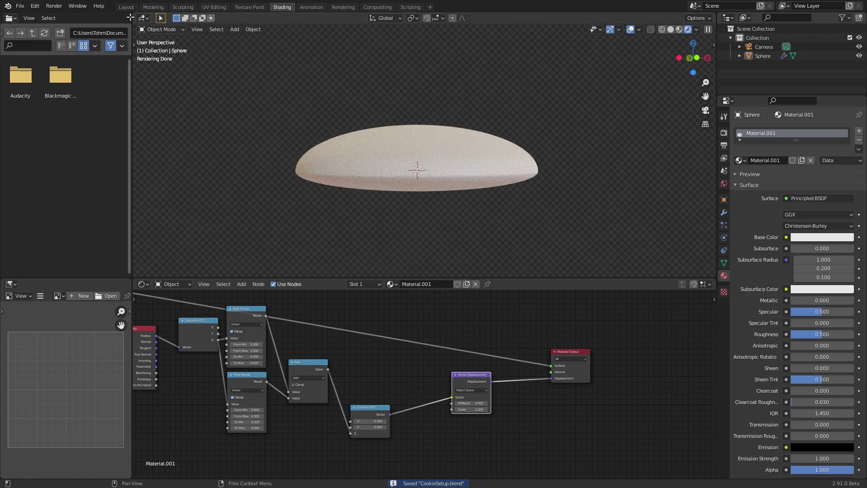
left_click_drag(135, 17, 115, 16)
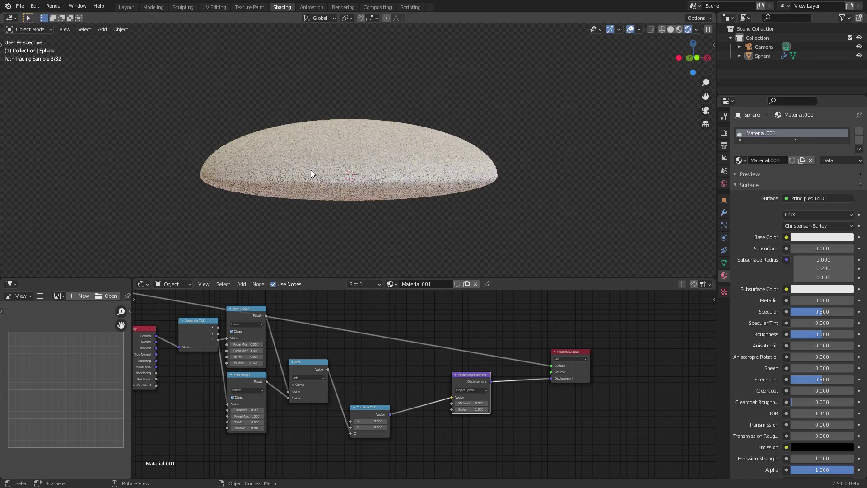
mouse_move(315, 179)
middle_mouse_down()
mouse_move(322, 155)
mouse_move(342, 203)
middle_mouse_up()
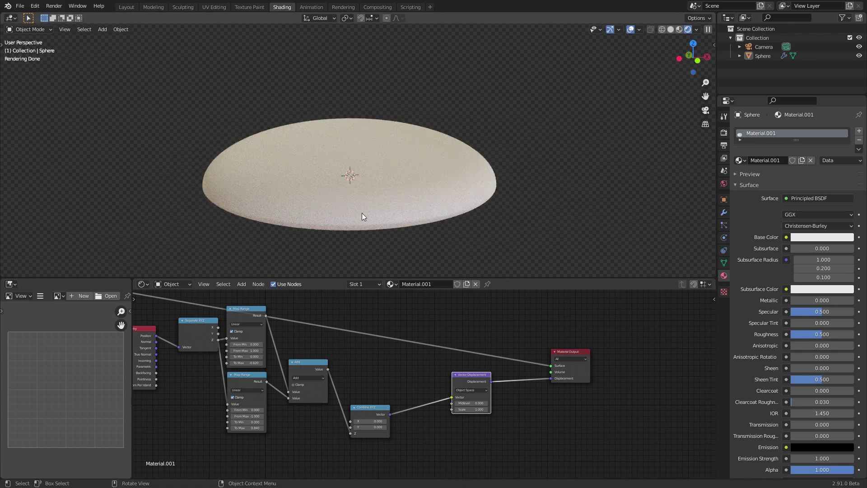
middle_click_drag(381, 348, 394, 329)
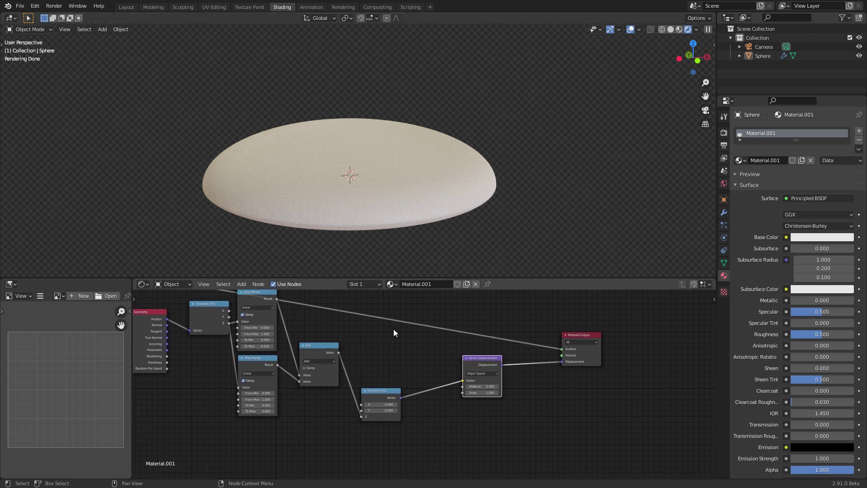
Step: Add a Noise Texture node and place it below the Geometry node
key("shift+a")
left_click(398, 300)
type("noi")
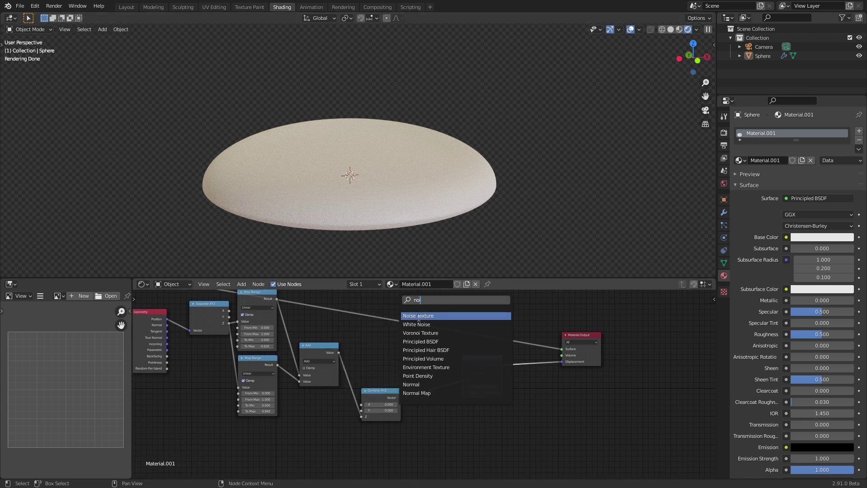
left_click(420, 315)
left_click(193, 422)
middle_click_drag(194, 422, 258, 388)
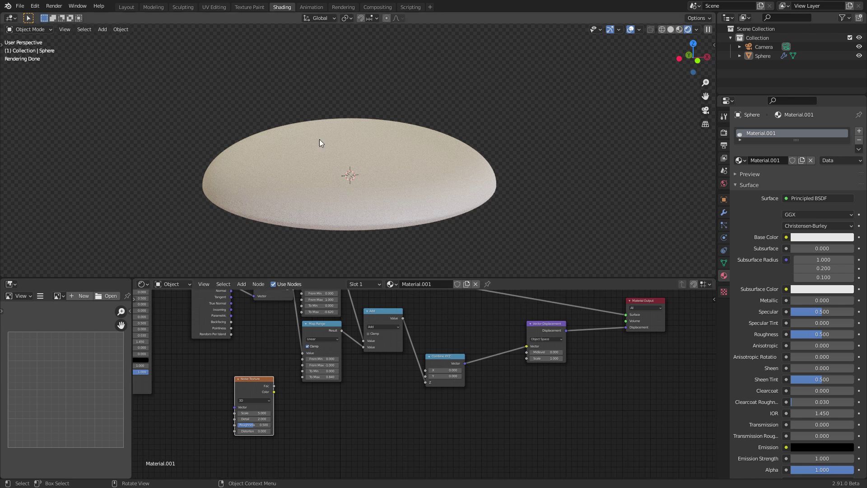
scroll(270, 376, "up", 3)
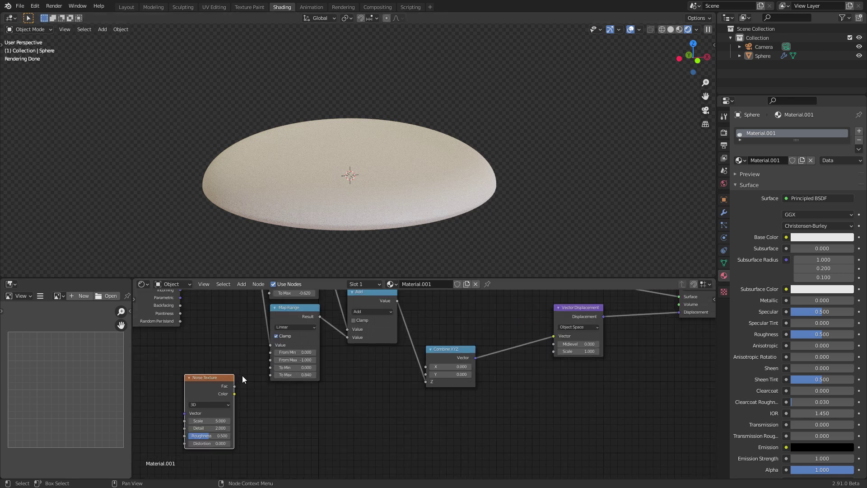
Step: Preview the Noise Texture's Fac and Color outputs on the flattened sphere
left_click(219, 382, "ctrl+shift")
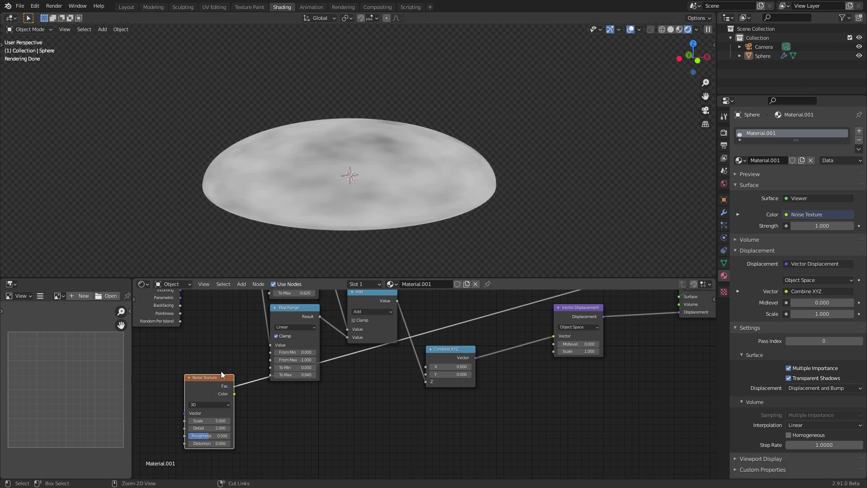
left_click(220, 384, "ctrl+shift")
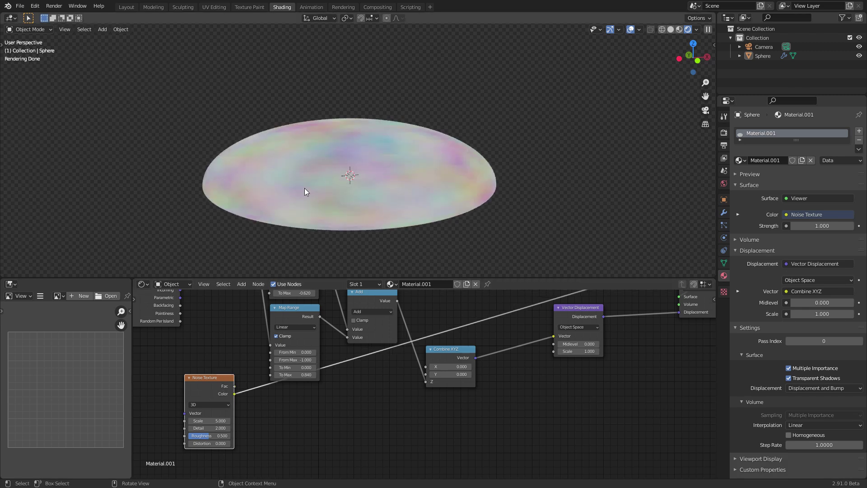
left_click(225, 379, "ctrl+shift")
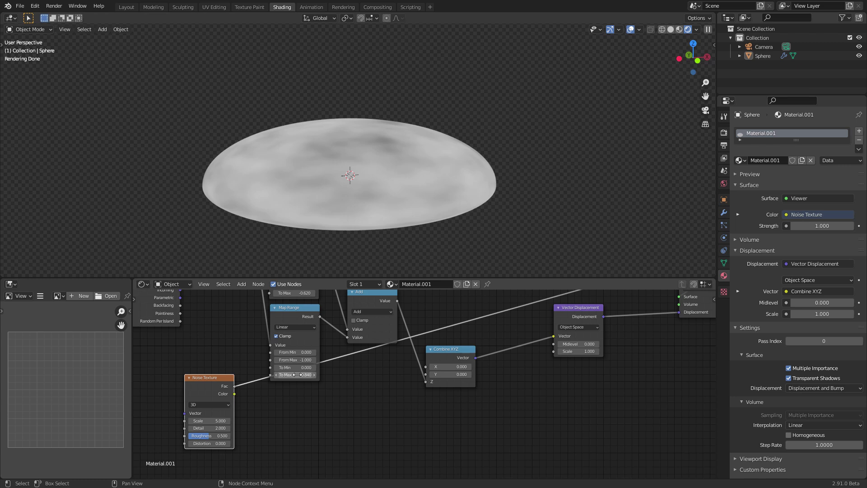
left_click(217, 381, "ctrl+shift")
Step: Rearrange the Noise Texture and Combine XYZ nodes, and insert a Vector Math node between Combine XYZ and Vector Displacement
left_click_drag(221, 382, 212, 421)
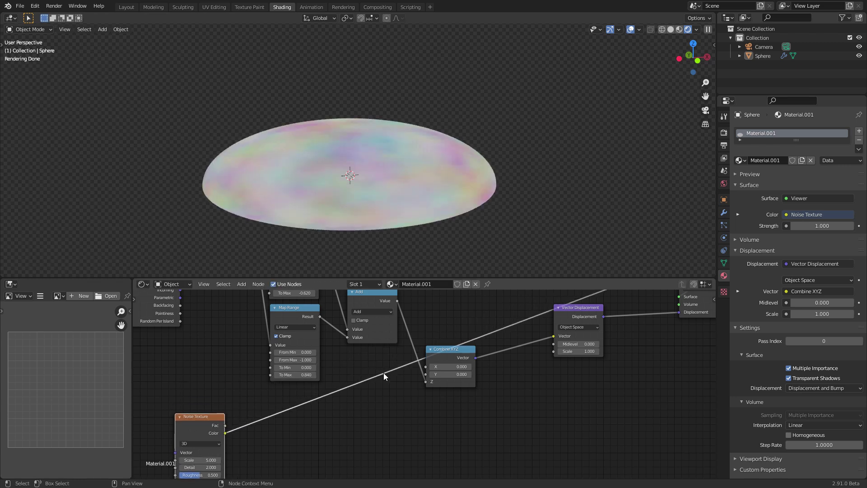
left_click_drag(451, 350, 448, 312)
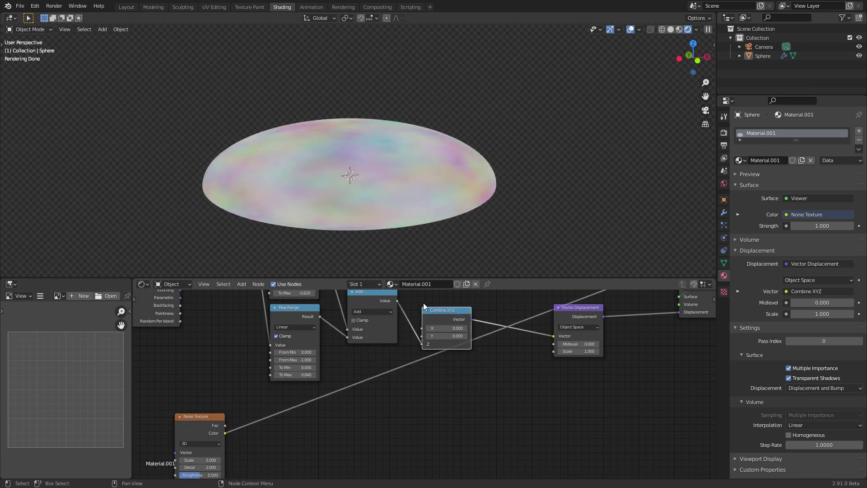
middle_click_drag(534, 313, 380, 336)
key("shift+a")
type("vect")
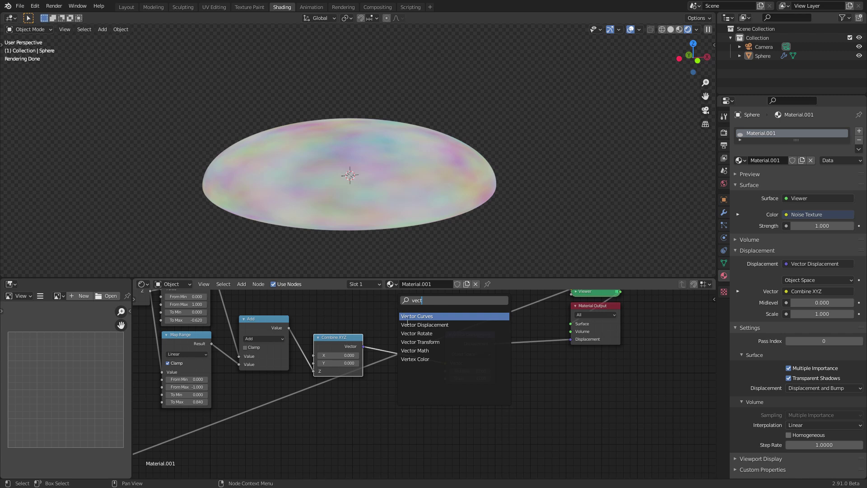
left_click(427, 353)
left_click(408, 365)
Step: Connect the Noise Texture's Color to the Vector Math node's second Vector and display the Principled BSDF on the surface again
middle_click_drag(299, 373, 432, 322)
left_click_drag(249, 408, 464, 380)
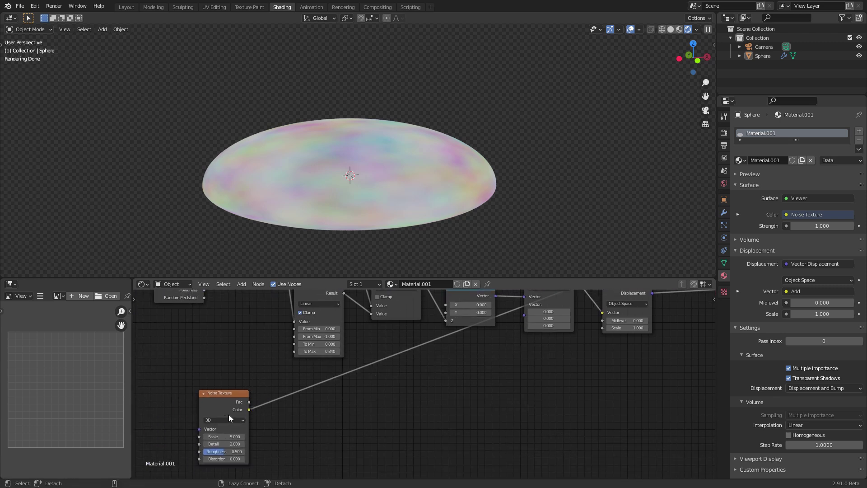
left_click_drag(249, 409, 524, 315)
middle_click_drag(419, 114, 425, 199)
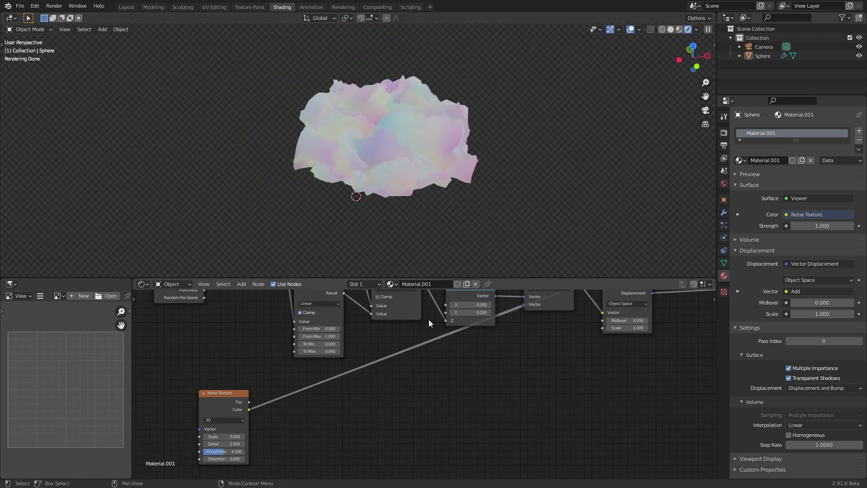
key("Home")
left_click(277, 326, "ctrl+shift")
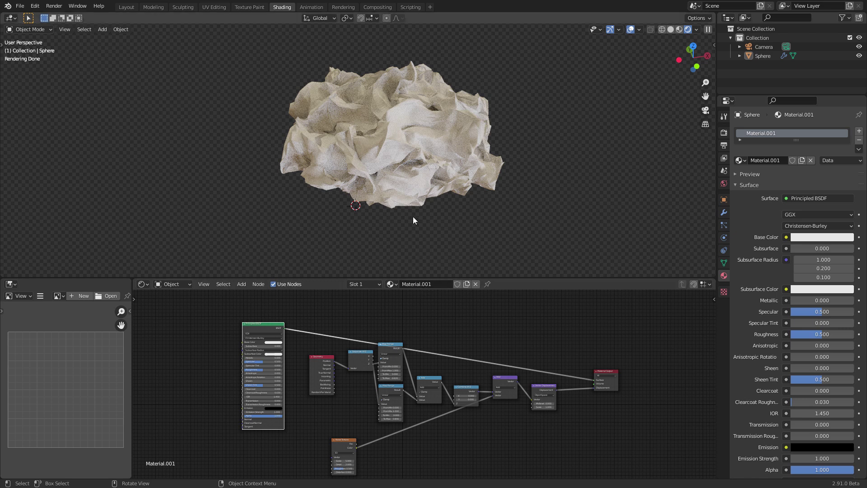
Step: Compare the shape with and without noise by cutting the noise link and undoing the cut, repeating this in front view
scroll(487, 368, "up", 2)
scroll(487, 372, "up", 2)
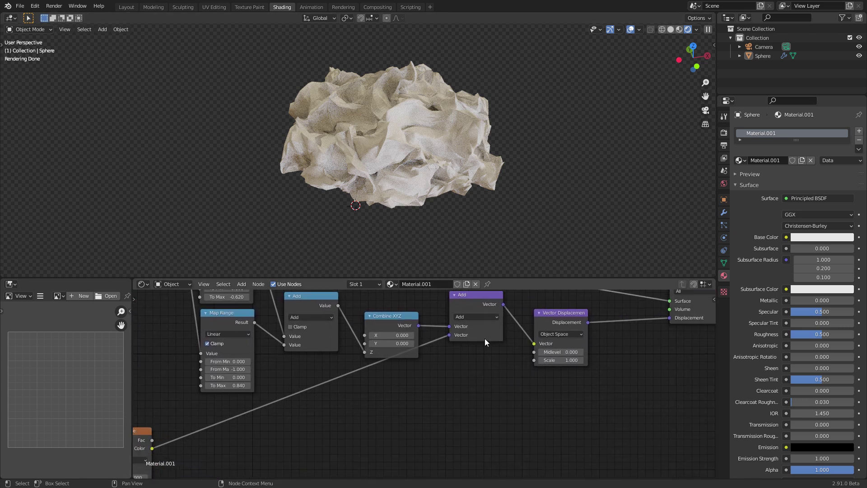
right_click_drag(437, 351, 434, 335, "ctrl")
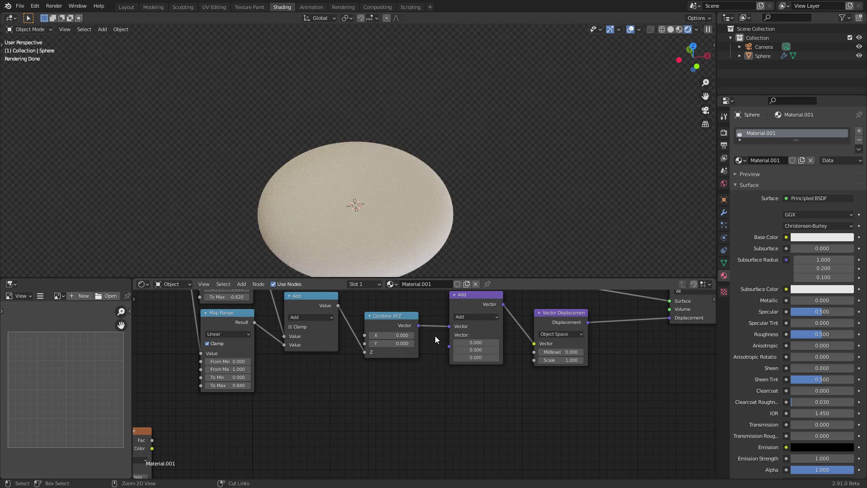
key("ctrl+z")
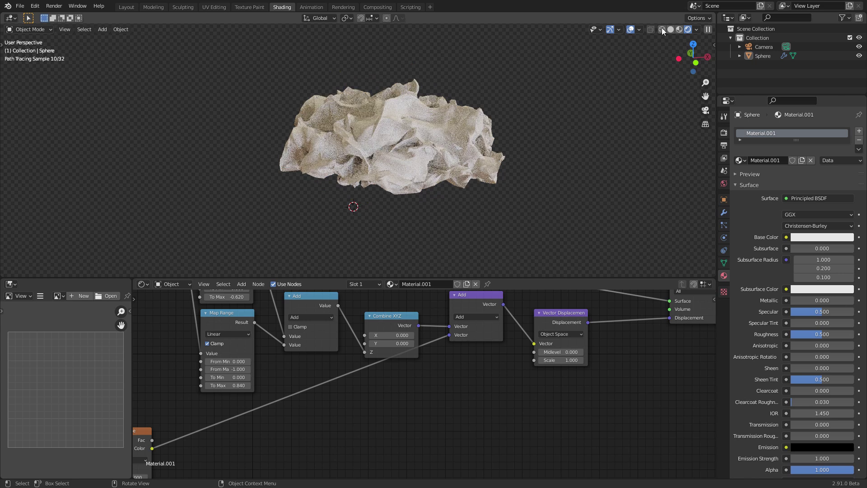
left_click(695, 64)
right_click_drag(441, 345, 435, 330, "ctrl")
key("ctrl+z")
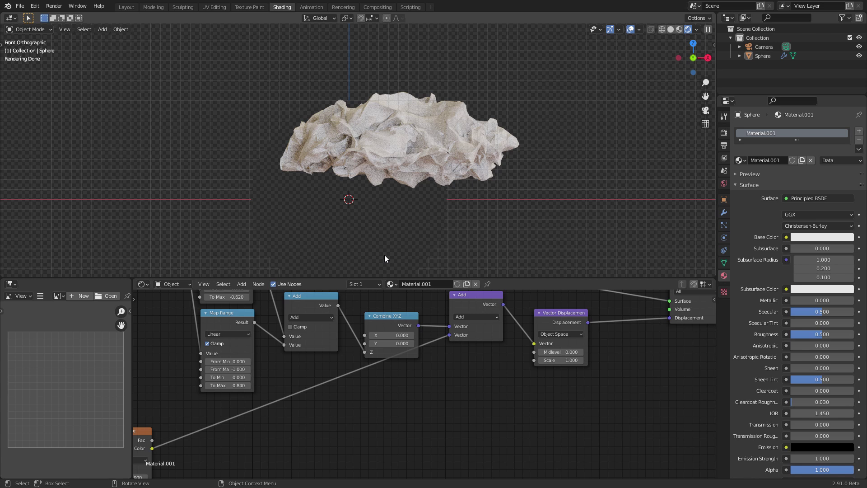
Step: Duplicate the Vector Math Add node and insert the copy between the original and the Vector Displacement node
scroll(326, 405, "down", 3)
middle_click_drag(326, 405, 300, 372)
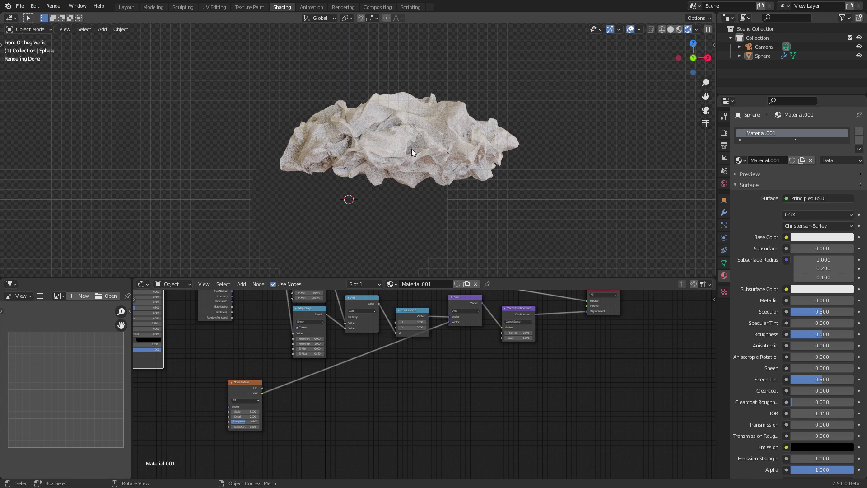
scroll(528, 372, "up", 2)
middle_click_drag(571, 327, 438, 460)
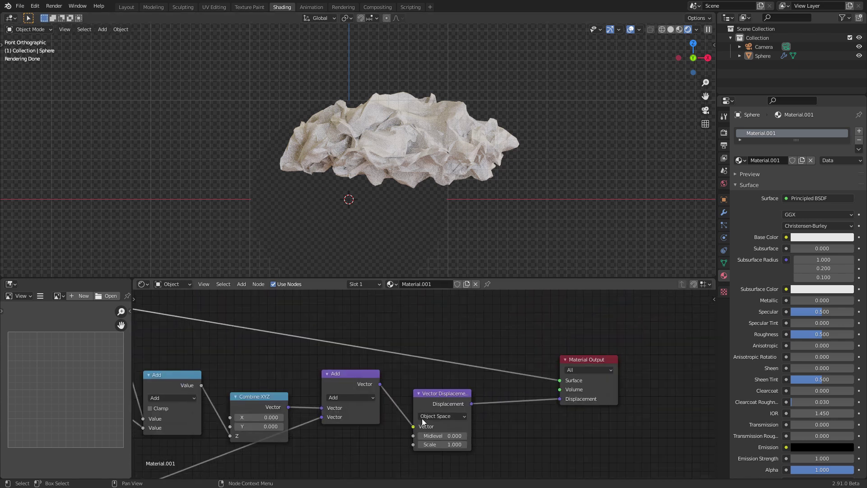
key("shift+d")
left_click(455, 378)
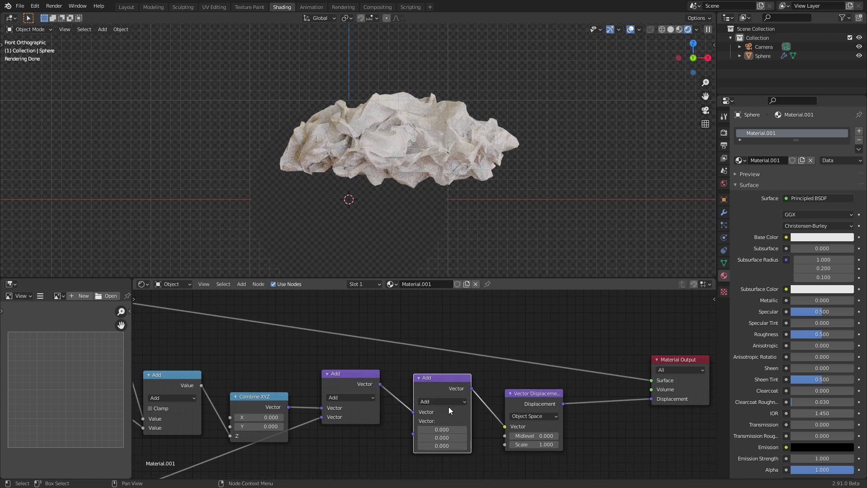
Step: Switch the duplicated Vector Math node to Subtract and set all three of its vector values to 0.5
left_click(438, 402)
left_click(437, 411)
left_click(448, 430)
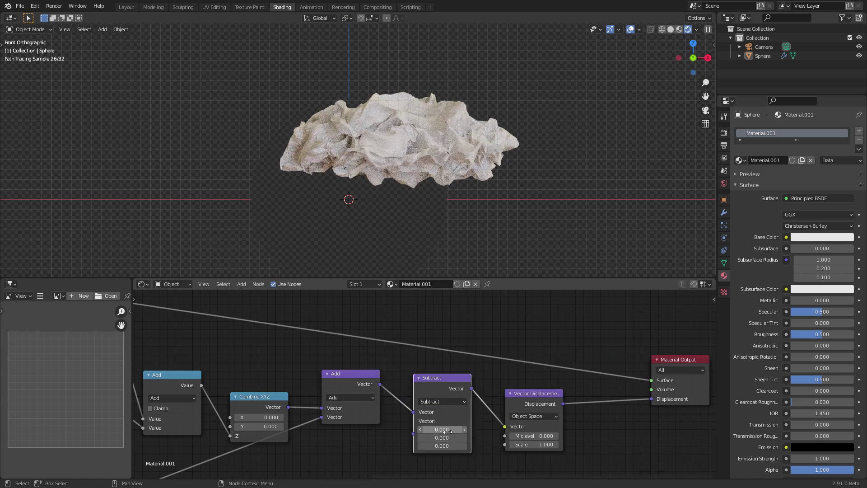
type("0.5")
key("Return")
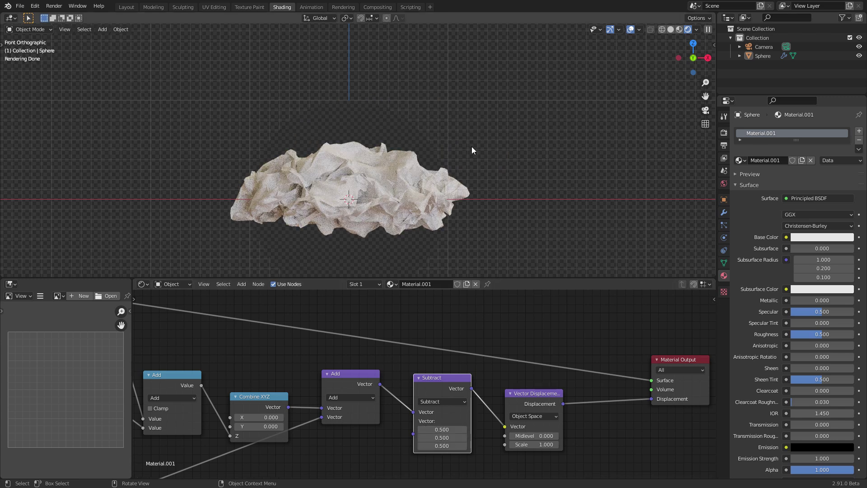
middle_click_drag(367, 416, 454, 351)
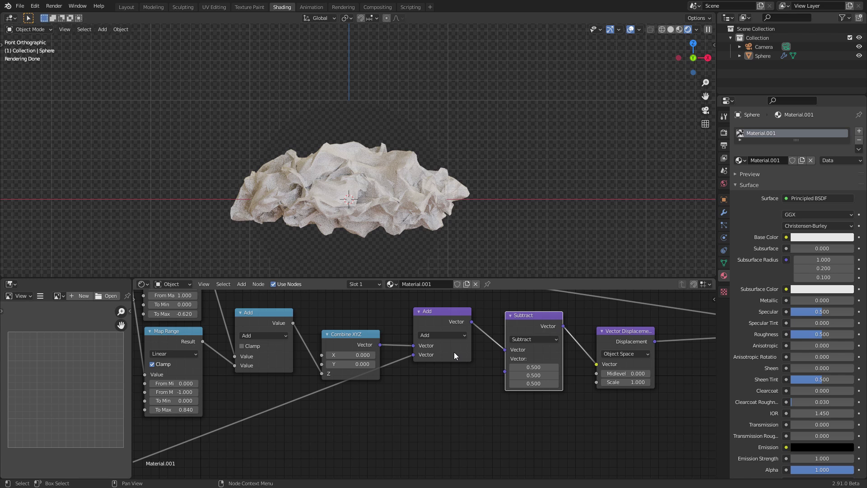
Step: Try a scale of 1.0 on the Noise Texture, orbit to inspect the shape, and undo the change
middle_click_drag(279, 365, 425, 321)
middle_click_drag(217, 419, 232, 366)
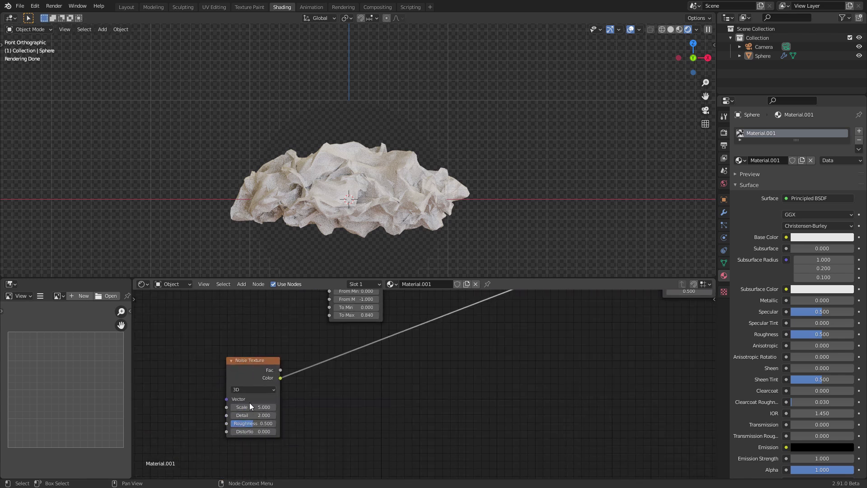
left_click_drag(254, 406, 314, 408)
middle_click_drag(362, 133, 379, 189)
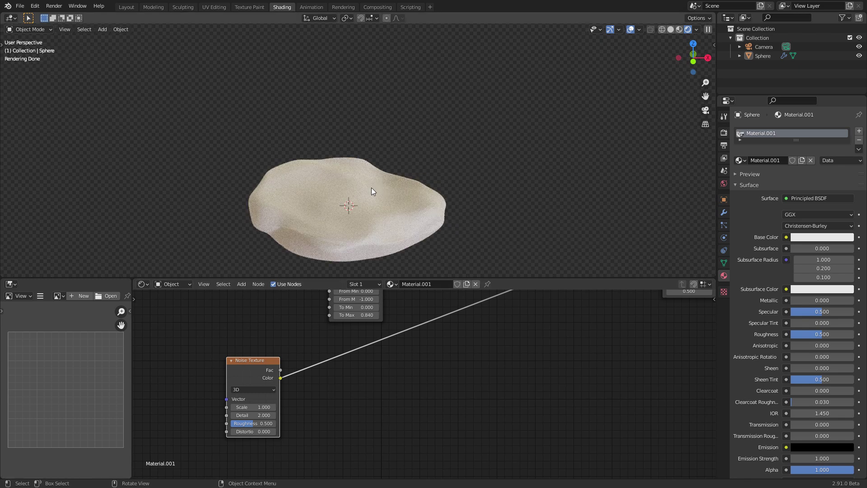
key("ctrl+z")
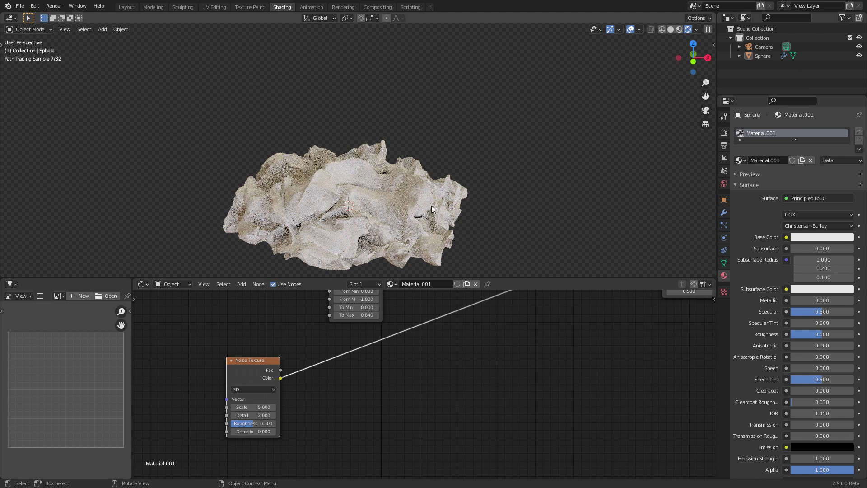
Step: Insert a copy of the Vector Math Add node after the Noise Texture, switch it to Scale, and set its scale to 0.1
middle_click_drag(509, 353, 410, 400)
scroll(410, 400, "down", 2)
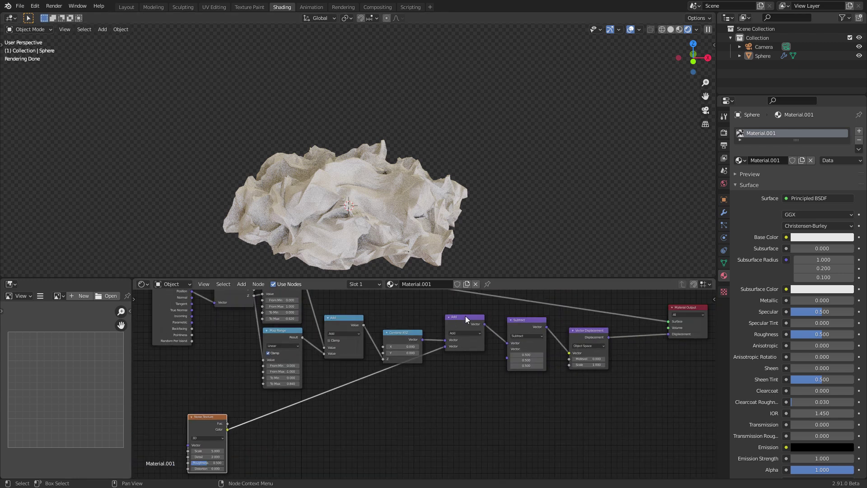
key("shift+d")
left_click(378, 372)
scroll(365, 381, "up", 2)
left_click(360, 372)
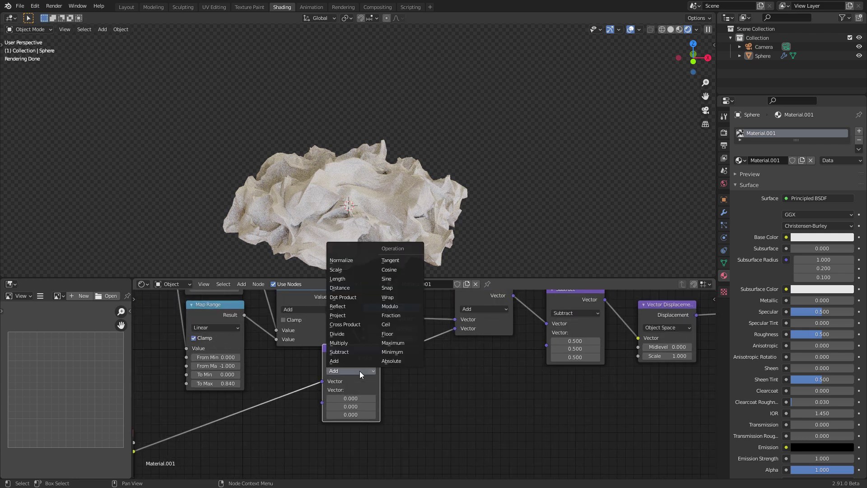
left_click(345, 272)
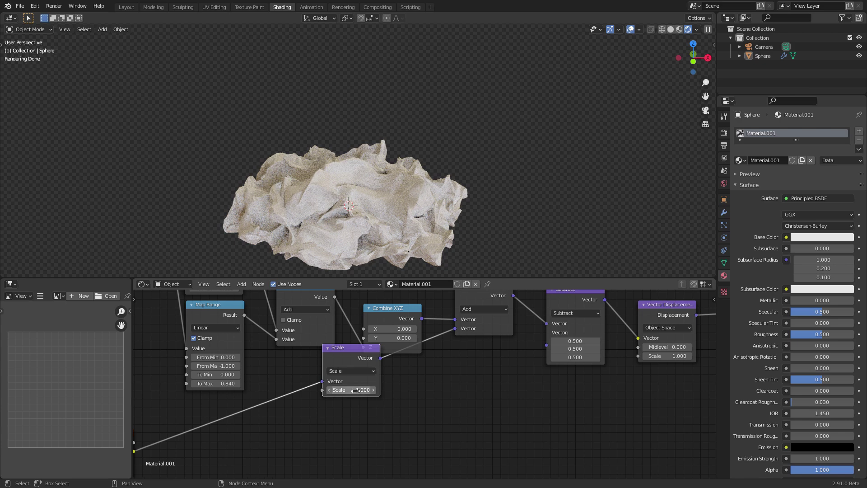
left_click_drag(352, 390, 436, 398)
key("Escape")
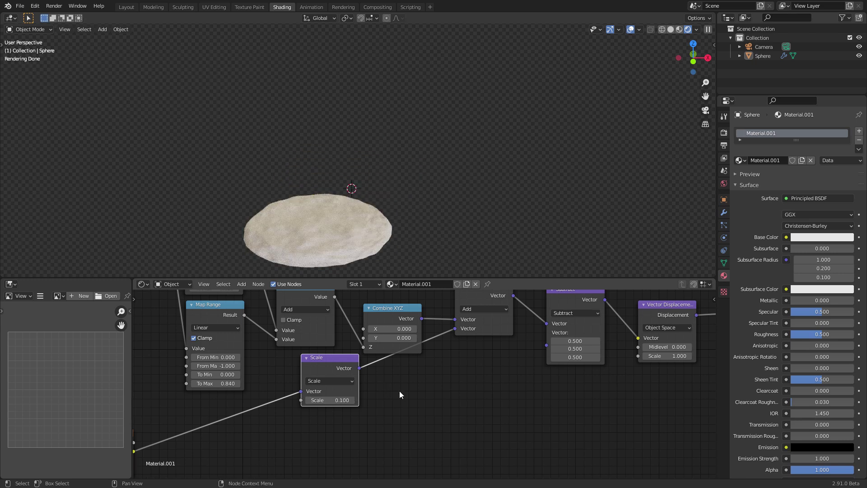
Step: Try a factor of 1 on the noise Scale node for comparison and undo it
left_click(335, 400)
type("1")
key("Return")
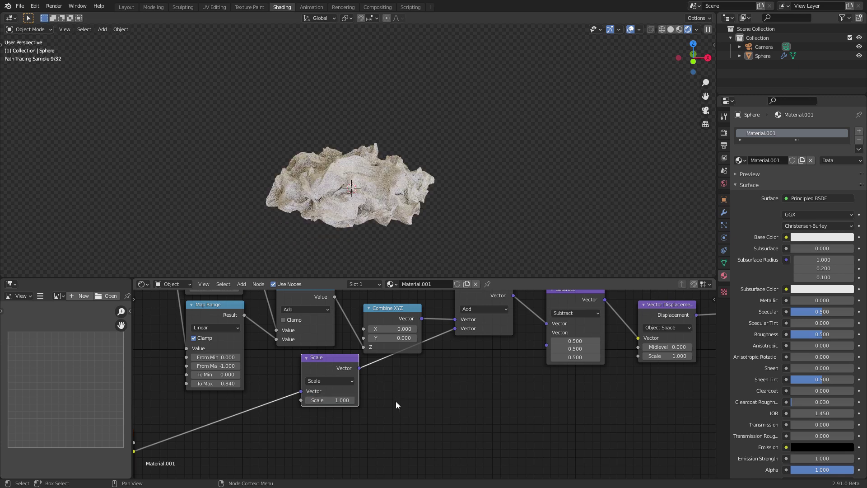
key("ctrl+z")
Step: Duplicate the Scale node, link the copy to Subtract's second Vector, and set its three vector values to 0.5
key("shift+d")
left_click(464, 365)
right_click_drag(479, 367, 545, 355, "alt")
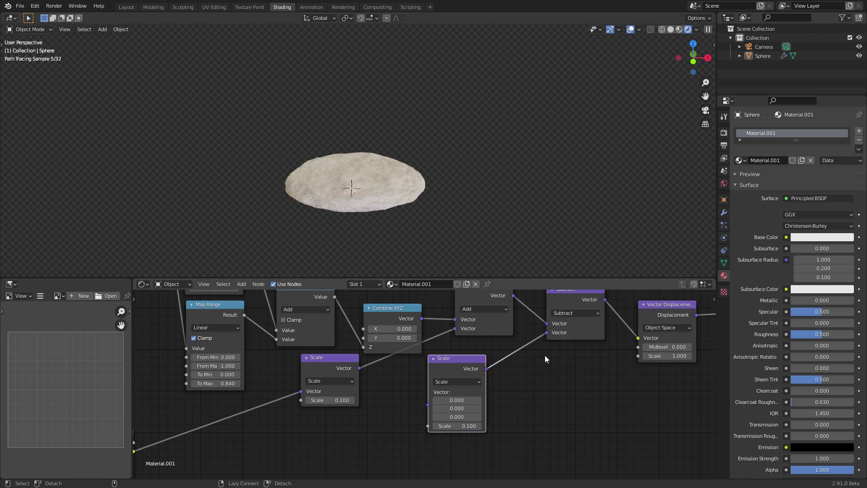
left_click(463, 399)
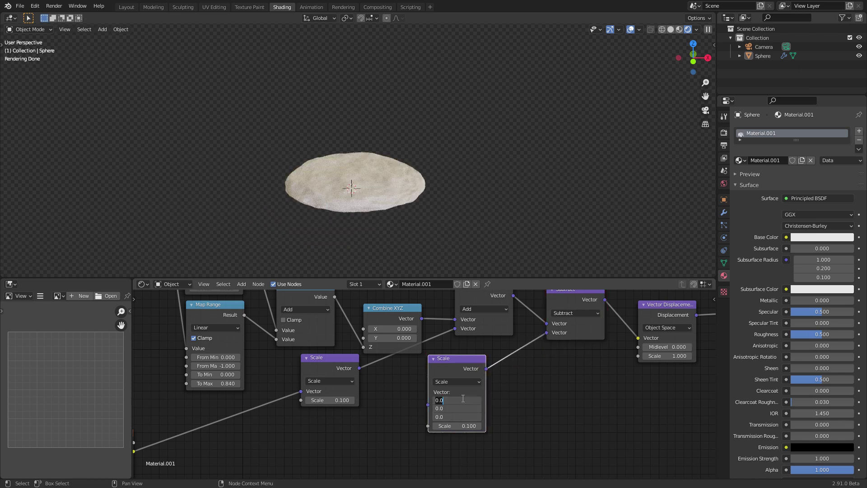
type("0.5")
key("Return")
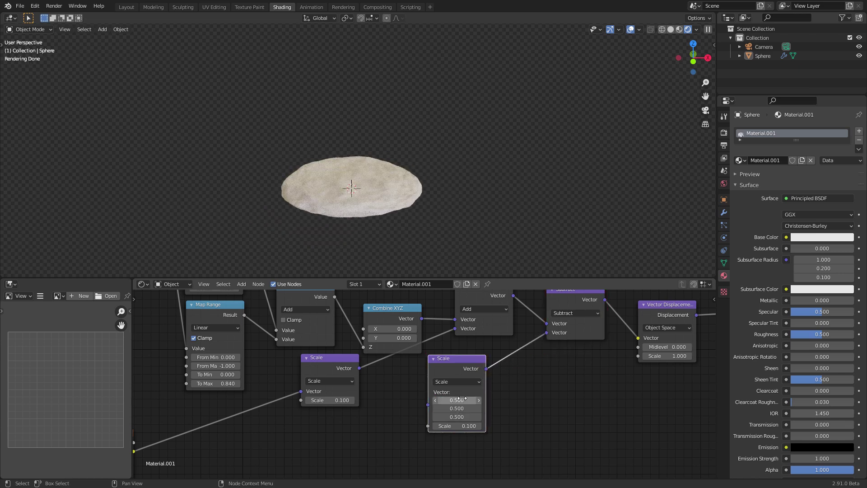
Step: Add a Value node and connect it to the Scale inputs of both Scale nodes
middle_click_drag(379, 381, 389, 374)
key("shift+a")
mouse_move(354, 328)
left_click(371, 354)
left_click(352, 442)
right_click_drag(350, 429, 440, 418, "alt")
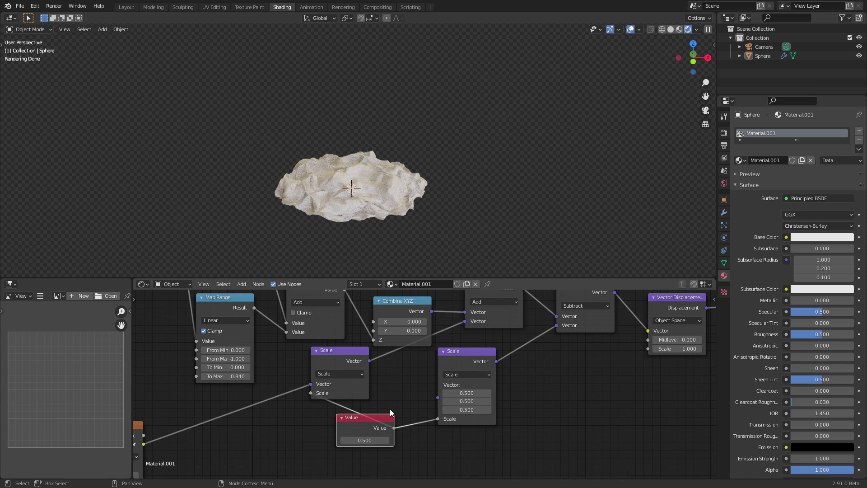
Step: Compare the shape at Value 0 and Value 1 using undo and redo, and set the Value node to 0.12
scroll(390, 411, "up", 3)
left_click_drag(351, 441, 326, 440)
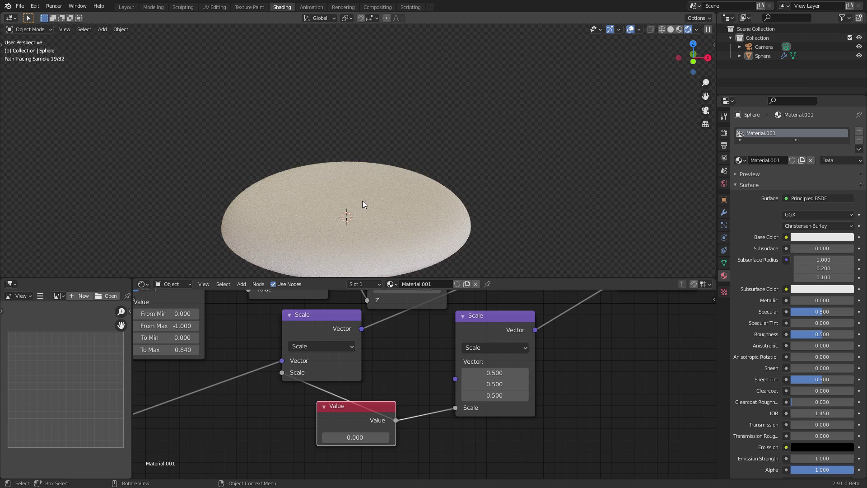
key("ctrl+z")
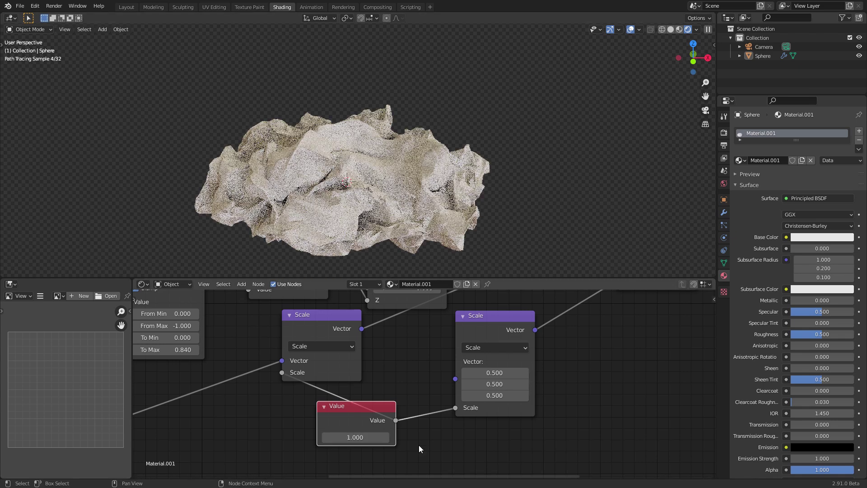
key("ctrl+shift+z")
left_click_drag(355, 437, 366, 437)
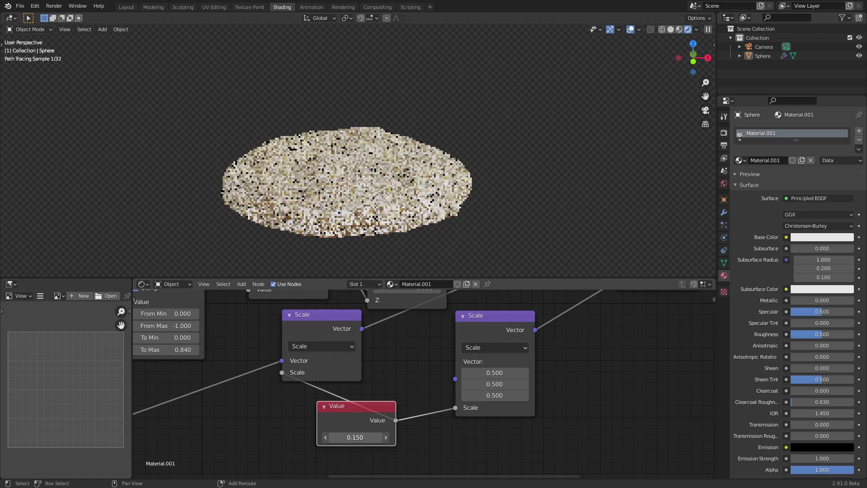
Step: Set the sphere's Subdivision modifier viewport levels to 3
left_click(725, 213)
left_click(836, 173)
type("3")
key("Return")
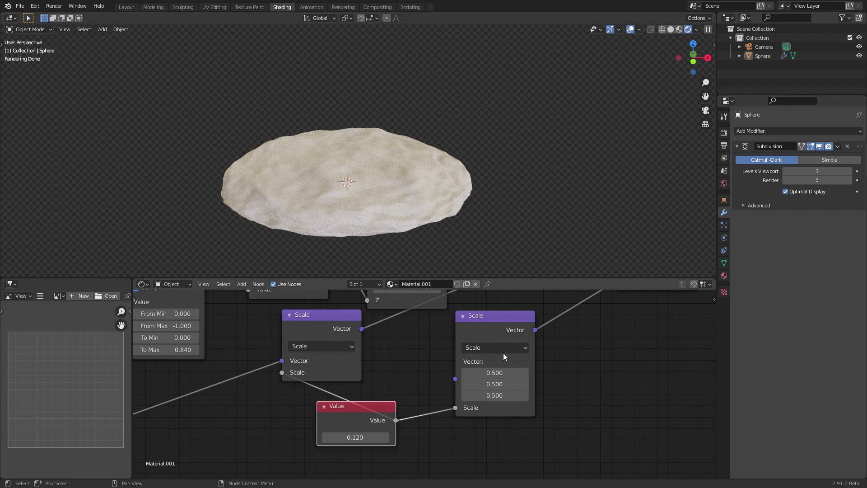
Step: Raise the Value node to 0.44 and inspect the cookie shape from the top view and at an angle
left_click_drag(357, 437, 389, 437, "shift")
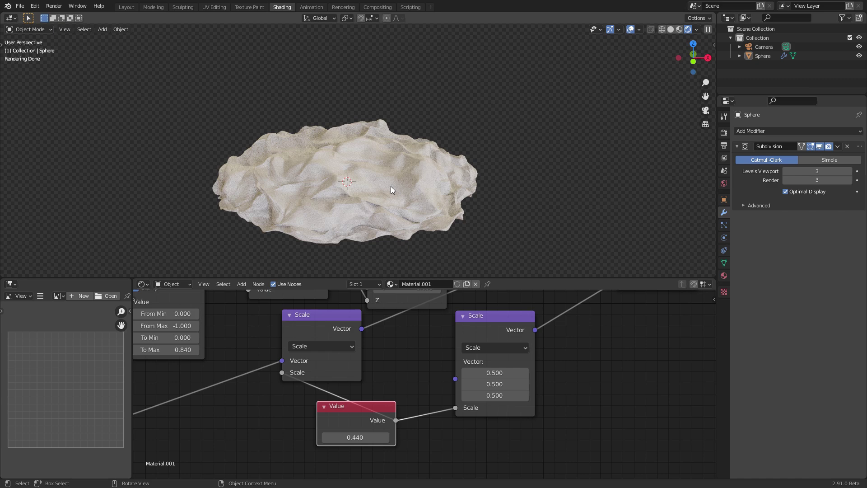
left_click(694, 44)
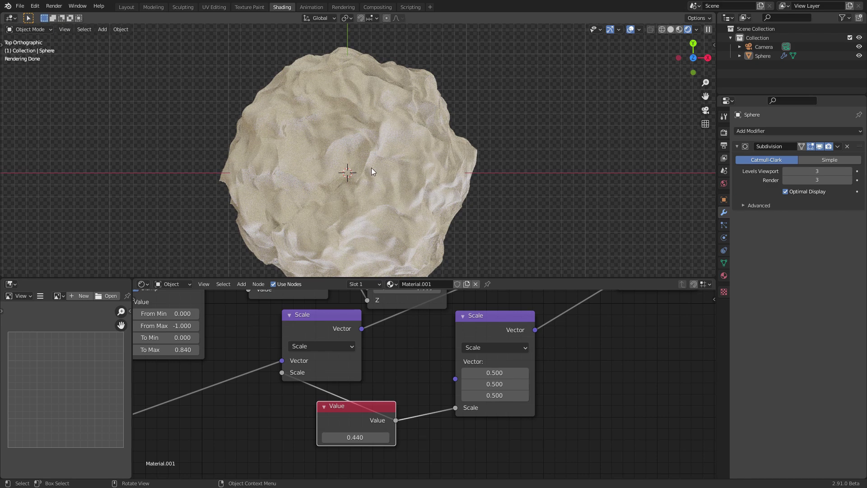
middle_click_drag(374, 166, 373, 115)
Step: Insert a copy of the noise Scale node before it, switch the copy to Multiply, and set its vector to 1, 1, 0
middle_click_drag(267, 367, 413, 357)
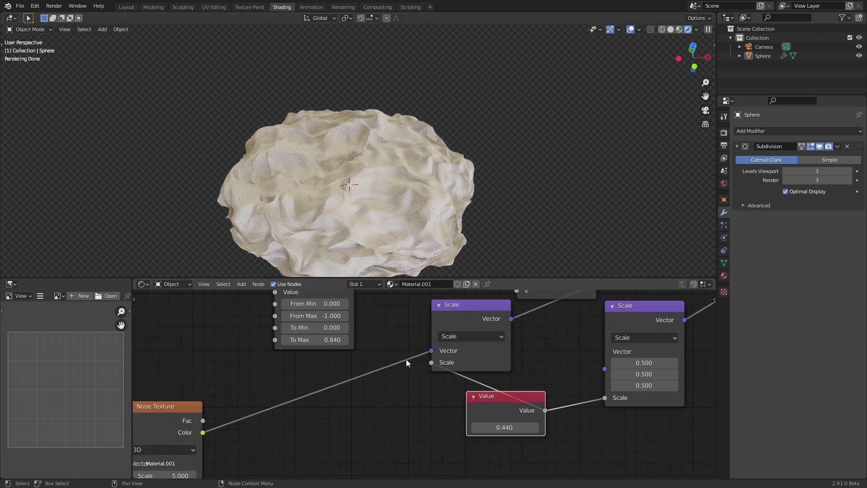
left_click(469, 310)
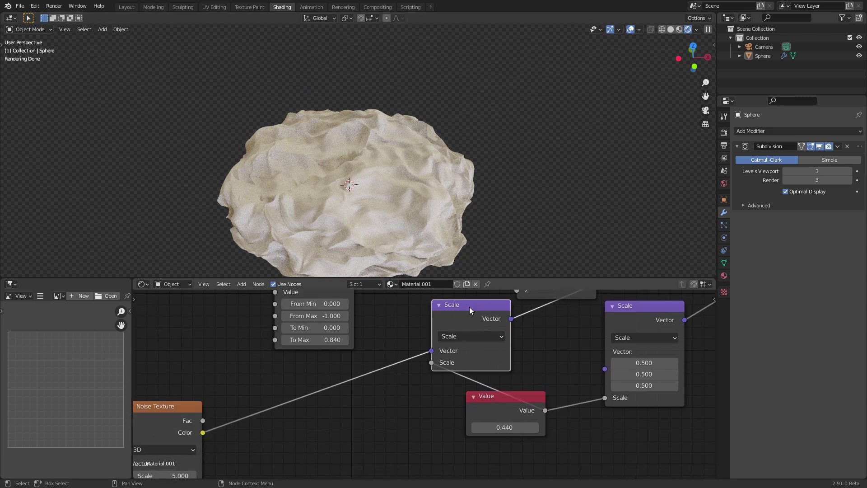
key("shift+d")
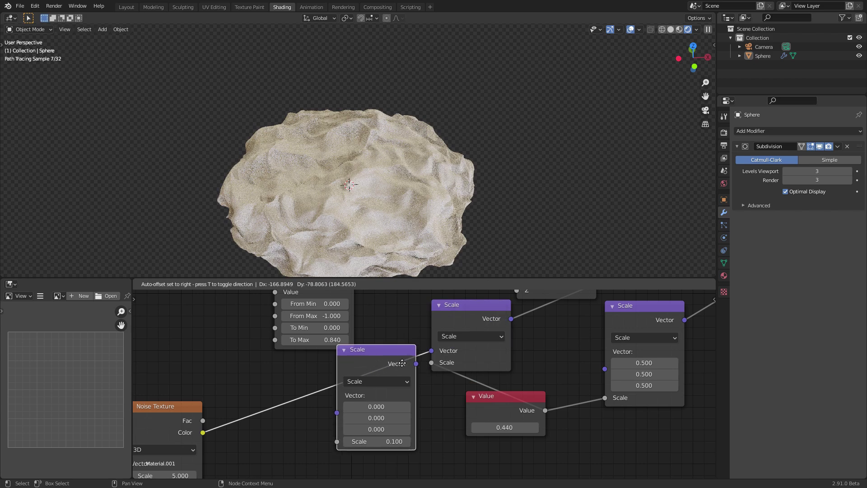
left_click(380, 383)
left_click(373, 389)
left_click(352, 351)
left_click_drag(359, 426, 358, 432)
type("1")
key("Return")
Step: Test the sideways-only displacement from the side with the Value node at 0.94 and at a lower strength, undoing both changes
middle_click_drag(376, 157, 367, 119)
left_click_drag(479, 427, 504, 427)
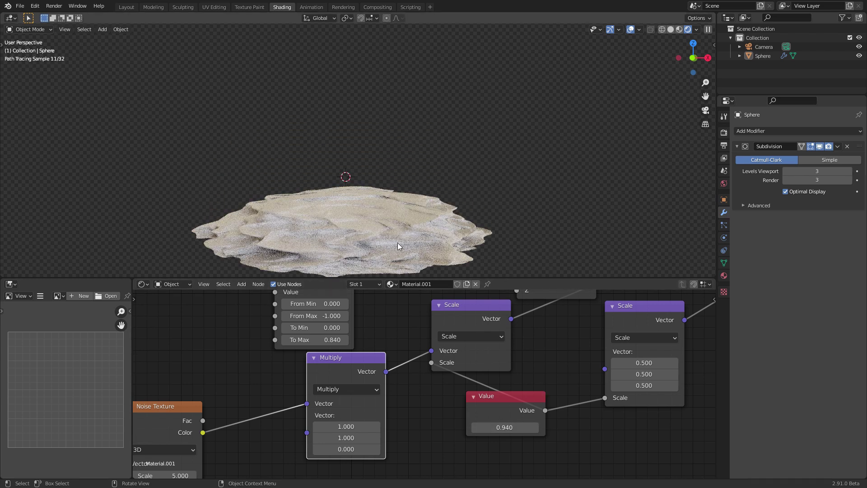
key("ctrl+z")
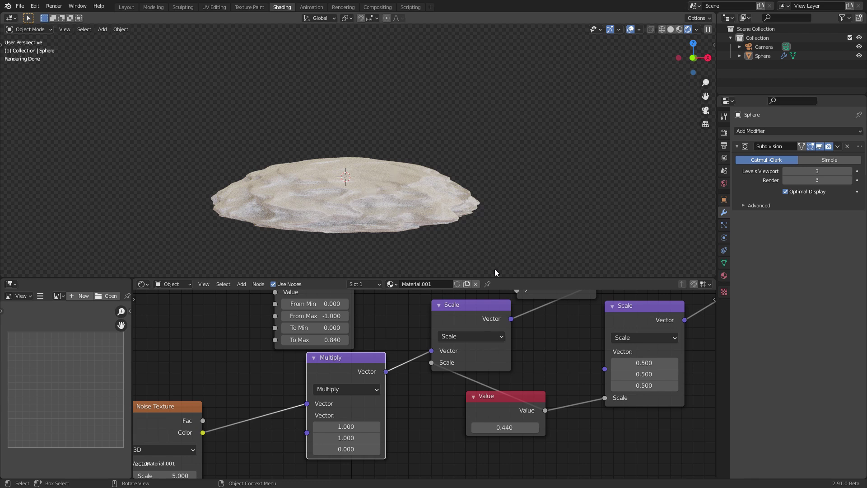
left_click_drag(509, 427, 464, 427)
key("ctrl+z")
Step: Set the third vector value of the Scale node feeding Subtract to 0
left_click(640, 386)
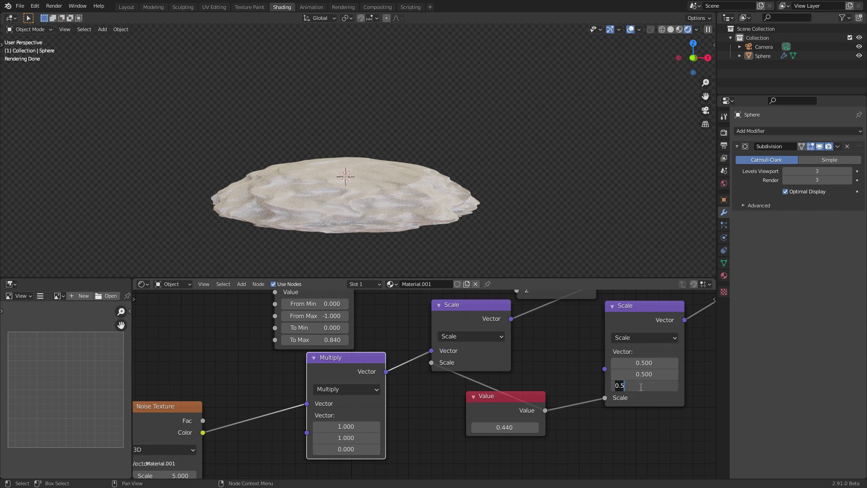
type("0")
key("Return")
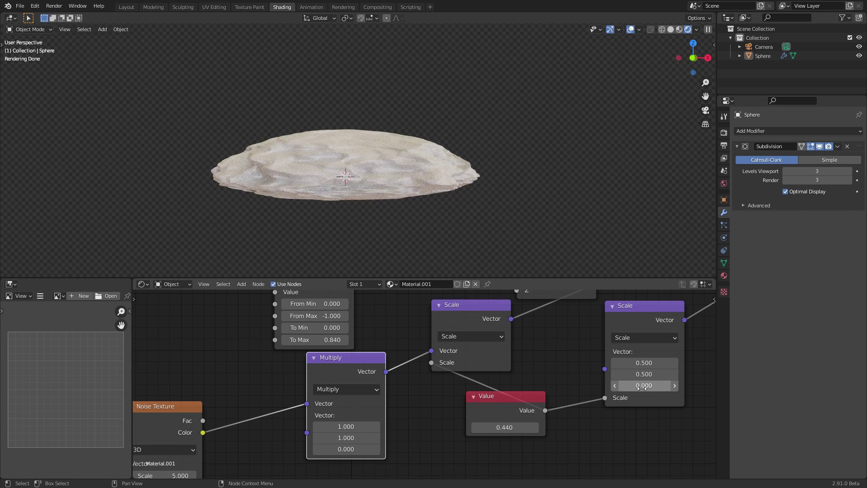
Step: Test the Value node at 1.24, lower it to 0.2, and check the cookie's outline from above
left_click_drag(515, 430, 546, 430)
middle_click_drag(433, 107, 474, 217)
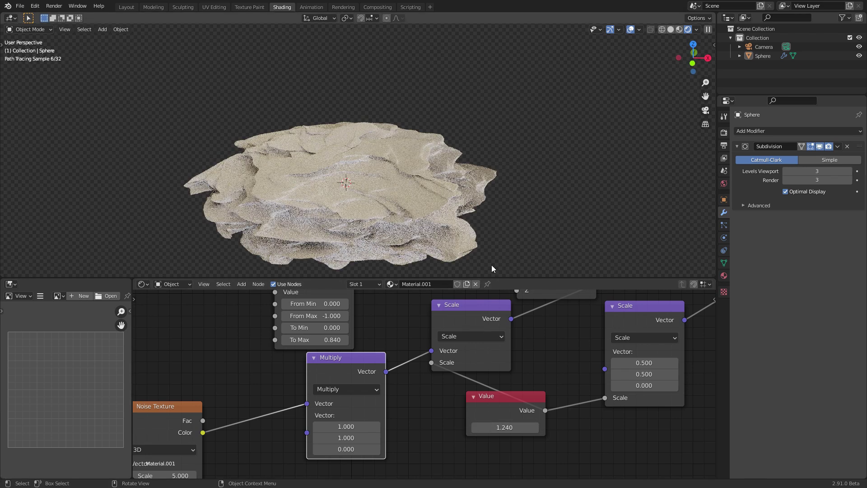
left_click_drag(511, 425, 499, 425)
left_click(512, 425)
type("0.22")
key("Return")
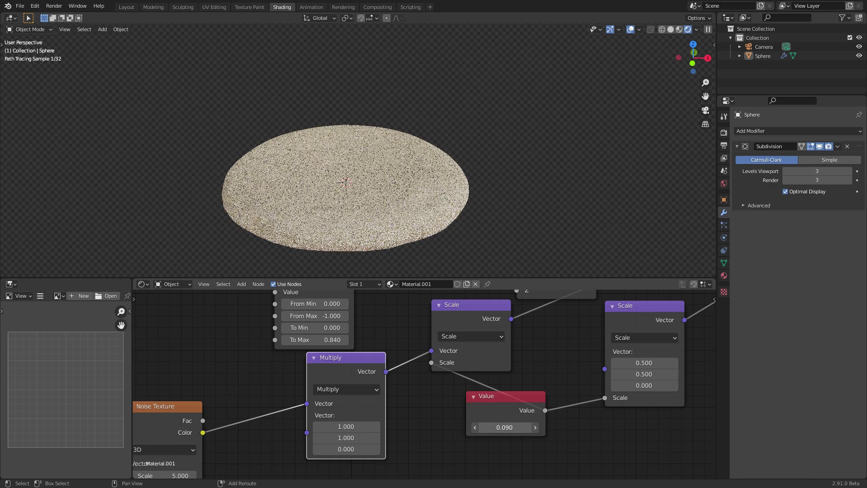
left_click_drag(508, 420, 507, 420)
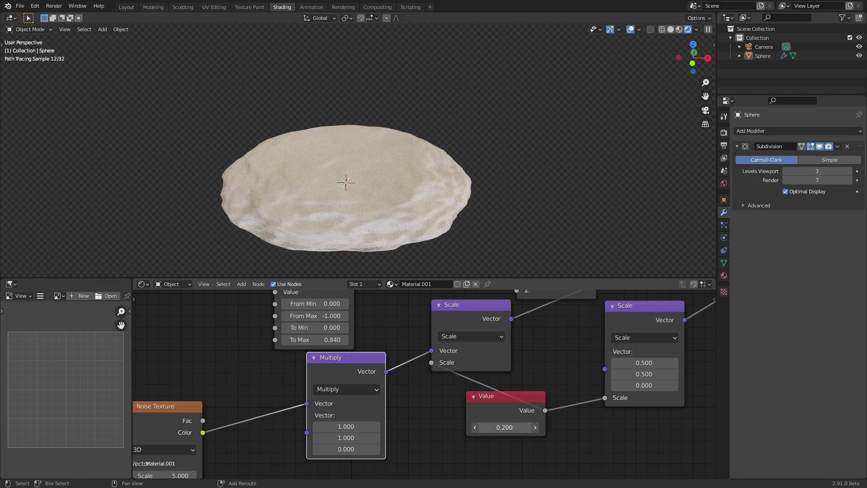
middle_click_drag(383, 180, 378, 200)
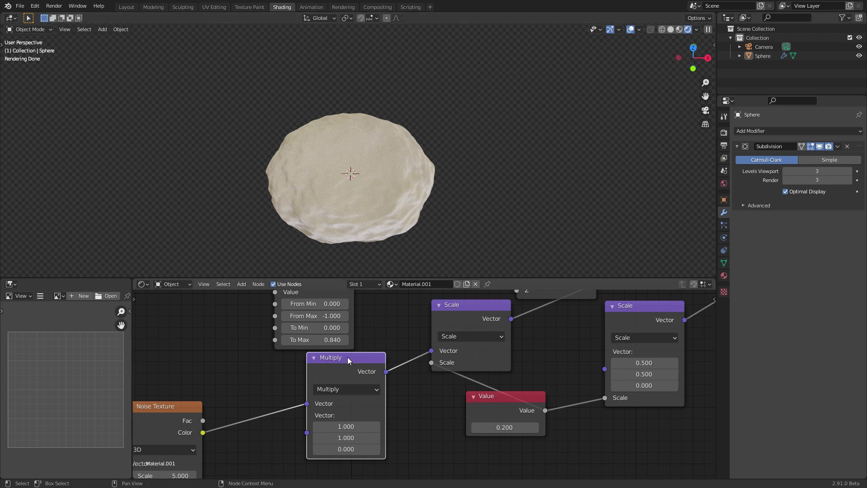
Step: Review the whole node tree and save the file
scroll(354, 297, "down", 3)
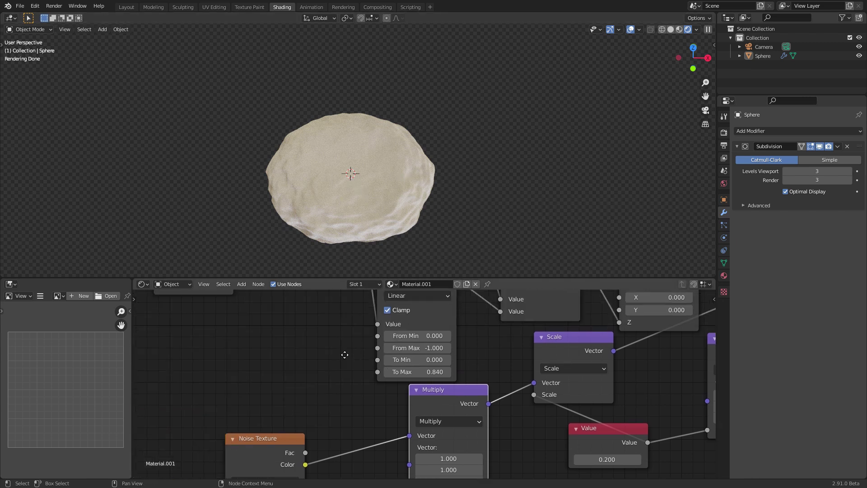
middle_click_drag(311, 378, 442, 424)
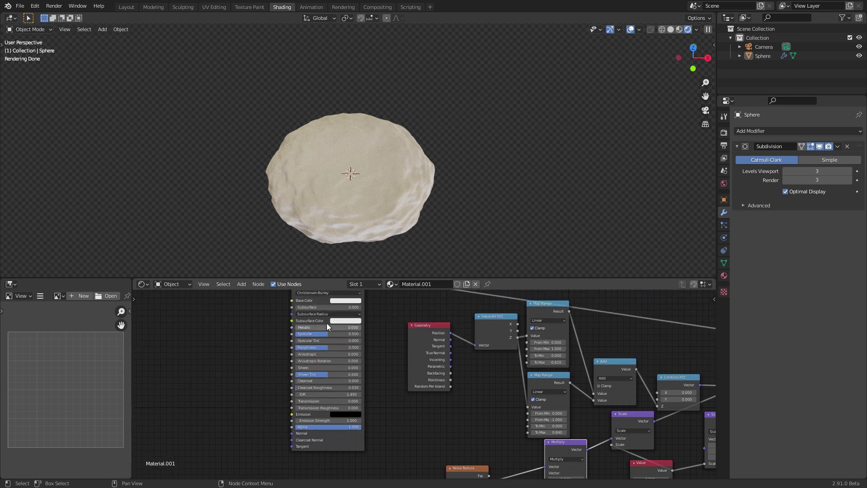
middle_click_drag(559, 350, 360, 351)
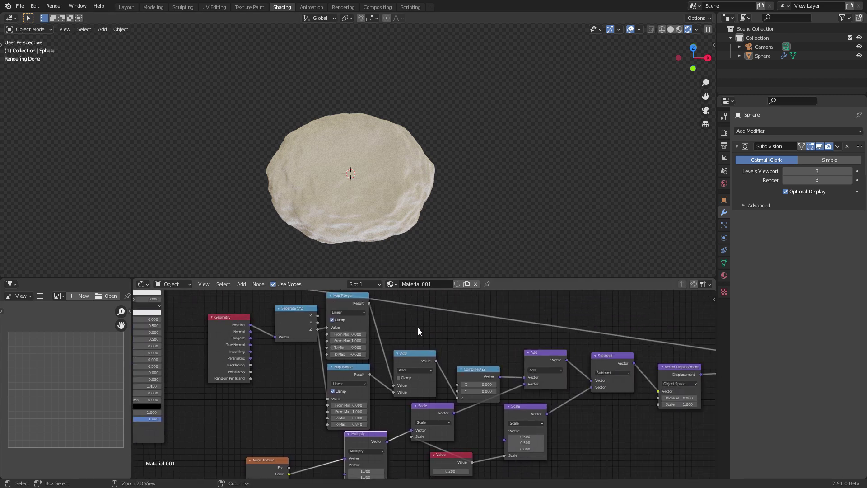
key("ctrl+s")
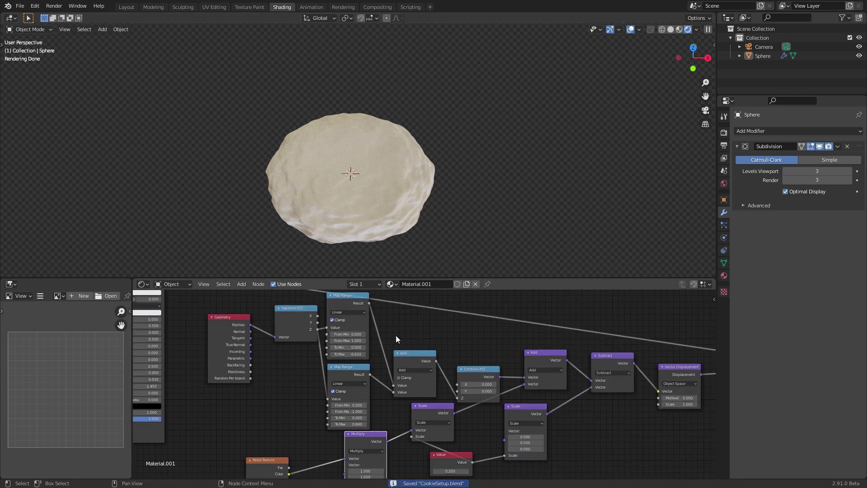
Step: In front view, set the upper Map Range node's To Max to -0.58
left_click(693, 68)
scroll(406, 149, "up", 3)
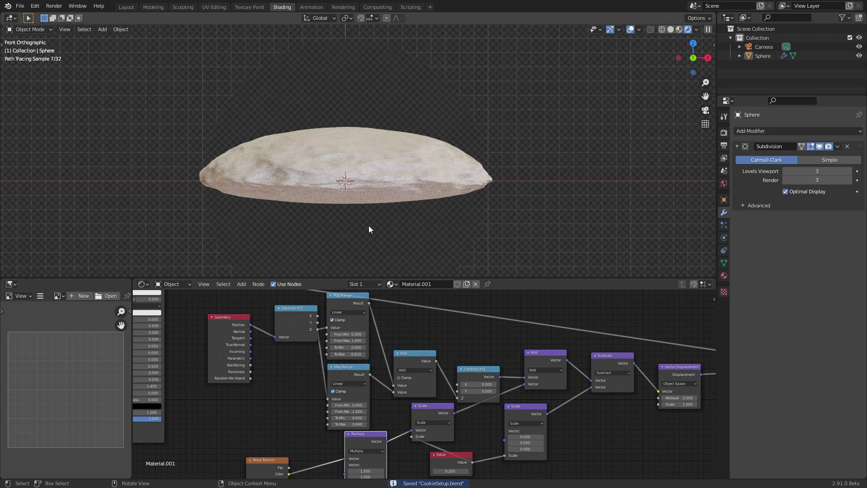
left_click_drag(347, 355, 337, 357)
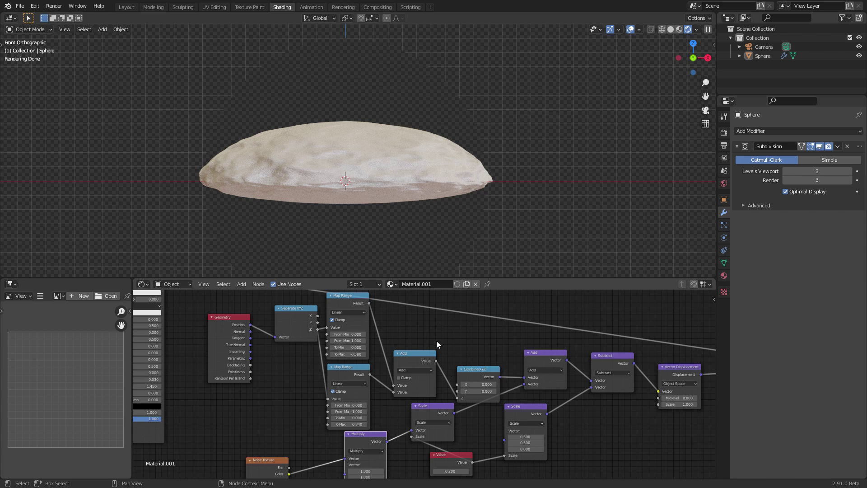
Step: Add a Voronoi Texture node above the displacement nodes and preview its Distance output on the cookie
middle_click_drag(367, 121, 370, 140)
scroll(400, 161, "down", 3)
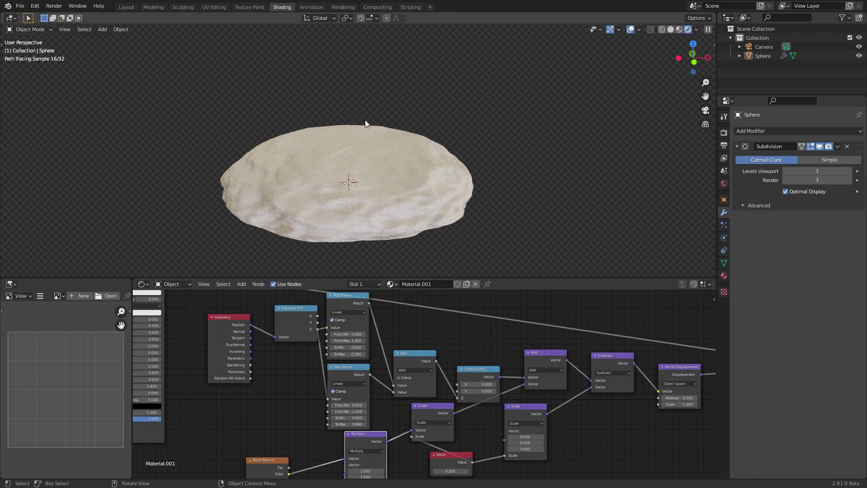
middle_click_drag(461, 328, 345, 363)
key("shift+a")
left_click(319, 324)
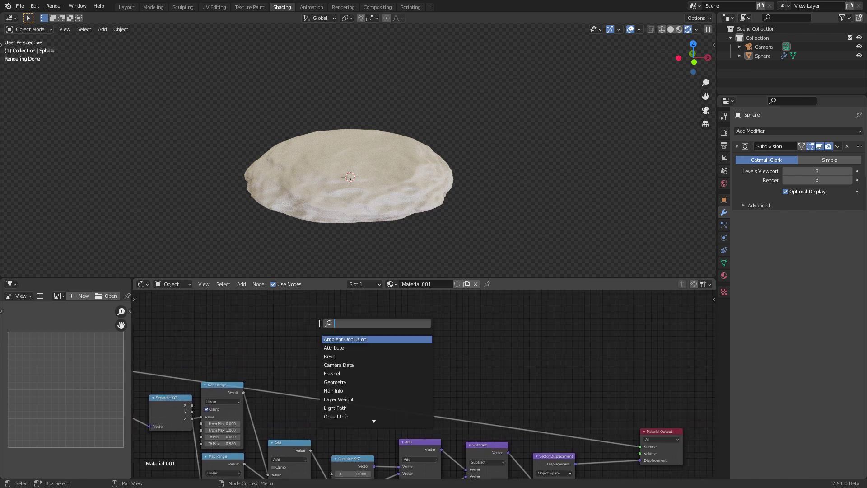
type("voronoi")
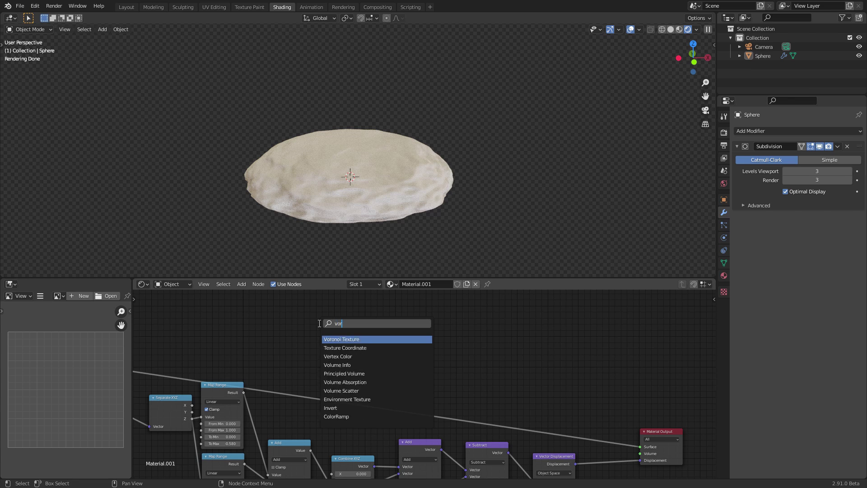
key("Return")
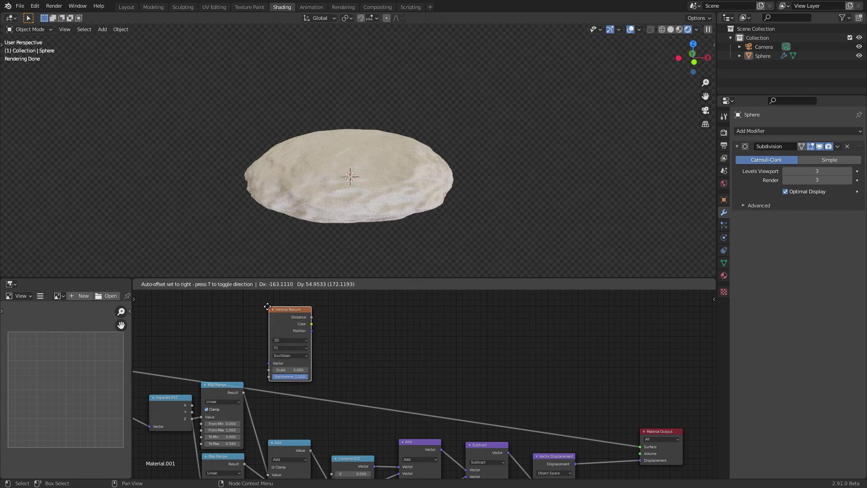
left_click(262, 308)
left_click(277, 315, "ctrl+shift")
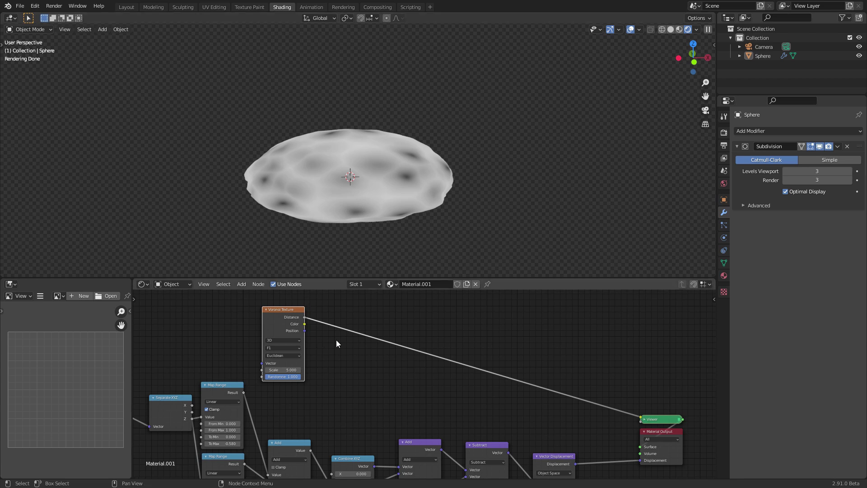
Step: Inspect the Voronoi pattern on the cookie up close and save the file
scroll(362, 181, "up", 3)
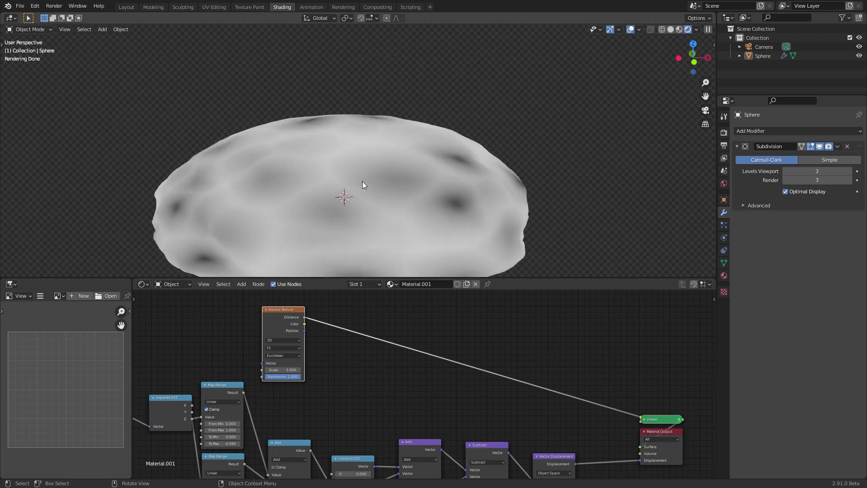
key("ctrl+s")
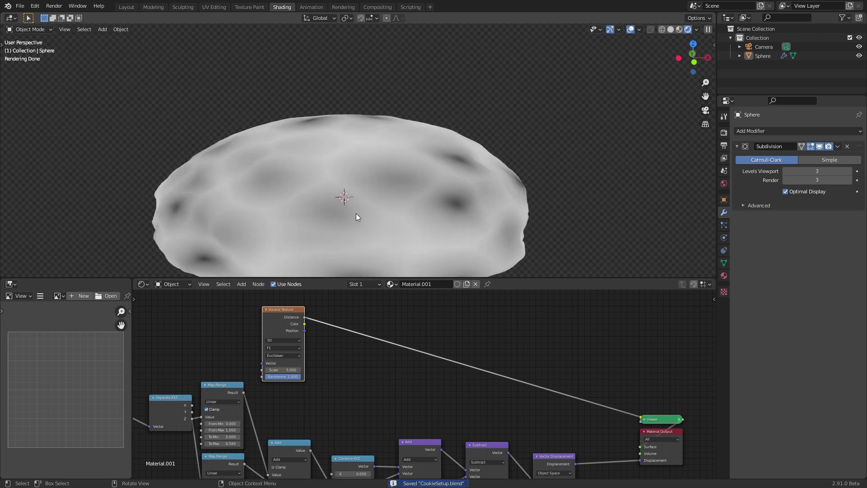
scroll(357, 202, "down", 1)
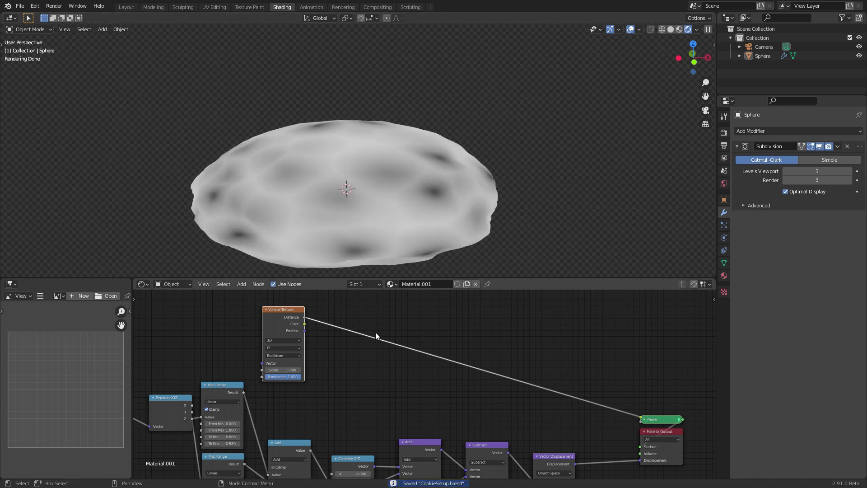
Step: Insert a ColorRamp node between the Voronoi Texture's Distance output and the Viewer
scroll(348, 319, "up", 3)
key("shift+a")
left_click(342, 324)
type("colo")
left_click(371, 348)
left_click(359, 361)
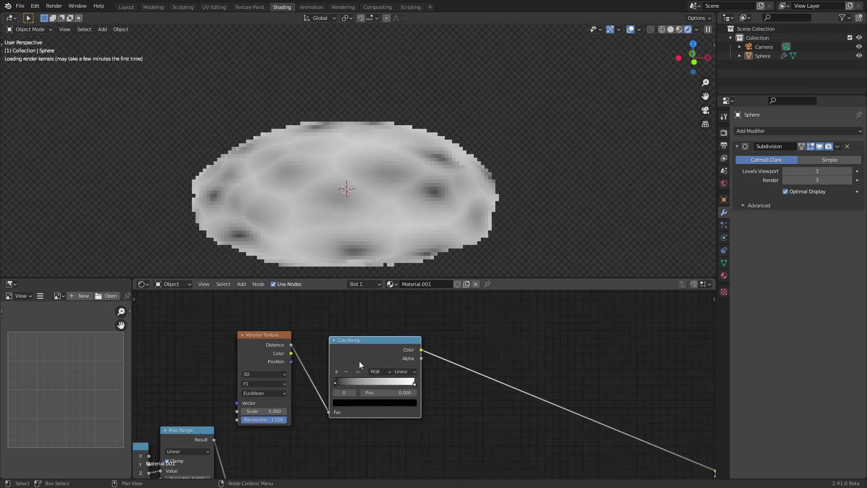
Step: Set the ColorRamp's black stop to position 0.300 and its white stop to 0.490
left_click(388, 392)
type("0.5")
key("Return")
left_click_drag(407, 392, 398, 392, "ctrl")
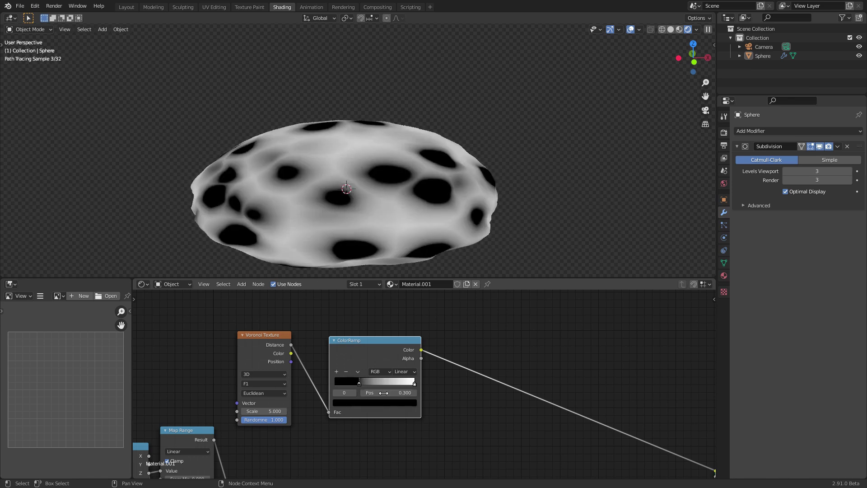
left_click(353, 392)
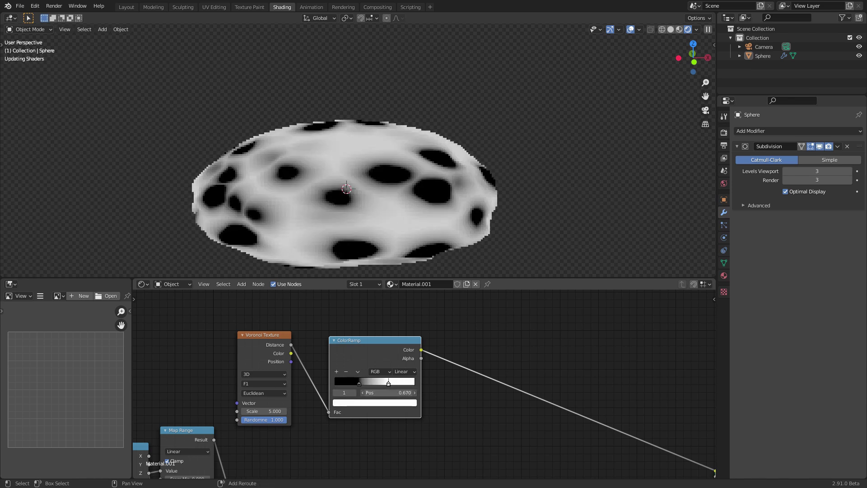
left_click_drag(398, 393, 386, 392, "ctrl")
middle_click_drag(408, 191, 370, 169)
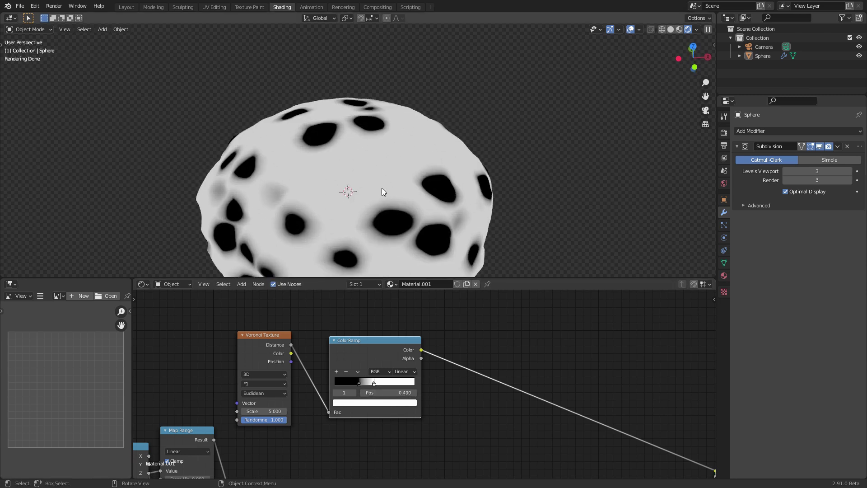
middle_click_drag(384, 199, 408, 210)
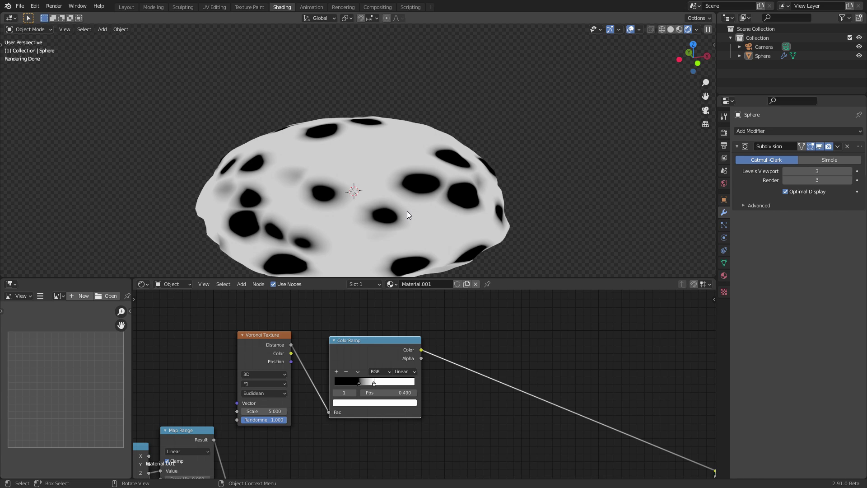
Step: Check the spots on the cookie's underside and preview the Separate XYZ node's Z output from the side
middle_click_drag(407, 211, 421, 158)
scroll(497, 370, "down", 3)
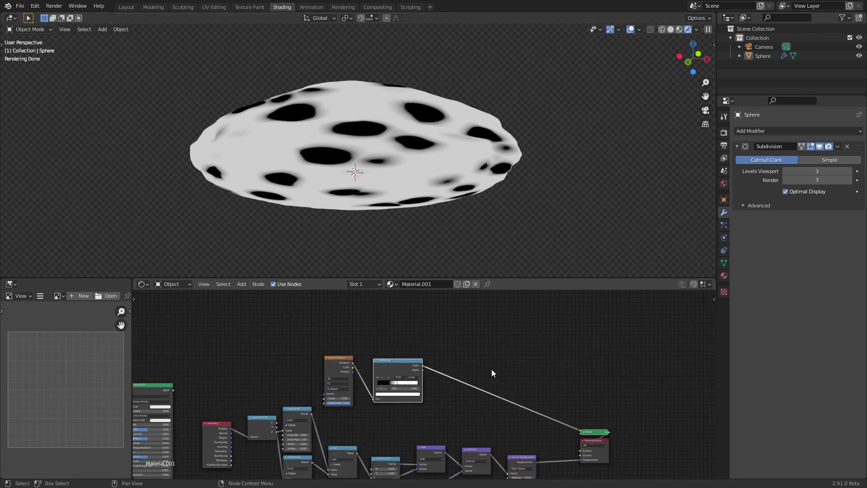
middle_click_drag(492, 369, 486, 351)
scroll(478, 354, "up", 3)
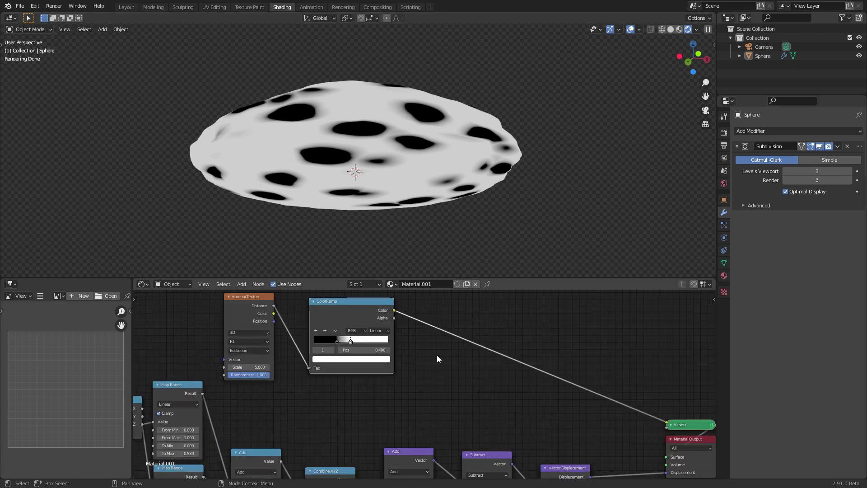
middle_click_drag(414, 368, 428, 360)
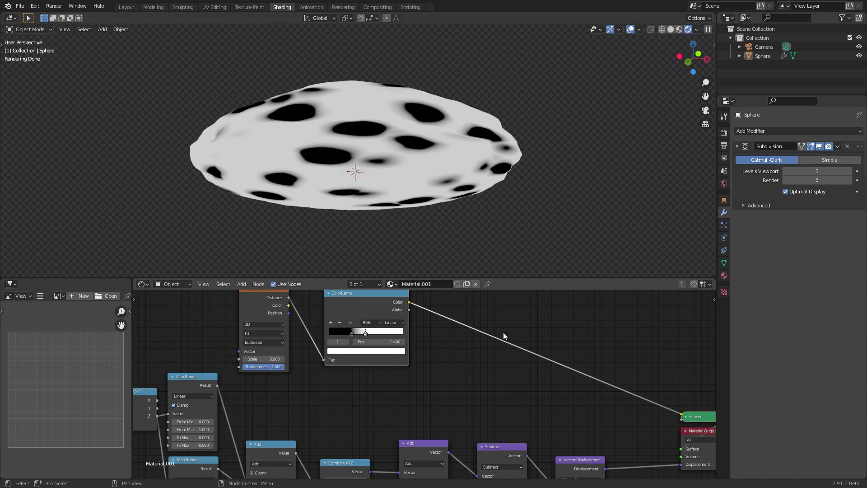
middle_click_drag(475, 320, 558, 353)
scroll(542, 356, "down", 6)
middle_click_drag(287, 372, 392, 359)
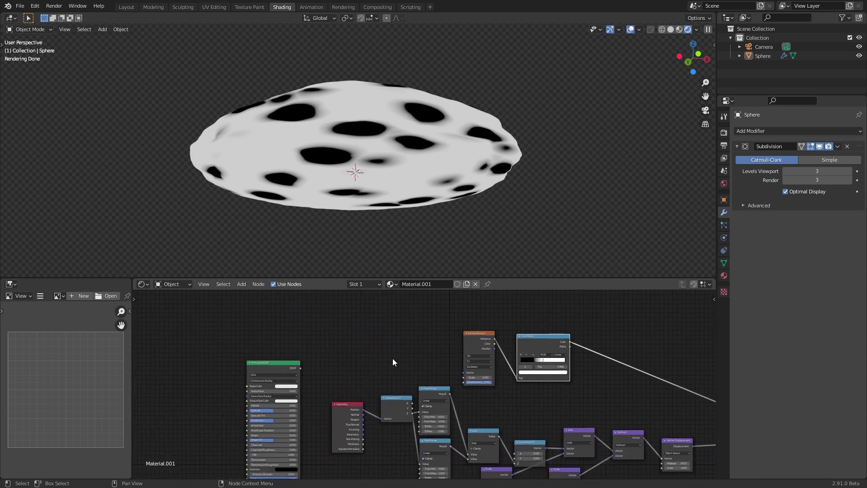
scroll(366, 389, "up", 5)
scroll(382, 403, "up", 1)
left_click(384, 413, "ctrl+shift")
left_click(383, 413, "ctrl+shift")
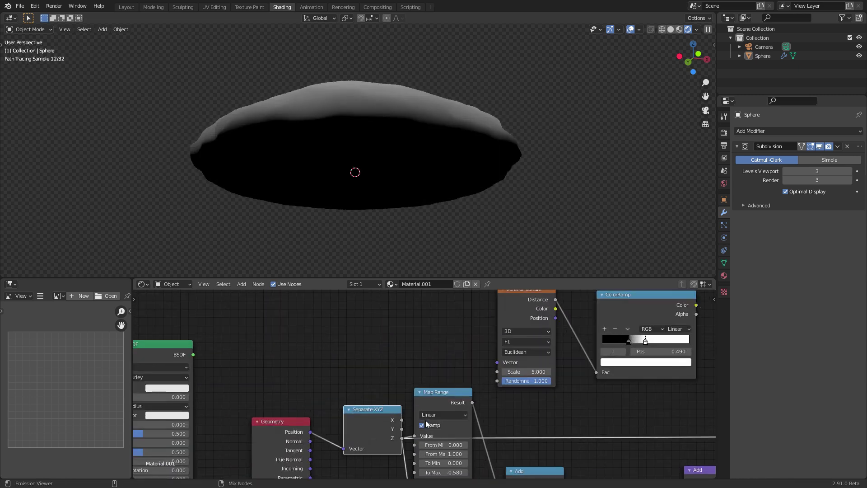
middle_click_drag(322, 159, 367, 199)
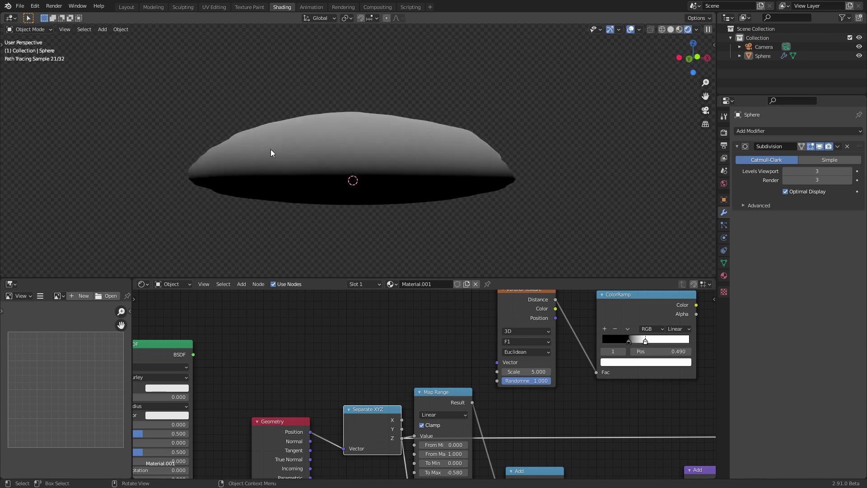
Step: Add a Math node beside the ColorRamp and set its operation to Multiply
middle_click_drag(490, 369, 372, 381)
key("shift+a")
left_click(594, 304)
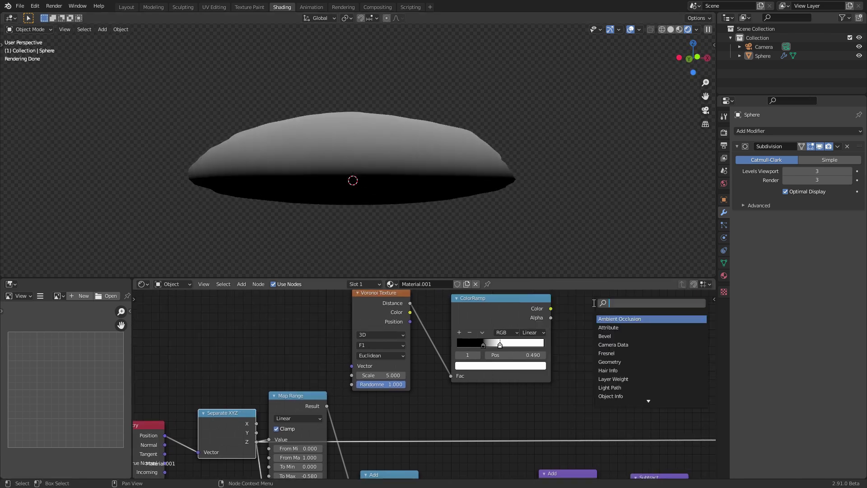
type("math")
left_click(612, 319)
left_click(623, 330)
left_click(624, 332)
left_click(389, 317)
Step: Feed the ColorRamp's Color and the Separate XYZ node's Z into Multiply and preview the result on the cookie
left_click_drag(551, 309, 603, 353)
left_click_drag(255, 441, 603, 363)
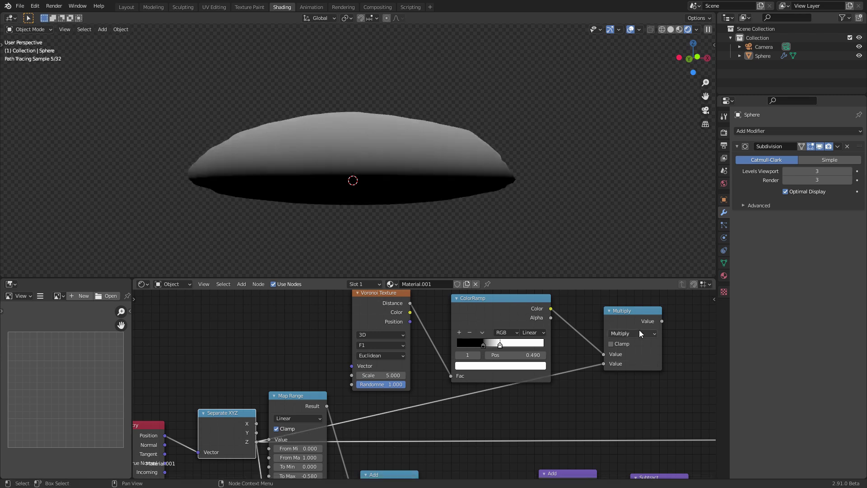
left_click(634, 313, "ctrl+shift")
middle_click_drag(393, 163, 402, 150)
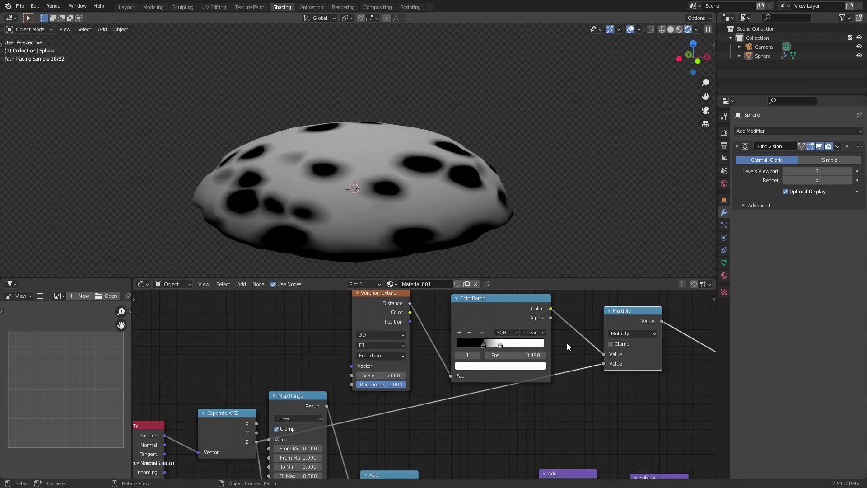
Step: Invert the ColorRamp by making the stop at 0.490 black and the stop at 0.300 white
middle_click_drag(514, 303, 511, 307)
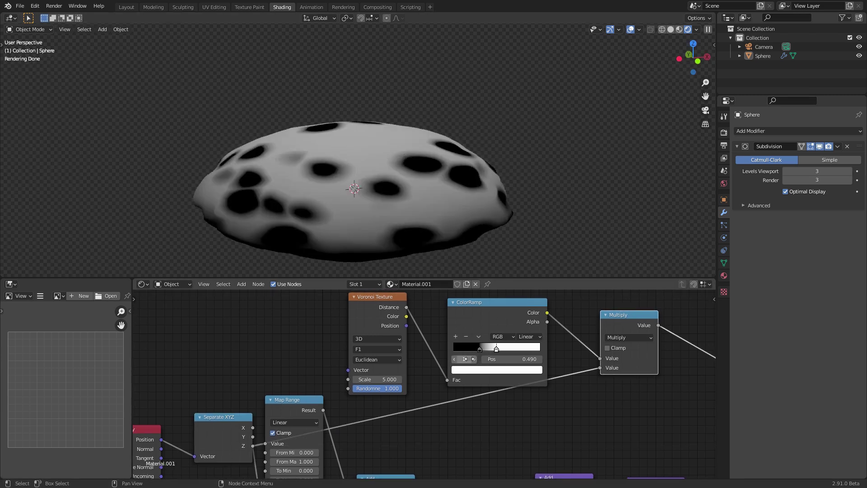
left_click(475, 371)
left_click(522, 307)
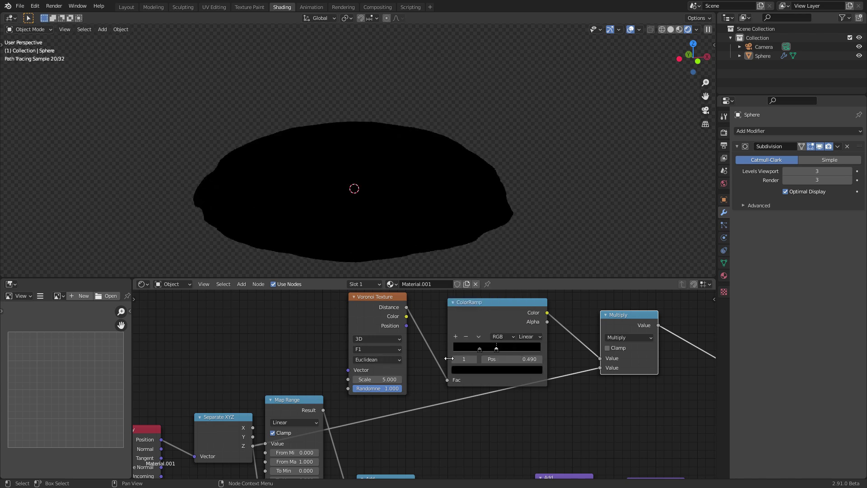
left_click(464, 370)
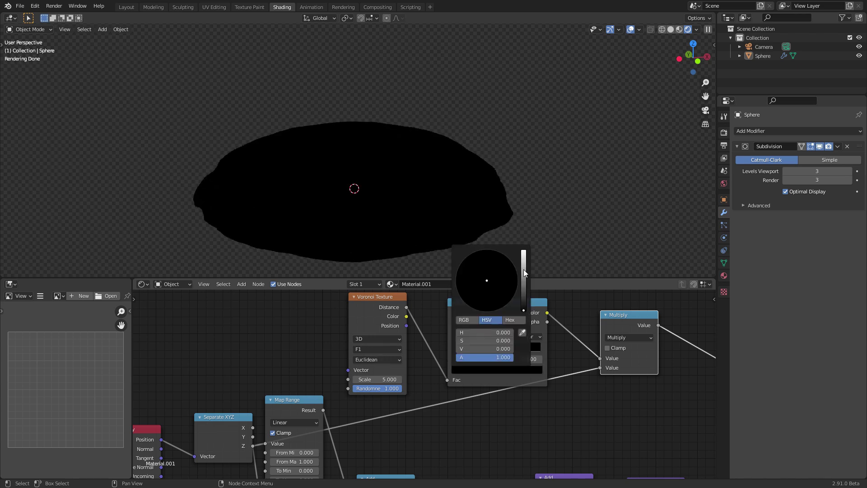
left_click_drag(524, 271, 524, 251)
middle_click_drag(444, 182, 448, 187)
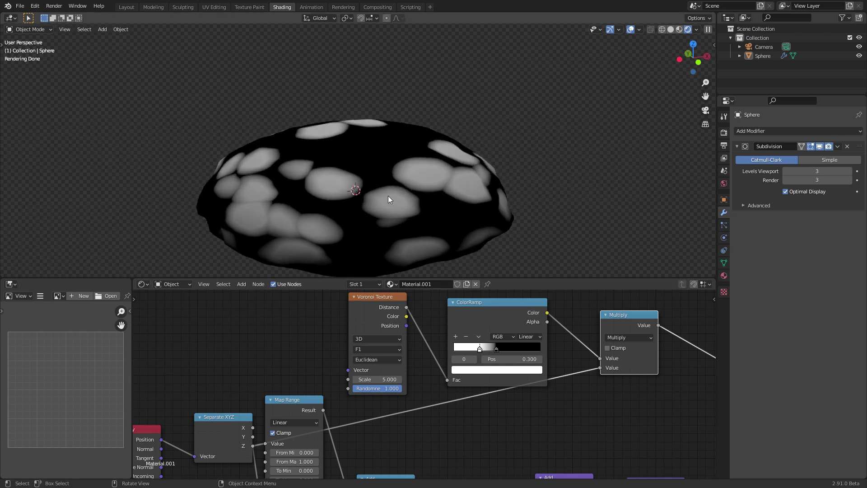
middle_click_drag(389, 172, 411, 162)
left_click_drag(512, 364, 508, 364)
key("ctrl+z")
mouse_move(363, 194)
middle_mouse_down()
mouse_move(359, 150)
mouse_move(367, 188)
middle_mouse_up()
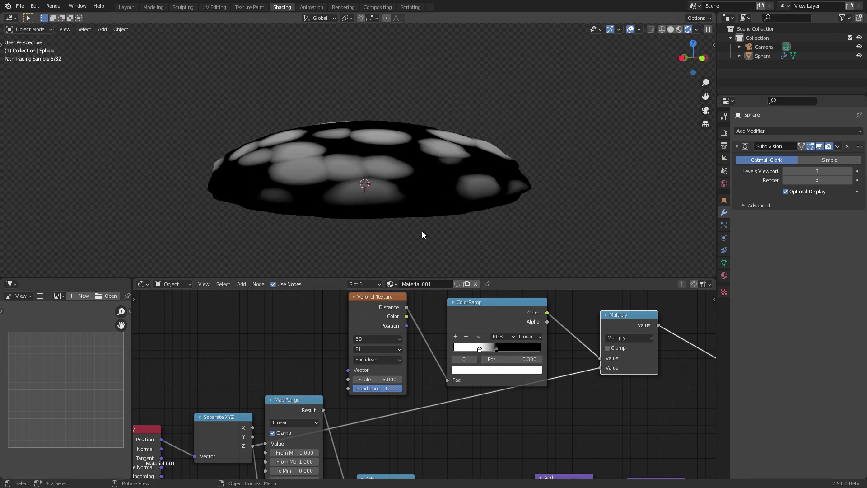
Step: Test the Vector Displacement node's Scale at 0 and undo the change
key("Home")
scroll(498, 391, "up", 4)
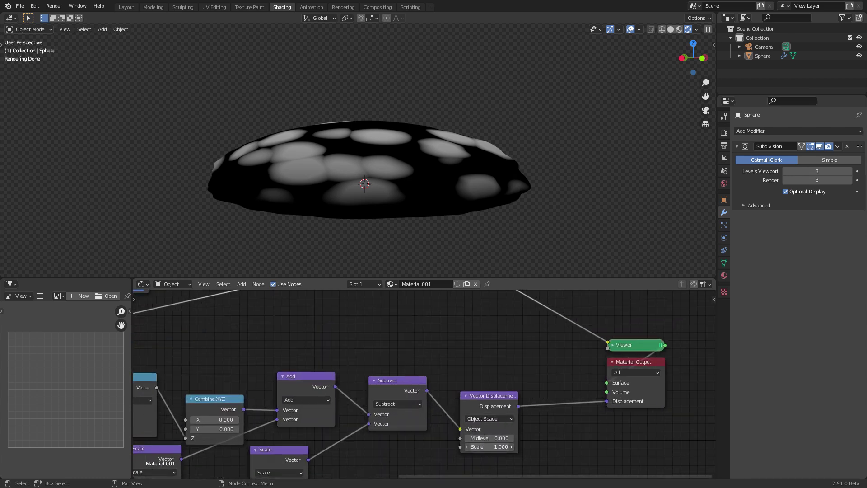
key("Return")
left_click_drag(501, 448, 503, 448)
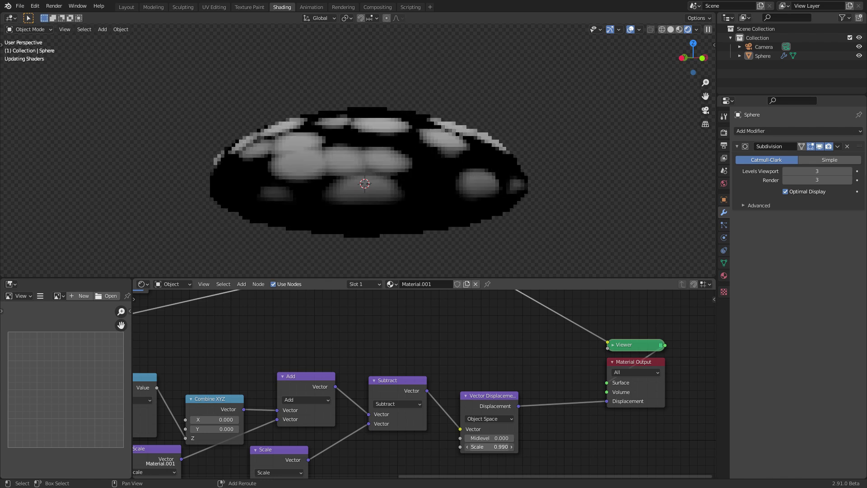
key("ctrl+z")
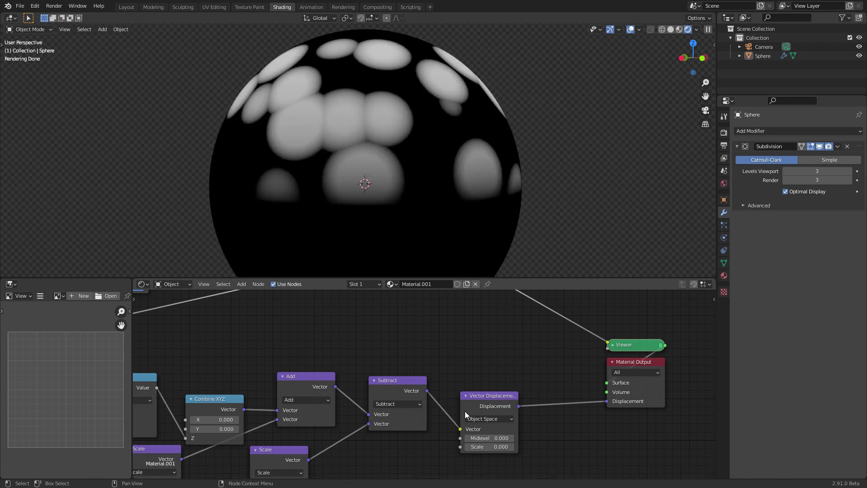
key("Return")
Step: Cut the link from the Separate XYZ node's Z output to the Multiply node
scroll(295, 342, "down", 4)
scroll(395, 376, "up", 2)
middle_click_drag(299, 359, 337, 361)
left_click(218, 398)
right_click_drag(419, 390, 398, 371, "ctrl")
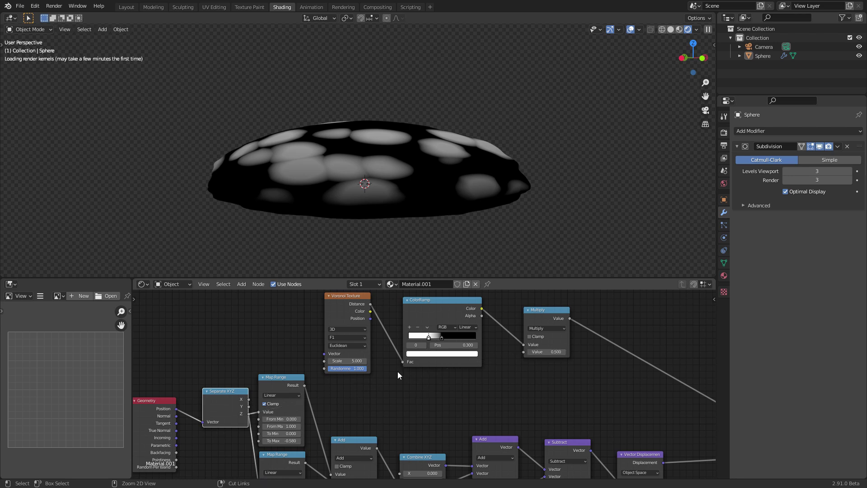
middle_click_drag(470, 364, 378, 412)
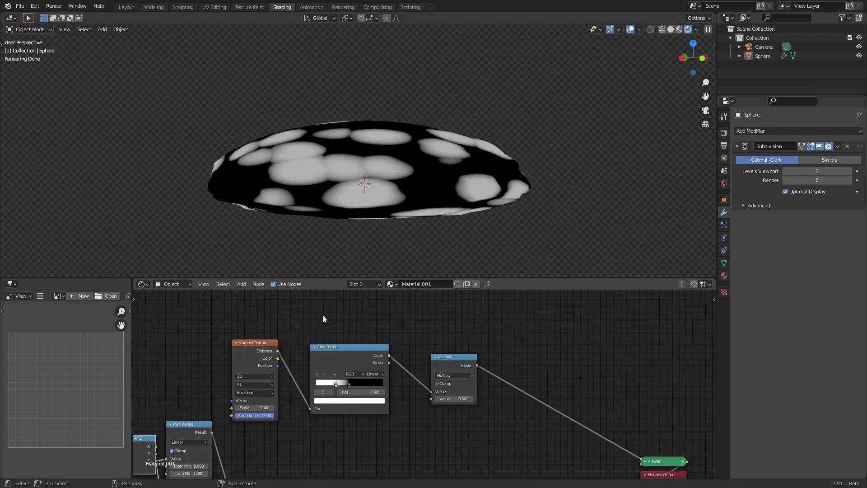
Step: Add a Geometry node beside the Voronoi Texture
key("shift+a")
left_click(324, 329)
type("ge")
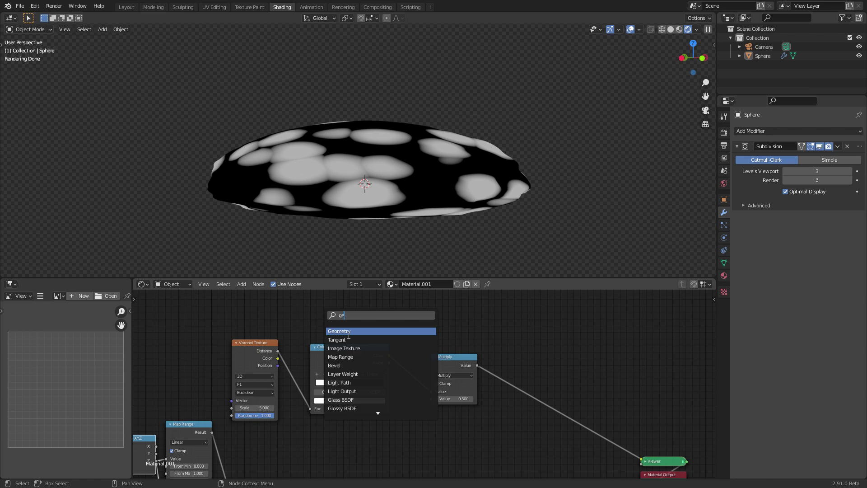
key("Return")
left_click(180, 320)
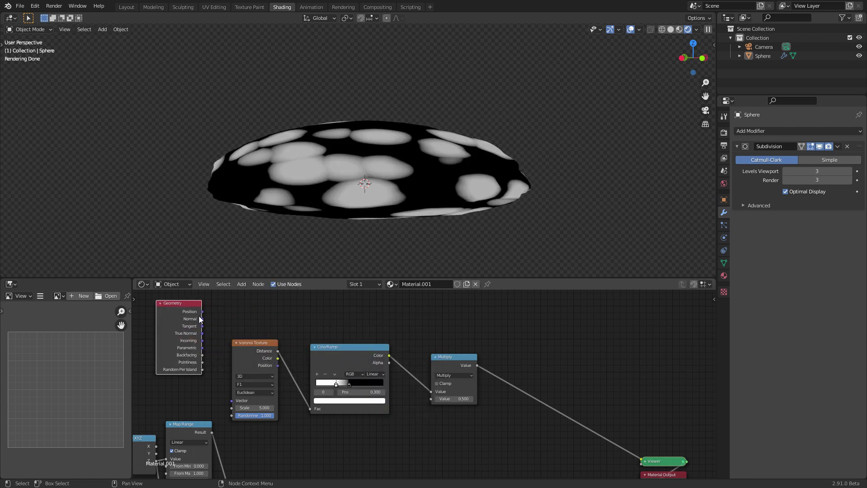
Step: Replace the new Geometry node with a Texture Coordinate node placed beside the Voronoi Texture
key("shift+a")
left_click(199, 308)
type("te")
key("Return")
left_click(171, 324)
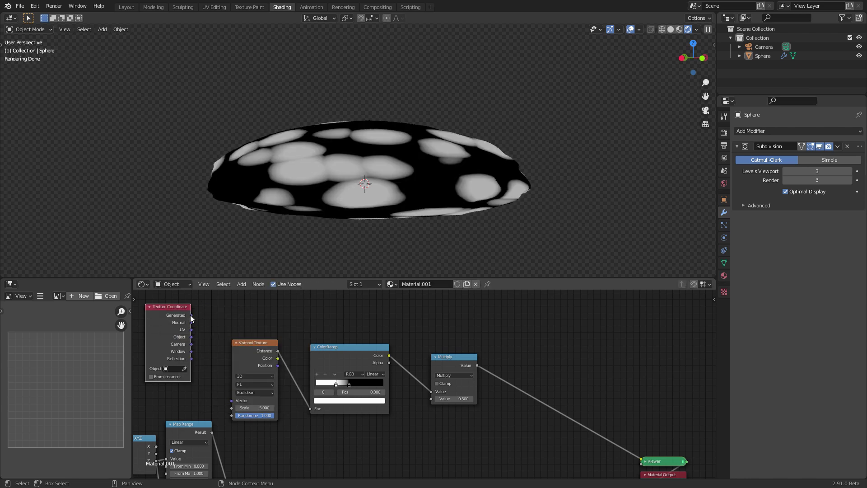
Step: Preview the Texture Coordinate node's Generated output on the sphere with the Vector Displacement Scale set to 0
left_click(189, 319, "ctrl+shift")
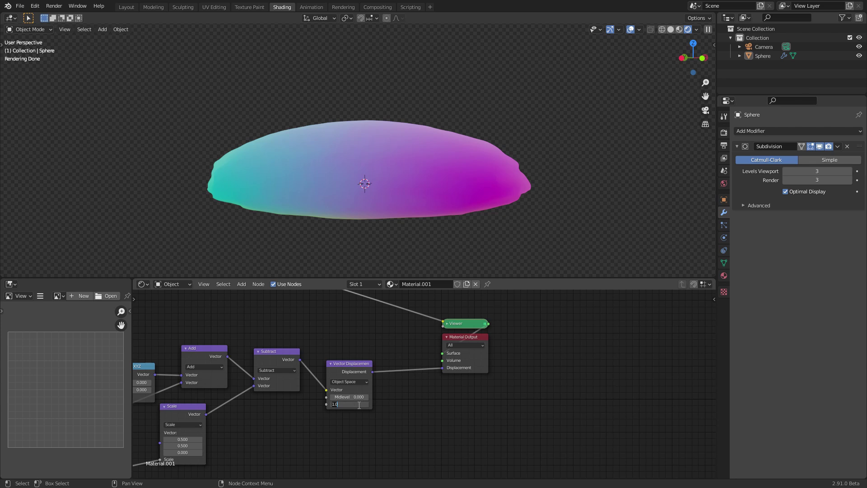
key("Return")
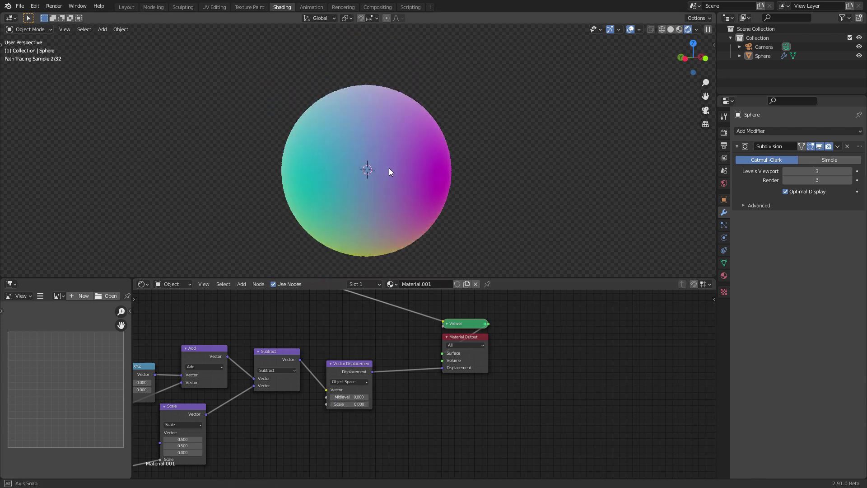
key("Home")
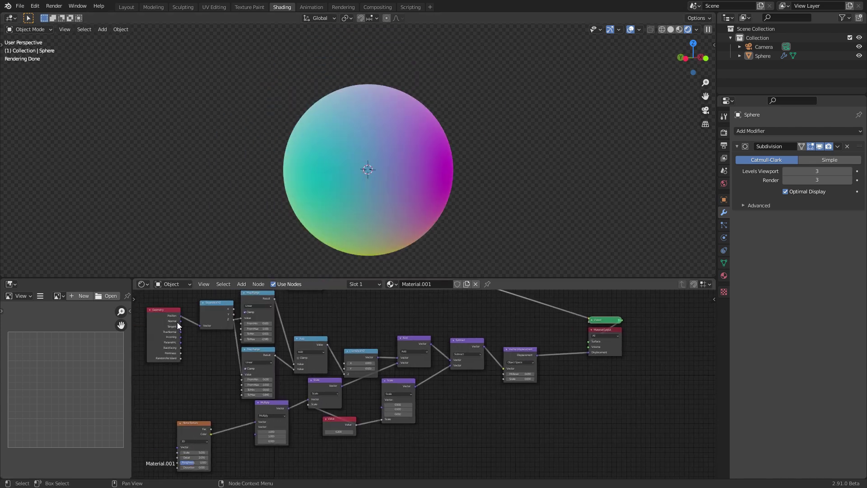
Step: Compare the Geometry node's Position output with the Texture Coordinate's Generated output on the undisplaced sphere
left_click(167, 316, "ctrl+shift")
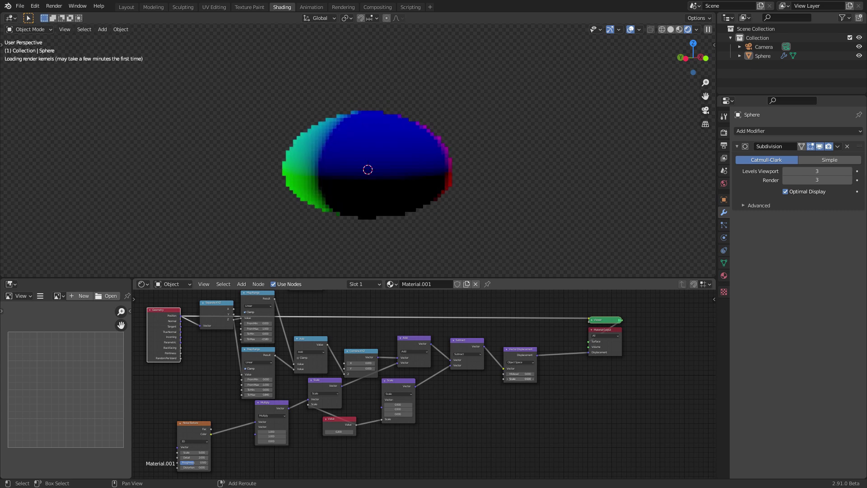
middle_click_drag(440, 338, 437, 425)
left_click(243, 299, "ctrl+shift")
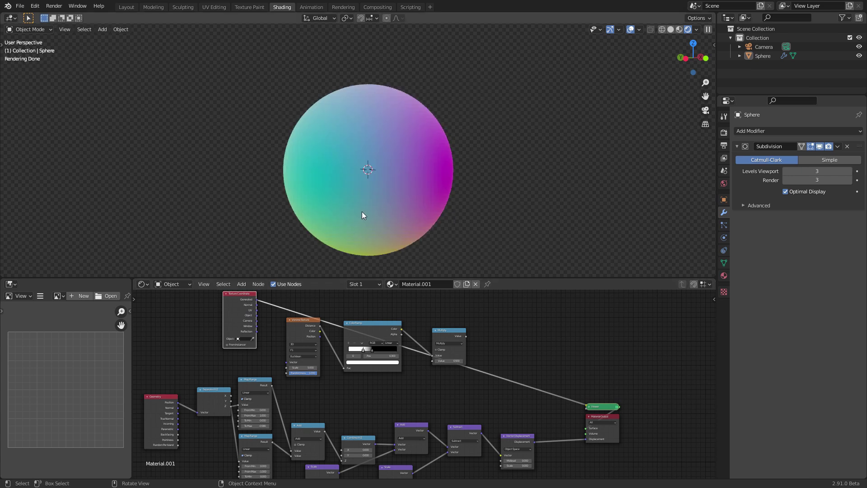
middle_click_drag(364, 215, 362, 211)
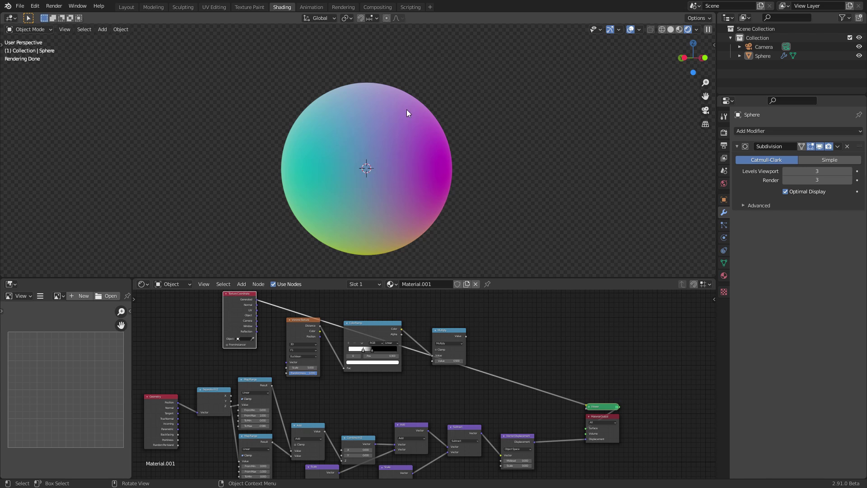
middle_click_drag(560, 437, 445, 325)
scroll(472, 375, "up", 4)
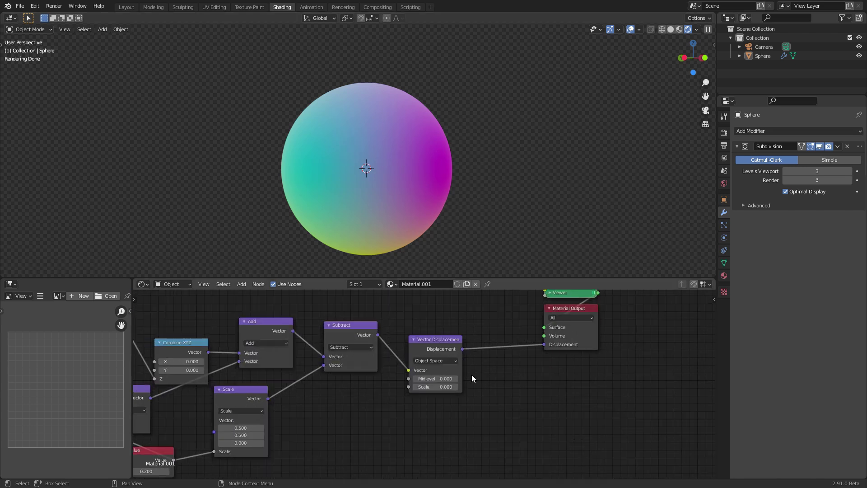
left_click_drag(440, 392, 444, 390, "shift")
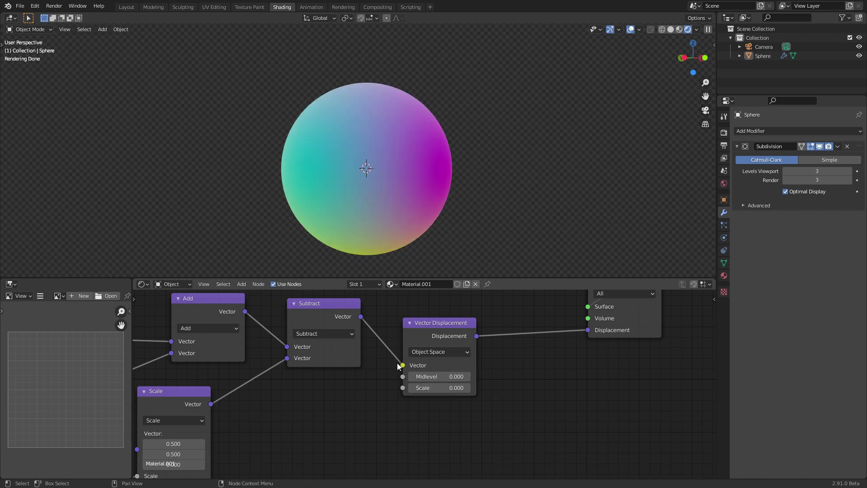
scroll(353, 332, "down", 5)
scroll(456, 441, "up", 2)
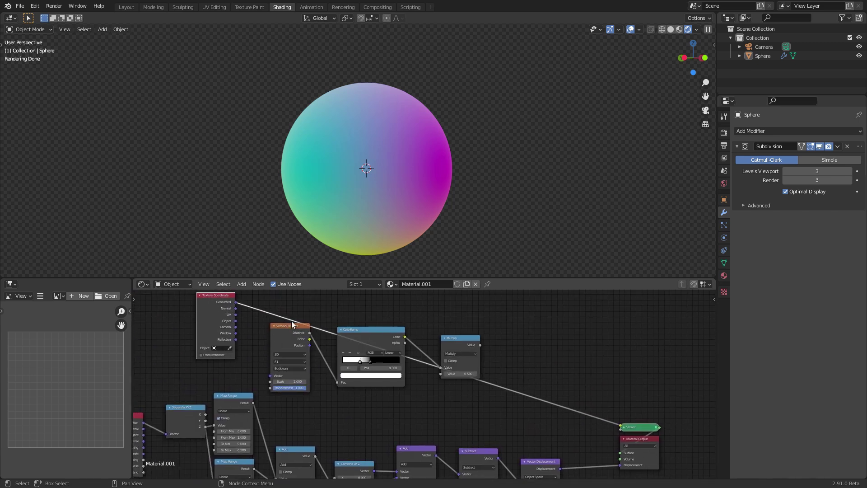
Step: Try to link the Generated output to the Voronoi Texture and cut the link again
left_click_drag(283, 325, 280, 324)
left_click_drag(236, 302, 283, 364)
right_click_drag(251, 354, 257, 312, "ctrl")
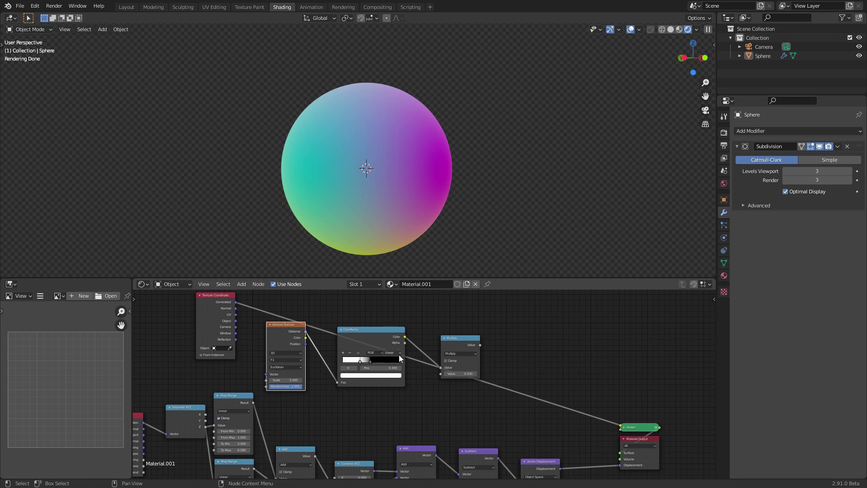
Step: Preview the ColorRamp and Multiply outputs on the sphere, trying and undoing a change to the Vector Displacement Scale
left_click(381, 333, "ctrl+shift")
middle_click_drag(532, 432, 481, 368)
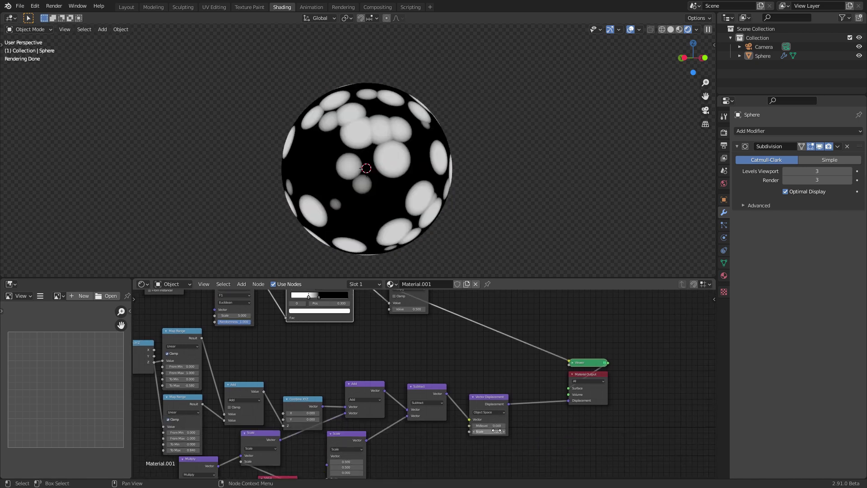
left_click_drag(496, 433, 555, 433, "shift")
key("ctrl+z")
middle_click_drag(276, 317, 308, 369)
left_click(439, 331)
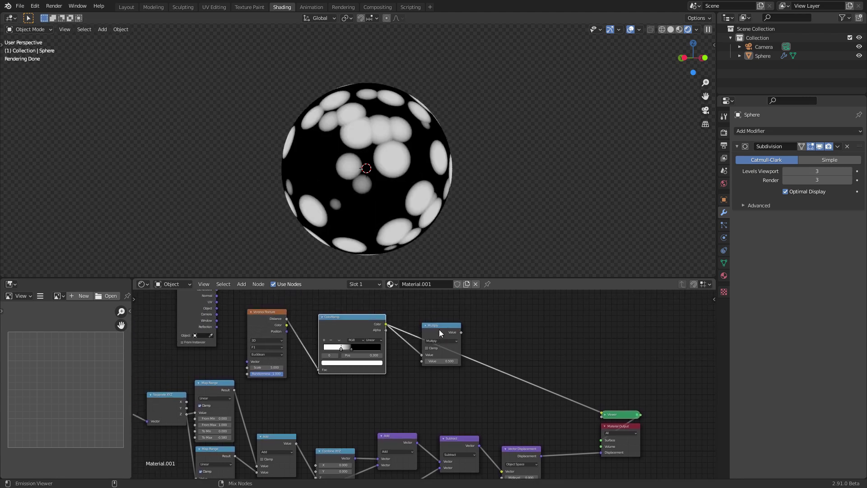
Step: Add a Separate XYZ node fed by the Generated coordinates and link its Z output to the Multiply node's second value
middle_click_drag(258, 293, 292, 340)
scroll(312, 352, "up", 2)
key("shift+a")
type("se")
left_click(331, 383)
left_click(294, 353)
left_click_drag(243, 380, 270, 362)
middle_click_drag(332, 347, 209, 312)
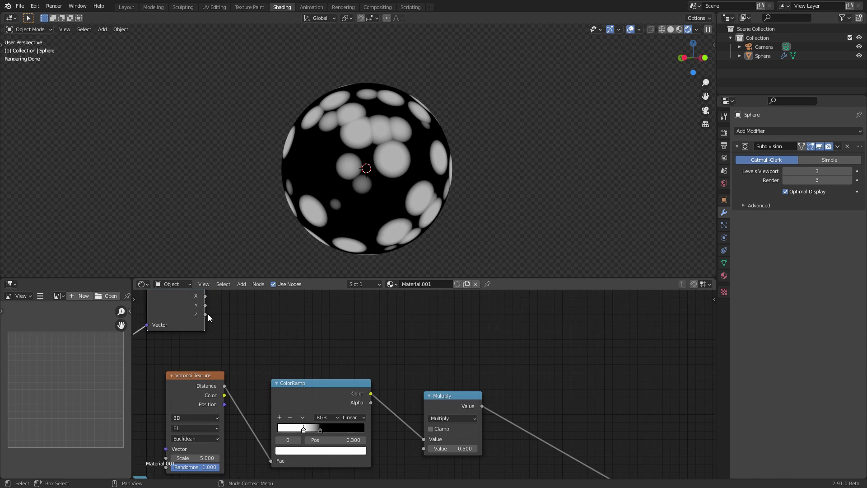
left_click_drag(205, 314, 427, 453)
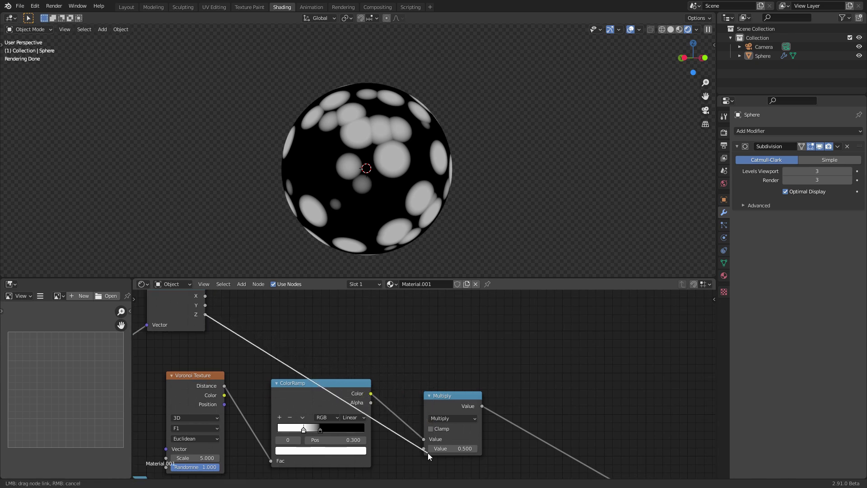
Step: Set the Vector Displacement Scale to 1 and view the flattened cookie from the side
middle_click_drag(446, 439, 416, 428)
left_click_drag(416, 427, 493, 425)
middle_click_drag(375, 168, 375, 145)
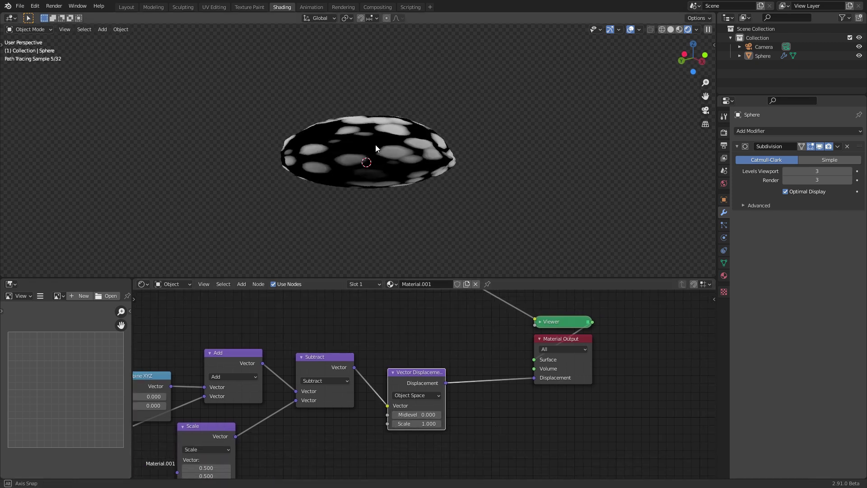
Step: Duplicate the Multiply node into the Separate XYZ Z link and change the copy's operation to Add
middle_click_drag(302, 325, 449, 393)
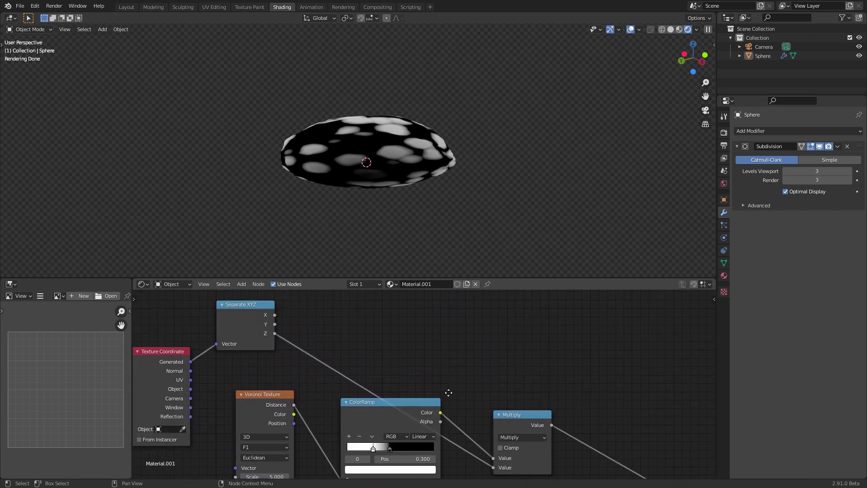
left_click(508, 417)
key("shift+d")
left_click(327, 347)
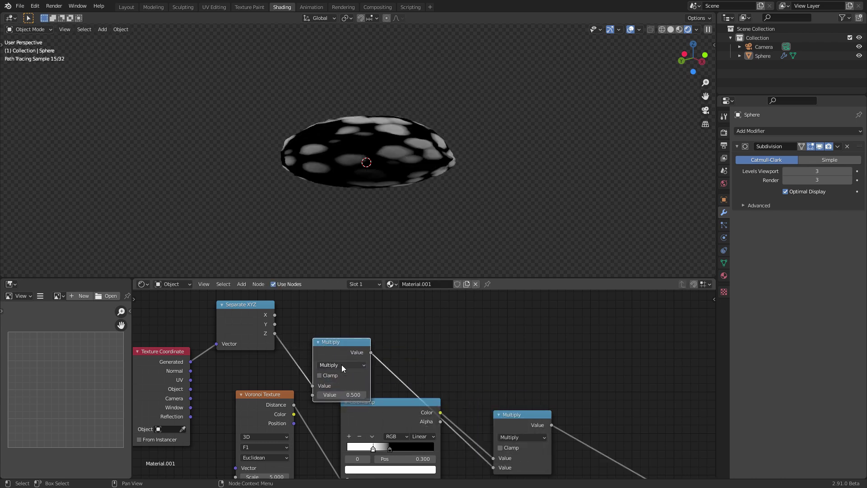
scroll(342, 365, "up", 2, "ctrl")
left_click_drag(334, 347, 345, 332)
Step: Preview the Separate XYZ node's Z output and the Add node's output on the cookie
left_click(256, 306, "ctrl+shift")
left_click(256, 306, "ctrl+shift")
left_click(256, 306, "ctrl+shift")
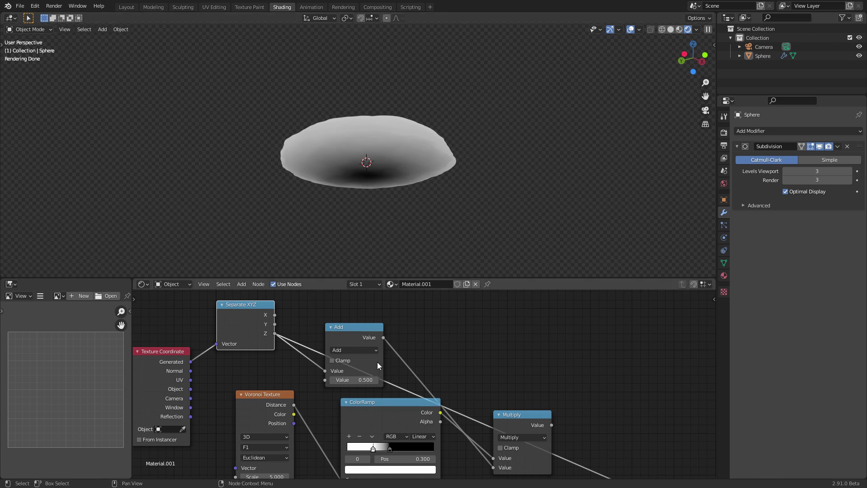
key("Escape")
left_click(365, 332, "ctrl+shift")
Step: Test the Add node's value at 0 and about -0.12 while previewing the Multiply output
left_click_drag(355, 380, 341, 380)
right_click_drag(513, 405, 513, 414, "ctrl")
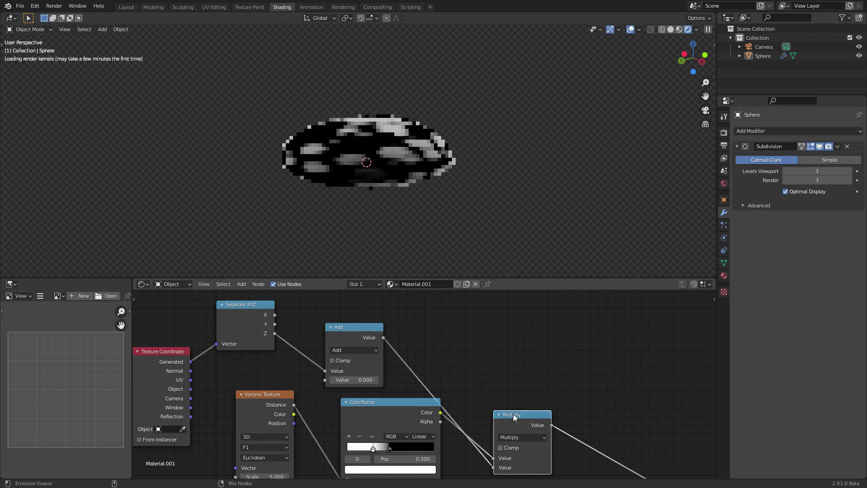
mouse_move(355, 380)
left_mouse_down()
mouse_move(343, 380)
mouse_move(364, 378)
left_mouse_up()
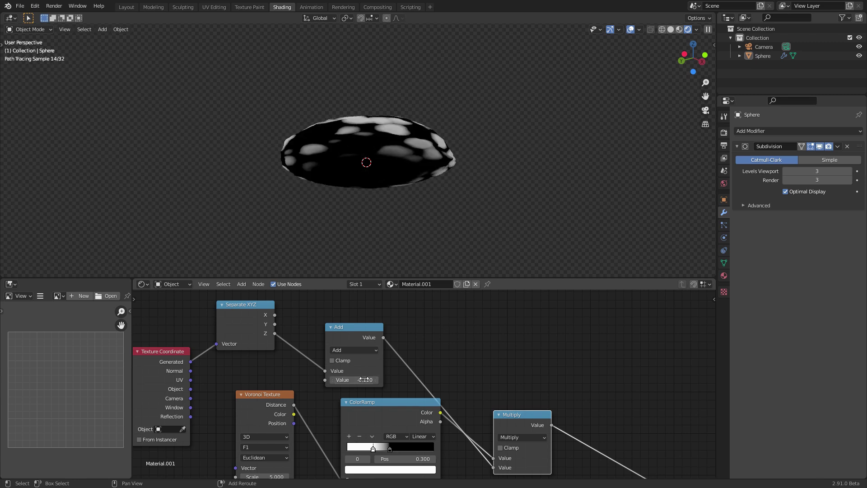
Step: Change the Add node's operation to Power and set its exponent to 5.3
left_click(352, 351)
left_click(339, 418)
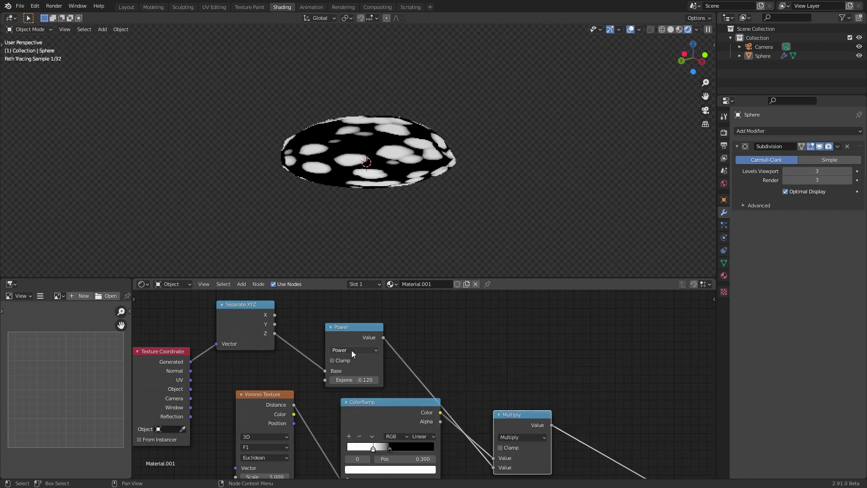
type("1")
key("Return")
left_click_drag(354, 380, 370, 380)
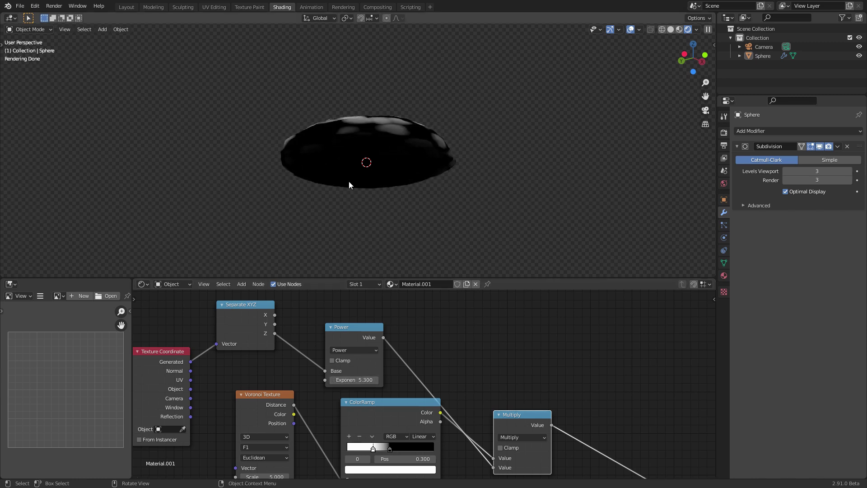
Step: Try a Voronoi Texture Scale of about 4.17 on the cookie's top and cancel the change
middle_click_drag(361, 135, 367, 189)
middle_click_drag(402, 368, 402, 311)
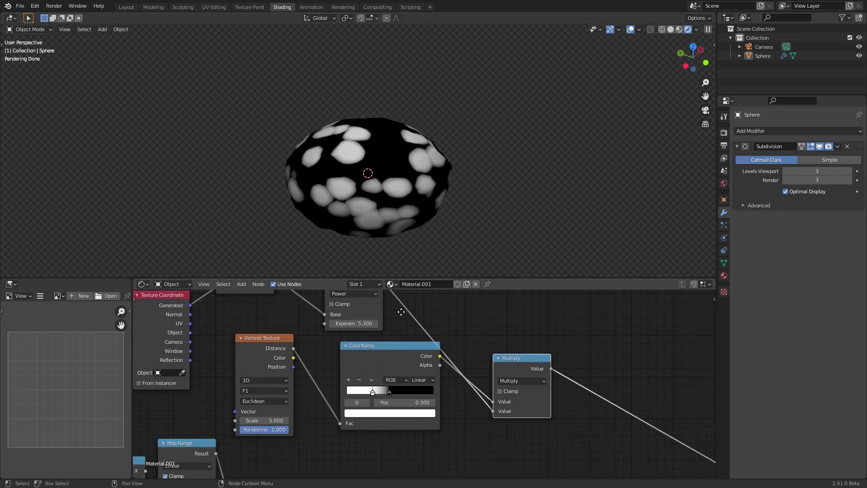
left_click_drag(271, 423, 258, 423)
key("Escape")
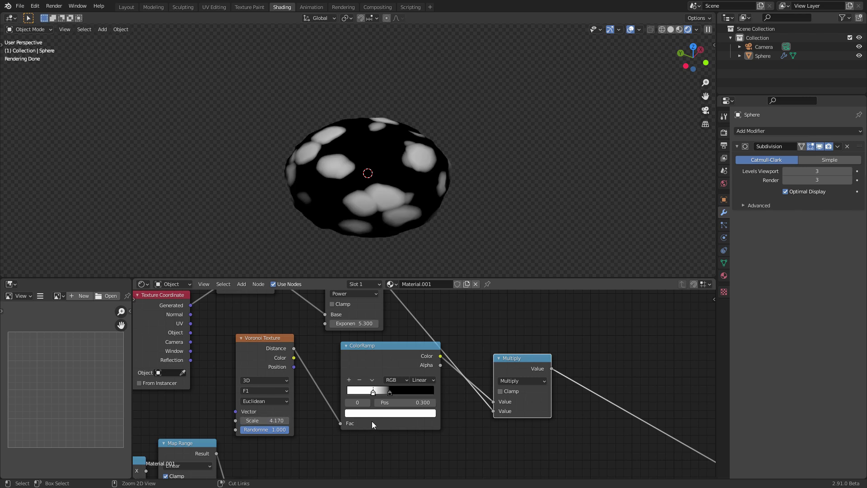
Step: Spread out the chip mask nodes around the Voronoi Texture and save the file
scroll(404, 367, "down", 3)
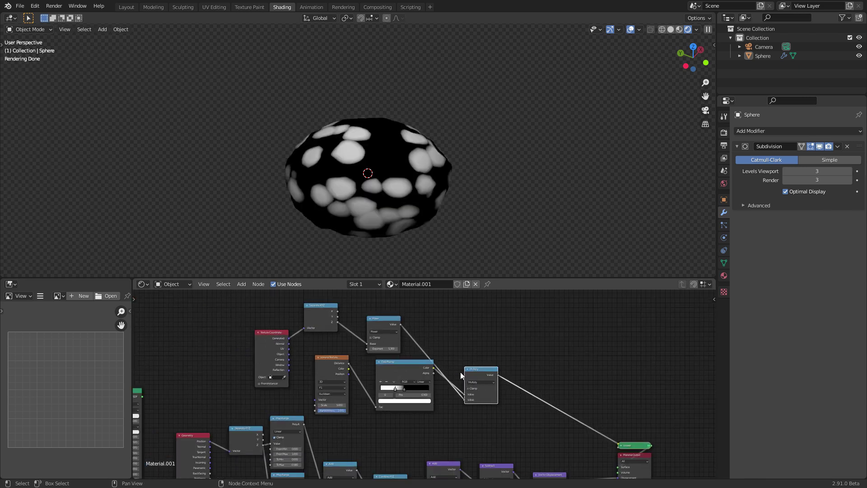
left_click_drag(488, 373, 516, 344)
left_click_drag(462, 399, 427, 342)
left_click_drag(220, 352, 306, 292)
key("ctrl+s")
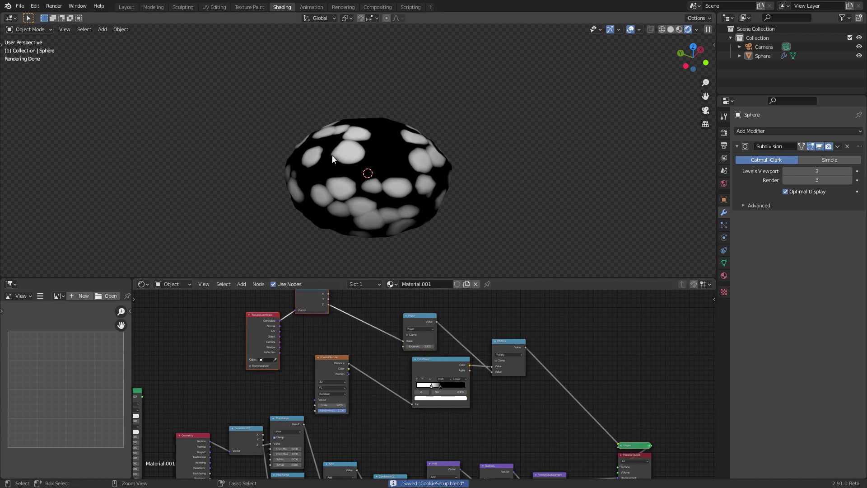
left_click(329, 361)
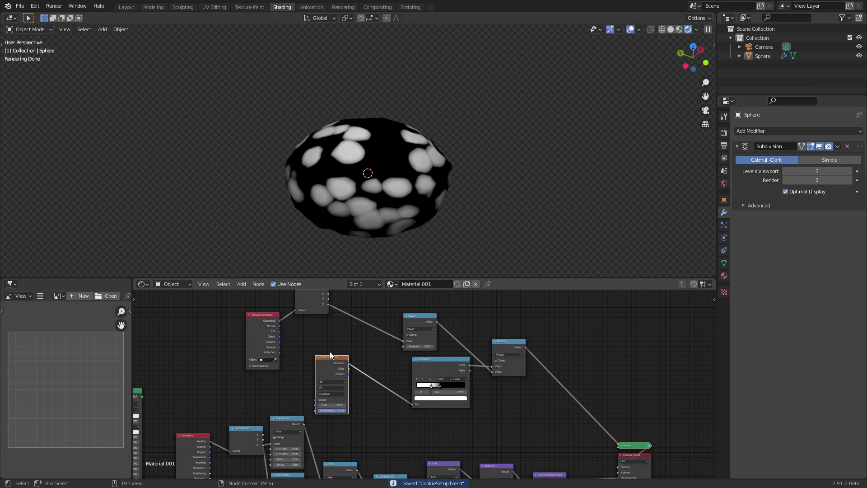
Step: Move the Voronoi Texture node farther from the ColorRamp to make room for more nodes
scroll(330, 354, "up", 2)
key("g")
left_click(267, 352)
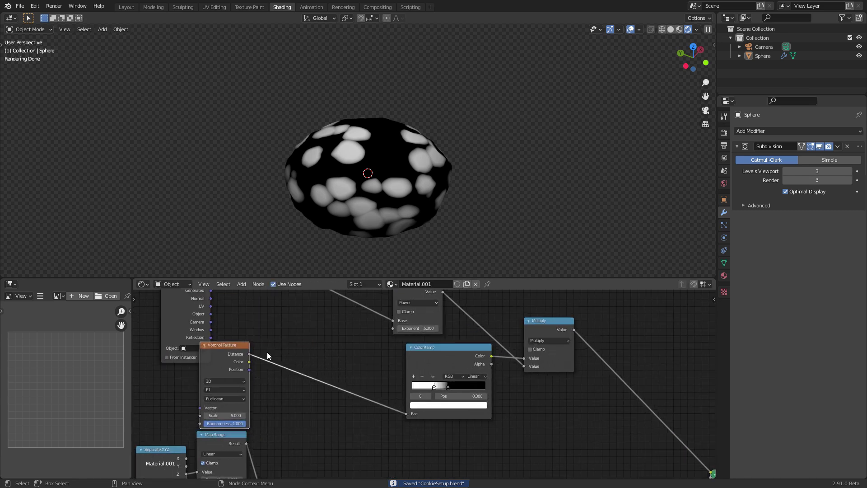
Step: Add a Noise Texture node just below and beside the Voronoi Texture node
scroll(298, 356, "up", 4)
middle_click_drag(302, 345, 378, 349)
key("shift+a")
left_click(350, 330)
type("noise")
key("Return")
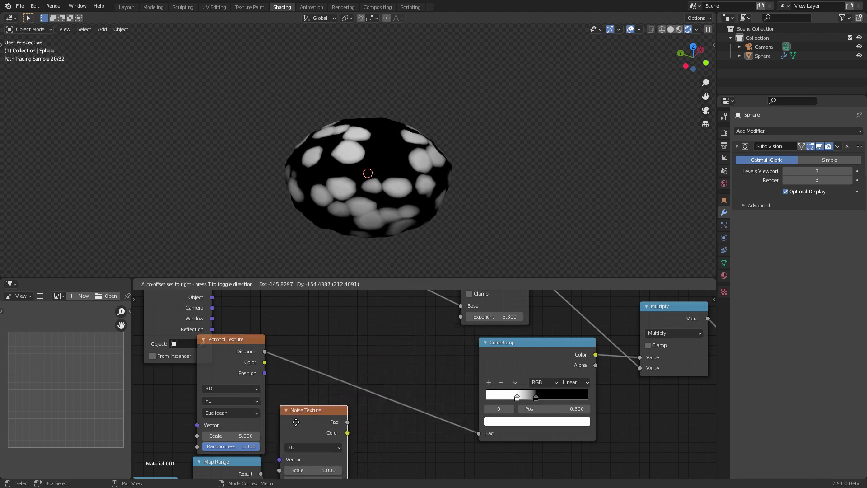
left_click(283, 435)
Step: Insert a Vector Math node set to Add on the link between the Voronoi Distance output and the ColorRamp
key("shift+a")
left_click(336, 360)
type("vec")
key("Down")
key("Down")
key("Down")
key("Down")
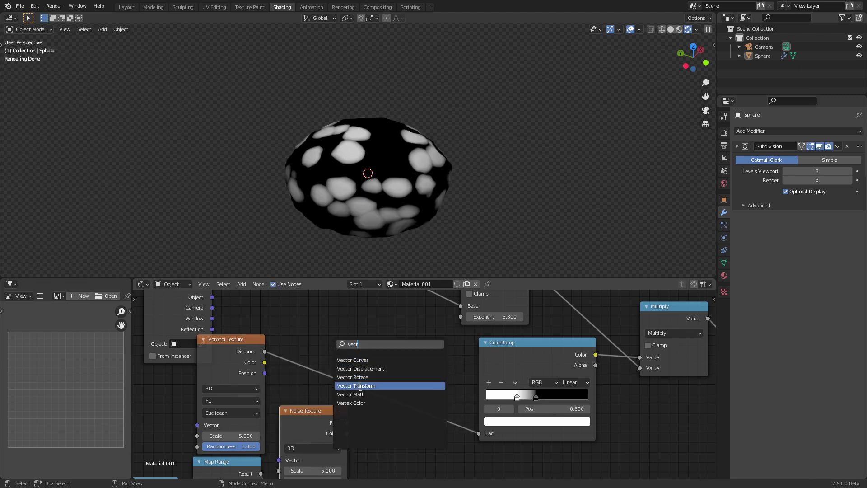
key("Return")
left_click_drag(318, 407, 315, 408)
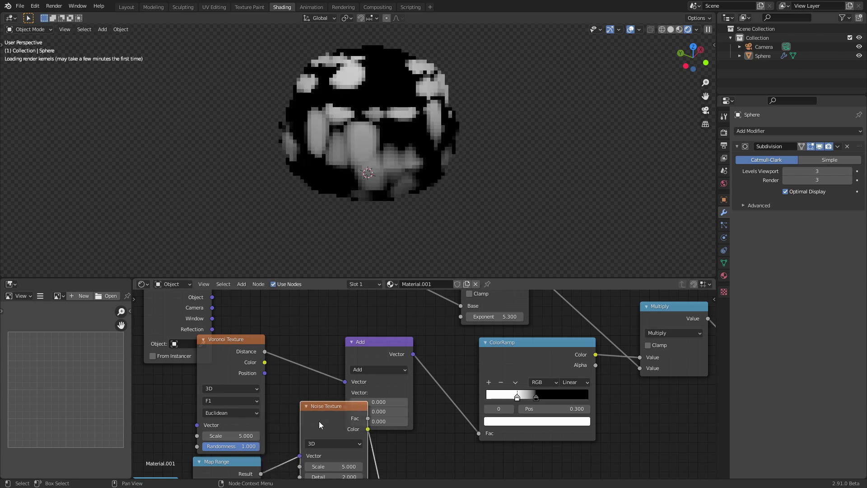
key("ctrl+z")
Step: Space out the Add node and connect the Noise Texture's Color output to its second Vector input
middle_click_drag(292, 422, 300, 401)
left_click_drag(373, 336, 402, 335)
left_click(361, 406)
left_click_drag(355, 412, 383, 384)
Step: Duplicate the Add vector node onto the link from the Noise Texture's Color and change its operation to Scale
left_click(407, 328)
key("shift+d")
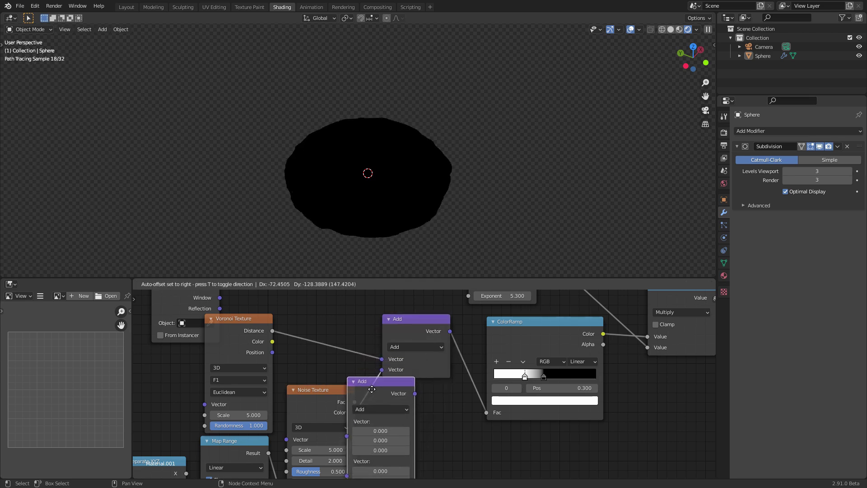
left_click(419, 389)
left_click(405, 409)
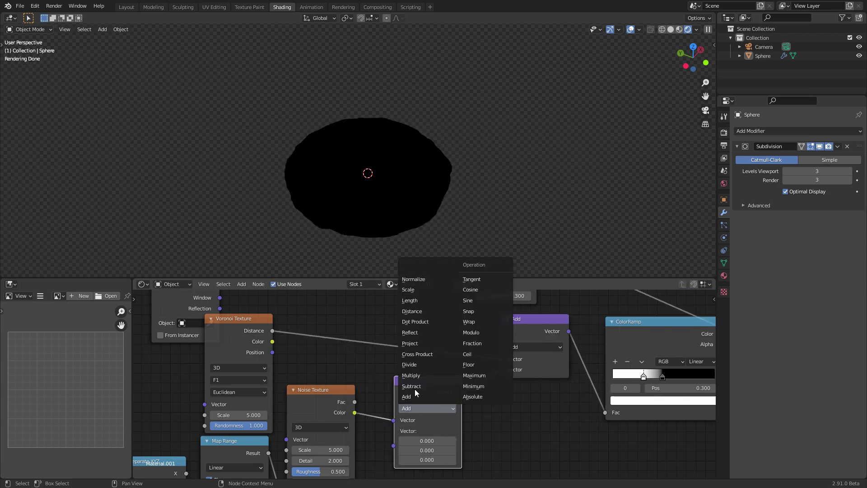
left_click(408, 290)
middle_click_drag(551, 362, 479, 373)
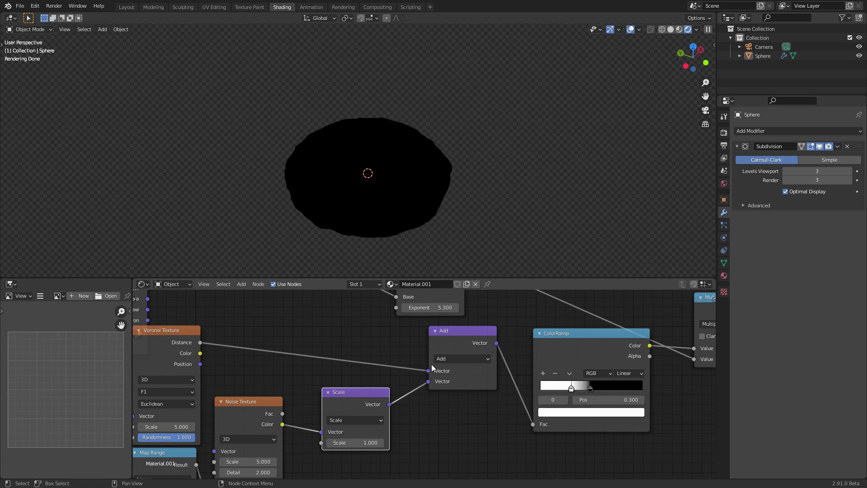
Step: Duplicate the Add vector node onto its link to the ColorRamp and change the copy's operation to Subtract
left_click(473, 337)
key("shift+d")
left_click(584, 345)
scroll(556, 366, "down", 1, "ctrl")
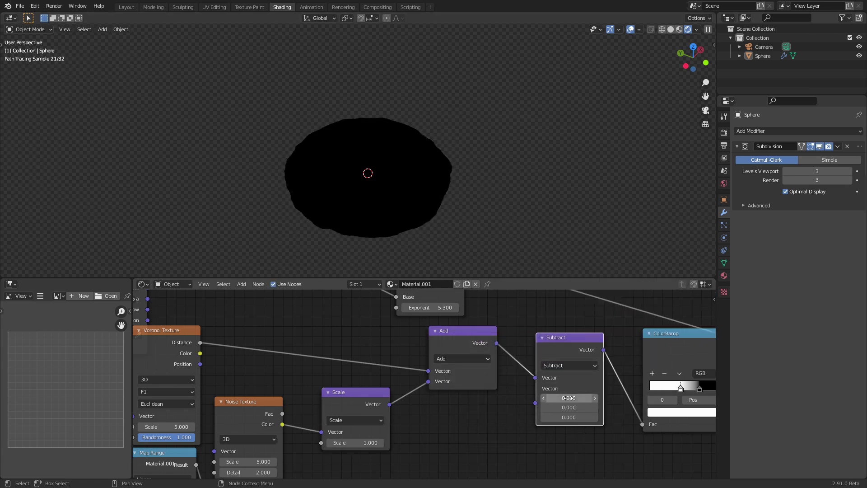
Step: Duplicate the Scale node and connect the copy's Vector output to the Subtract node's second Vector input
left_click(375, 404)
key("shift+d")
left_click(490, 414)
middle_click_drag(490, 414, 385, 374)
left_click_drag(405, 375, 430, 348)
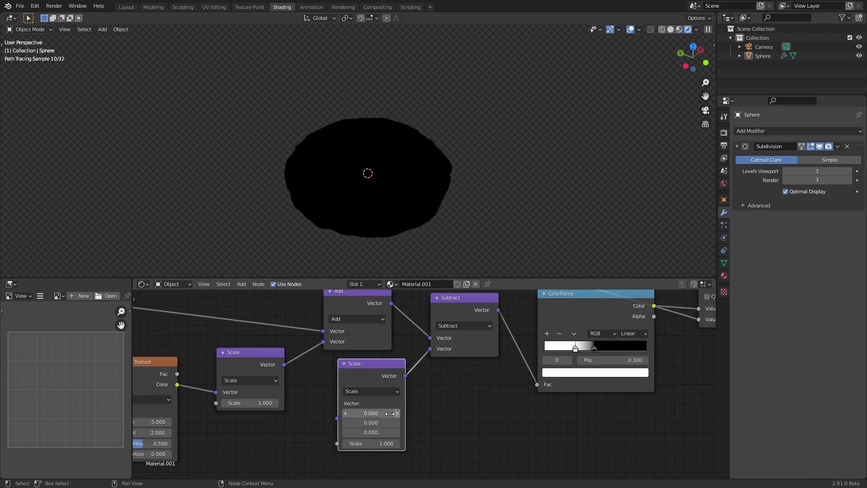
Step: Set all three vector components of the duplicated Scale node to 0.5 and place it below the Add node
left_click_drag(379, 413, 378, 432)
type("0.5")
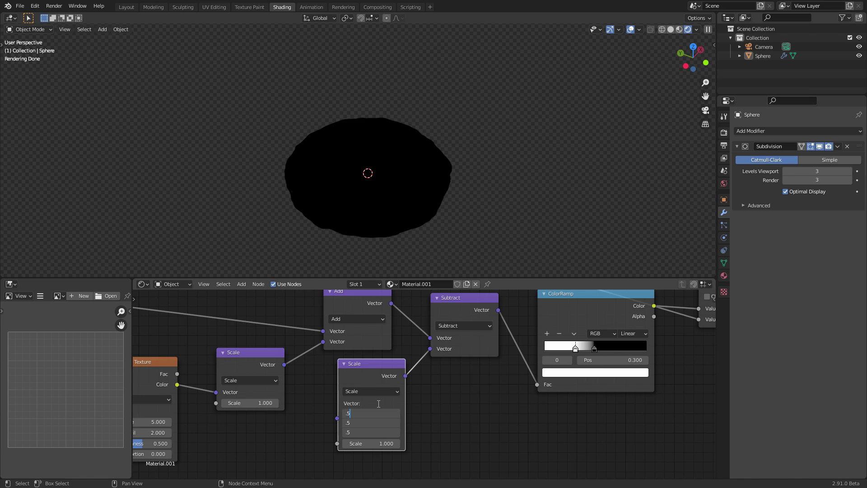
key("Return")
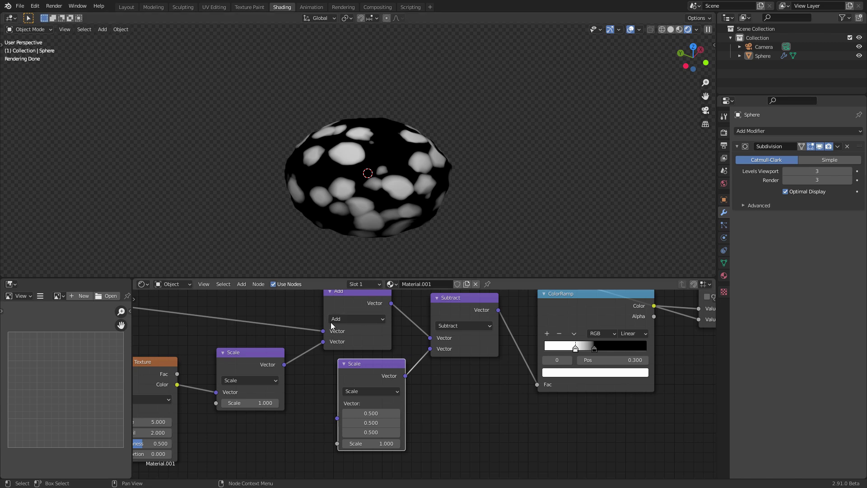
left_click_drag(378, 365, 365, 361)
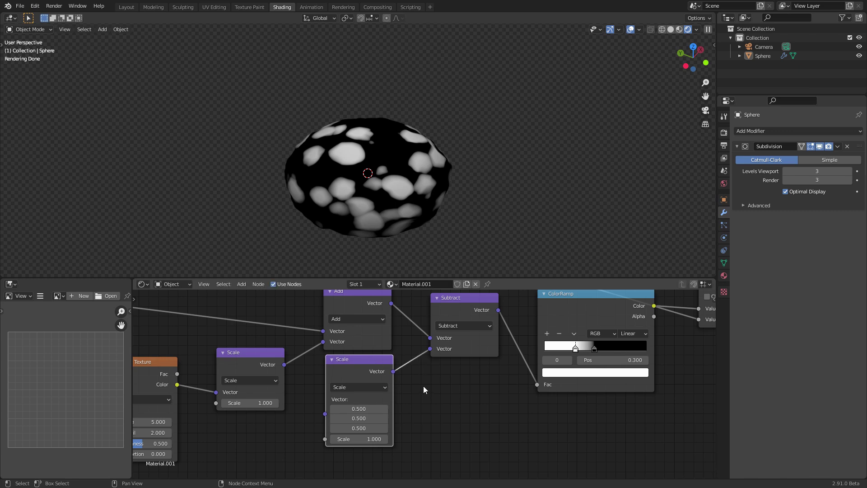
Step: Add a Value input node below the first Scale node
left_click(424, 381)
middle_click_drag(359, 383, 425, 389)
key("shift+a")
left_click(297, 305)
type("va")
key("Return")
left_click(342, 452)
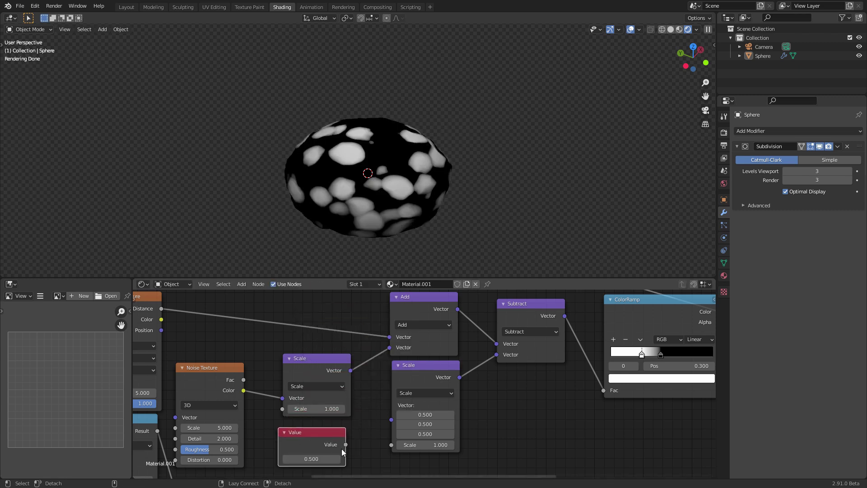
Step: Connect the Value node to the Scale inputs of both Scale nodes and set its value to 0
left_click_drag(345, 445, 391, 445)
middle_click_drag(360, 437, 345, 439)
left_click(312, 450)
type("0")
key("Return")
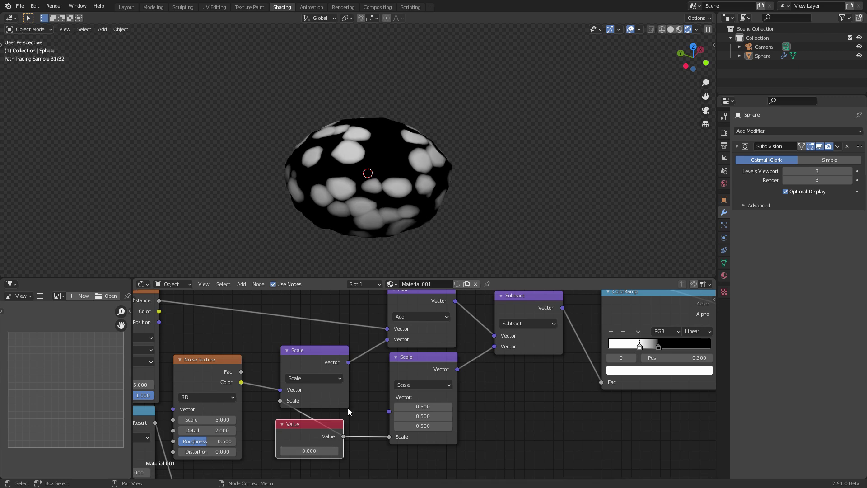
Step: Undo a trial change of the Value node and raise the Noise Texture's Detail to 16
left_click_drag(308, 450, 348, 450)
scroll(386, 183, "up", 3)
key("ctrl+z")
left_click_drag(209, 430, 349, 465)
Step: Try 2.8 and 2.4 in the Value node as the noise distortion strength
left_click(309, 451)
type("2.8")
key("Return")
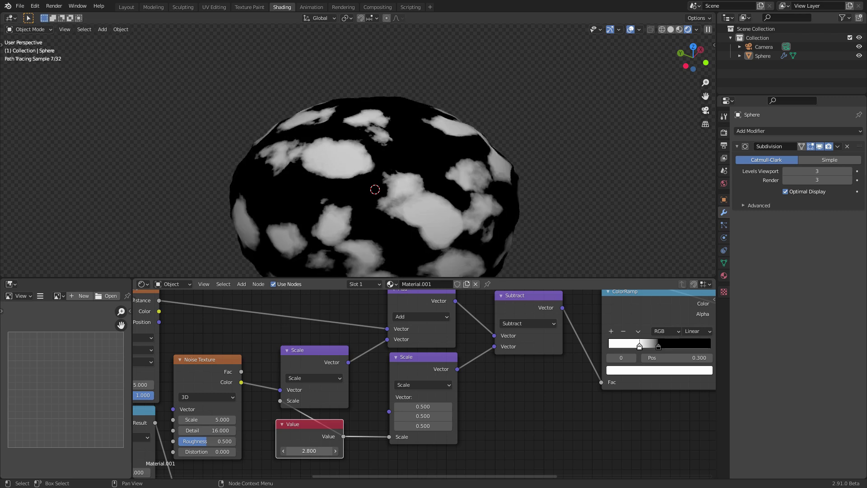
left_click_drag(309, 450, 294, 450)
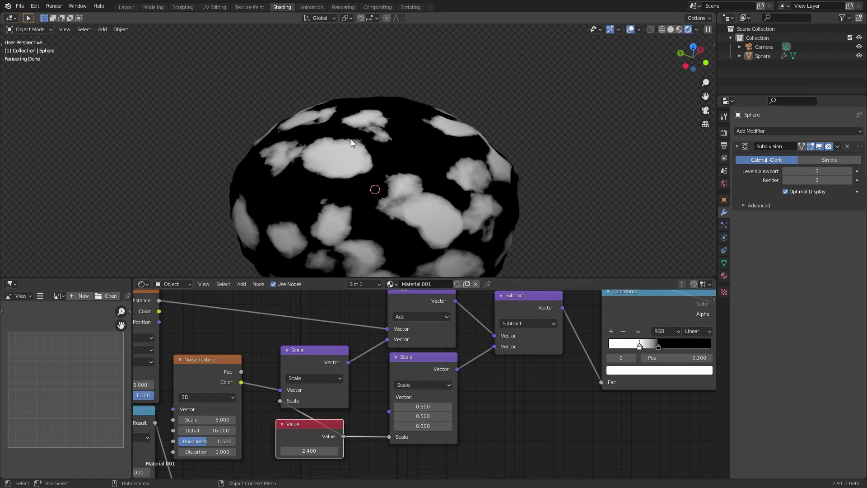
Step: Set the Value node that drives both Scale nodes to 1
scroll(407, 138, "up", 5)
scroll(408, 167, "down", 2)
left_click(309, 450)
type("1")
key("Return")
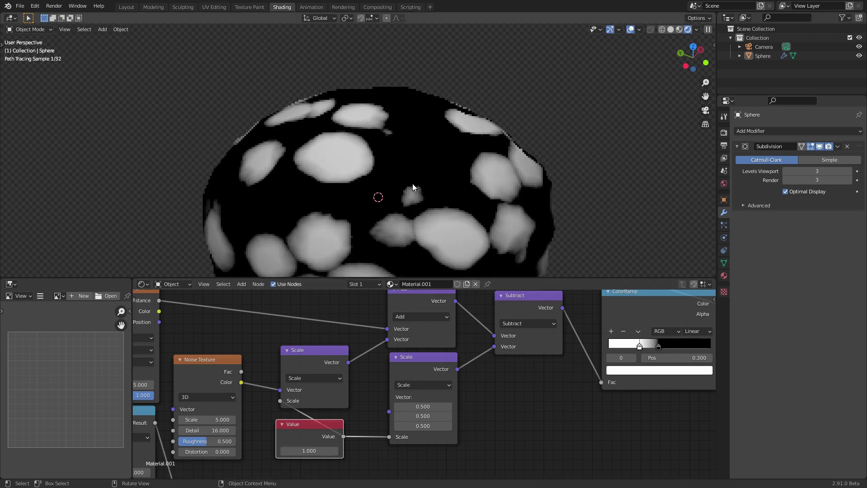
Step: Try a Noise Texture scale of 2 and set it back to 5
left_click(207, 419)
type("2")
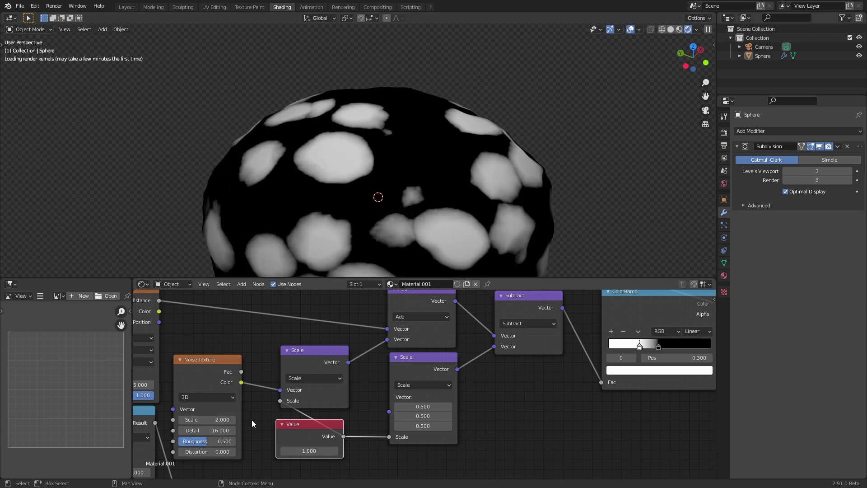
key("BackSpace")
type("5")
key("Return")
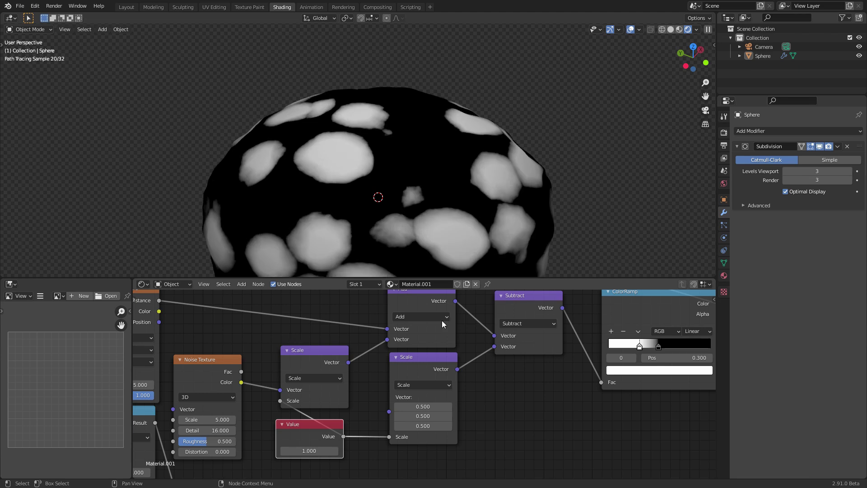
Step: Shrink the chip spots by moving the ColorRamp's white stop closer to the start and its black stop to position 0.370
scroll(434, 356, "down", 4)
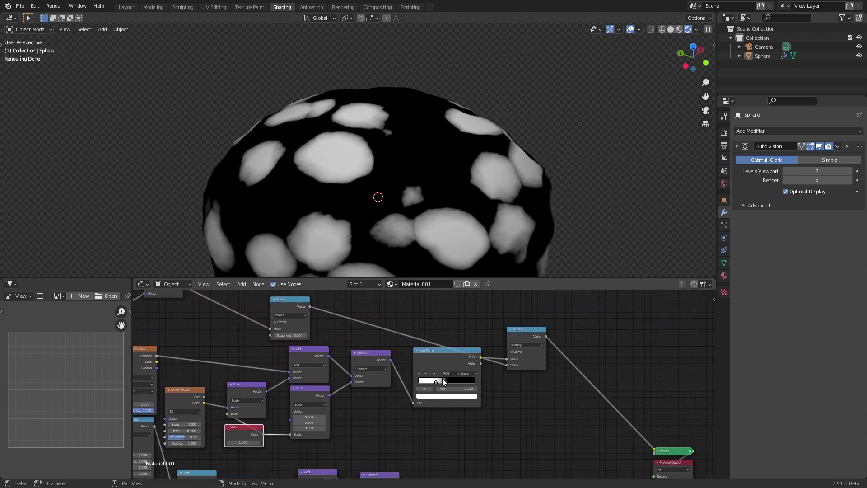
middle_click_drag(383, 362, 362, 367)
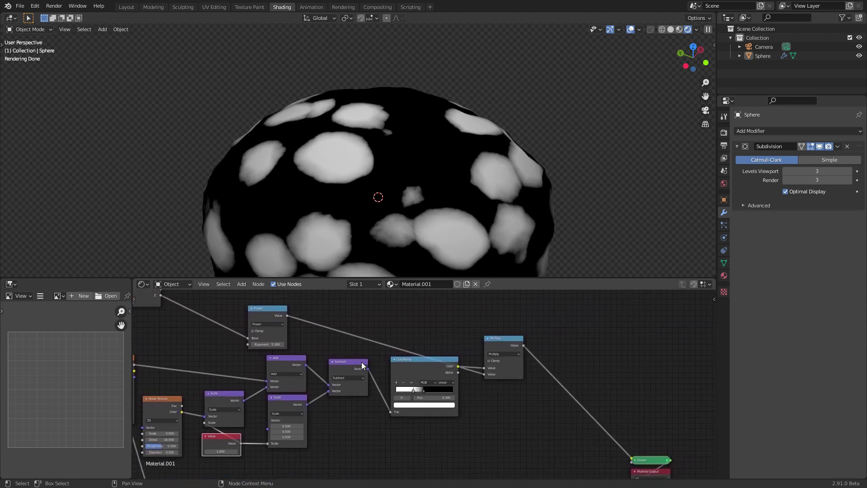
scroll(371, 156, "down", 3)
middle_click_drag(372, 154, 389, 156)
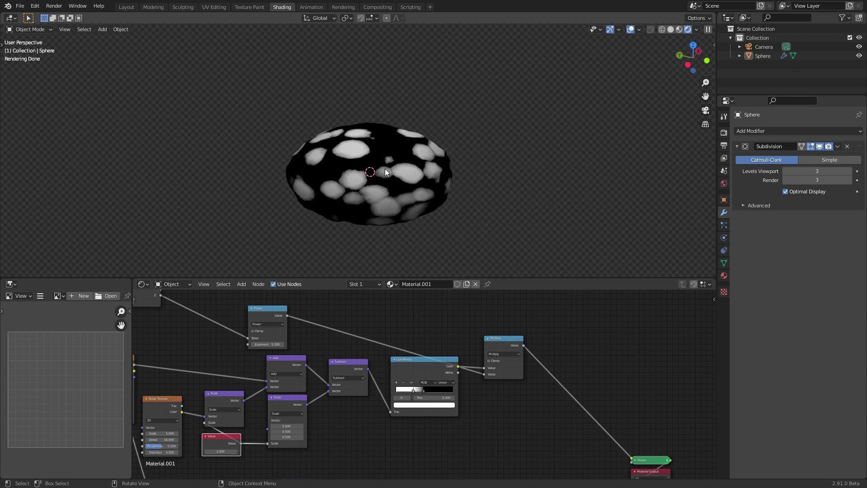
scroll(456, 349, "up", 3)
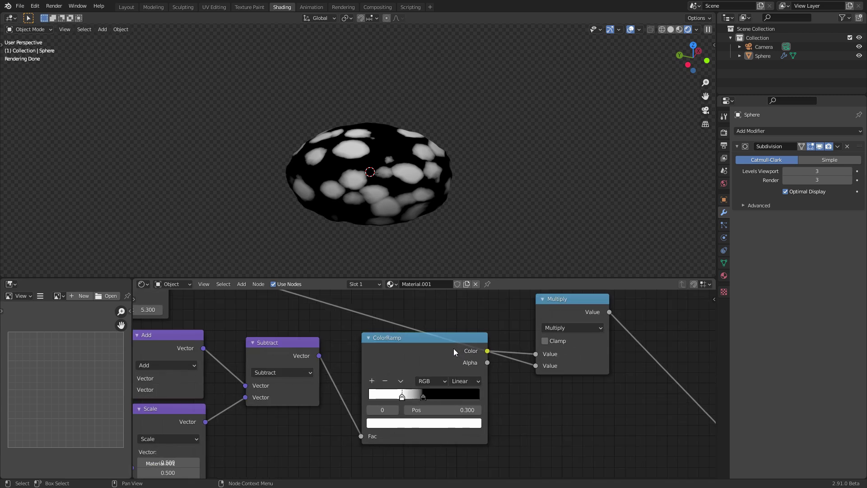
scroll(383, 188, "up", 2)
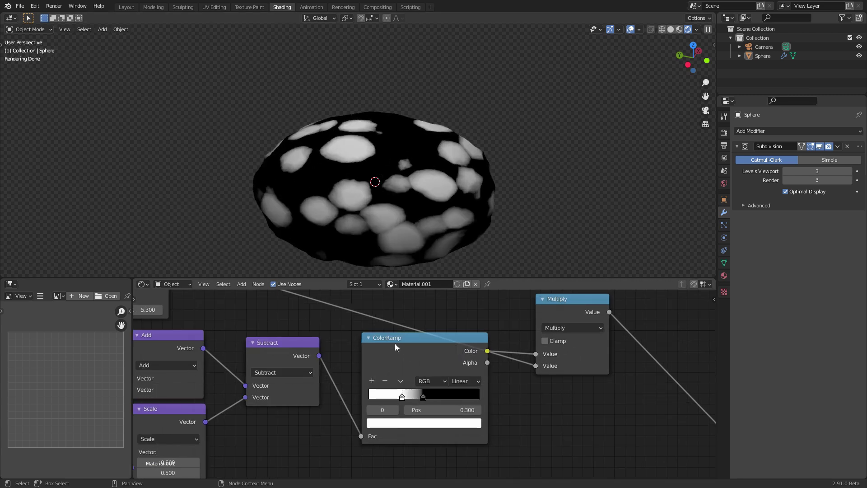
mouse_move(416, 409)
left_mouse_down()
mouse_move(399, 417)
mouse_move(430, 410)
left_mouse_up()
left_click(395, 410)
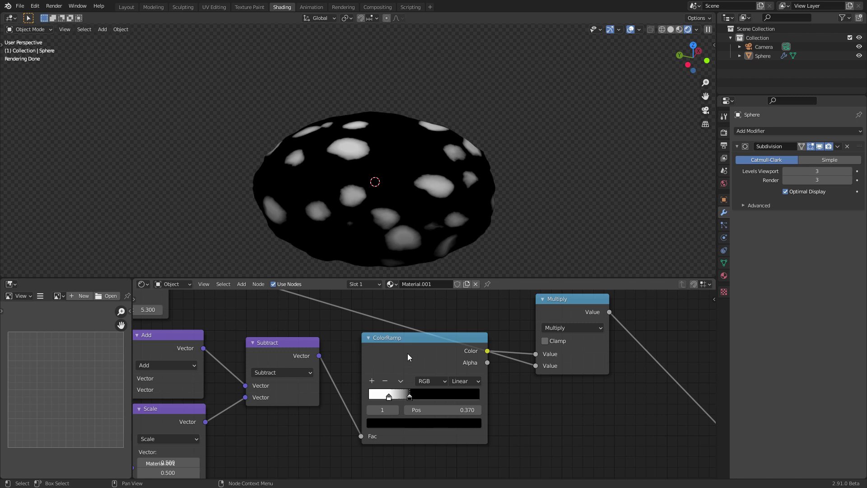
Step: Insert a Math node set to Add between the Subtract node and the ColorRamp, with its second value at 0
scroll(407, 353, "down", 2)
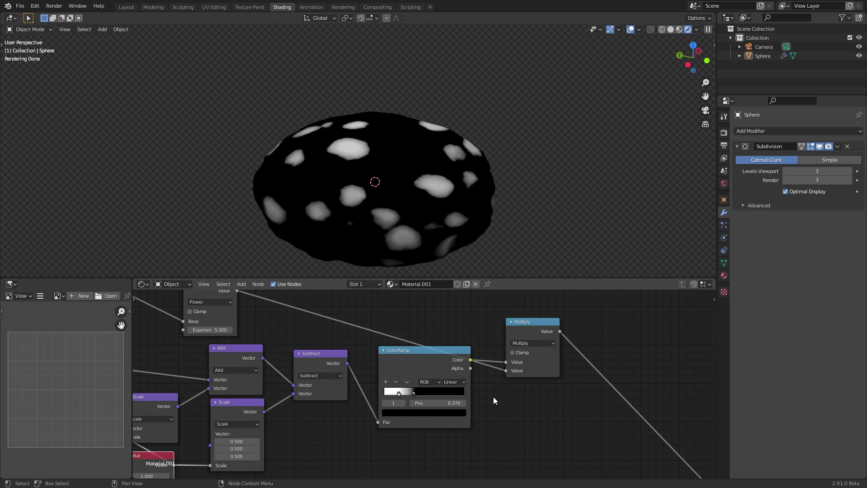
left_click_drag(436, 357, 448, 362)
key("shift+a")
type("math")
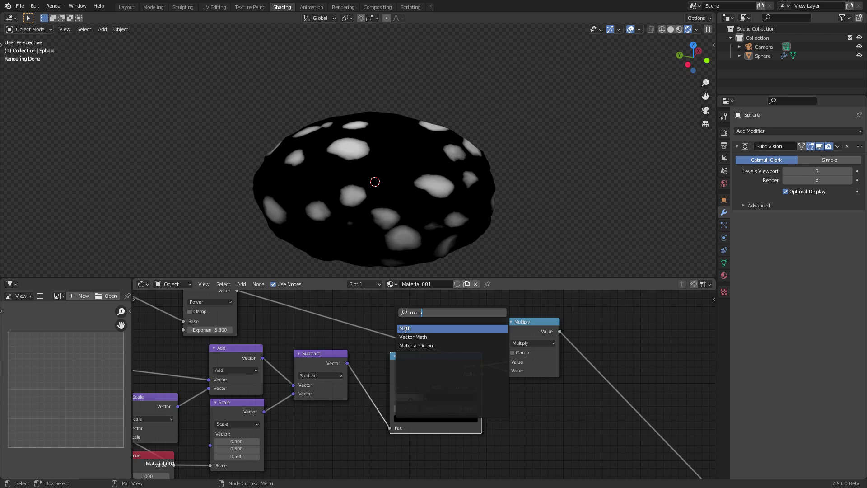
left_click(405, 329)
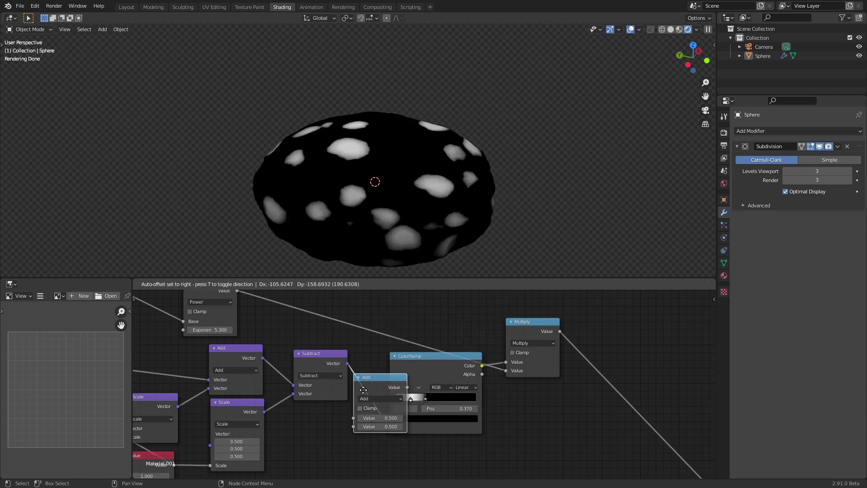
left_click(376, 392)
left_click_drag(406, 421, 388, 425)
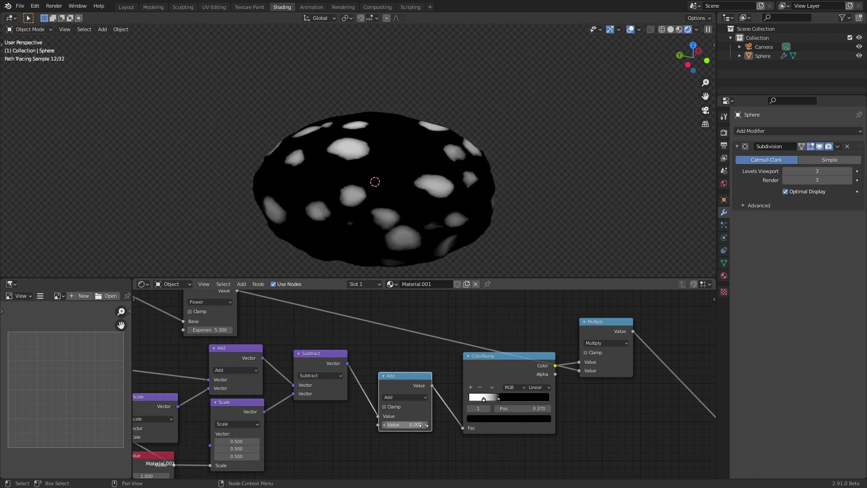
Step: Preview the Principled BSDF on the sphere and switch the preview back to the final Multiply node
scroll(441, 369, "down", 6)
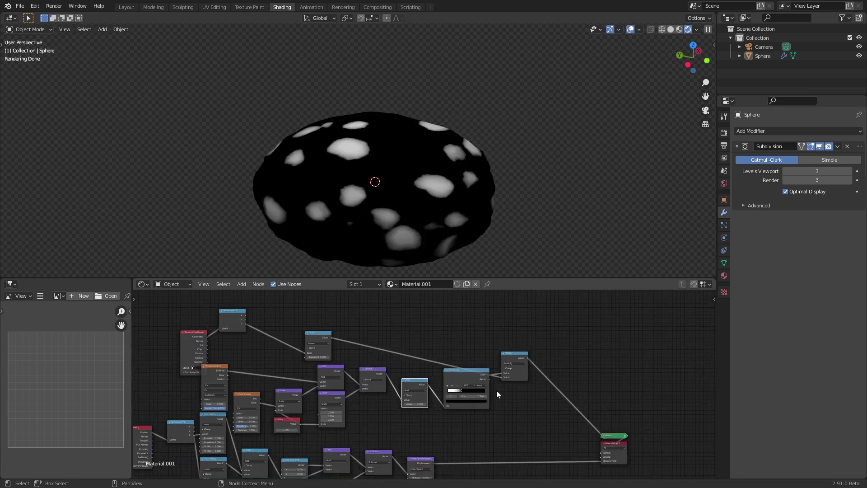
middle_click_drag(497, 390, 477, 364)
middle_click_drag(250, 340, 433, 356)
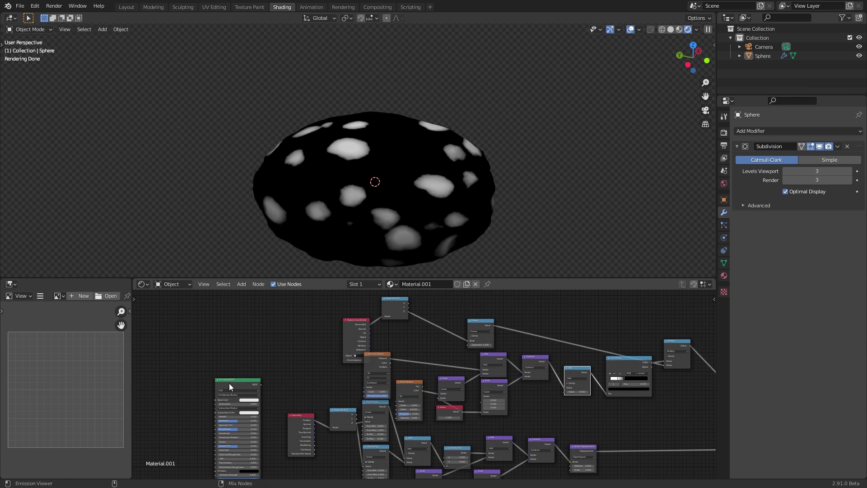
left_click(229, 383, "ctrl+shift")
middle_click_drag(562, 358, 383, 338)
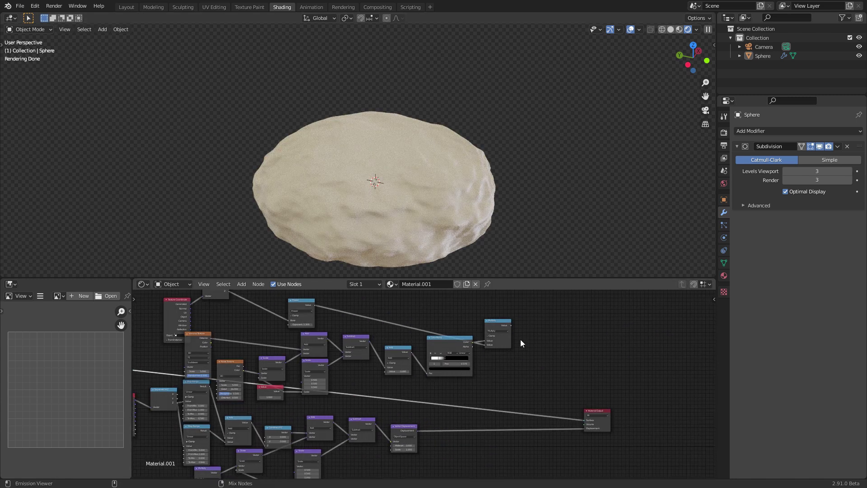
left_click(493, 324, "ctrl+shift")
Step: Move the displacement node close to the Material Output, check the sphere from the side, and save the file
left_click_drag(414, 423, 553, 427)
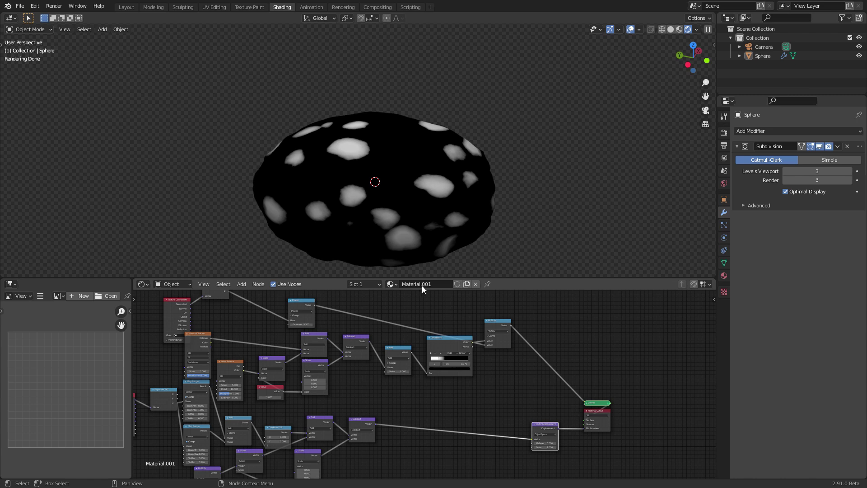
middle_click_drag(380, 195, 393, 157)
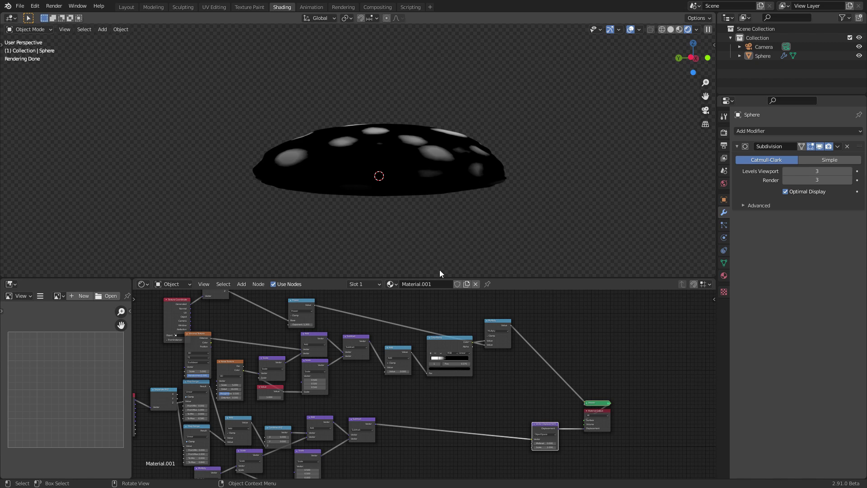
key("ctrl+s")
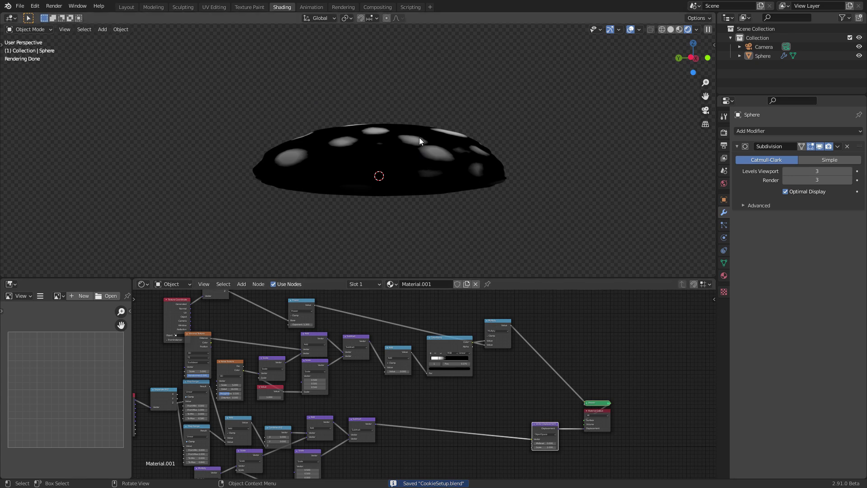
Step: Preview the Geometry node's Normal output on the sphere and set the sphere's shading to smooth
middle_click_drag(400, 126, 403, 142)
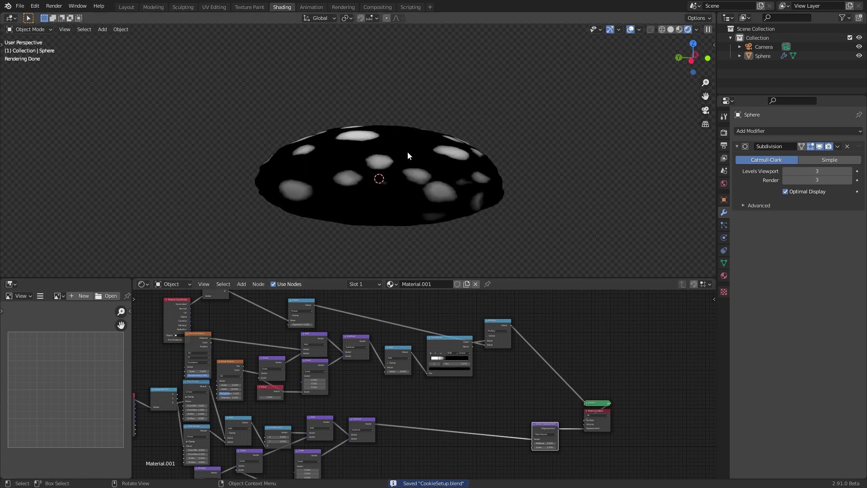
scroll(407, 154, "up", 1)
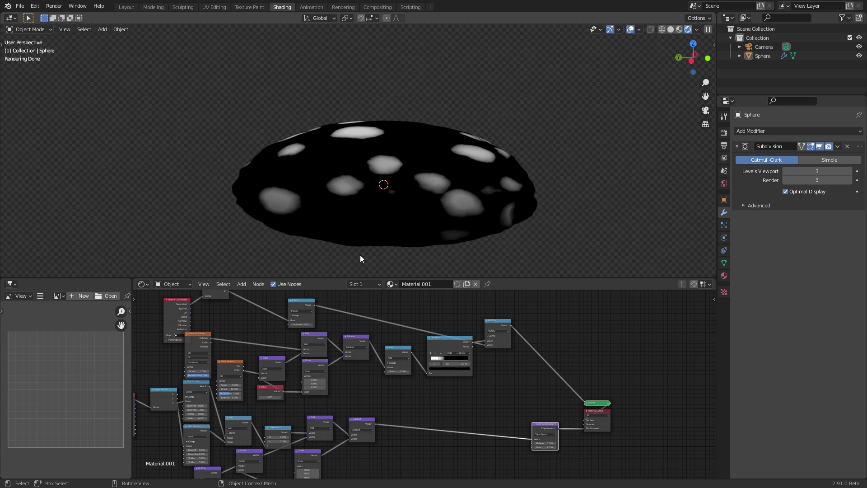
middle_click_drag(202, 360, 281, 361)
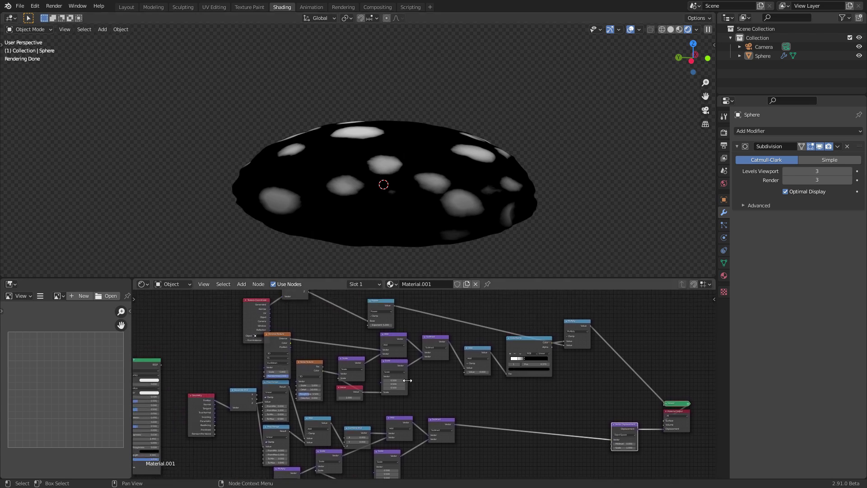
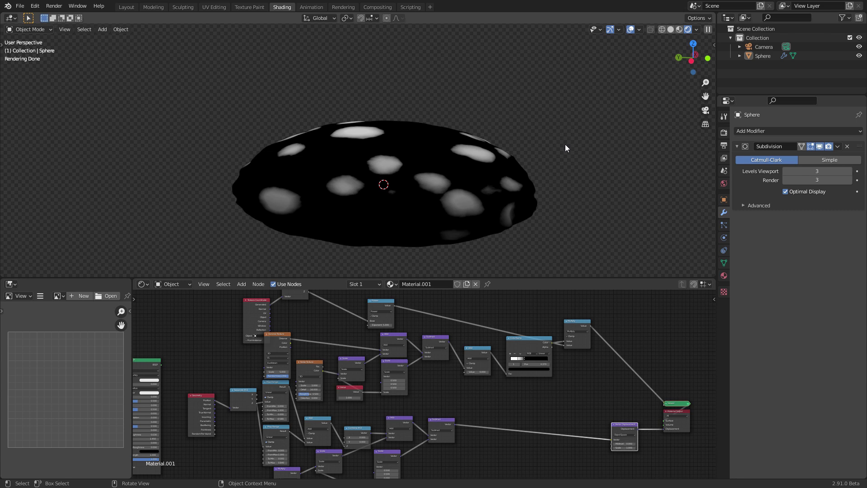
scroll(246, 305, "up", 2)
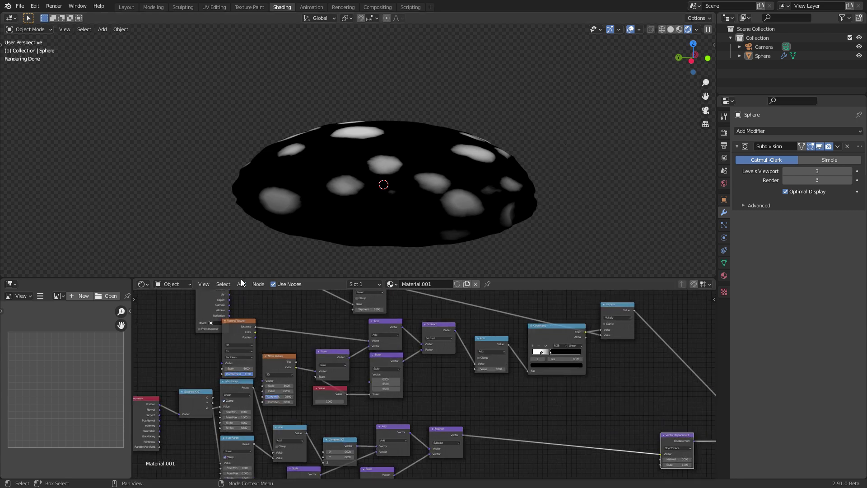
scroll(245, 302, "up", 5)
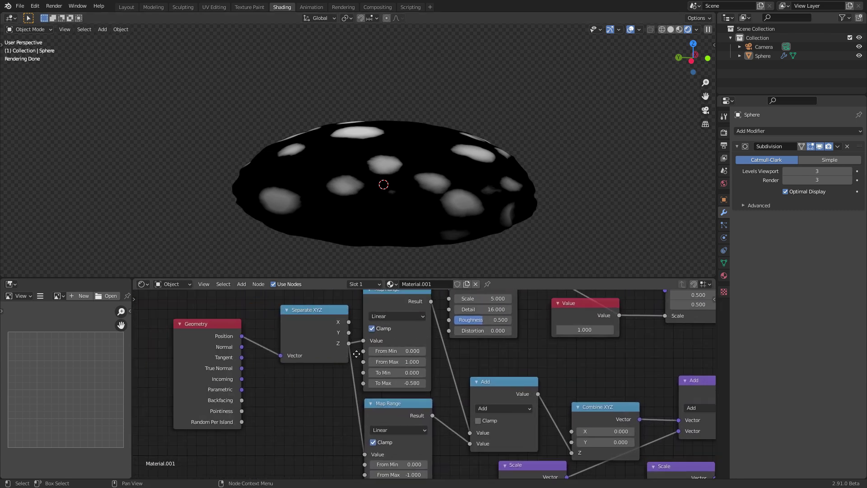
left_click(252, 329, "ctrl+shift")
left_click(253, 328, "ctrl+shift")
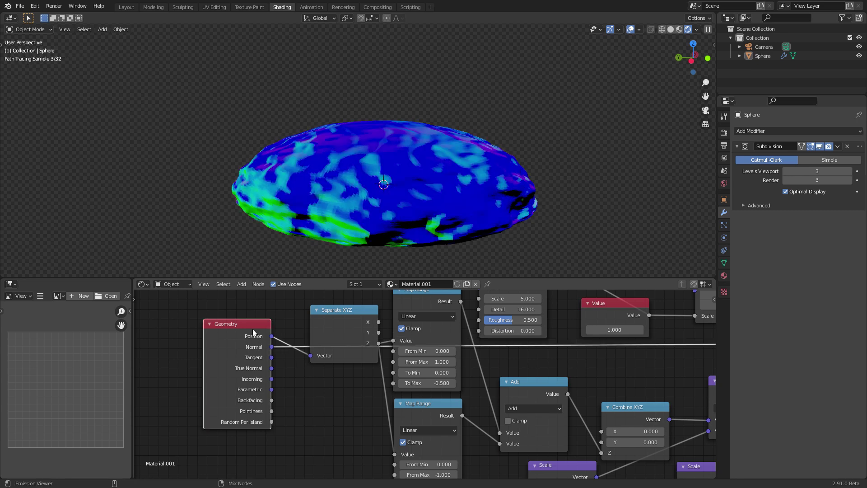
right_click(383, 177)
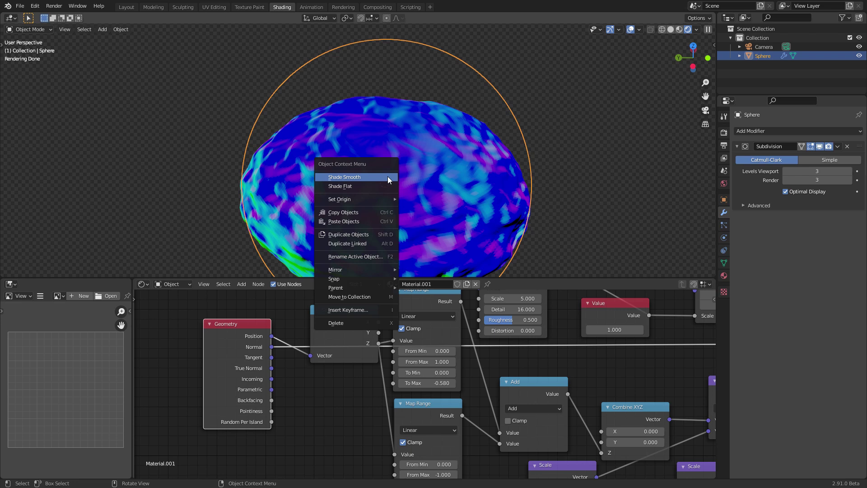
left_click(387, 177)
Step: Cycle the preview through the Geometry node's outputs and back to Normal, comparing how they look on the smooth-shaded sphere
left_click(257, 329, "ctrl+shift")
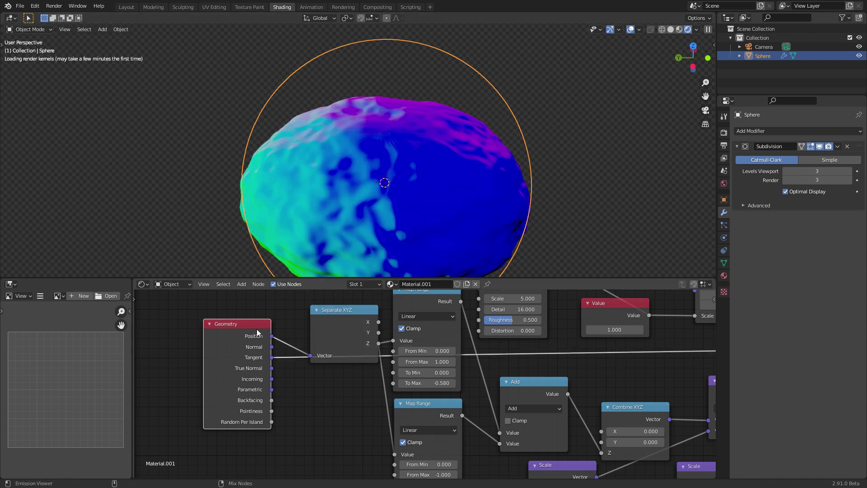
left_click(261, 328, "ctrl+shift")
left_click(261, 328, "ctrl+shift")
left_click(261, 328, "ctrl+shift")
left_click(261, 327, "ctrl+shift")
left_click(261, 327, "ctrl+shift")
left_click(261, 328, "ctrl+shift")
left_click(261, 328, "ctrl+shift")
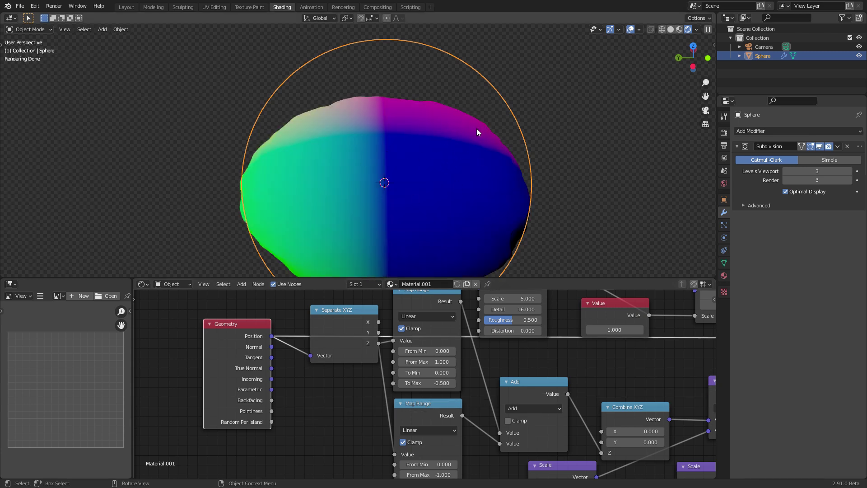
left_click(247, 332, "ctrl+shift")
middle_click_drag(397, 178, 398, 173)
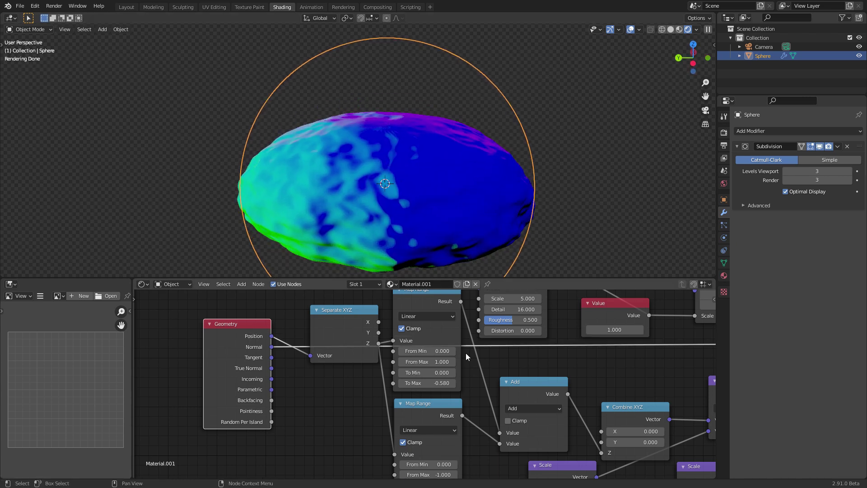
Step: Switch the sphere's preview back to the final Multiply node of the chip mask
scroll(466, 353, "down", 8)
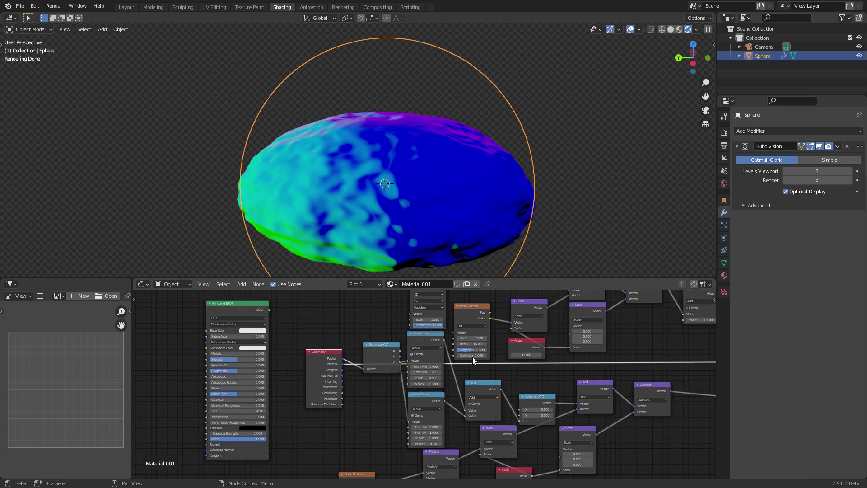
middle_click_drag(646, 374, 499, 353)
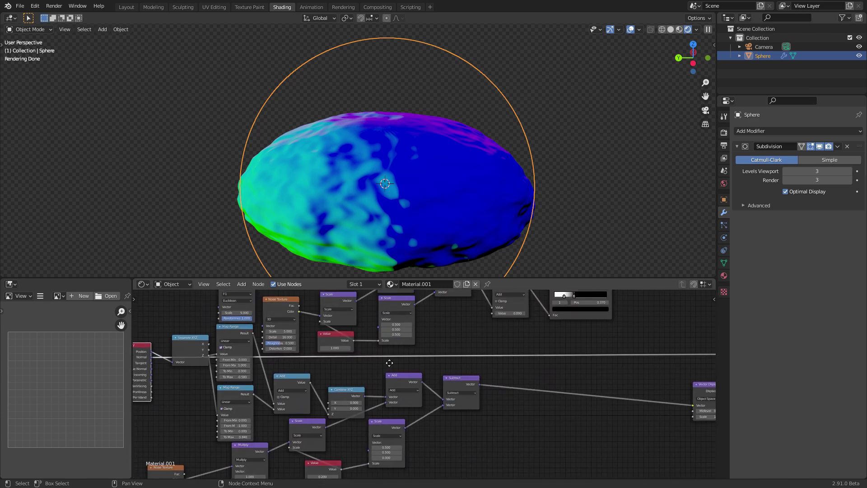
middle_click_drag(390, 362, 437, 365)
middle_click_drag(525, 364, 443, 351)
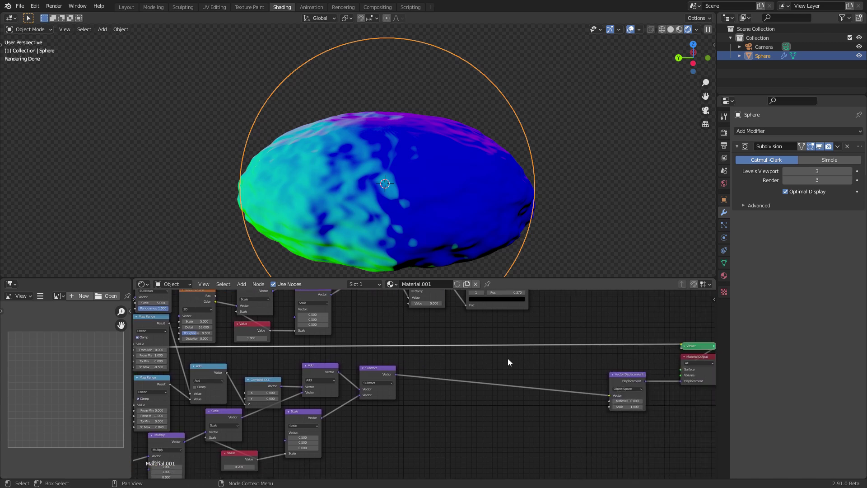
middle_click_drag(500, 323, 472, 393)
left_click(524, 309, "ctrl+shift")
middle_click_drag(393, 375, 412, 342)
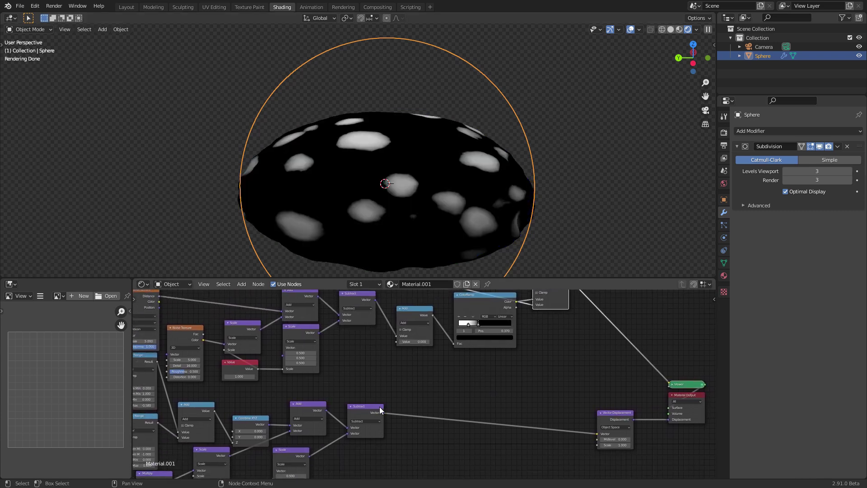
Step: Duplicate the lower Subtract vector node onto its link to Vector Displacement and set the copy's operation to Add
key("shift+d")
left_click(436, 418)
left_click(437, 420)
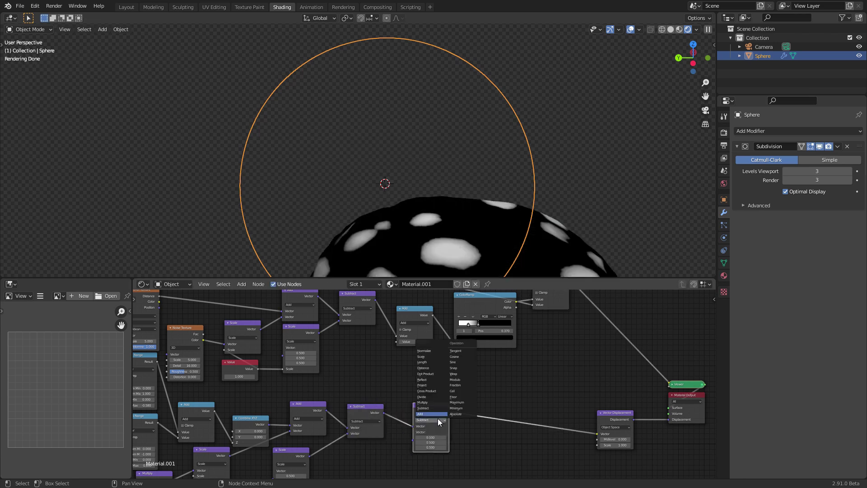
left_click(431, 413)
left_click_drag(429, 407, 495, 399)
Step: Connect the Geometry node's Normal output to the second vector input of the new Add node
middle_click_drag(390, 380, 501, 388)
scroll(435, 380, "down", 2)
middle_click_drag(285, 345, 270, 362)
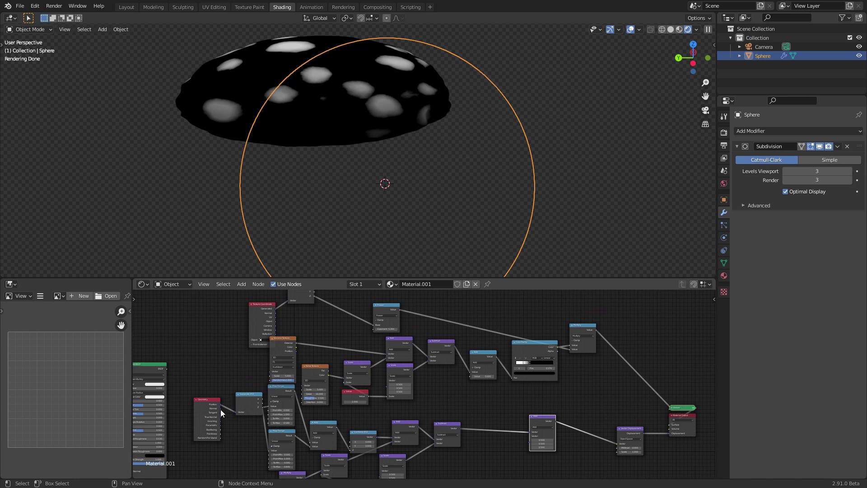
left_click_drag(220, 408, 531, 438)
scroll(449, 238, "down", 4)
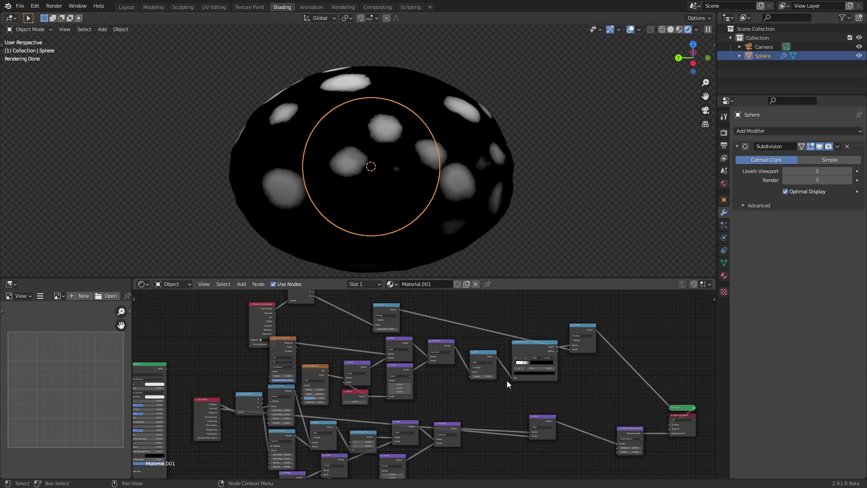
Step: Insert a copy of the Add vector node on the Normal link and set its operation to Scale
scroll(520, 403, "up", 2)
middle_click_drag(520, 403, 489, 391)
scroll(527, 400, "up", 2)
left_click_drag(519, 394, 432, 373)
left_click(432, 379)
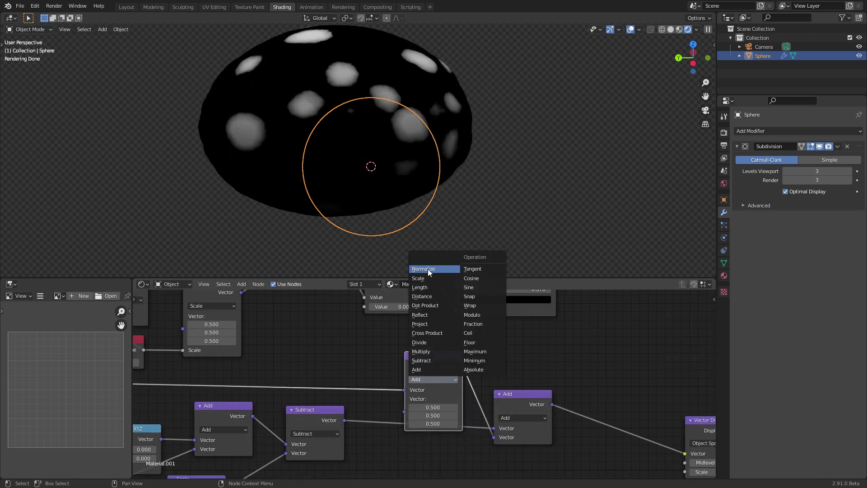
left_click(429, 279)
Step: Set the new Scale node's factor to 0, try another value, and undo that last change
double_click(434, 398)
type("0")
key("Return")
left_click_drag(434, 399, 442, 399)
key("ctrl+z")
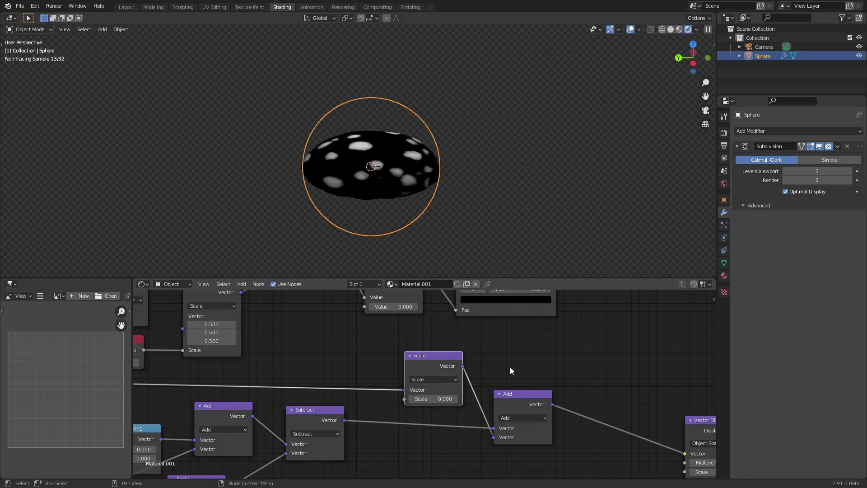
Step: Enable Clamp on the mask's final Multiply node and connect its output to the new node's Scale input
scroll(490, 373, "down", 3)
middle_click_drag(451, 403, 433, 404)
scroll(423, 394, "up", 5)
middle_click_drag(472, 365, 433, 390)
scroll(485, 382, "down", 3)
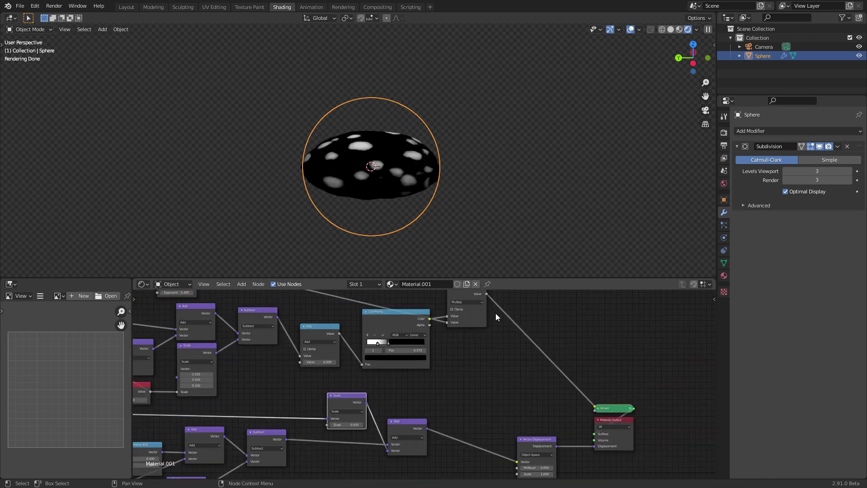
left_click_drag(486, 294, 499, 314)
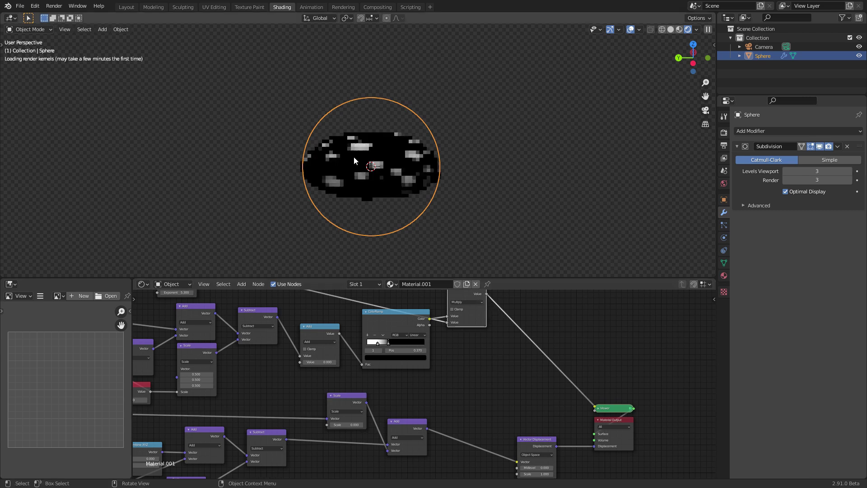
left_click(451, 309)
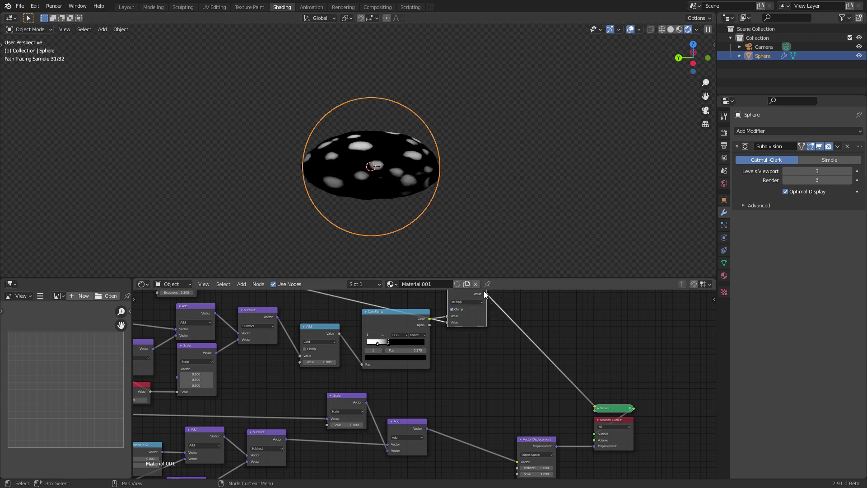
left_click_drag(486, 295, 325, 426)
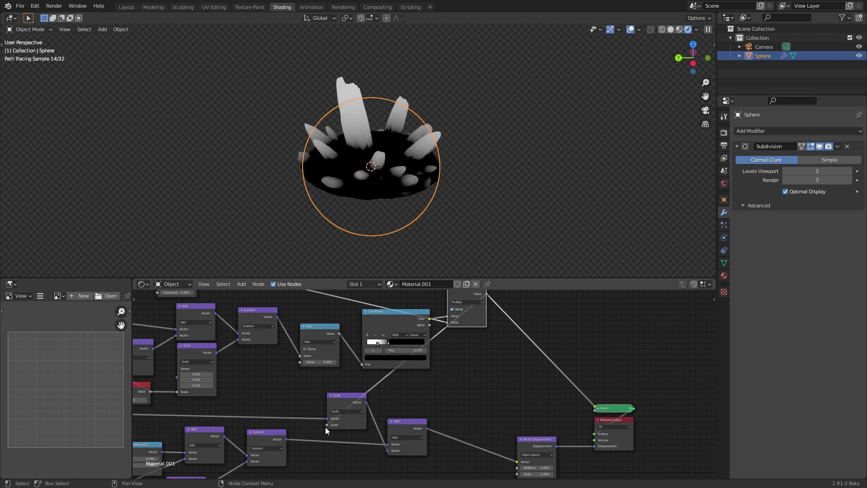
Step: Deselect the sphere and examine the chip displacement from above and from the side
left_click(490, 180)
scroll(470, 180, "up", 3)
scroll(365, 169, "down", 1)
mouse_move(364, 169)
middle_mouse_down()
mouse_move(511, 174)
mouse_move(365, 169)
mouse_move(393, 167)
mouse_move(413, 183)
middle_mouse_up()
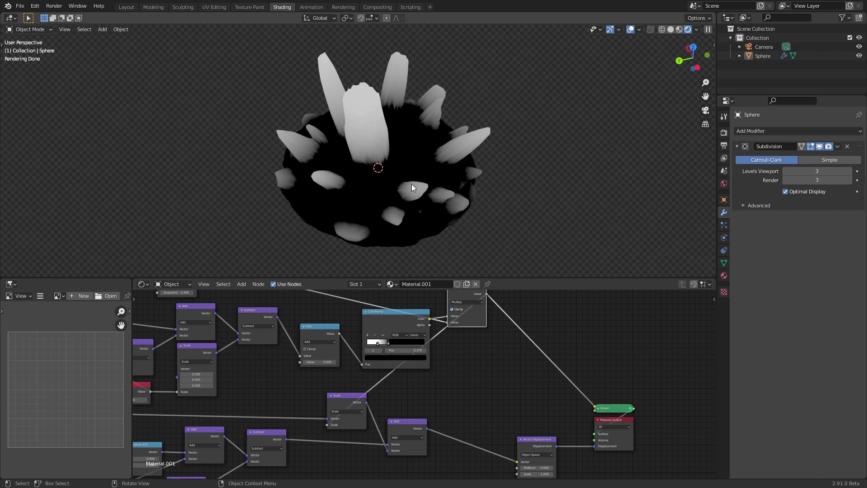
mouse_move(452, 184)
middle_mouse_down()
mouse_move(429, 159)
mouse_move(411, 157)
mouse_move(411, 142)
mouse_move(424, 132)
mouse_move(475, 144)
middle_mouse_up()
mouse_move(405, 178)
middle_mouse_down()
mouse_move(375, 185)
mouse_move(400, 179)
middle_mouse_up()
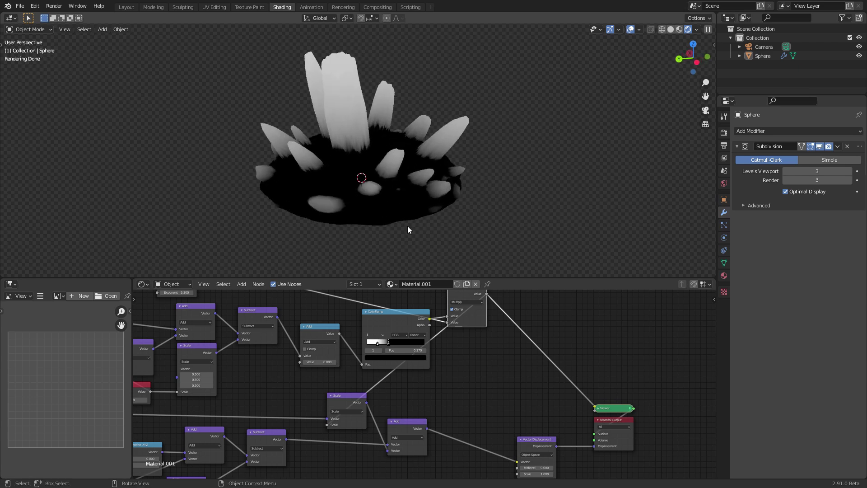
Step: Try a different Exponent on the Power node while viewing the displaced chips from the side
scroll(481, 406, "down", 3)
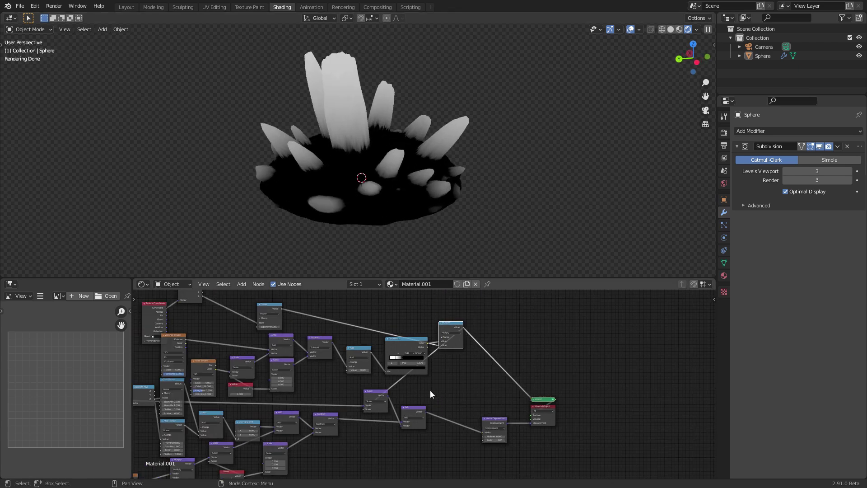
middle_click_drag(384, 178, 387, 162)
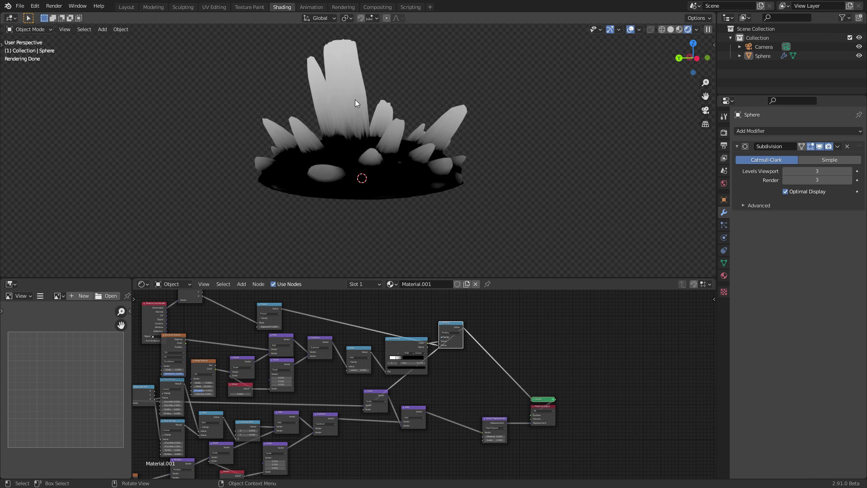
scroll(271, 345, "up", 3)
left_click_drag(267, 316, 257, 316, "shift")
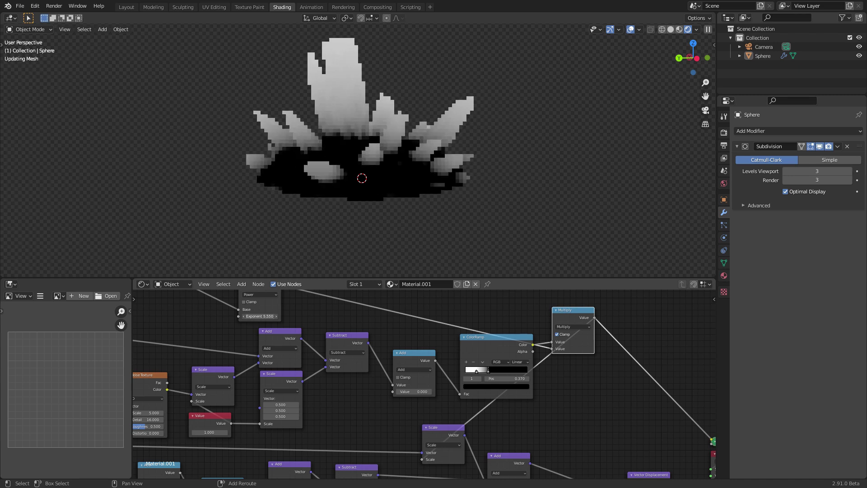
Step: Duplicate the clamped Multiply node and place the copy on the link into the Scale node's factor
middle_click_drag(560, 381, 418, 335)
scroll(419, 334, "up", 2)
left_click(344, 383)
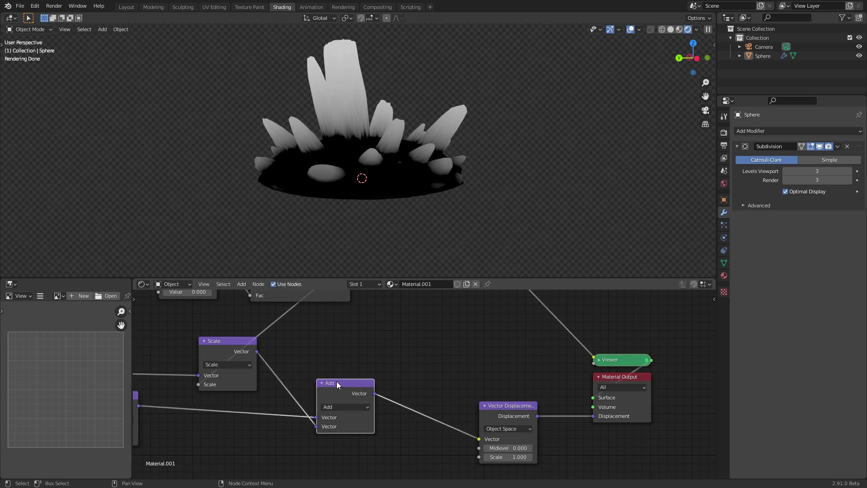
middle_click_drag(269, 353, 303, 402)
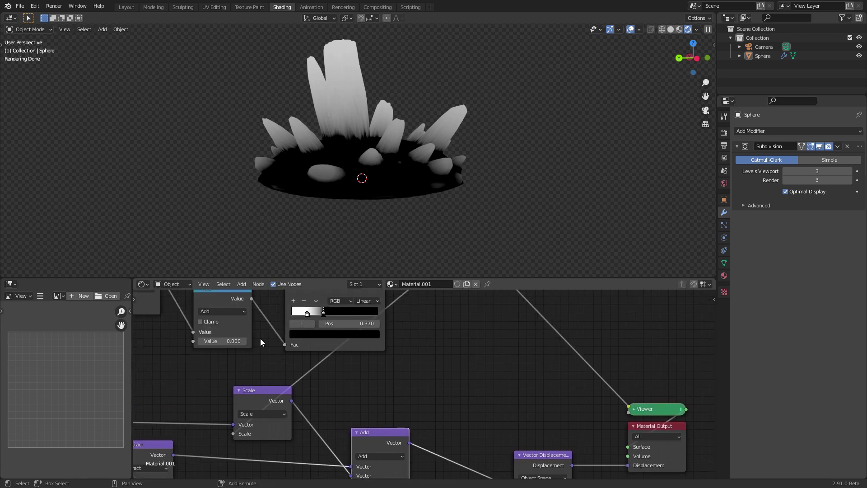
middle_click_drag(264, 342, 239, 401)
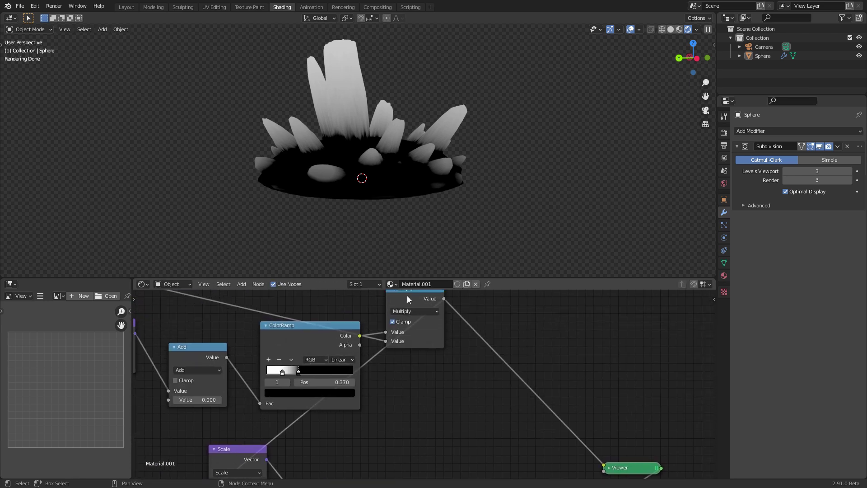
key("shift+d")
left_click(310, 424)
Step: Reduce the chip displacement by setting the copied Multiply node's second value to 0.090
middle_click_drag(464, 396, 358, 326)
scroll(411, 396, "up", 1)
left_click(411, 399)
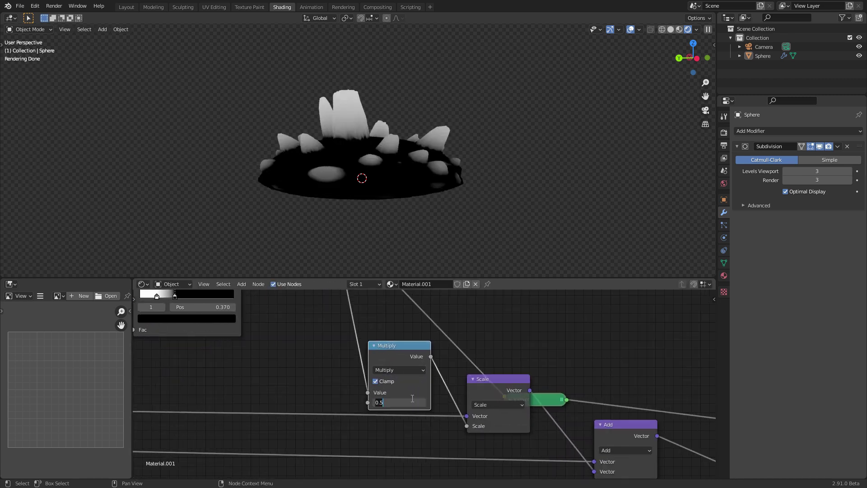
type("0")
key("Return")
mouse_move(410, 396)
left_mouse_down("shift")
mouse_move(429, 396)
mouse_move(410, 401)
left_mouse_up("shift")
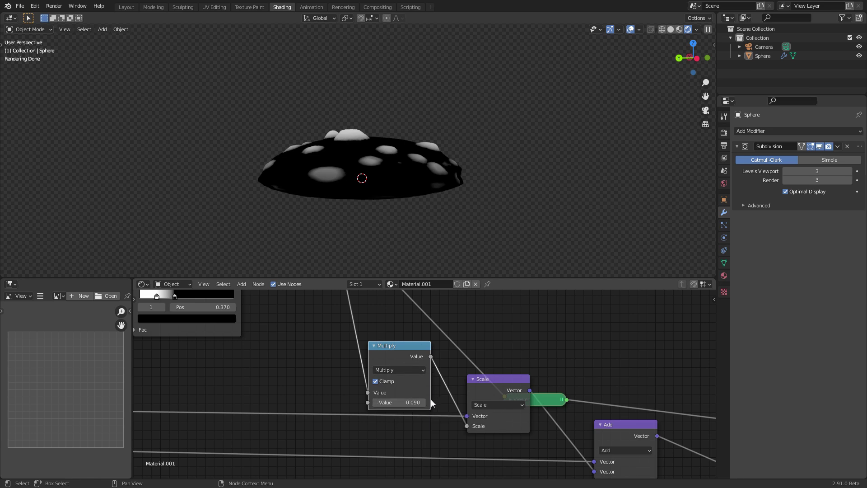
Step: Set the copied Multiply node's second value to 0.050
left_click(411, 403)
key("ctrl+a")
type("0.5")
key("Return")
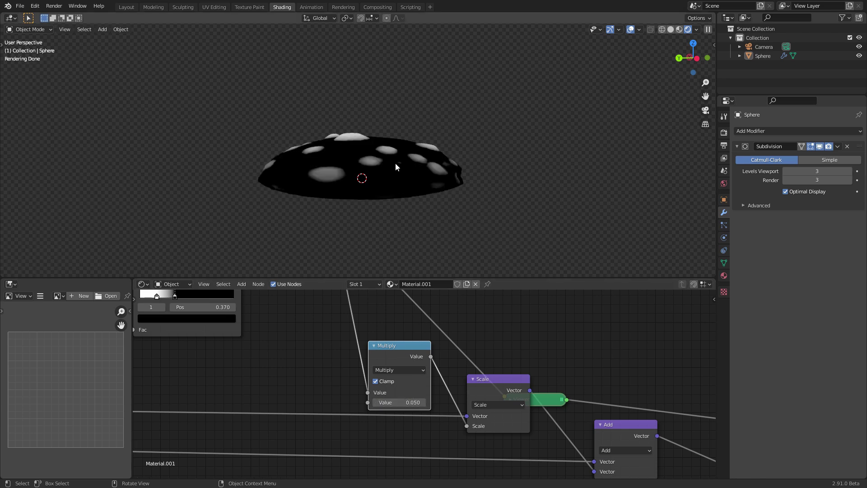
Step: Set the Power node's Exponent to 3, check the chips from the side, and save the file
middle_click_drag(396, 165, 397, 178)
middle_click_drag(280, 335, 343, 392)
middle_click_drag(174, 323, 359, 384)
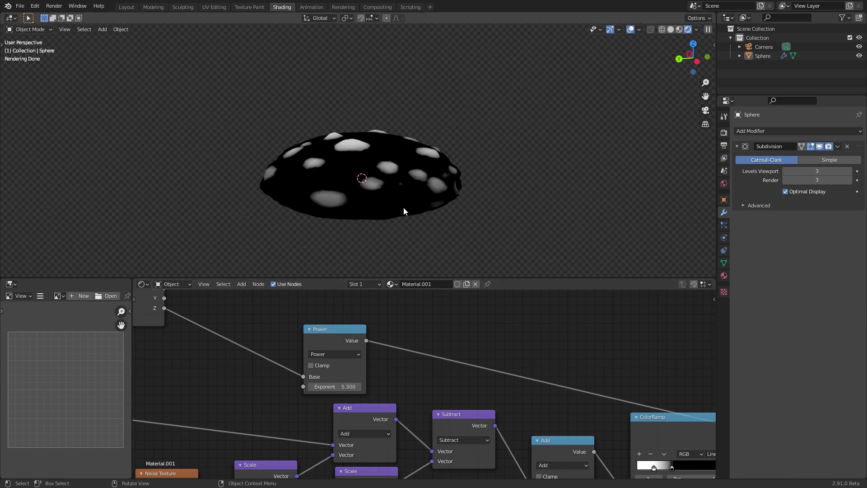
double_click(343, 387)
type("3")
key("Return")
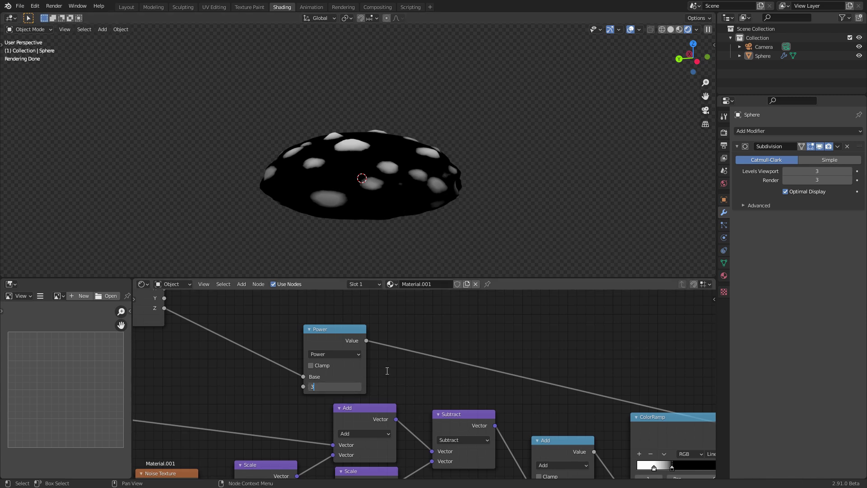
mouse_move(431, 141)
middle_mouse_down()
mouse_move(443, 127)
mouse_move(437, 151)
mouse_move(413, 162)
mouse_move(423, 105)
mouse_move(345, 160)
mouse_move(402, 141)
mouse_move(397, 179)
middle_mouse_up()
key("ctrl+s")
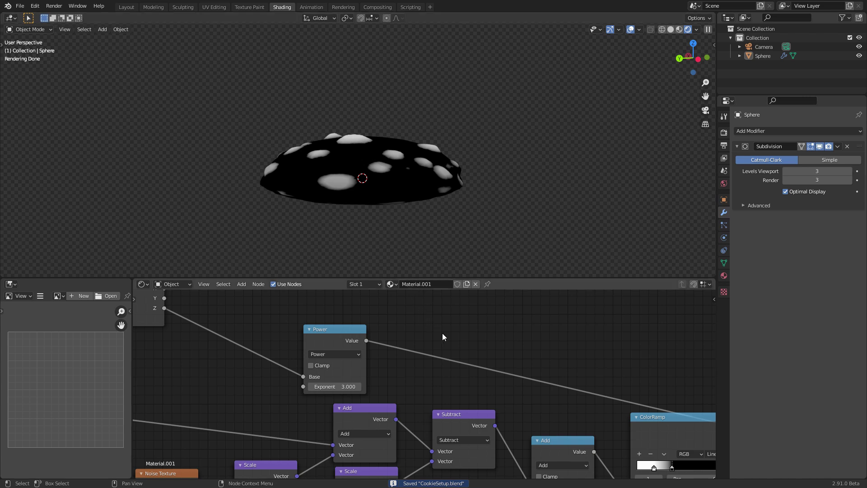
Step: Preview the Principled BSDF shader on the cookie and examine the displaced surface up close from the side
scroll(489, 356, "down", 5)
middle_click_drag(456, 362, 257, 309)
middle_click_drag(143, 332, 524, 392)
left_click(166, 400, "ctrl+shift")
mouse_move(354, 137)
middle_mouse_down()
mouse_move(373, 206)
mouse_move(368, 130)
middle_mouse_up()
scroll(371, 188, "up", 4)
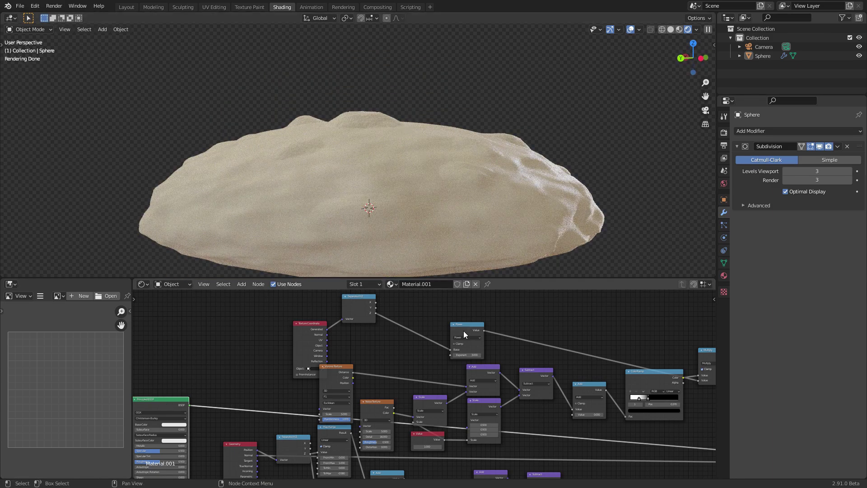
Step: Move the Principled BSDF node past the chip mask nodes, closer to the Material Output, and save the file
middle_click_drag(233, 383, 181, 421)
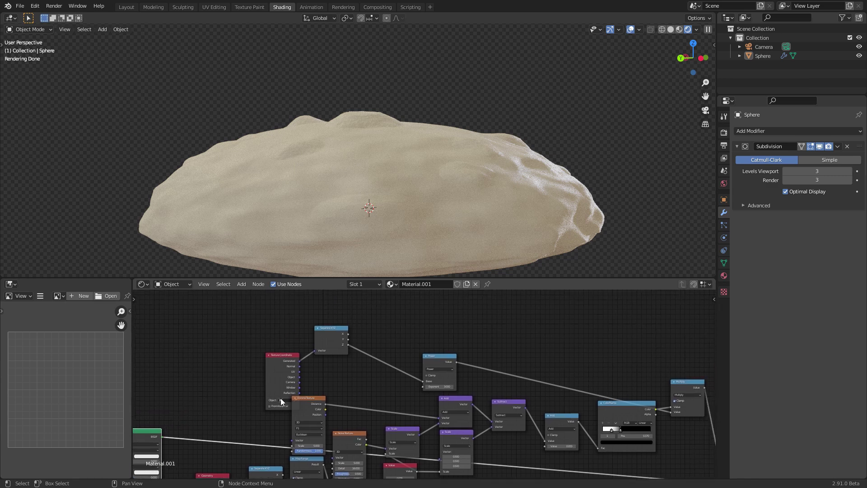
scroll(283, 399, "down", 3)
left_click_drag(253, 411, 641, 332)
middle_click_drag(641, 332, 492, 341)
scroll(491, 343, "up", 1)
key("ctrl+s")
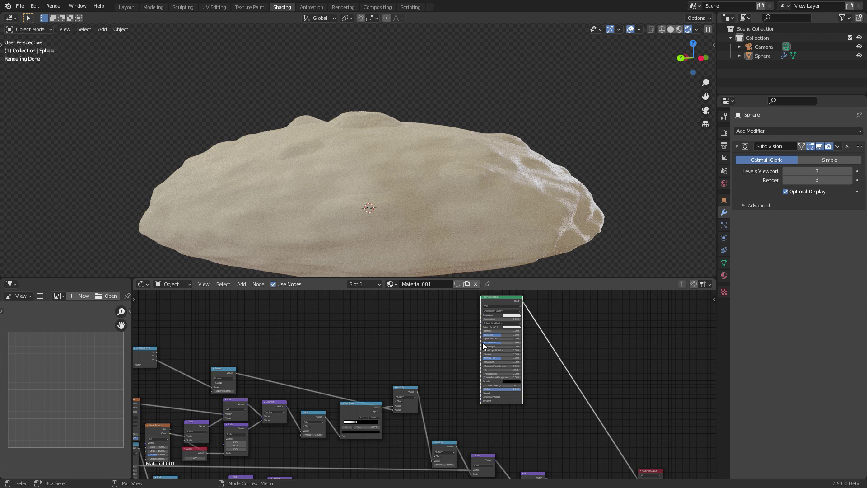
Step: Preview the outputs of the chip mask's ColorRamp and clamped Multiply node to compare them as a colour mask
middle_click_drag(438, 346, 358, 351)
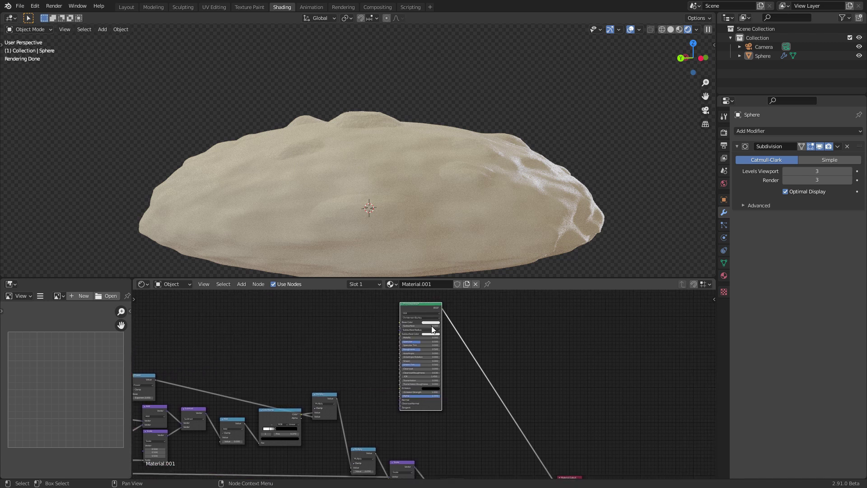
middle_click_drag(373, 202, 378, 180)
scroll(362, 342, "up", 2)
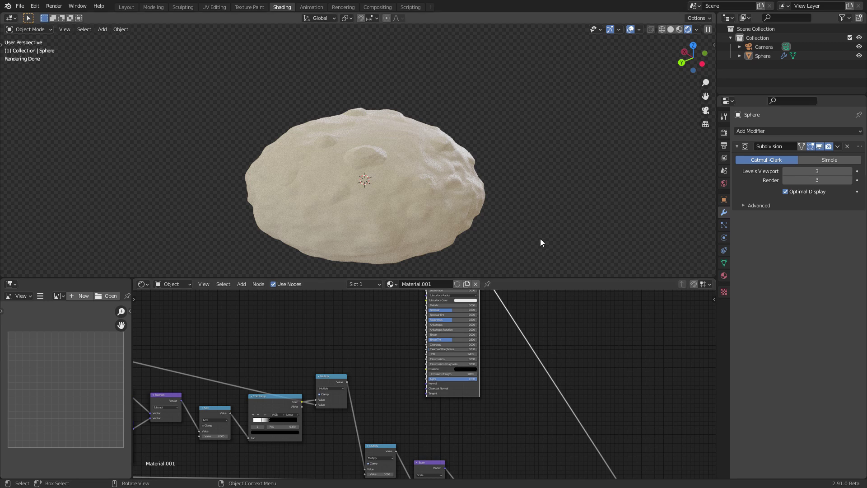
left_click(335, 383, "ctrl+shift")
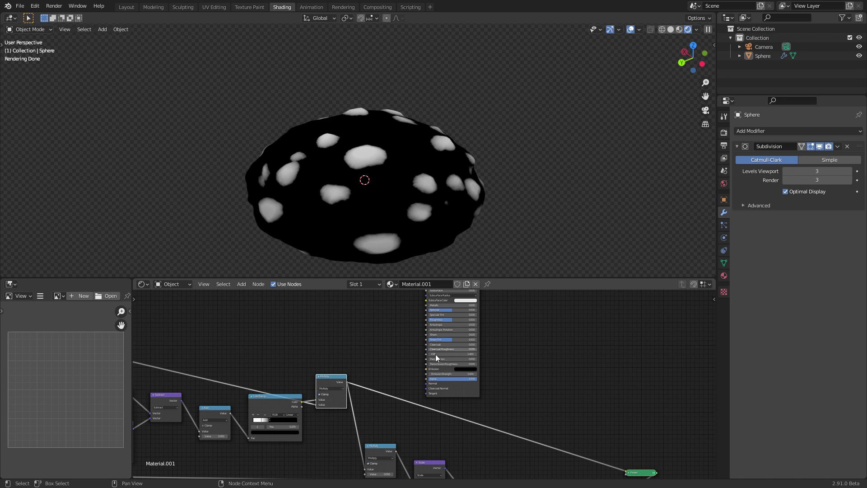
left_click(282, 400, "ctrl+shift")
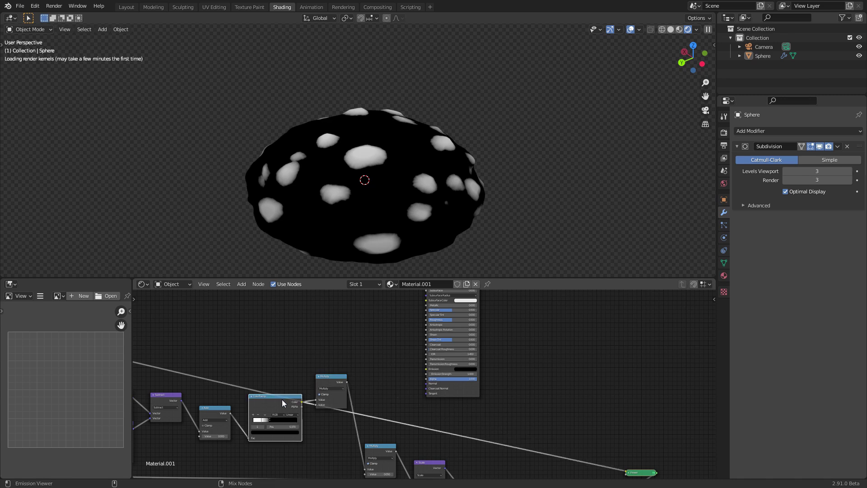
left_click(329, 380, "ctrl+shift")
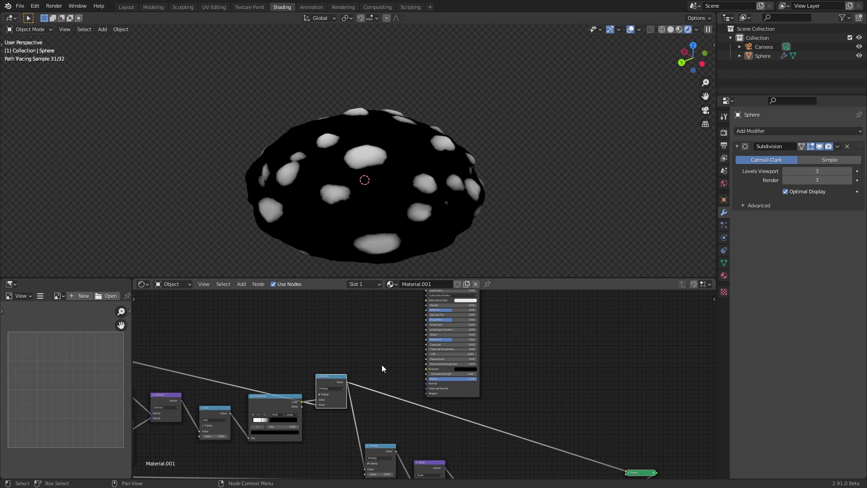
Step: Connect the chip mask's Multiply output to the Principled BSDF's Base Color and insert a new ColorRamp on that link
middle_click_drag(382, 364, 364, 390)
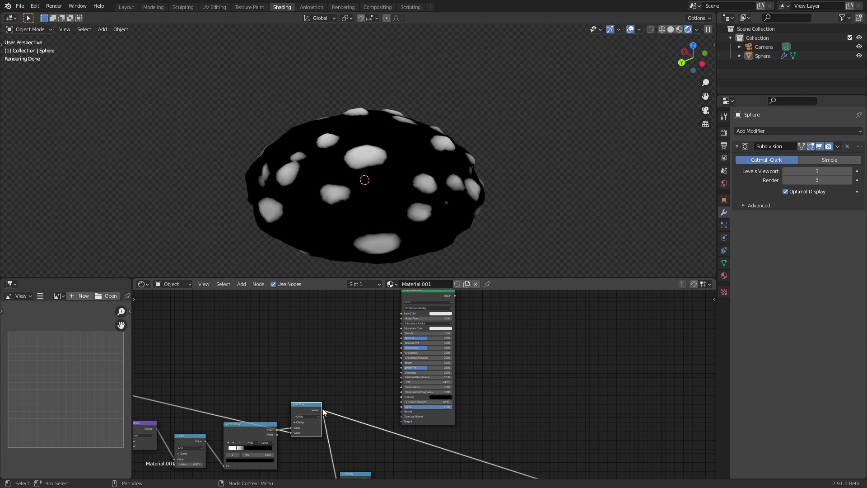
left_click_drag(322, 410, 401, 314)
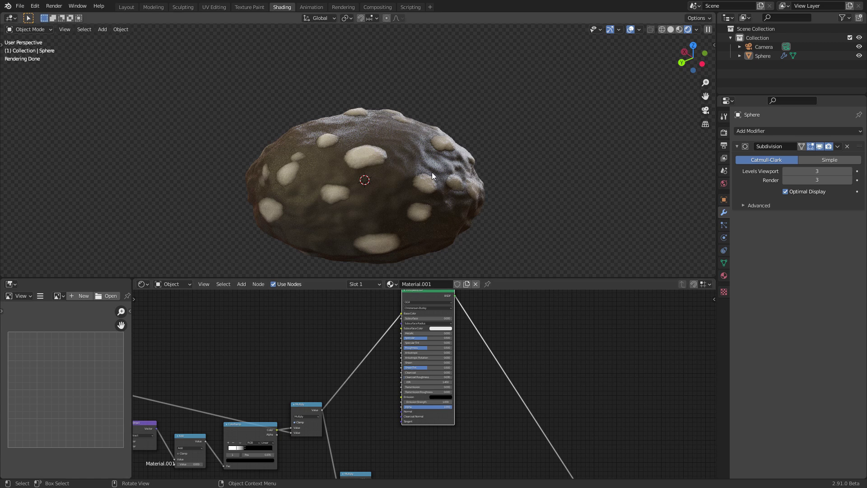
scroll(355, 324, "up", 3)
middle_click_drag(353, 339, 343, 319)
key("shift+a")
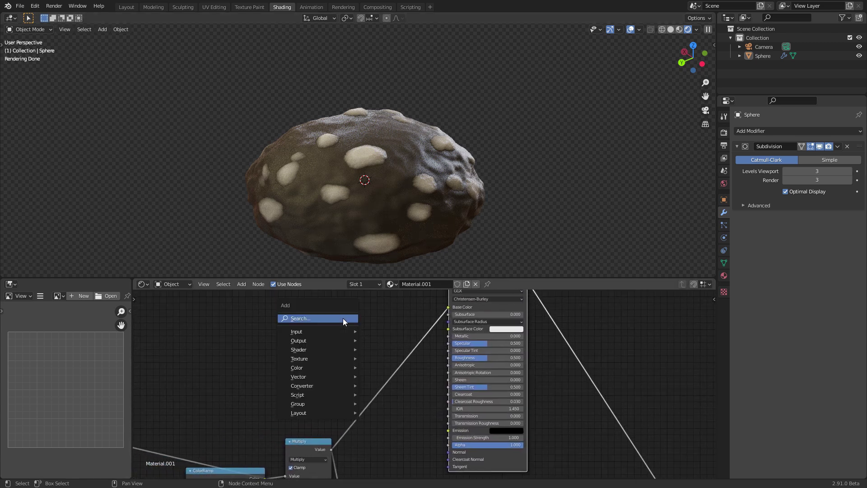
left_click(343, 318)
type("colorr")
key("Return")
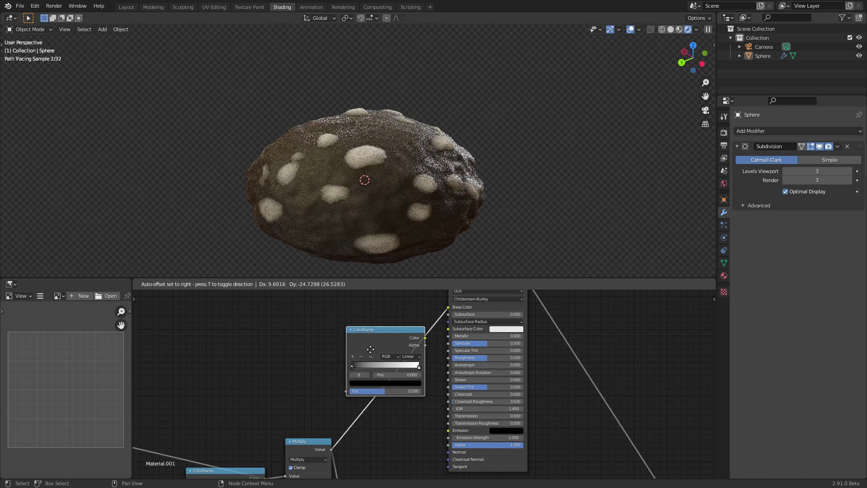
left_click(387, 366)
Step: Set the new ColorRamp's first stop to an orange-brown dough colour with hue 0.049, saturation 0.453 and value 0.692
left_click(376, 375)
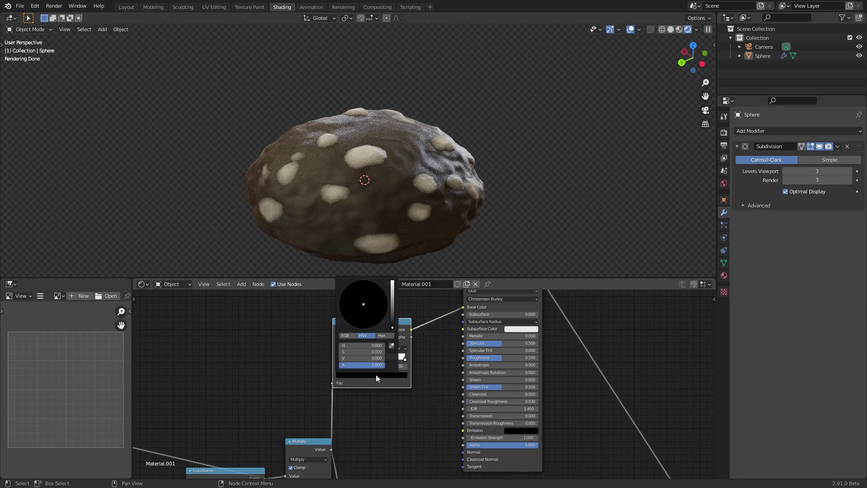
left_click(391, 297)
left_click(358, 314)
left_click_drag(359, 315, 361, 316)
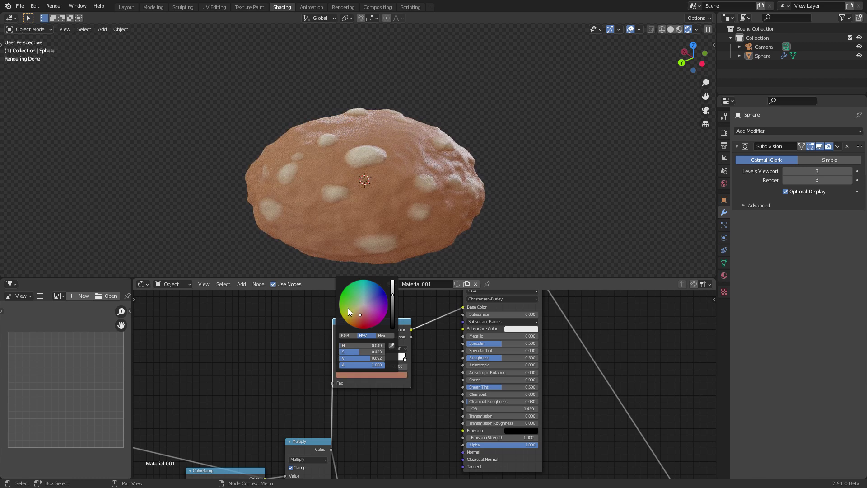
Step: Colour the ramp's second stop very dark chocolate brown and set its position to 0.400
left_click(354, 366)
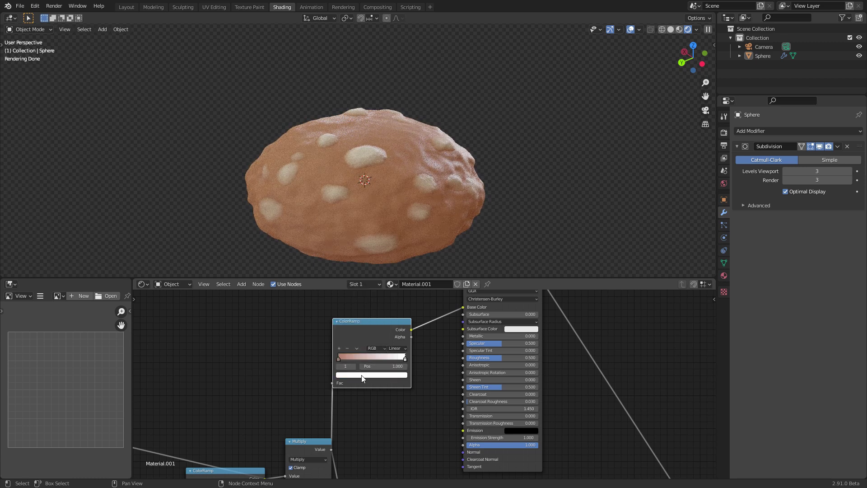
left_click(360, 374)
left_click(359, 314)
left_click_drag(358, 314, 393, 322)
mouse_move(378, 367)
left_mouse_down()
mouse_move(340, 366)
mouse_move(382, 364)
left_mouse_up()
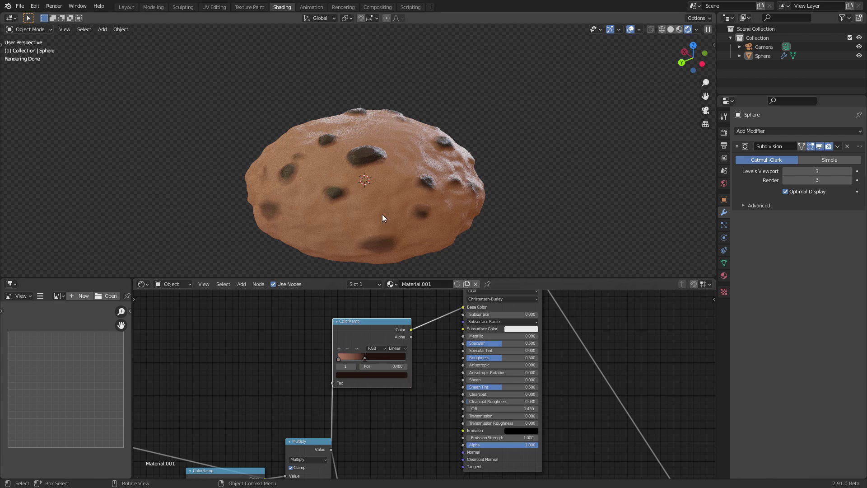
Step: Change the cookie colour ramp's interpolation to B-Spline, keeping the dark stop's position at 0.400
scroll(382, 213, "up", 2)
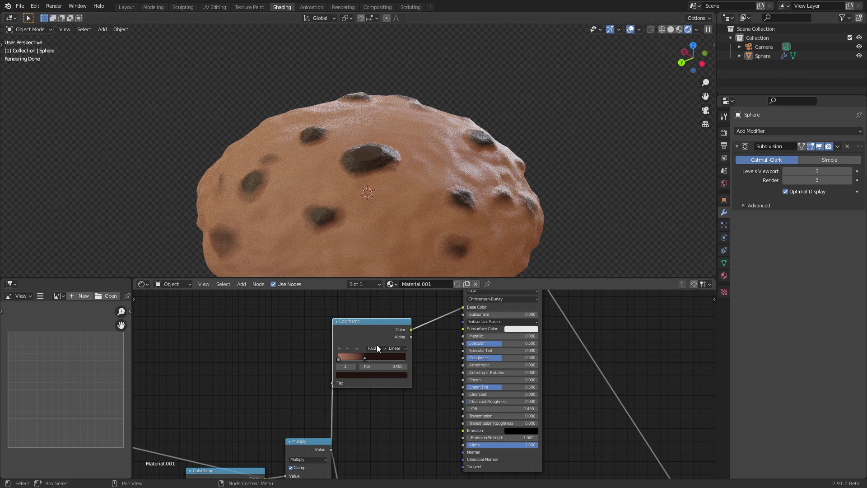
middle_click_drag(384, 338, 364, 324)
scroll(364, 323, "up", 2)
left_click(378, 337)
left_click(397, 381)
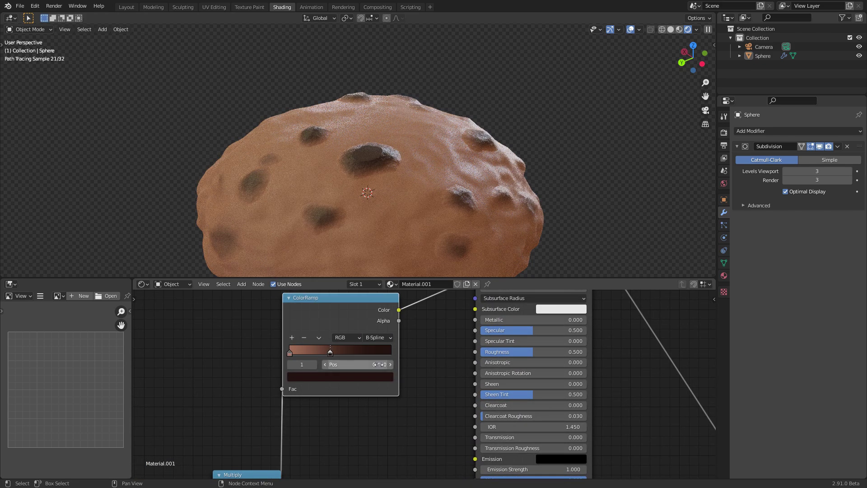
mouse_move(370, 364)
left_mouse_down("ctrl")
mouse_move(280, 365)
mouse_move(370, 365)
left_mouse_up("ctrl")
Step: Try a slightly different position for the black stop in the chip mask's ColorRamp
scroll(261, 369, "down", 3)
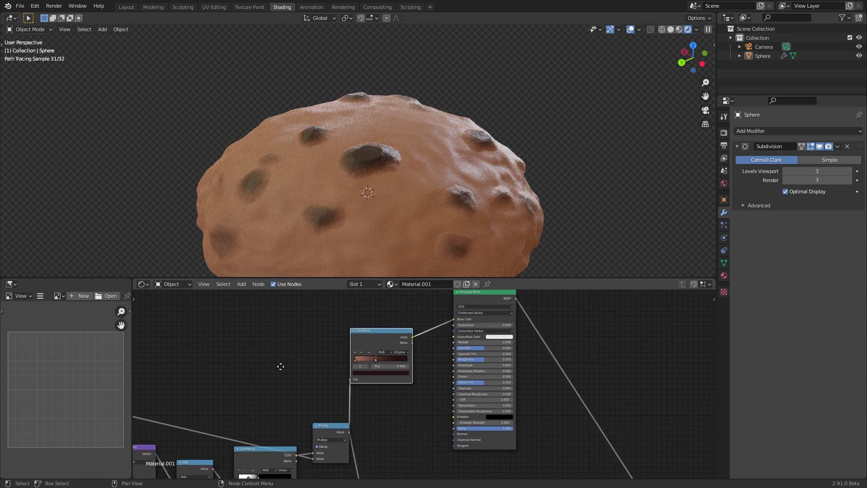
middle_click_drag(277, 380, 327, 310)
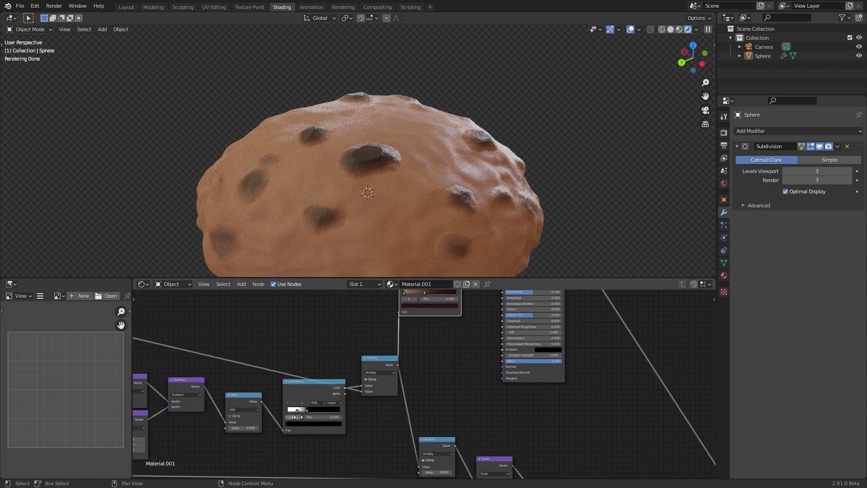
mouse_move(318, 417)
left_mouse_down("shift")
mouse_move(342, 418)
mouse_move(297, 418)
mouse_move(320, 417)
left_mouse_up("shift")
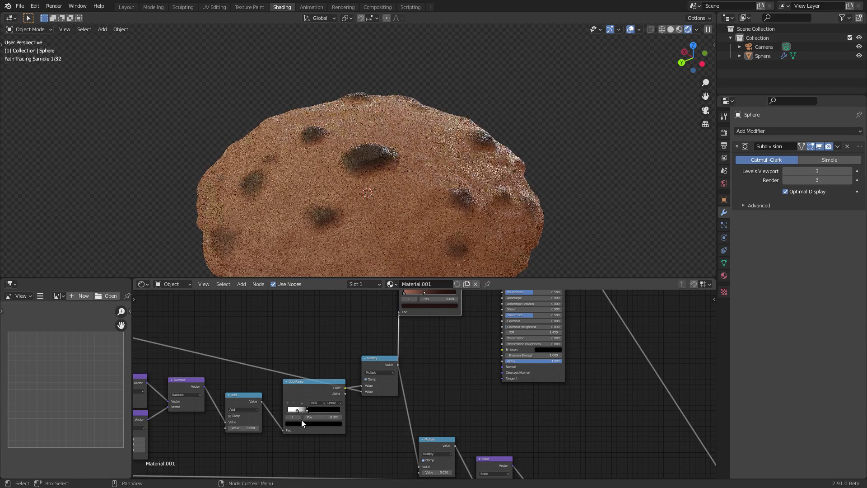
Step: Switch the chip Voronoi Texture to 4D and set its W value to 1.500 to rearrange the chips
middle_click_drag(102, 408, 393, 386)
scroll(304, 402, "up", 2)
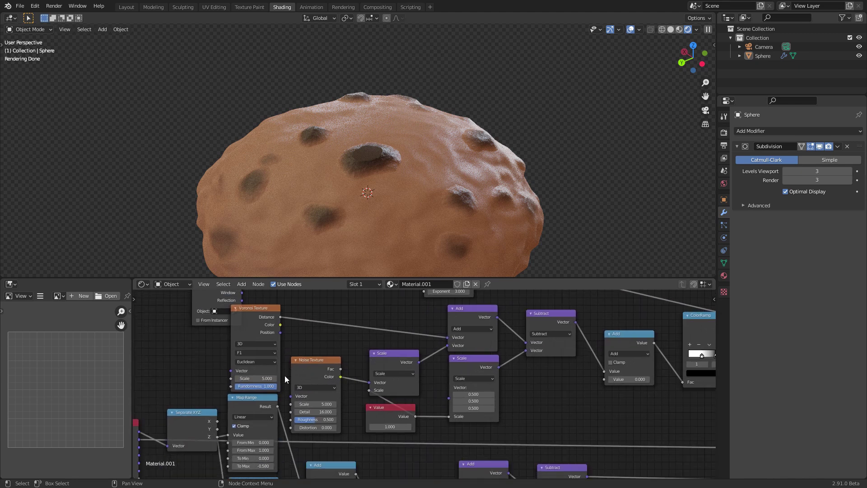
left_click(243, 344)
left_click(245, 377)
left_click_drag(256, 386, 306, 387)
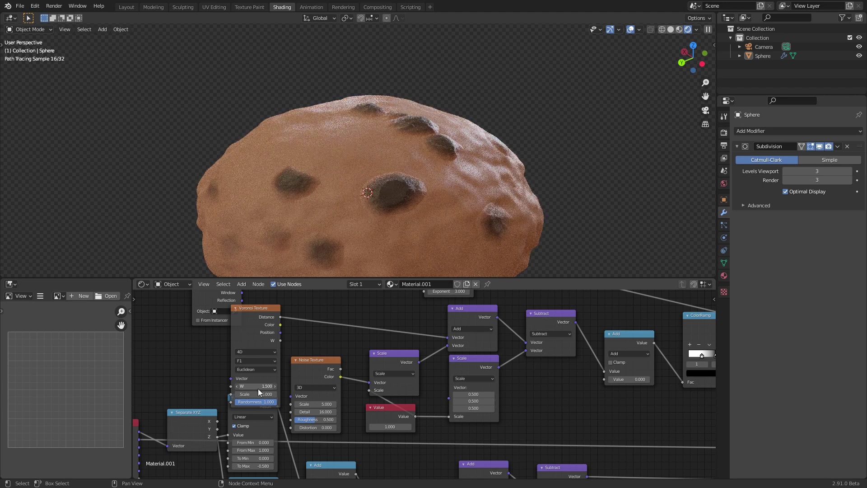
Step: Lighten the cookie colour ramp's first stop to hue 0.051, saturation 0.385 and value 0.854, and inspect the cookie
scroll(421, 189, "down", 7)
middle_click_drag(581, 386, 402, 181)
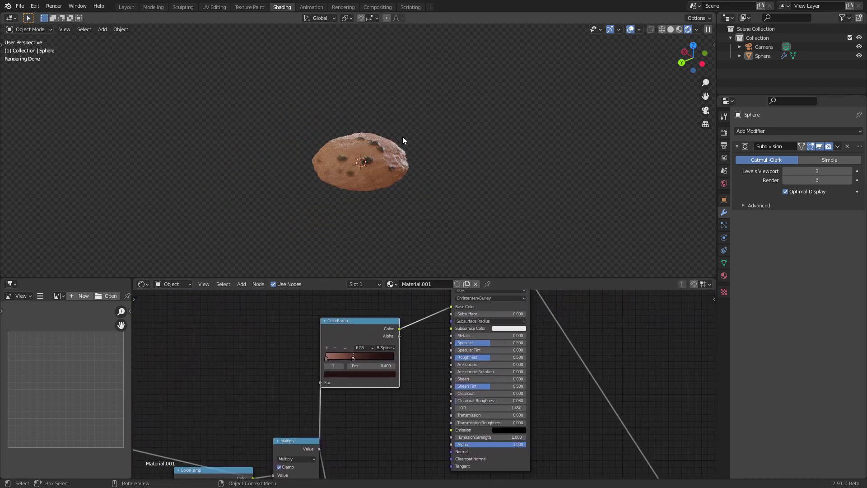
scroll(385, 163, "up", 4)
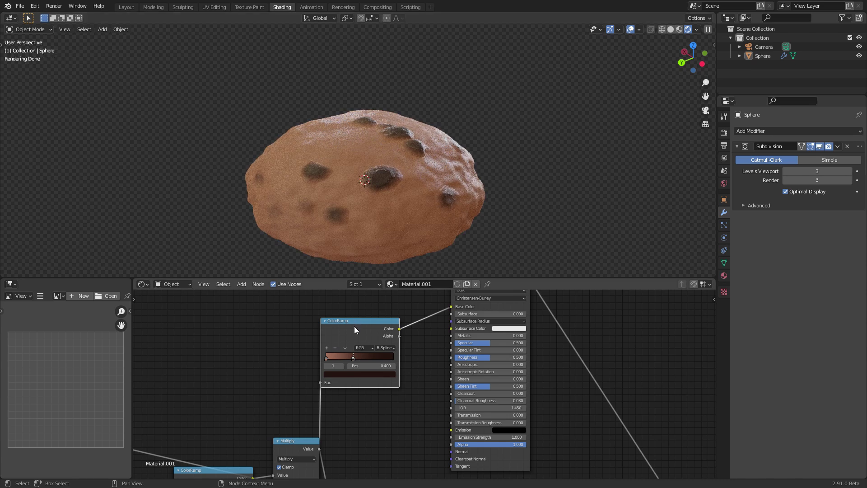
left_click(326, 359)
left_click(342, 375)
left_click_drag(350, 322, 347, 317)
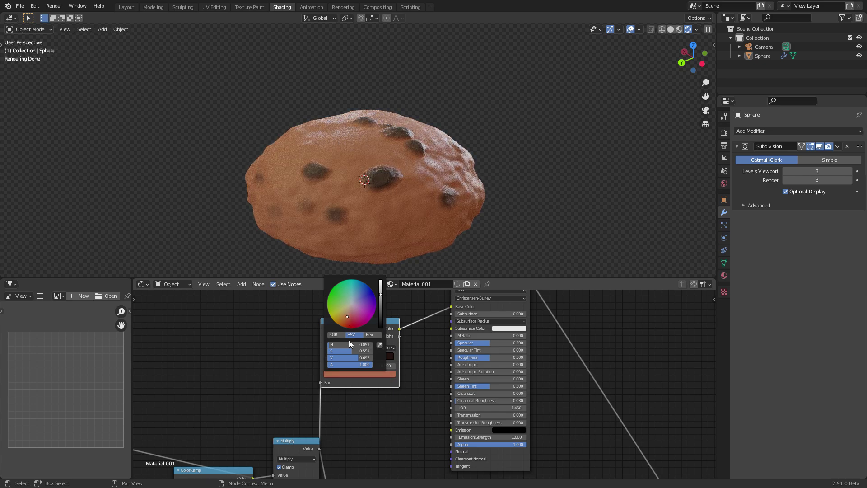
left_click_drag(352, 351, 345, 352)
left_click_drag(380, 295, 381, 286)
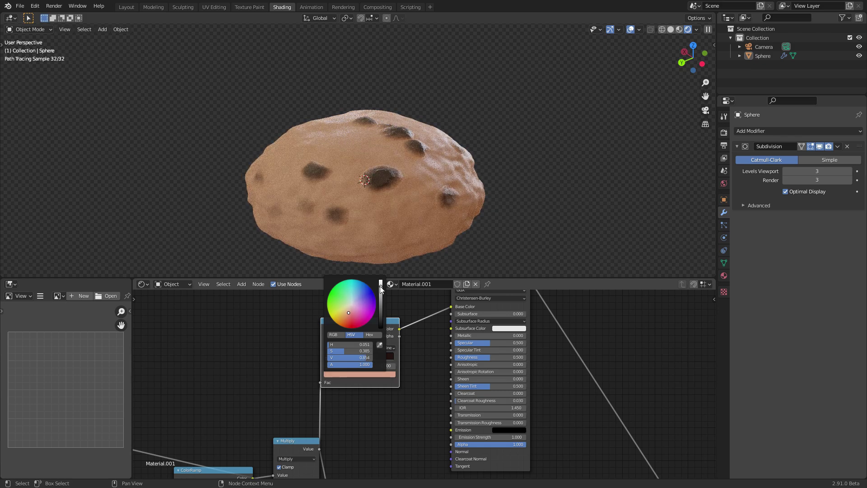
middle_click_drag(370, 136, 446, 147)
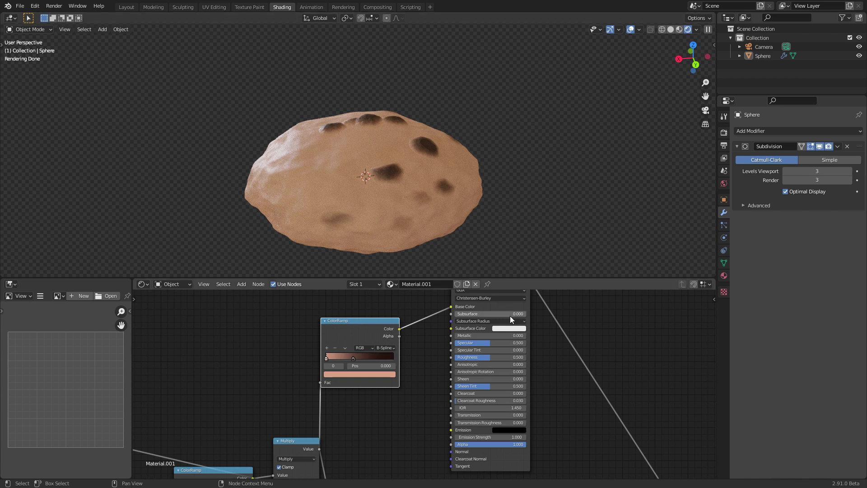
Step: Insert another ColorRamp after the previewed chip mask Multiply node and connect its Color output to the Principled BSDF's Roughness
middle_click_drag(388, 363, 372, 332)
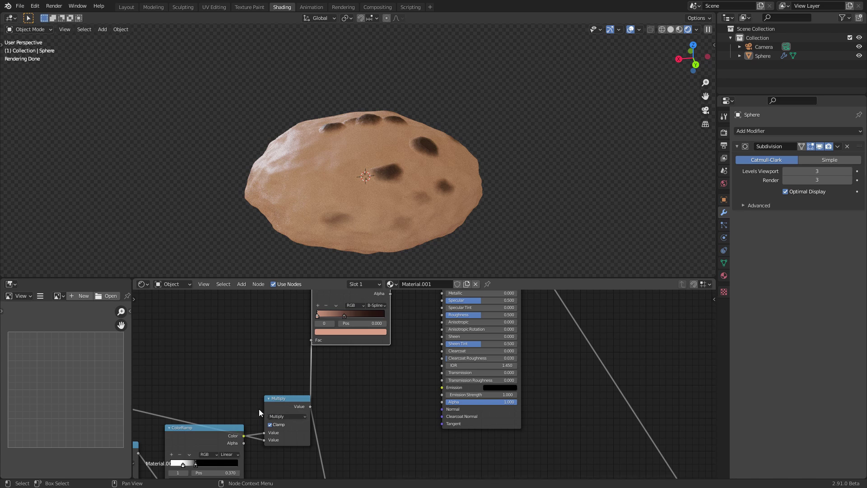
left_click(278, 405, "ctrl+shift")
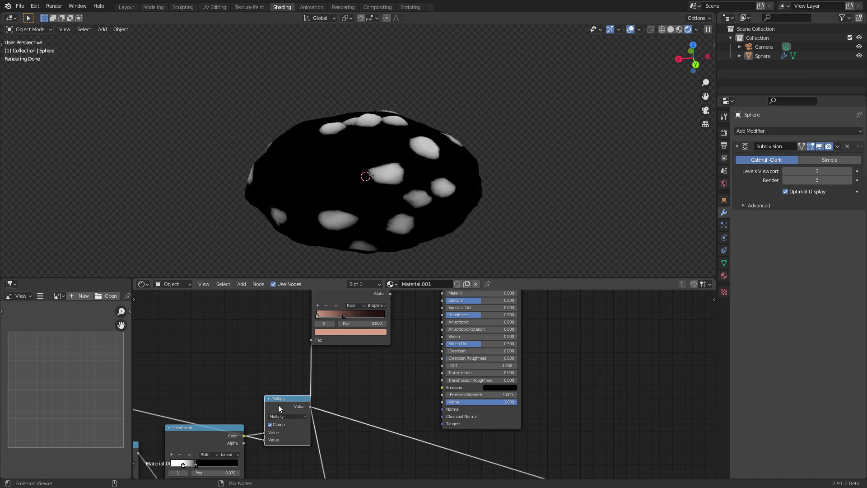
key("shift+a")
left_click(356, 364)
type("colorramp")
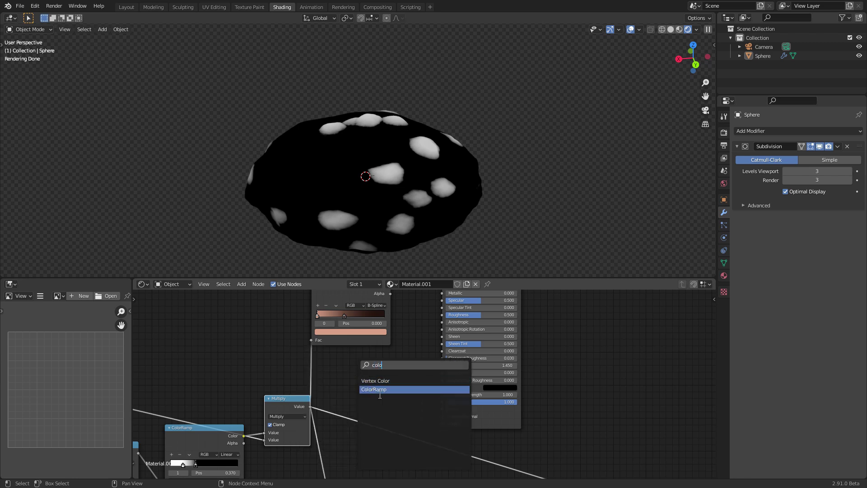
key("Return")
left_click(400, 395)
left_click_drag(400, 395, 447, 315)
middle_click_drag(456, 318, 442, 377)
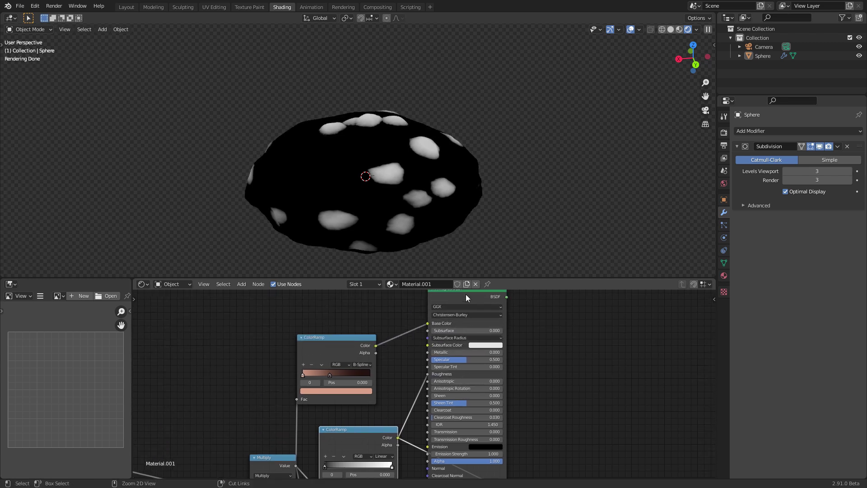
Step: Preview the Principled BSDF on the cookie and inspect its gloss from a slightly different angle
left_click(465, 293, "ctrl+shift")
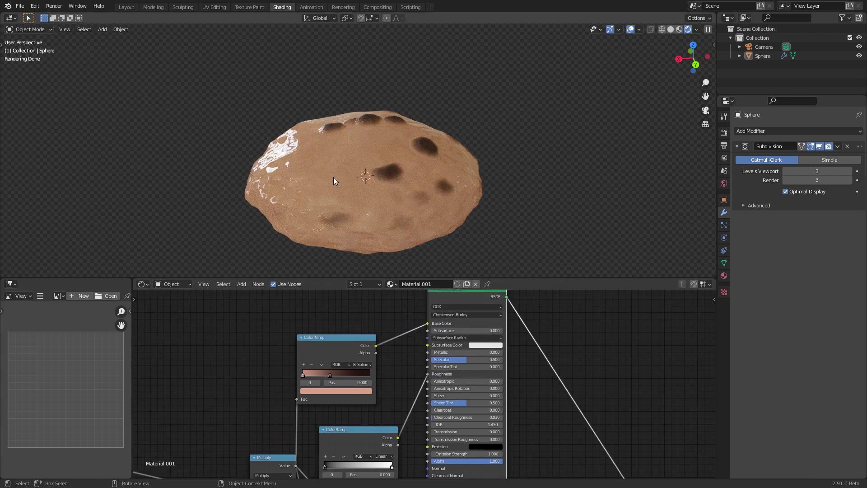
middle_click_drag(295, 166, 318, 168)
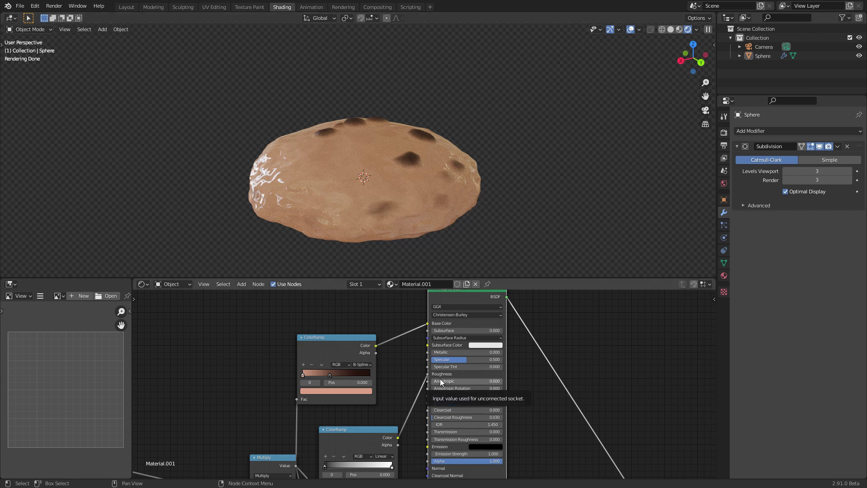
scroll(404, 405, "down", 2)
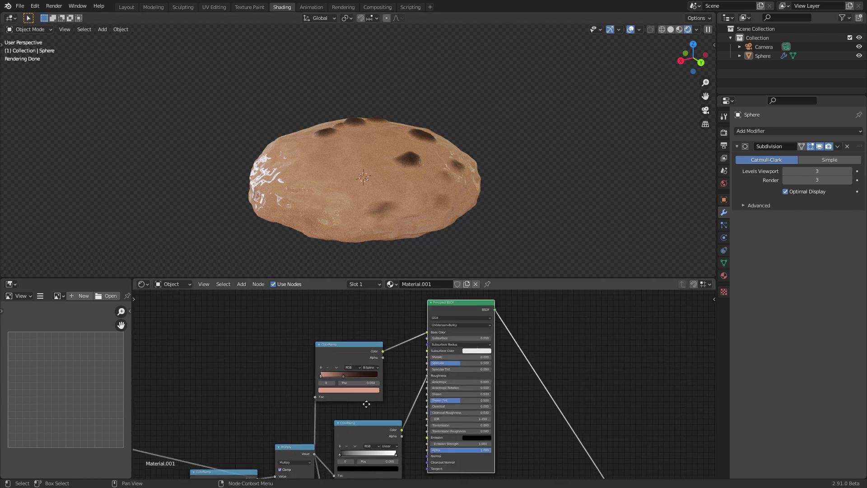
scroll(380, 405, "up", 2)
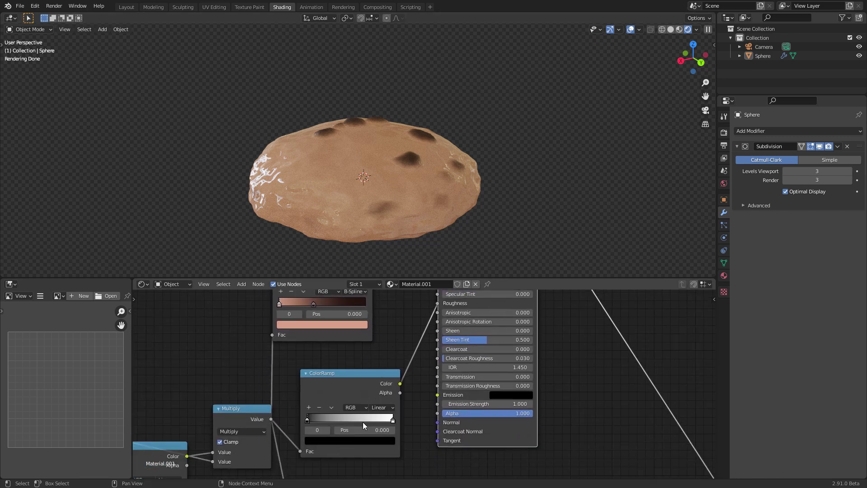
Step: Preview the roughness ColorRamp, then set its first stop to white and its last stop to a dark grey of value 0.293
left_click(361, 379, "ctrl+shift")
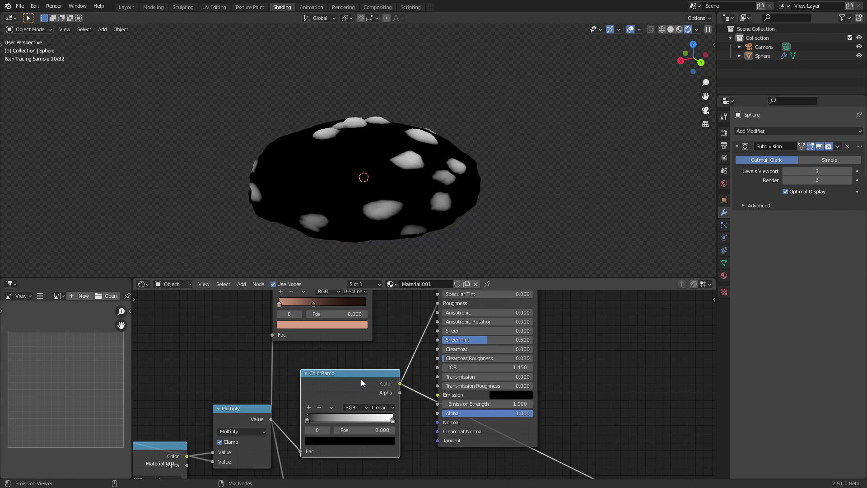
left_click(339, 440)
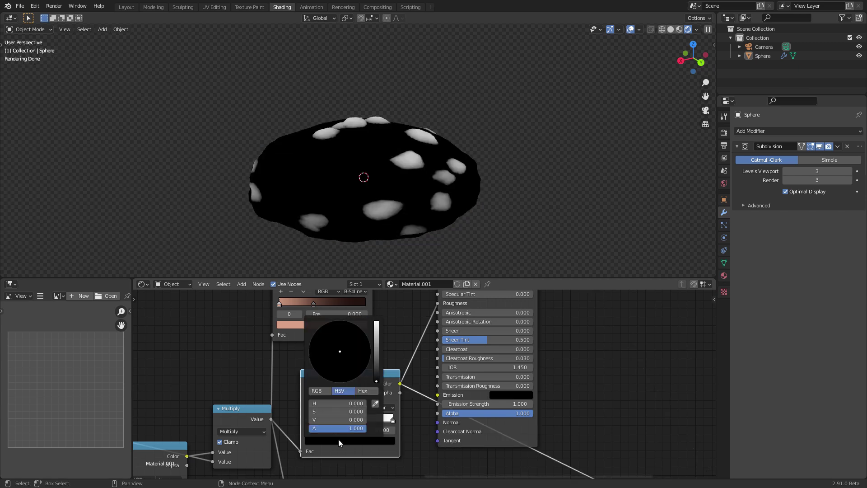
left_click(378, 331)
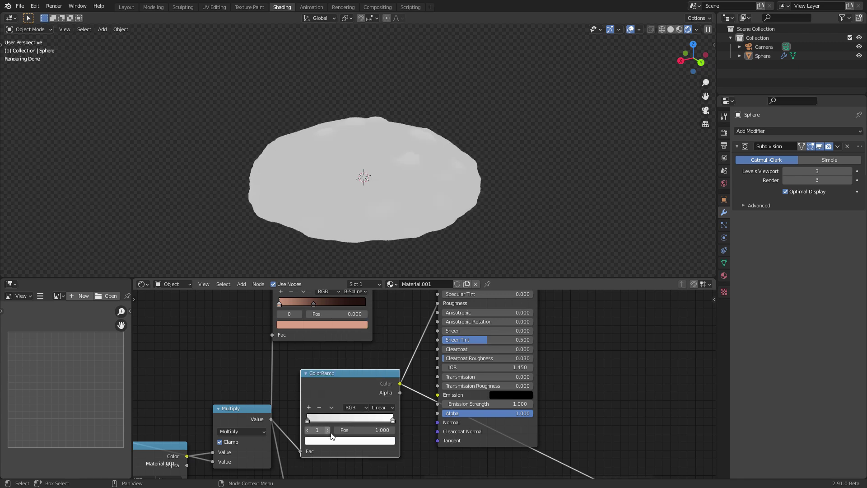
left_click(333, 442)
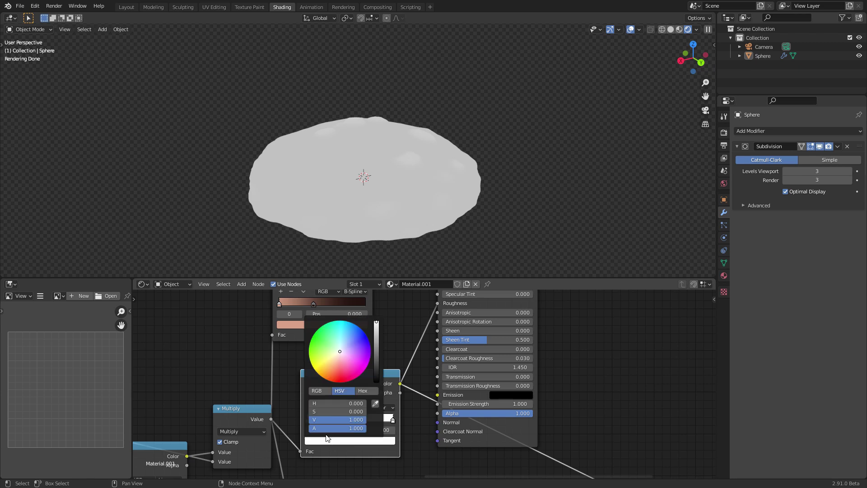
left_click(376, 361)
left_click_drag(376, 361, 376, 370)
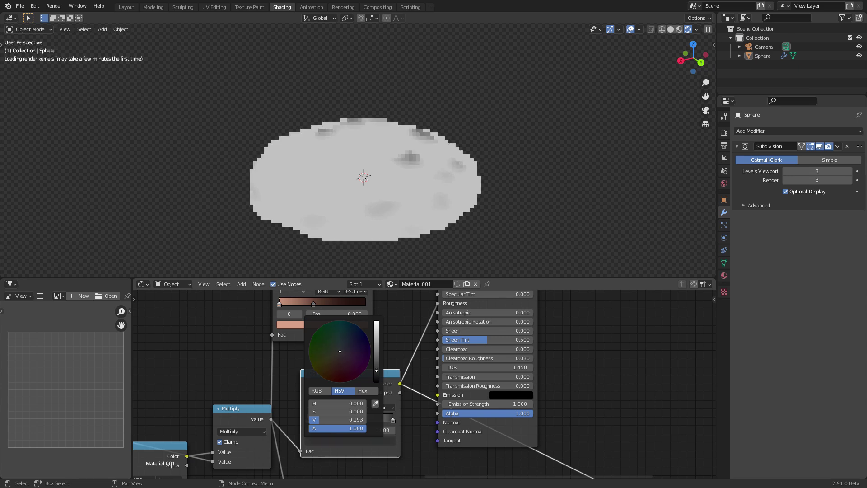
Step: Return the preview to the full Principled BSDF and check the cookie's surface with the new roughness
middle_click_drag(568, 350, 515, 418)
middle_click_drag(444, 294, 443, 359)
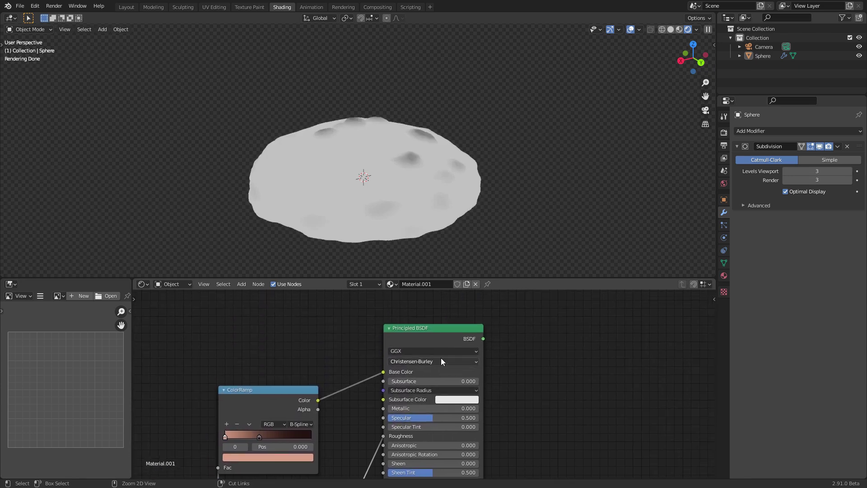
left_click(430, 336, "ctrl+shift")
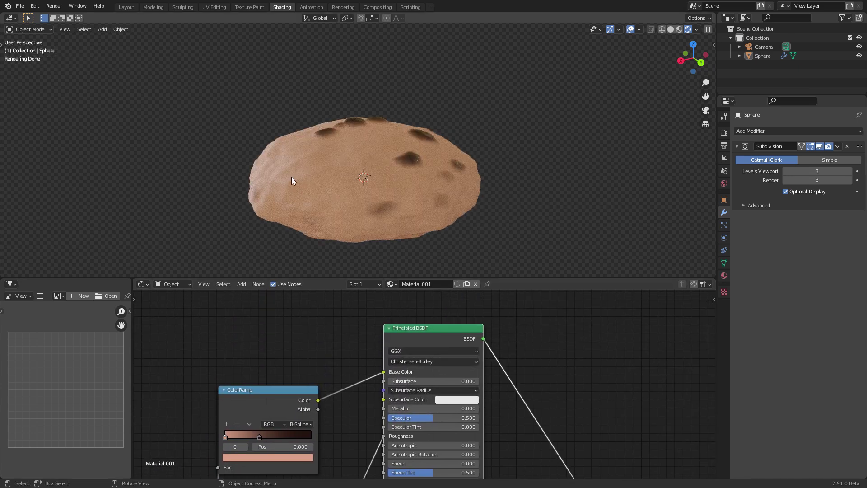
mouse_move(413, 164)
middle_mouse_down()
mouse_move(405, 179)
mouse_move(326, 173)
mouse_move(316, 156)
mouse_move(418, 173)
middle_mouse_up()
Step: Look over the chip mask nodes, from the roughness ColorRamp back to the vector Scale and Subtract nodes
middle_click_drag(298, 384, 326, 344)
middle_click_drag(368, 421, 361, 379)
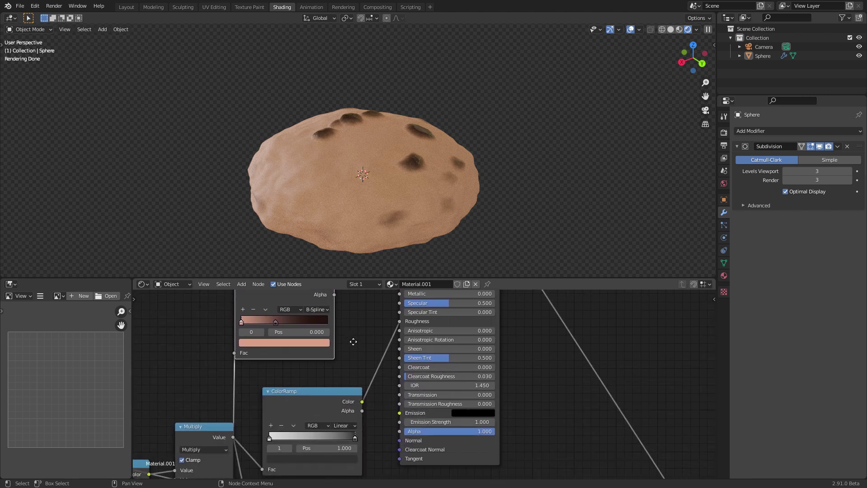
middle_click_drag(182, 459, 296, 402)
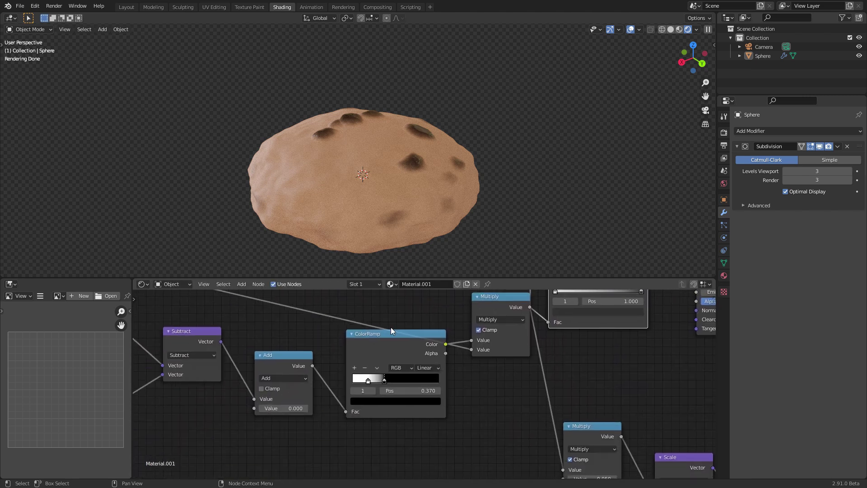
mouse_move(296, 408)
left_mouse_down()
mouse_move(304, 408)
mouse_move(213, 408)
mouse_move(296, 407)
left_mouse_up()
middle_click_drag(272, 387, 441, 359)
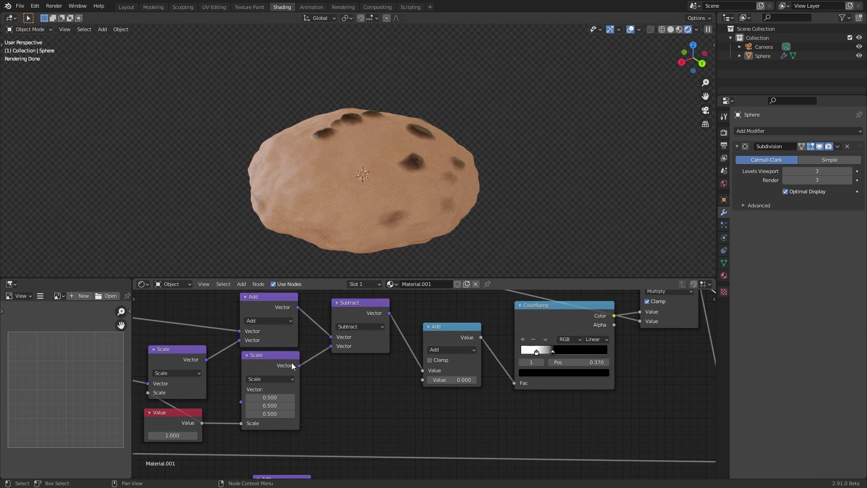
middle_click_drag(294, 366, 291, 401)
middle_click_drag(443, 380, 274, 393)
scroll(425, 383, "down", 4)
middle_click_drag(442, 368, 390, 375)
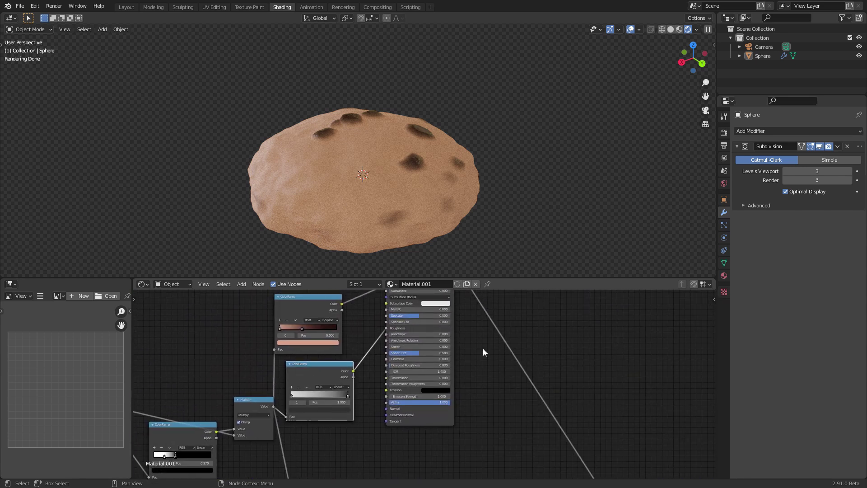
Step: Move the Principled BSDF away from the ColorRamps and add a Bump node, connecting its Normal output to the shader's Normal input
middle_click_drag(473, 399, 426, 401)
left_click_drag(368, 316, 461, 328)
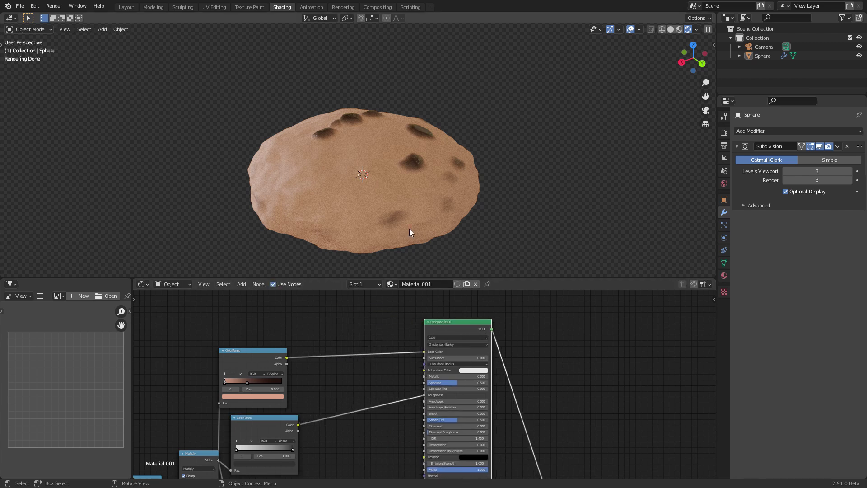
key("shift+a")
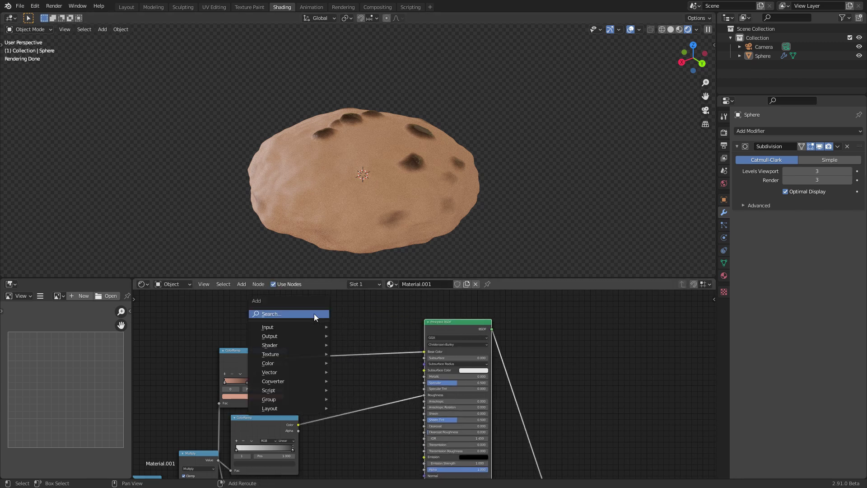
left_click(314, 314)
type("bum")
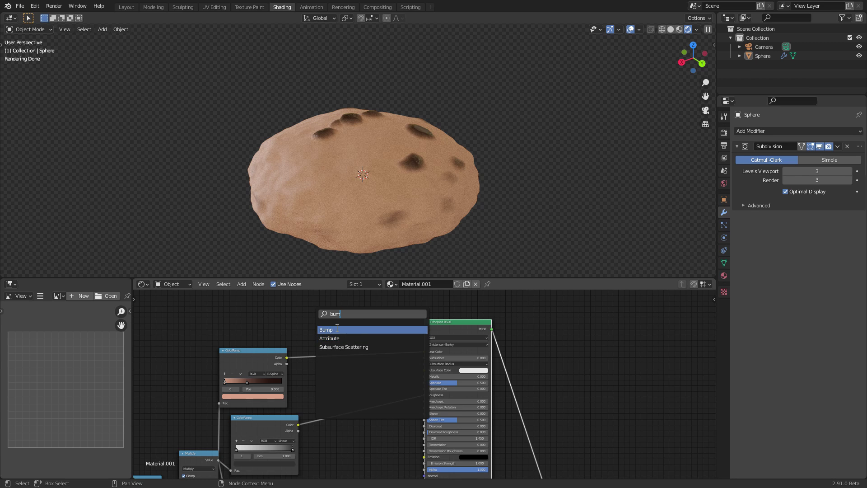
left_click(327, 329)
left_click(367, 453)
scroll(432, 451, "up", 3)
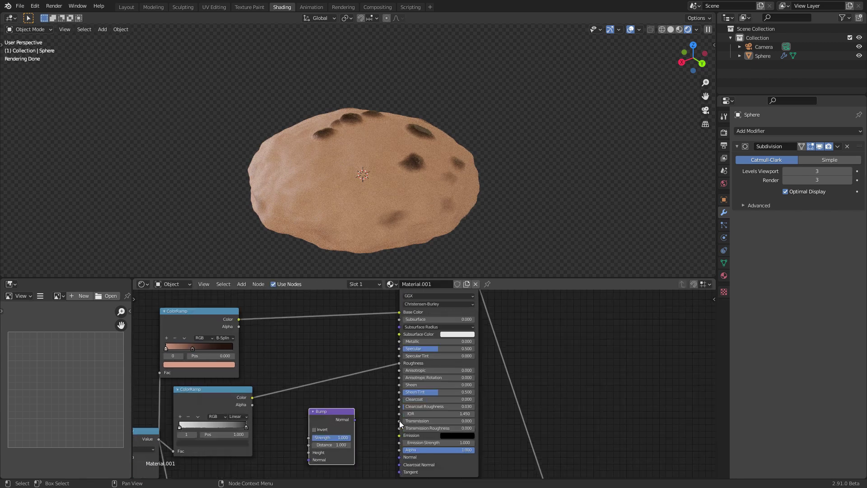
left_click_drag(337, 410, 394, 457)
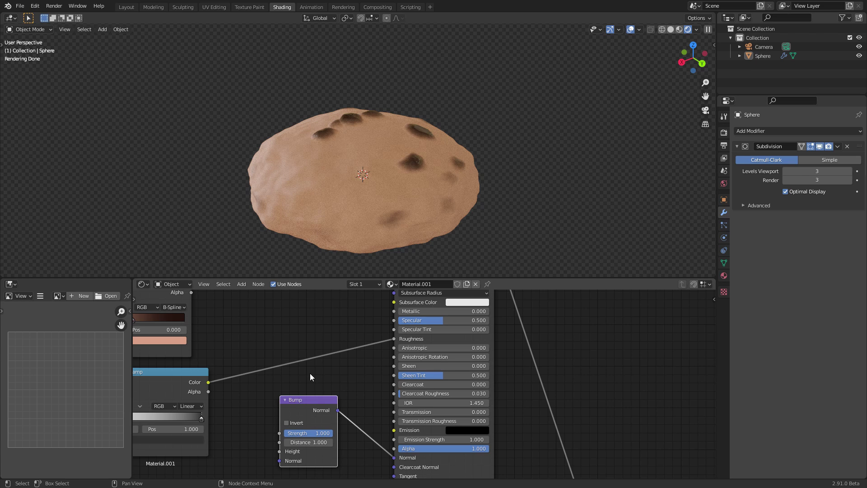
Step: Add a Noise Texture node beside the cookie colour ColorRamp and save the file
middle_click_drag(203, 339, 442, 395)
key("shift+a")
left_click(238, 316)
type("noise")
key("Return")
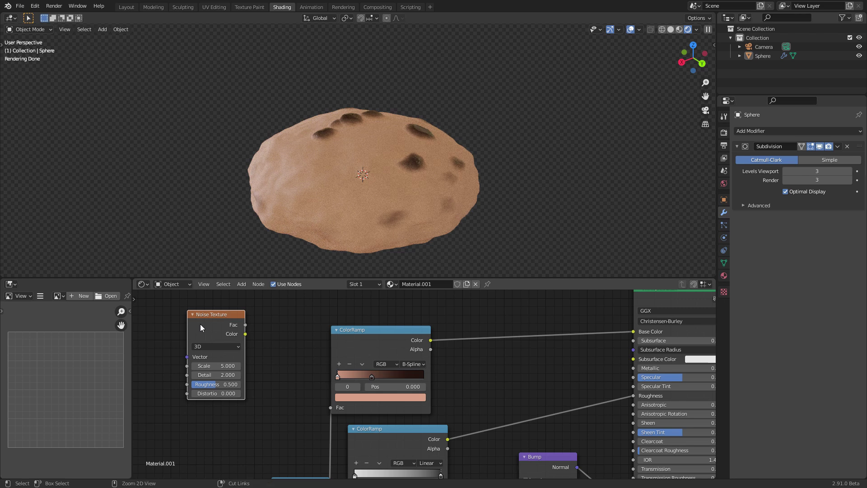
key("ctrl+s")
key("Home")
scroll(290, 355, "up", 6)
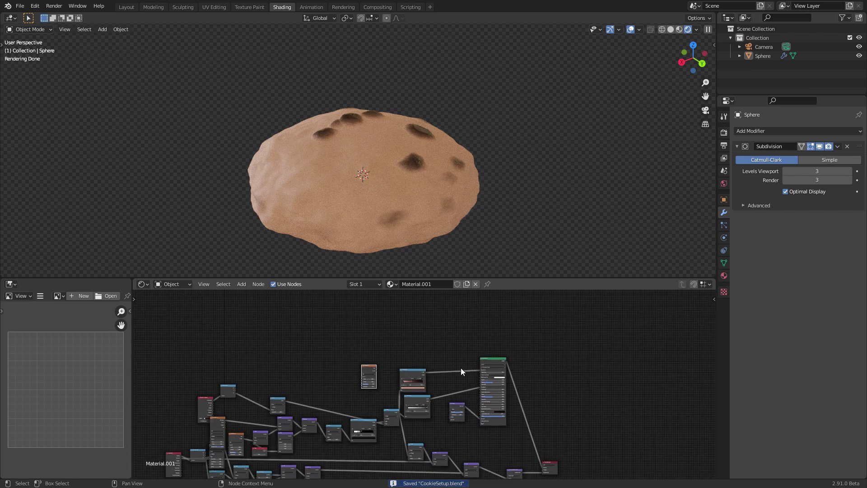
scroll(354, 347, "up", 1)
middle_click_drag(299, 337, 385, 351)
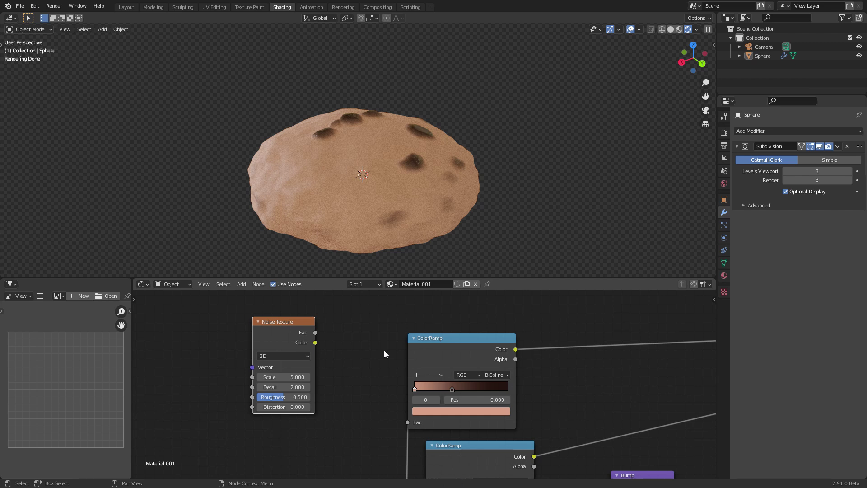
Step: Preview the new Noise Texture on the cookie, set its Scale to 200 and examine the grain up close
left_click(288, 327, "ctrl+shift")
double_click(292, 377)
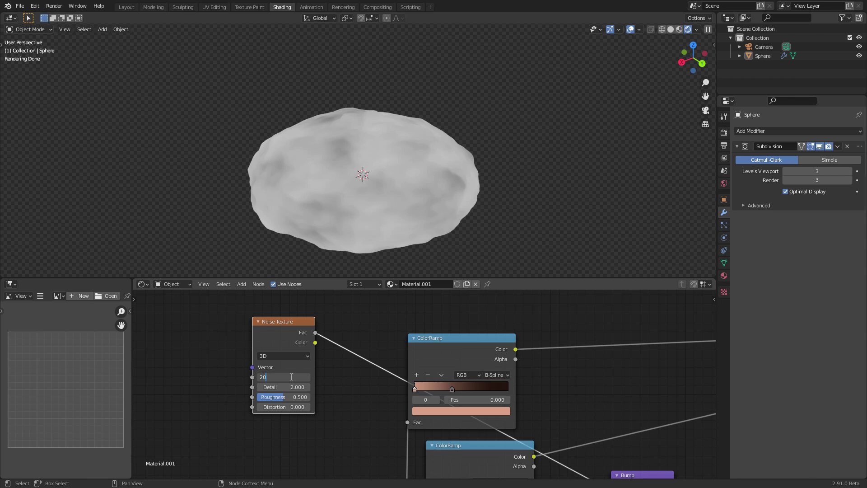
key("Return")
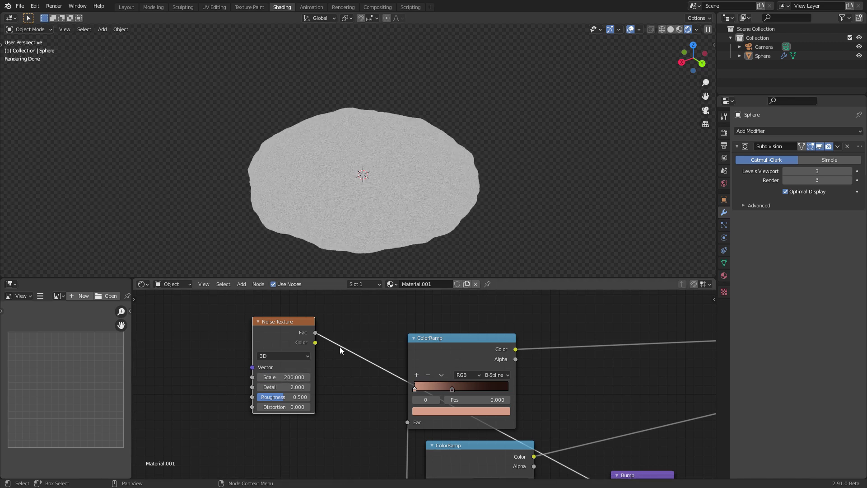
scroll(336, 365, "down", 3)
scroll(411, 142, "up", 4)
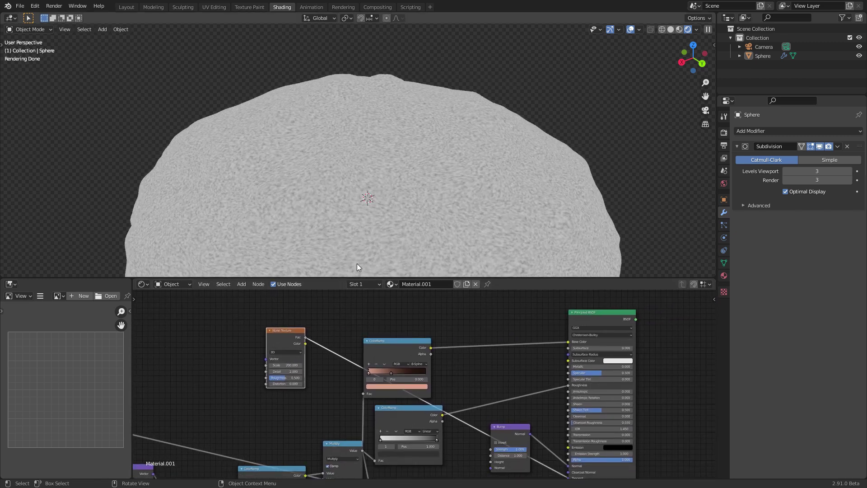
Step: Connect the Noise Texture's Fac to the Bump node's Height and preview the Principled BSDF on the cookie
mouse_move(305, 337)
left_mouse_down()
mouse_move(514, 406)
mouse_move(490, 462)
left_mouse_up()
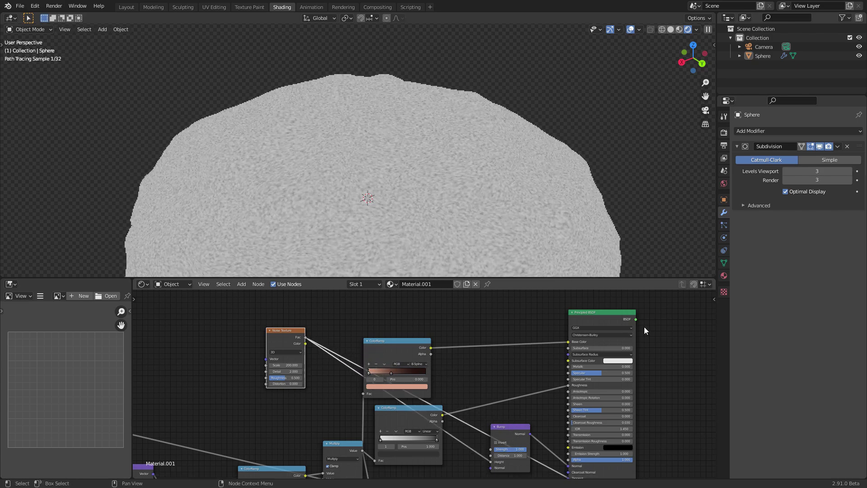
left_click(605, 317, "ctrl+shift")
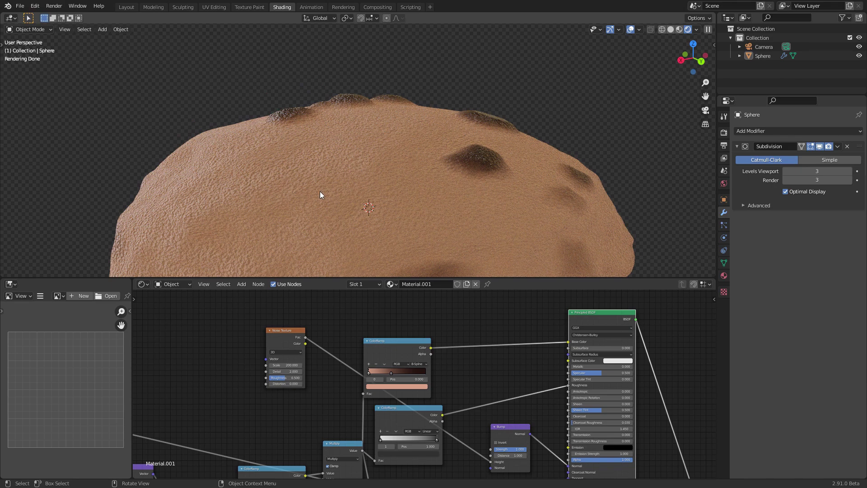
scroll(325, 187, "down", 3)
mouse_move(349, 188)
middle_mouse_down()
mouse_move(383, 199)
mouse_move(416, 248)
middle_mouse_up()
Step: Set the bump Noise Texture's Scale to 350
middle_click_drag(383, 369, 370, 353)
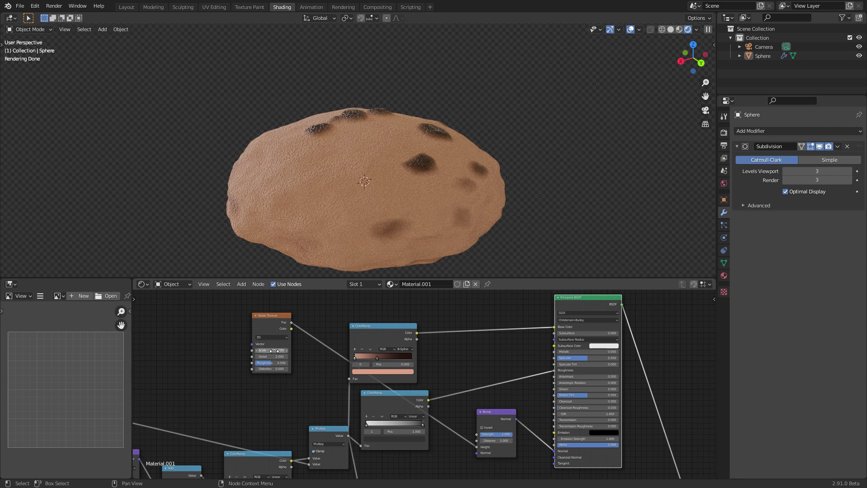
type("350")
key("Return")
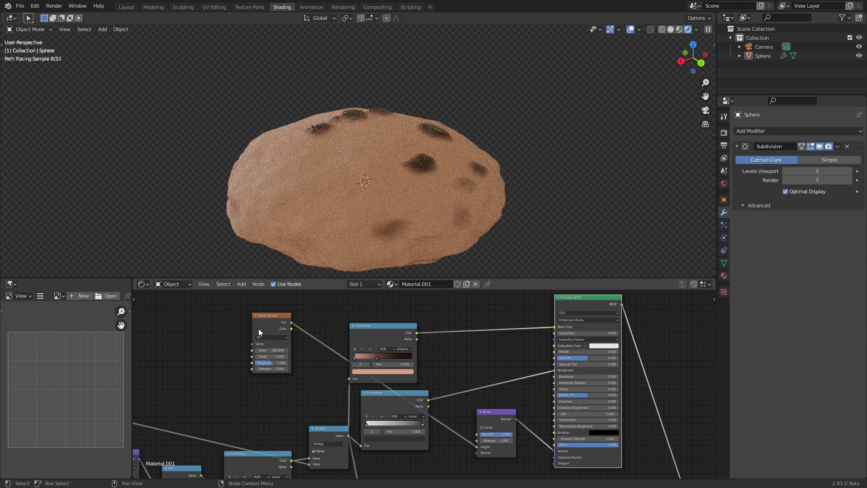
Step: Insert a Math node between the Noise Texture's Fac output and the Bump node's Height input
middle_click_drag(497, 427, 450, 404)
scroll(450, 405, "up", 2)
left_click_drag(462, 424, 484, 425)
middle_click_drag(485, 393, 524, 408)
middle_click_drag(417, 383, 500, 431)
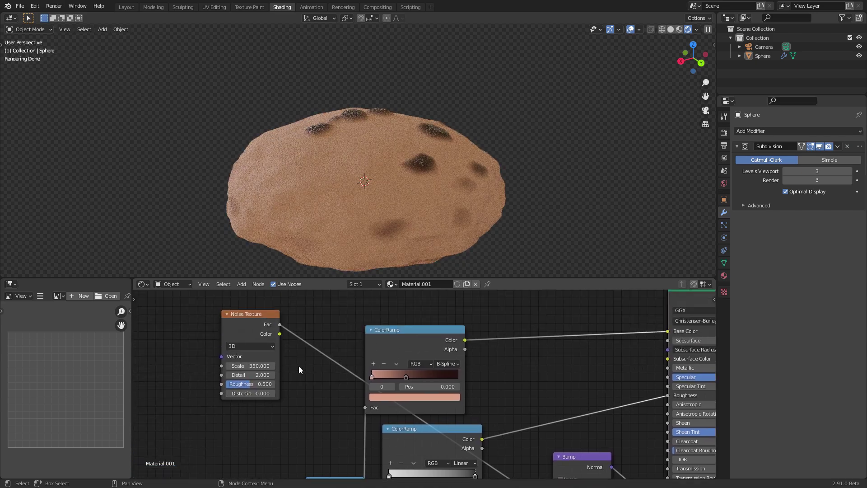
key("shift+a")
left_click(298, 306)
type("add")
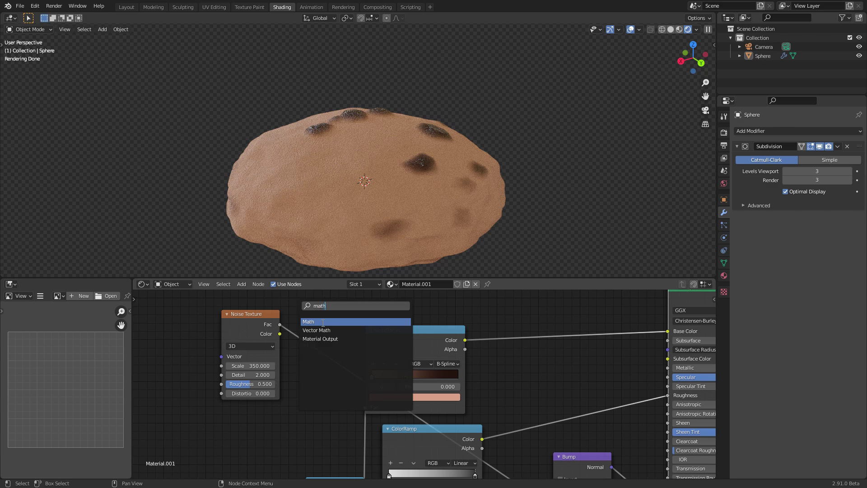
key("Return")
left_click(333, 336)
Step: Switch the inserted Math node's operation to Multiply with its second value at 0
double_click(333, 373)
type("0")
key("Return")
double_click(333, 372)
left_click(315, 342)
left_click(316, 346)
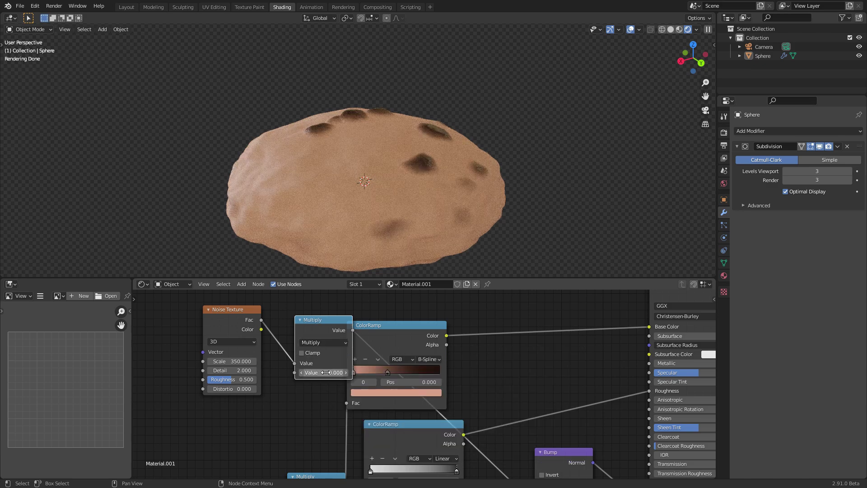
Step: Try a noise multiplier of 5, settle on 0.5, and move the Multiply node clear of the cookie colour ColorRamp
type("1")
key("Return")
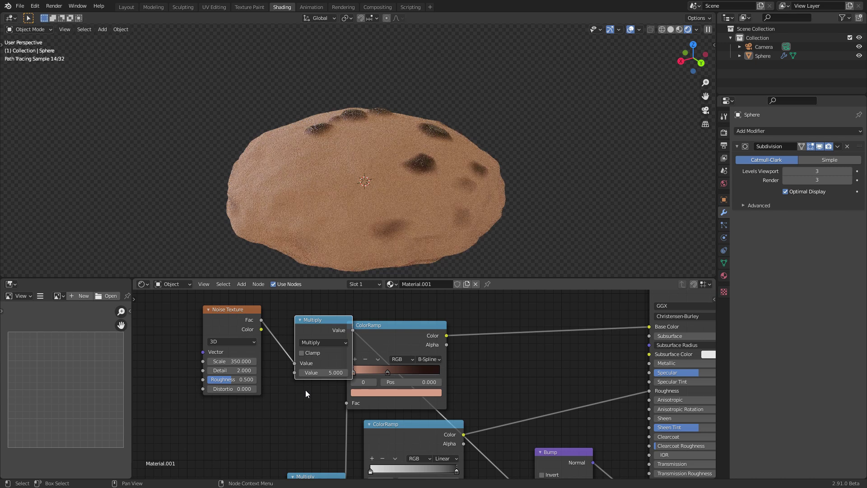
key("Escape")
double_click(324, 371)
type(".5")
key("Return")
left_click_drag(326, 327, 311, 340)
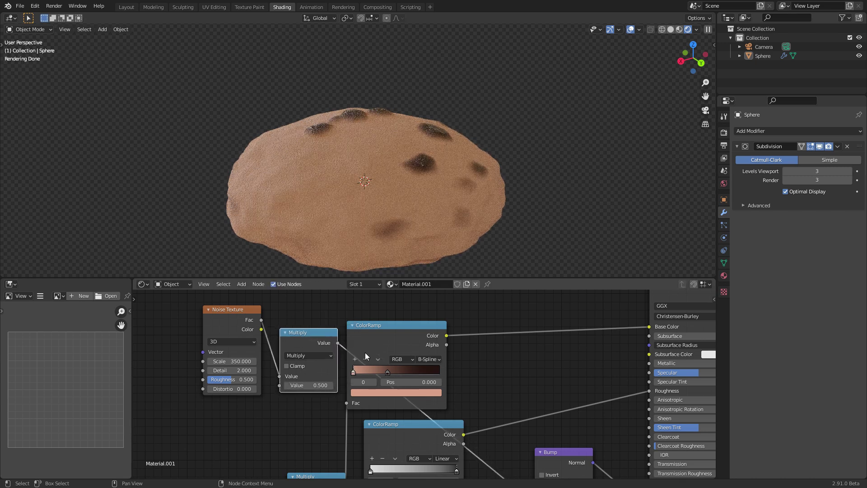
Step: Examine the fine noise bump on the cookie surface and the chocolate chips up close
middle_click_drag(392, 375, 365, 331)
scroll(395, 341, "down", 4)
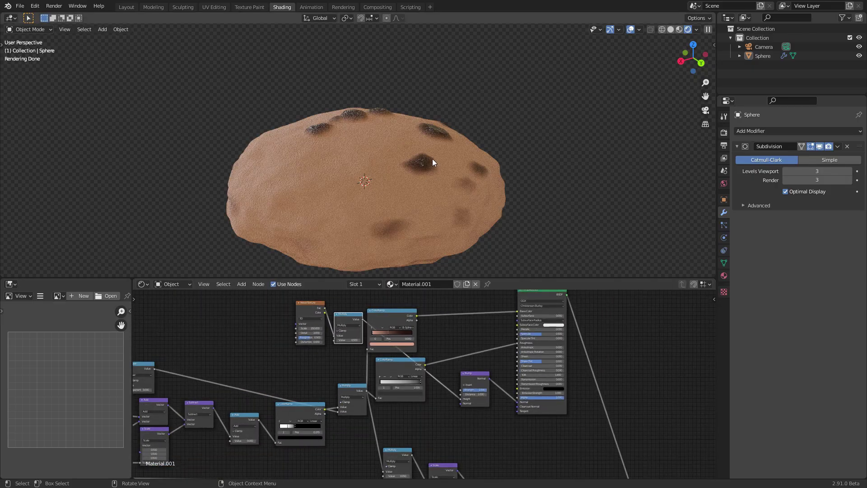
scroll(429, 166, "up", 5)
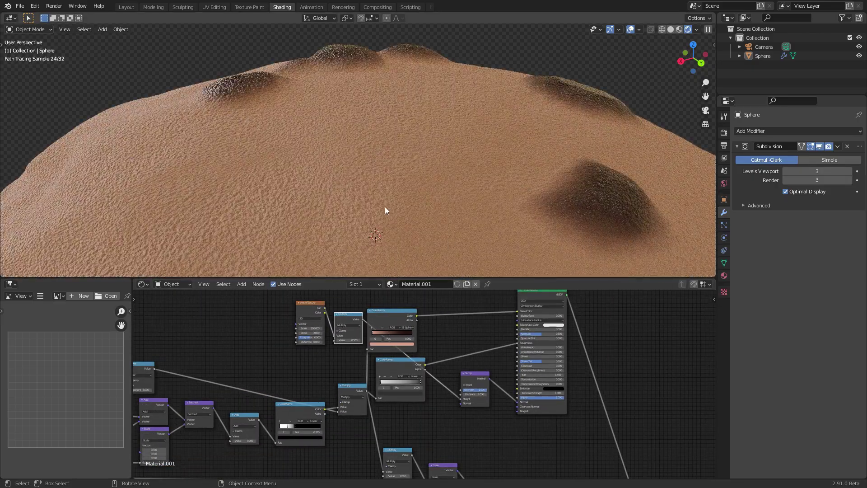
middle_click_drag(387, 209, 475, 188)
scroll(462, 192, "up", 6)
middle_click_drag(224, 83, 277, 135)
scroll(277, 134, "down", 8)
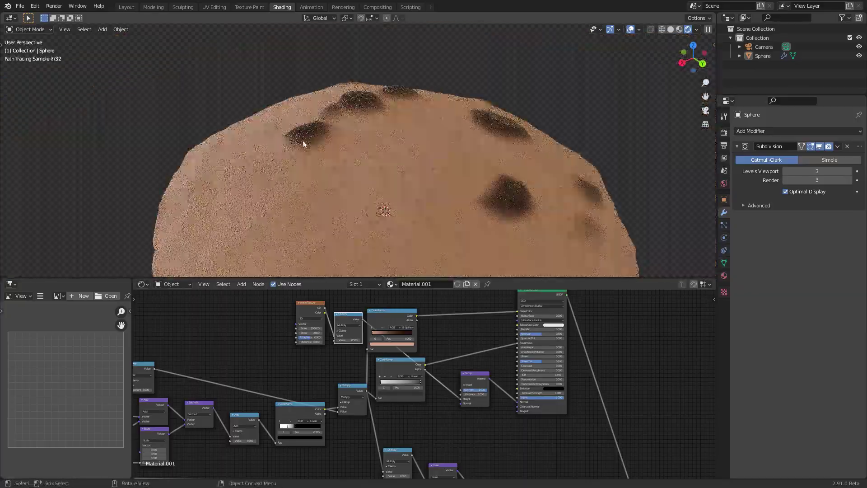
Step: Preview the chip mask ColorRamp and insert a copy of the noise Multiply node before the Bump node's Height input
middle_click_drag(437, 423, 393, 376)
scroll(375, 348, "up", 3)
left_click(232, 364, "ctrl+shift")
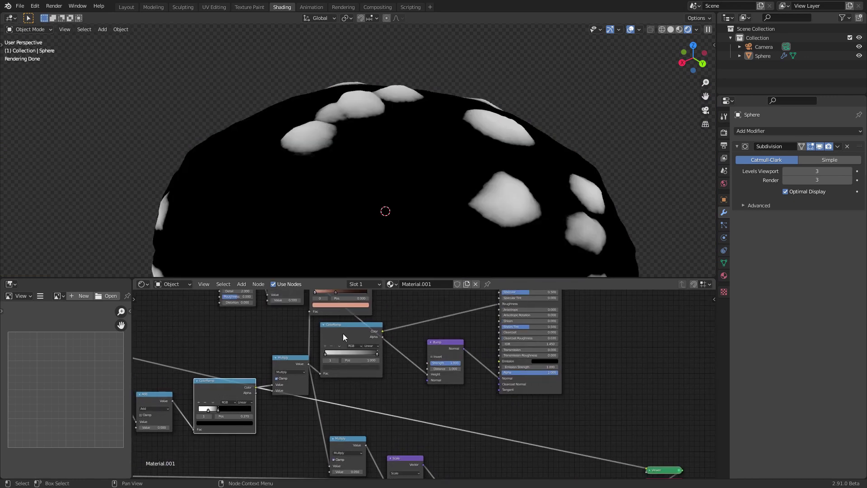
middle_click_drag(343, 333, 352, 367)
left_click(286, 303)
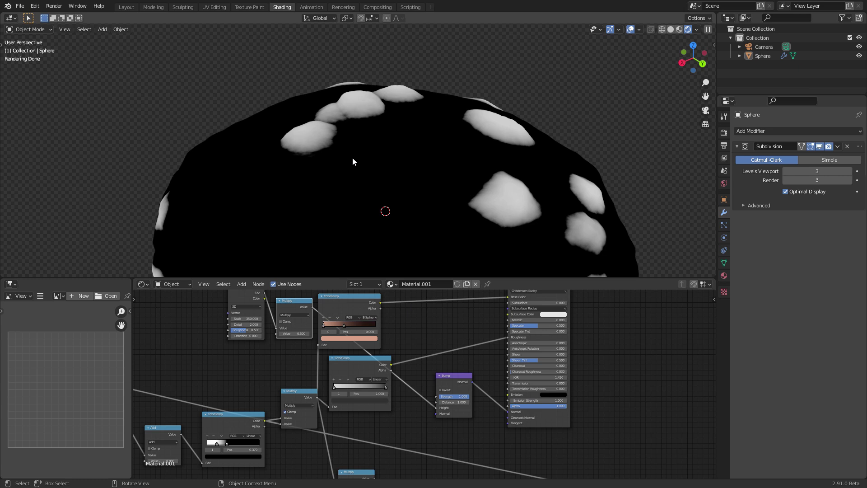
key("shift+d")
left_click(425, 397)
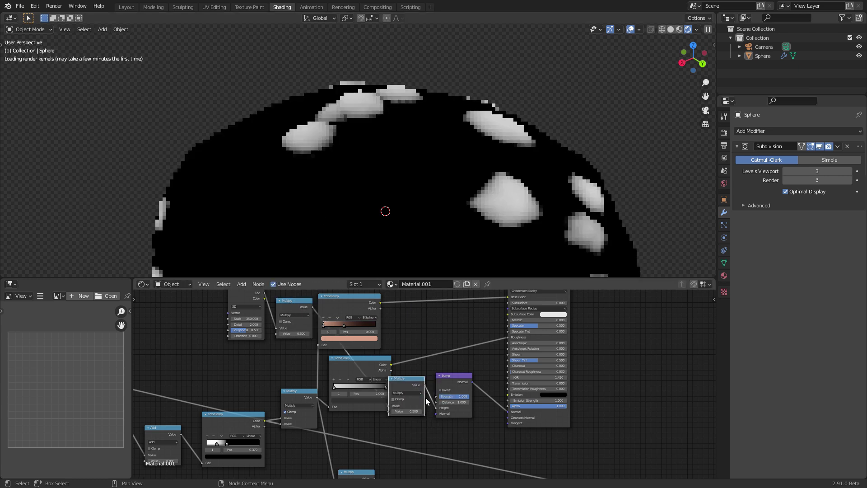
Step: Switch the inserted node to Subtract with Clamp enabled and feed the chip mask ColorRamp's colour into its second value
left_click(404, 394)
left_click(390, 411)
left_click_drag(266, 422, 380, 411)
left_click_drag(398, 381, 418, 380)
left_click(402, 400)
Step: Preview the Principled BSDF and examine the bump on the chips and the surrounding dough
middle_click_drag(489, 374, 416, 440)
left_click(476, 340, "ctrl+shift")
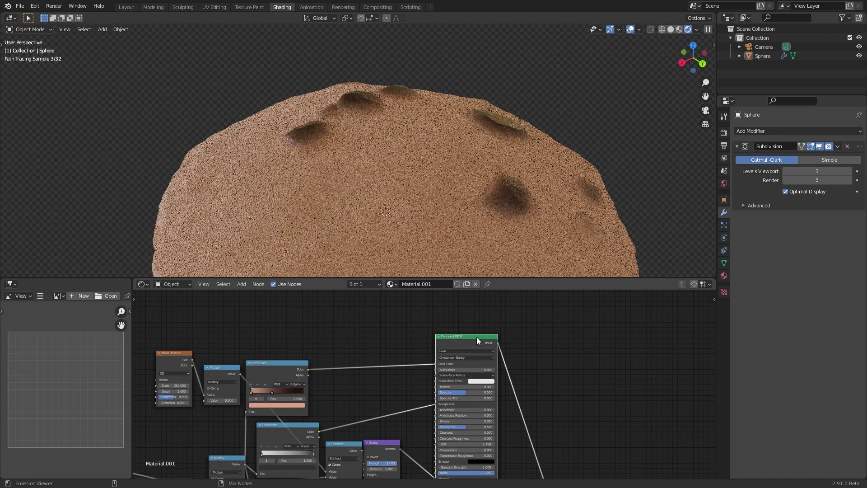
scroll(407, 210, "up", 4)
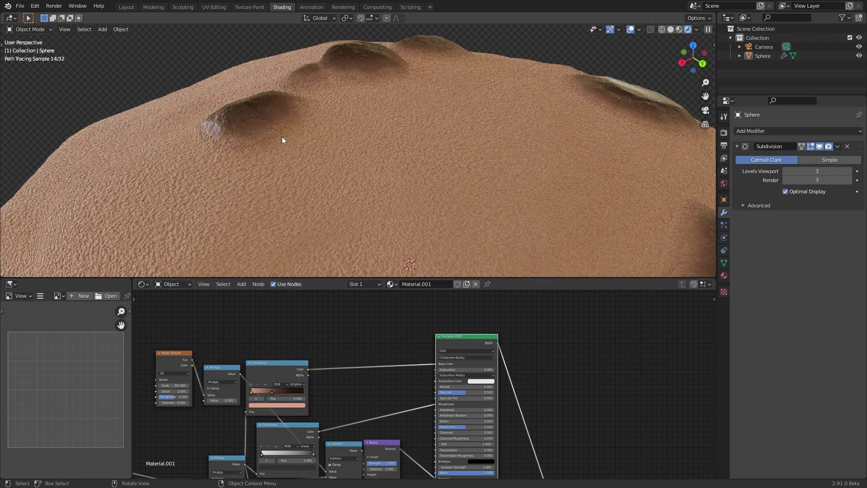
scroll(256, 126, "down", 5)
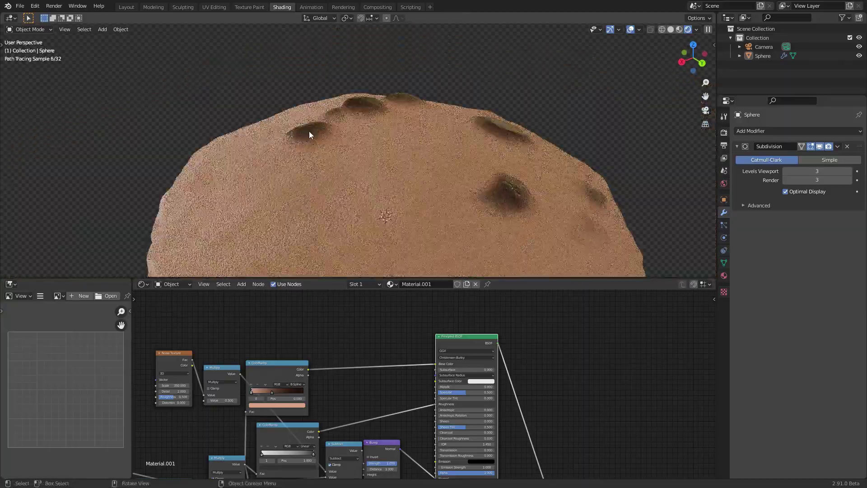
scroll(311, 133, "down", 3)
mouse_move(322, 143)
middle_mouse_down()
mouse_move(390, 189)
mouse_move(405, 213)
middle_mouse_up()
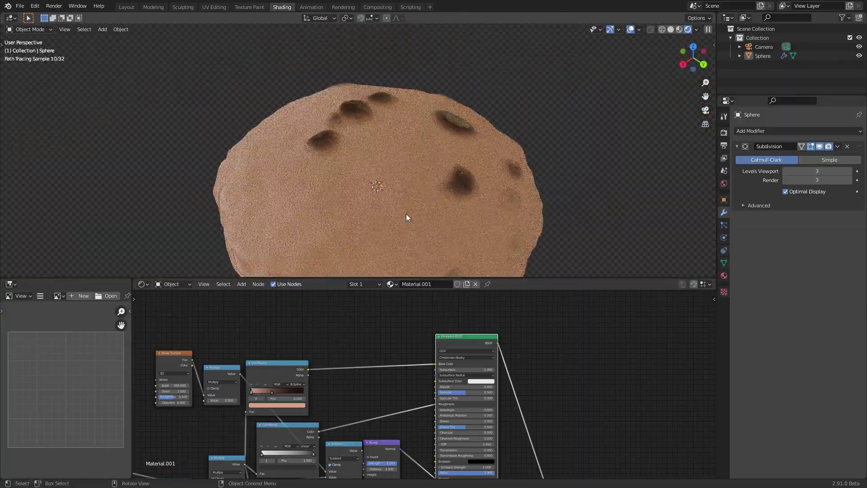
scroll(406, 212, "down", 2)
Step: Add a Voronoi Texture beside the bump Noise Texture and preview its Distance output
middle_click_drag(278, 333, 381, 311)
scroll(280, 296, "up", 1)
middle_click_drag(280, 296, 340, 326)
key("shift+a")
left_click(292, 321)
type("vor")
key("Return")
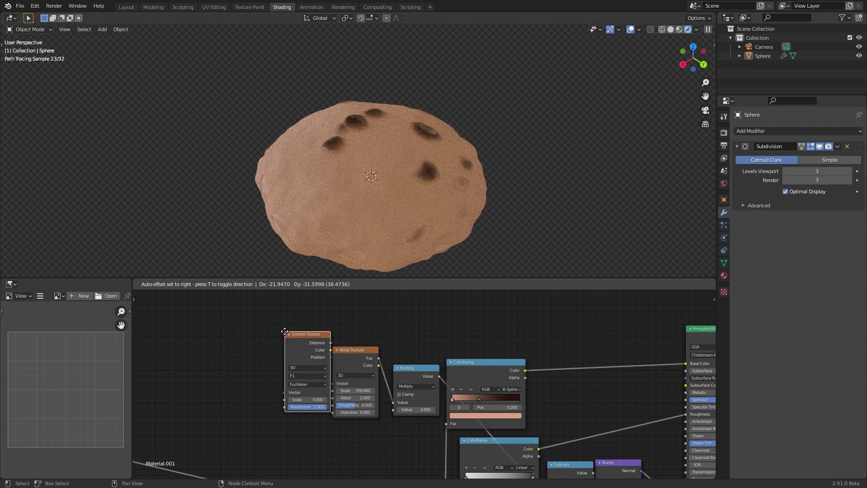
left_click(230, 325)
left_click(254, 337, "ctrl+shift")
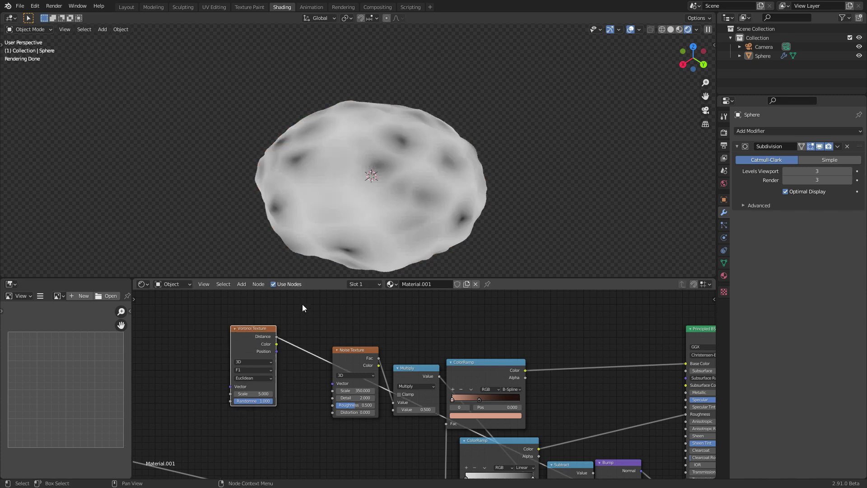
Step: Set the Voronoi Texture's feature output to Distance To Edge and move the node farther from the Noise Texture
left_click(248, 369)
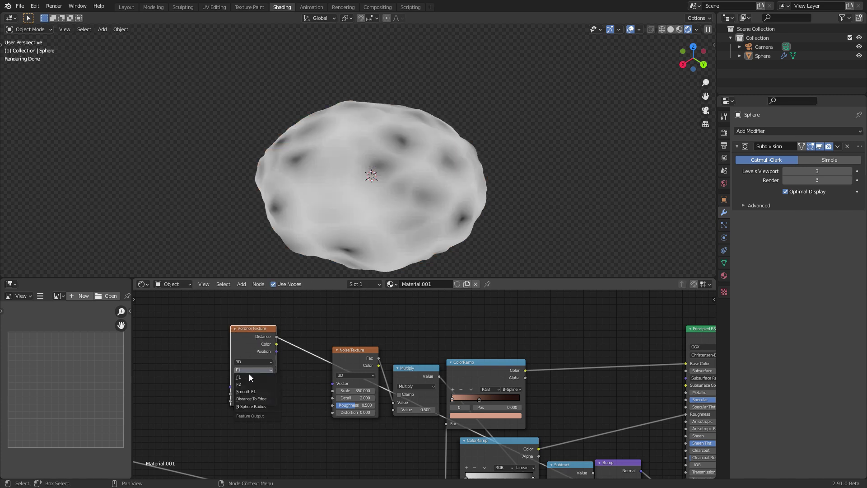
left_click(265, 399)
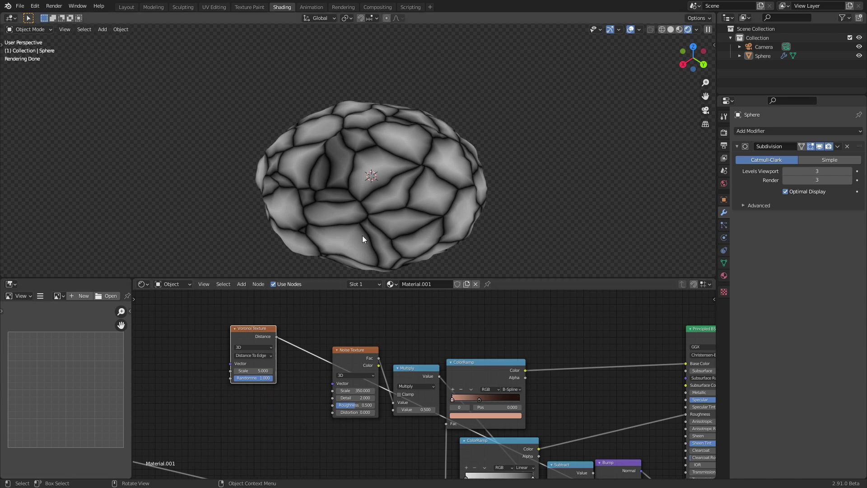
left_click_drag(253, 371, 326, 359)
key("ctrl+z")
left_click_drag(249, 334, 211, 346)
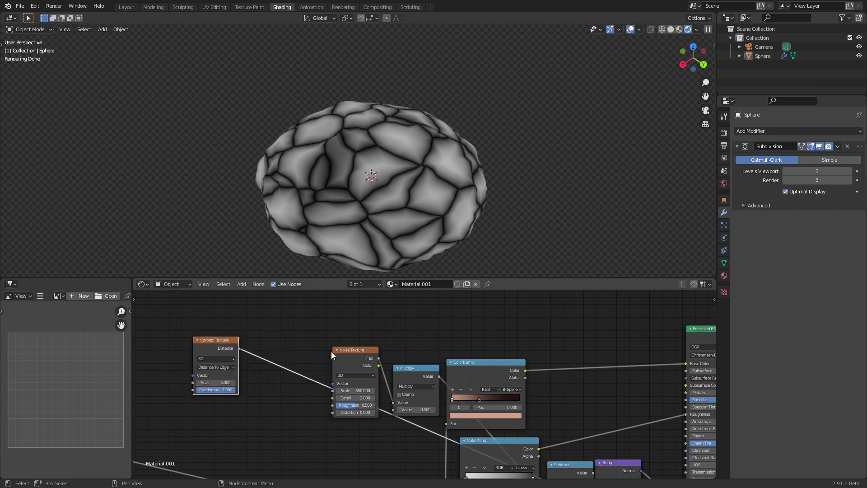
Step: Compare the Voronoi Texture's F1 output, returning it to Distance To Edge
left_click(221, 367)
left_click(205, 375)
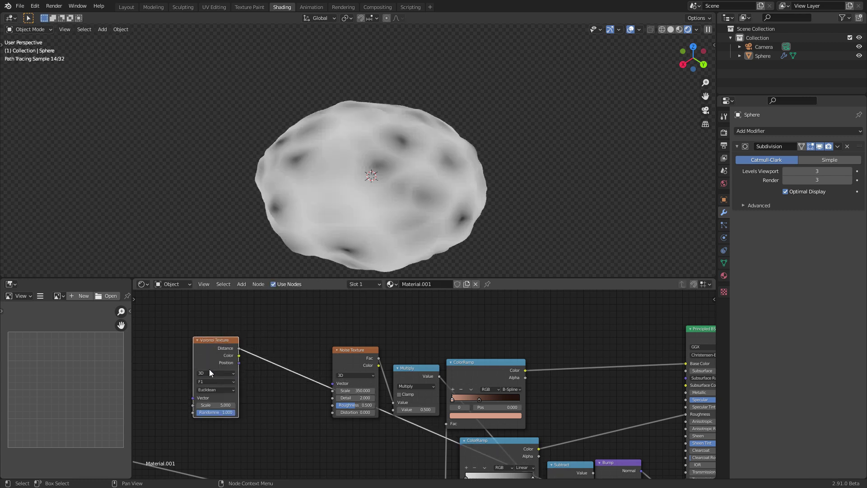
left_click(209, 382)
left_click(209, 407)
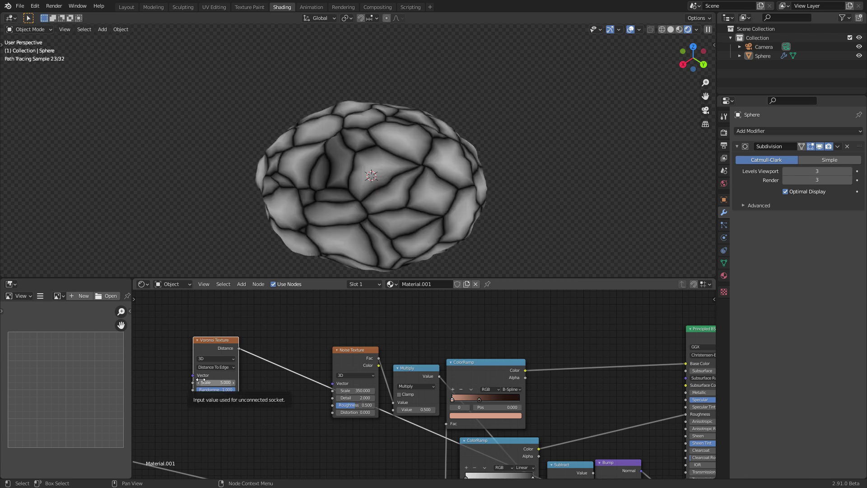
Step: Insert a copy of the Subtract node before the Bump node's Height input and switch it to Add with Clamp off
middle_click_drag(371, 393, 315, 335)
left_click_drag(515, 413, 483, 404)
key("shift+d")
left_click(538, 421)
left_click(541, 417)
left_click(541, 408)
left_click(532, 424)
Step: Connect the Voronoi Texture's Distance to the Add node's second value and preview the Principled BSDF
middle_click_drag(194, 316, 191, 319)
left_click_drag(191, 319, 535, 468)
middle_click_drag(557, 398, 460, 409)
left_click(625, 308, "ctrl+shift")
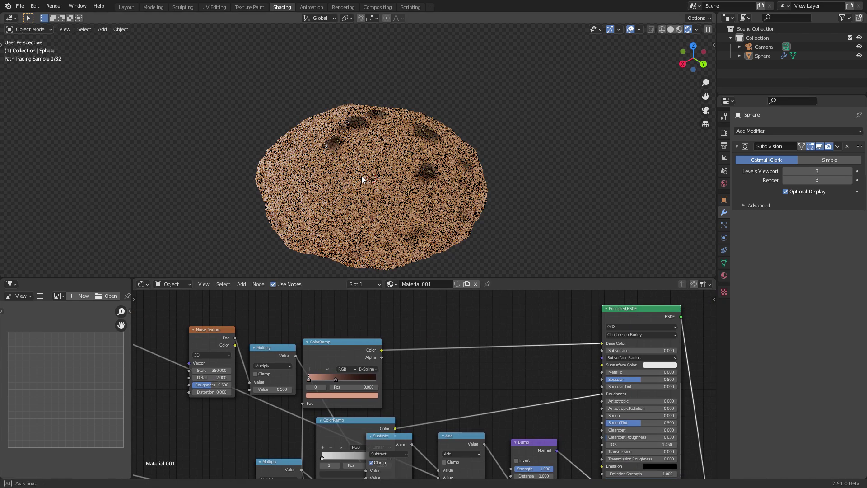
middle_click_drag(268, 329, 428, 342)
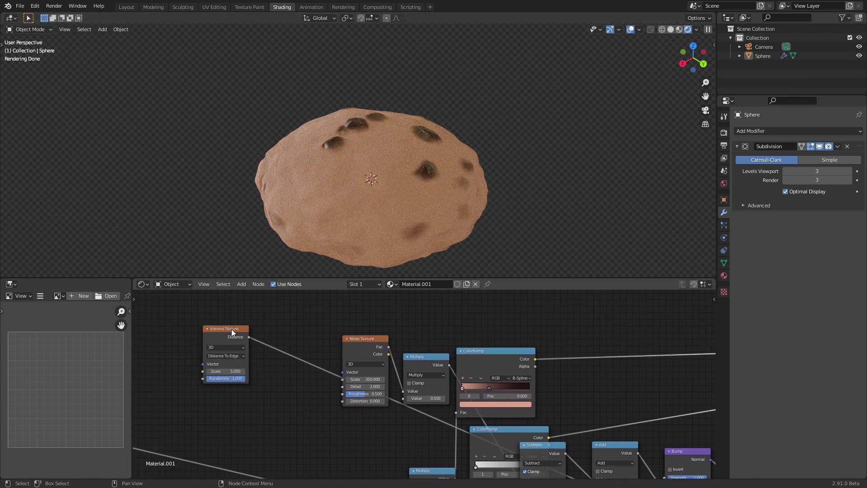
Step: Insert a ColorRamp after the Voronoi Texture, preview it, and move its white stop to position 0.300
left_click_drag(232, 333, 176, 355)
key("shift+a")
type("colorramp")
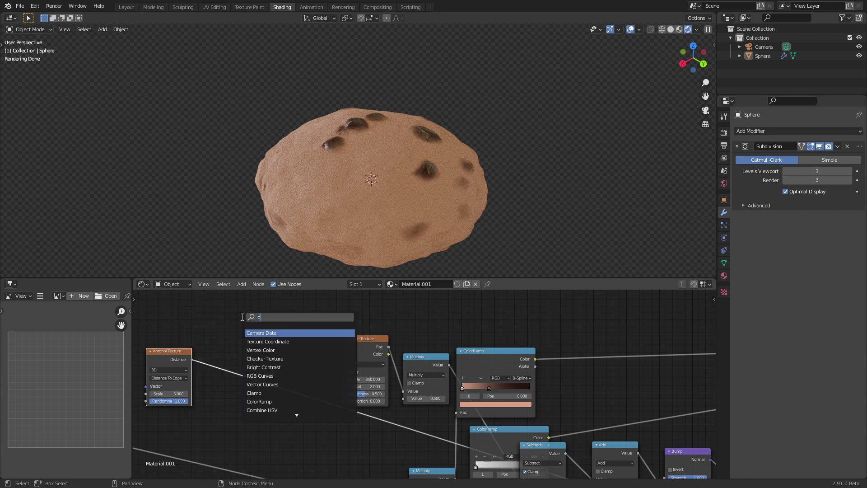
key("Return")
left_click(233, 357)
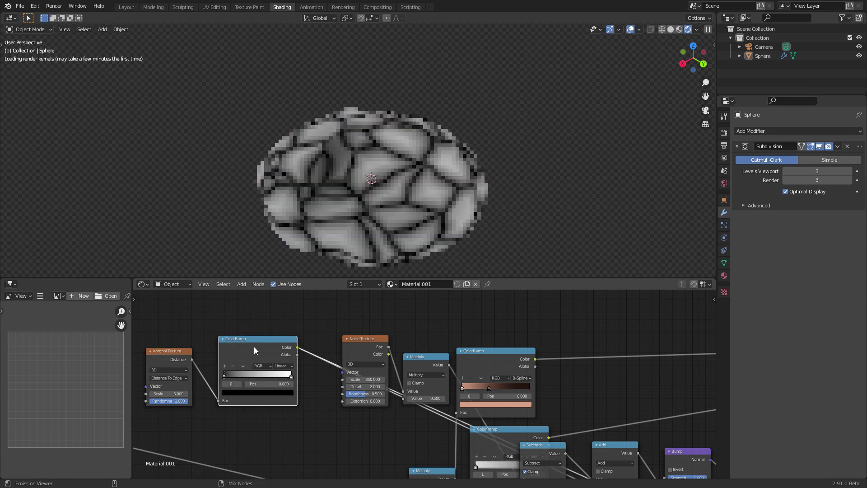
left_click(240, 384)
left_click_drag(272, 384, 241, 384)
Step: Reposition the bump's Add node and preview the Principled BSDF to check the Voronoi bump on the cookie
middle_click_drag(515, 396, 346, 349)
scroll(451, 384, "down", 3)
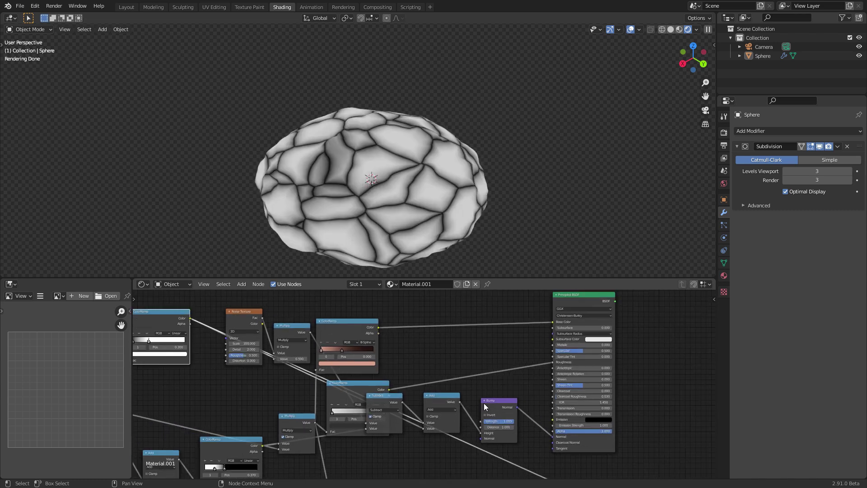
left_click_drag(443, 400, 451, 392)
middle_click_drag(527, 367, 503, 383)
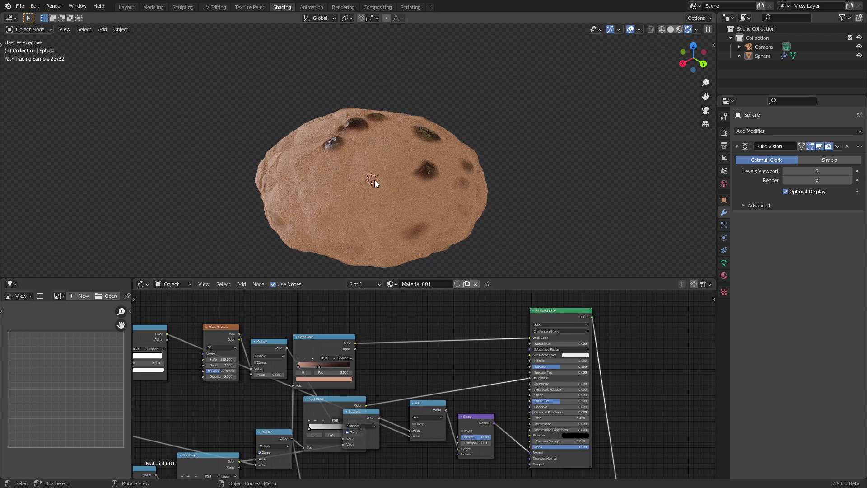
middle_click_drag(321, 158, 392, 158)
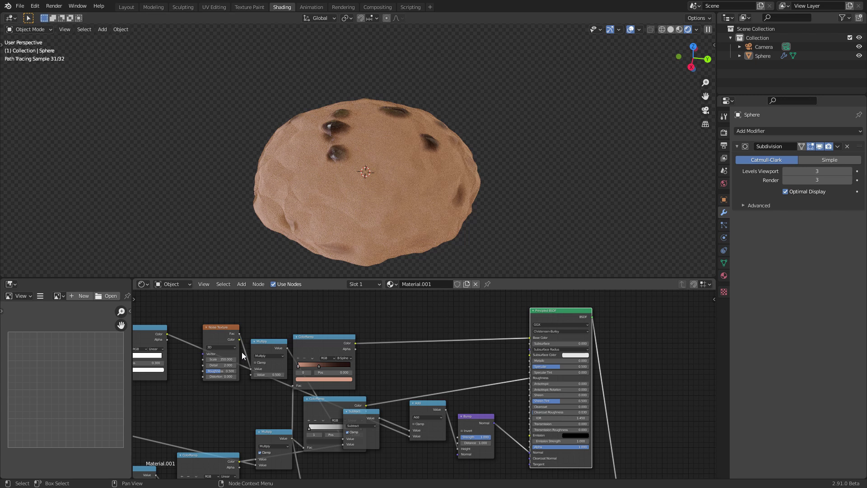
Step: Insert a copy of the noise Multiply node after the Voronoi ColorRamp and set its multiplier to 0.3
middle_click_drag(242, 351, 399, 344)
scroll(273, 347, "up", 2)
middle_click_drag(271, 347, 279, 353)
left_click_drag(271, 322, 263, 332)
left_click(426, 334)
key("shift+d")
left_click(319, 324)
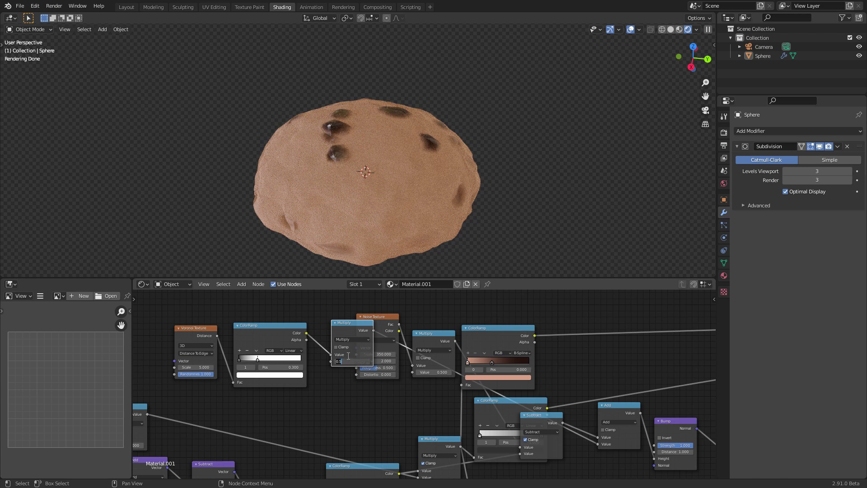
type(".3")
key("Return")
Step: Check the whole cookie from another side and save the file
scroll(391, 170, "down", 4)
middle_click_drag(391, 170, 289, 160)
middle_click_drag(506, 415, 226, 198)
scroll(487, 409, "up", 2)
key("ctrl+s")
middle_click_drag(486, 399, 408, 384)
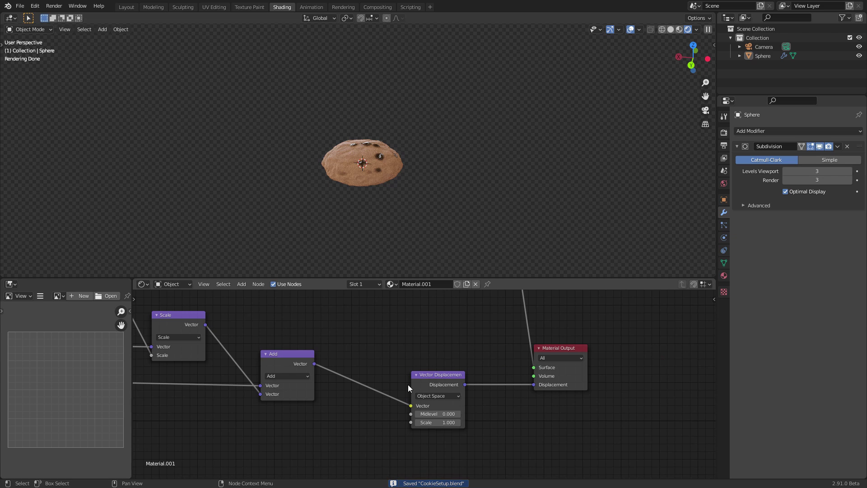
Step: Move the Subtract node down off the roughness ColorRamp and brighten that ramp's end stop to a mid grey
scroll(383, 170, "up", 3)
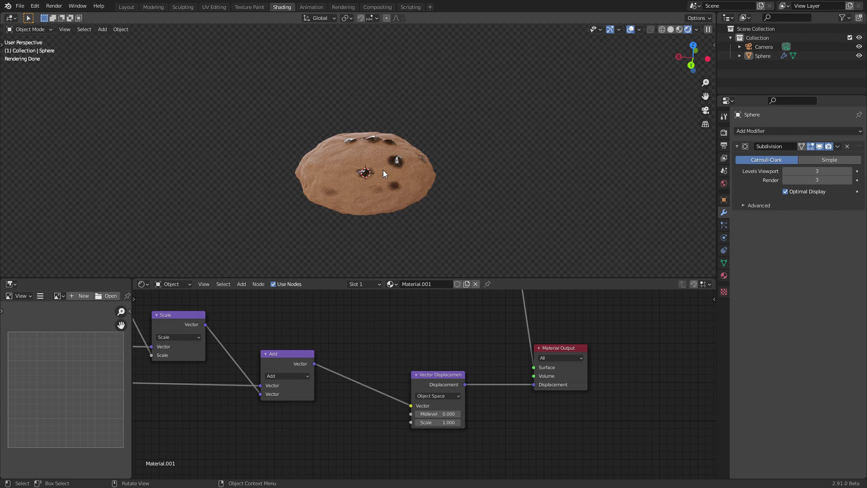
scroll(383, 170, "up", 2)
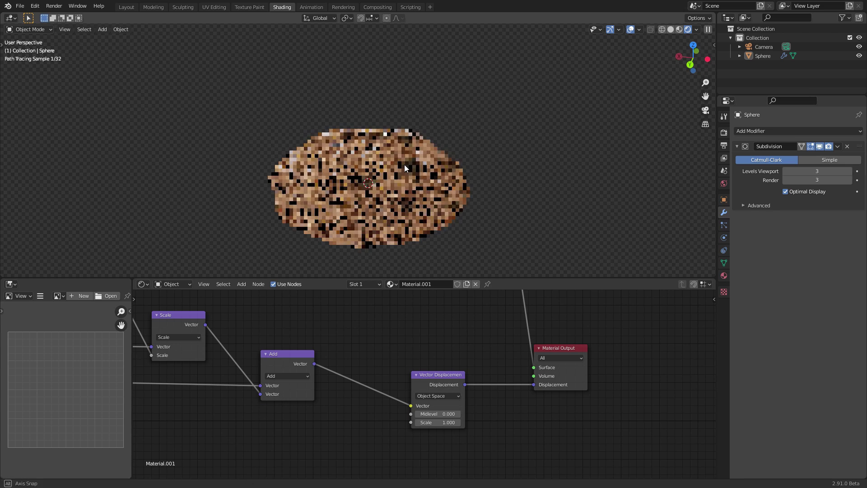
scroll(411, 173, "up", 3)
middle_click_drag(301, 391, 561, 398)
middle_click_drag(505, 352, 402, 405)
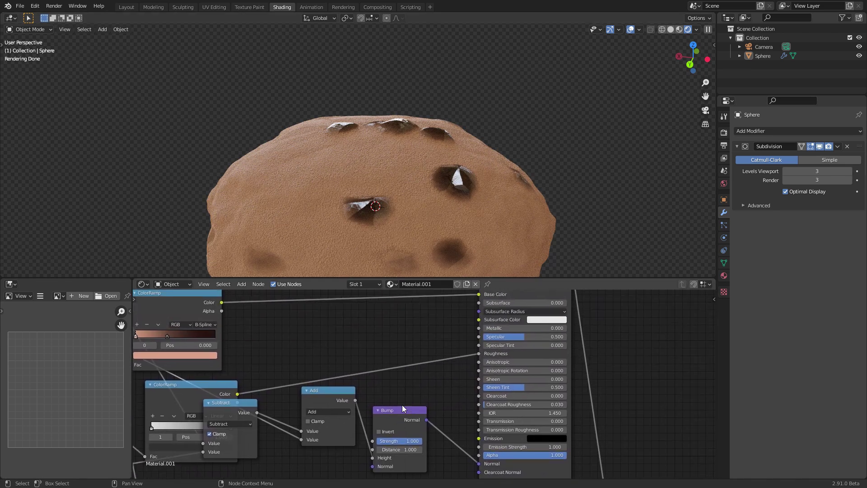
left_click_drag(255, 404, 265, 446)
middle_click_drag(265, 446, 325, 412)
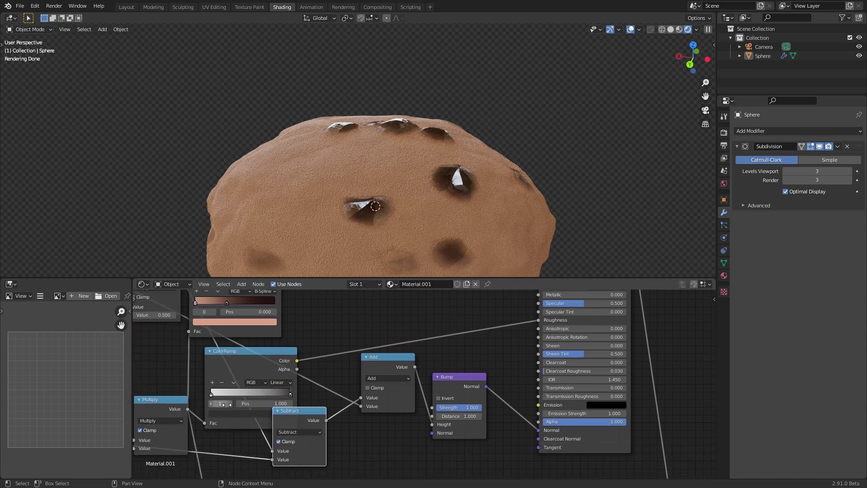
left_click(233, 411)
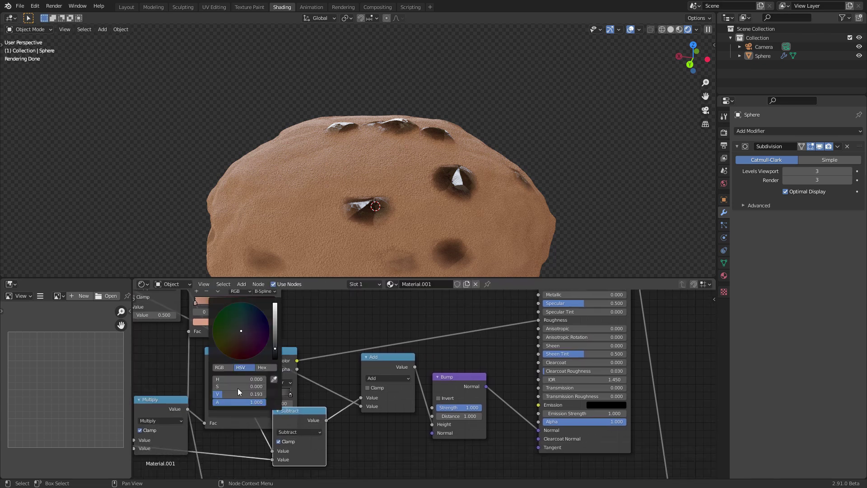
left_click(273, 334)
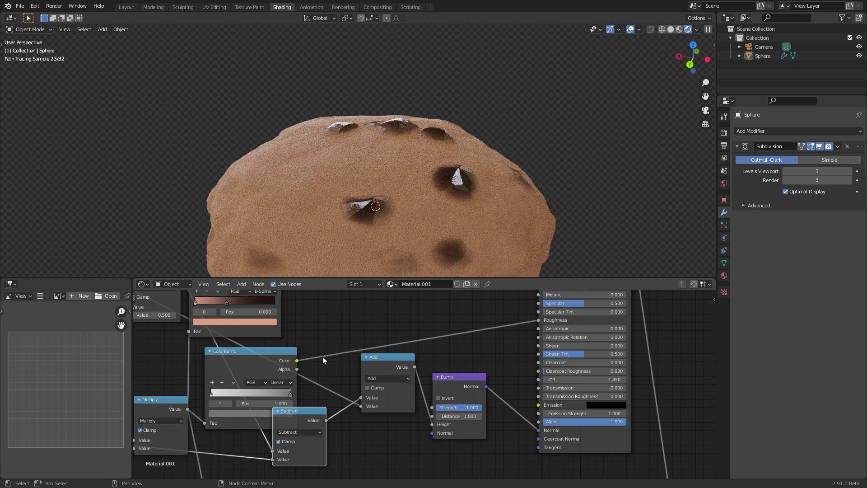
Step: Spread out the overlapping bump nodes and set the Voronoi Multiply node's multiplier to 0.1
middle_click_drag(236, 342, 312, 331)
left_click_drag(325, 307, 326, 350)
middle_click_drag(184, 289, 257, 326)
left_click_drag(289, 332, 285, 397)
middle_click_drag(284, 397, 377, 384)
type("0.1")
key("Return")
Step: Set the Vector Displacement node's Scale to 0
scroll(423, 195, "down", 5)
middle_click_drag(423, 195, 421, 145)
middle_click_drag(399, 374, 413, 271)
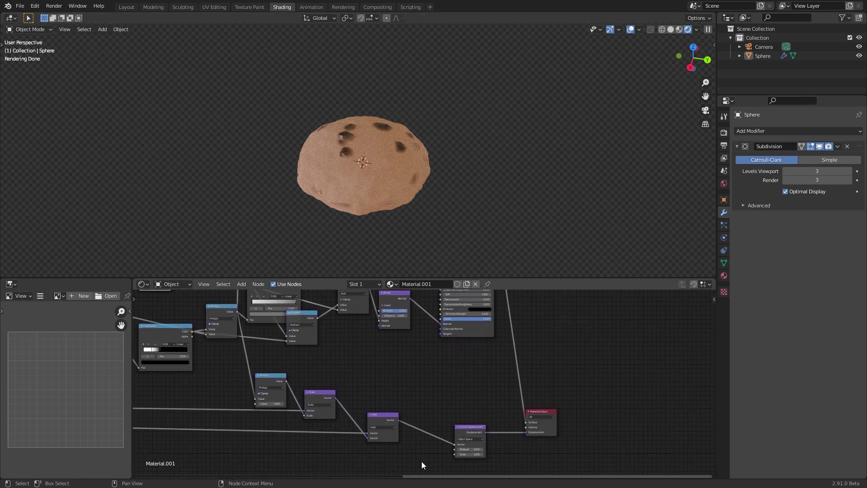
middle_click_drag(503, 425, 443, 392)
scroll(443, 393, "up", 5)
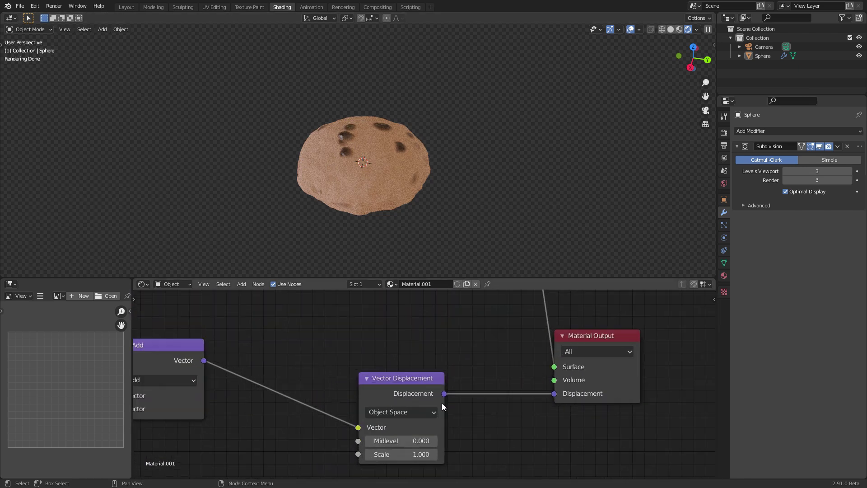
left_click(401, 397)
type("0")
key("Return")
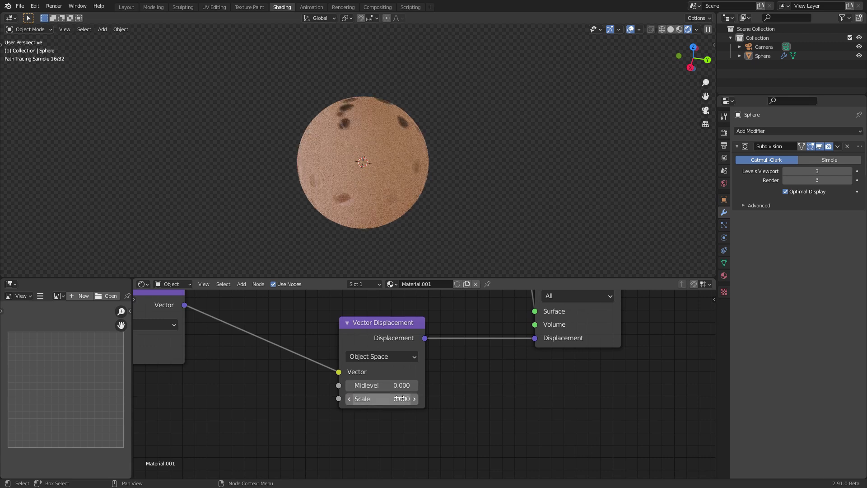
Step: Try a Scale of 1.1 on the Vector Displacement node, inspect the cookie from below and above, and undo the change
left_click_drag(396, 397, 446, 397)
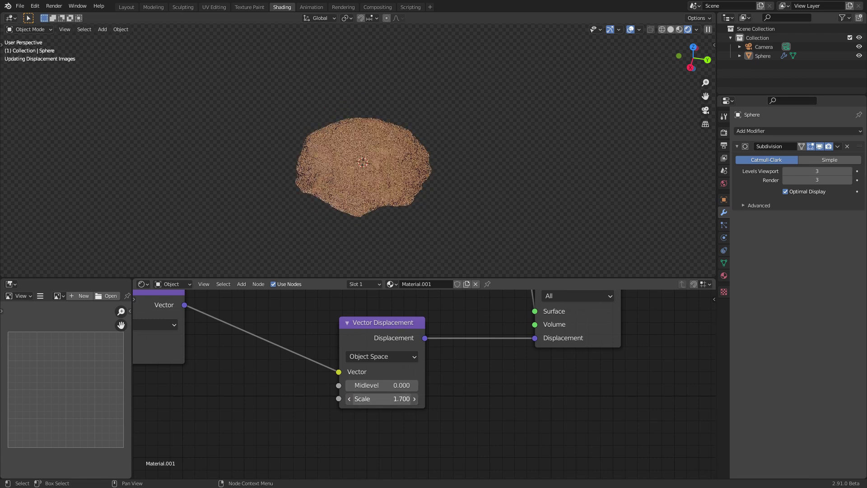
middle_click_drag(380, 215, 364, 134)
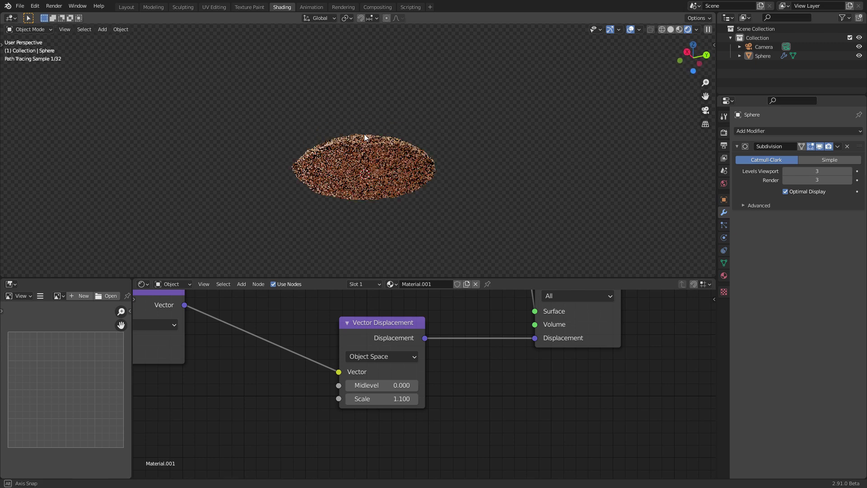
scroll(387, 180, "up", 5)
scroll(372, 179, "down", 1)
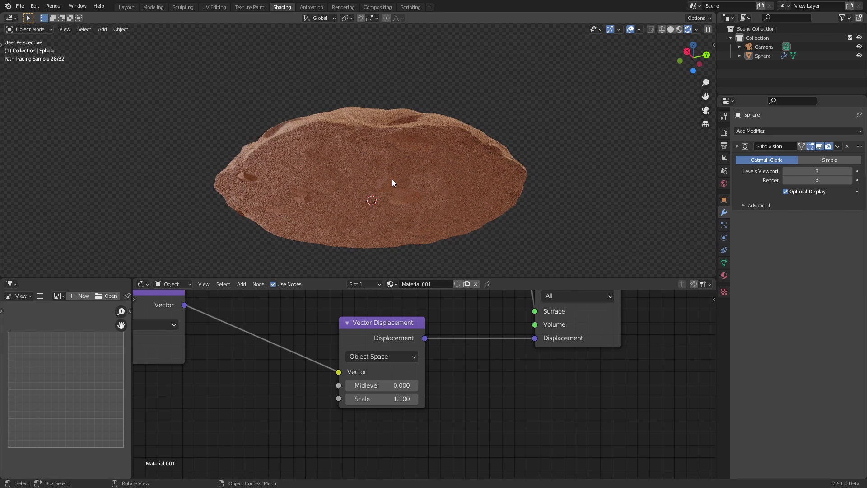
middle_click_drag(359, 164, 361, 211)
key("ctrl+z")
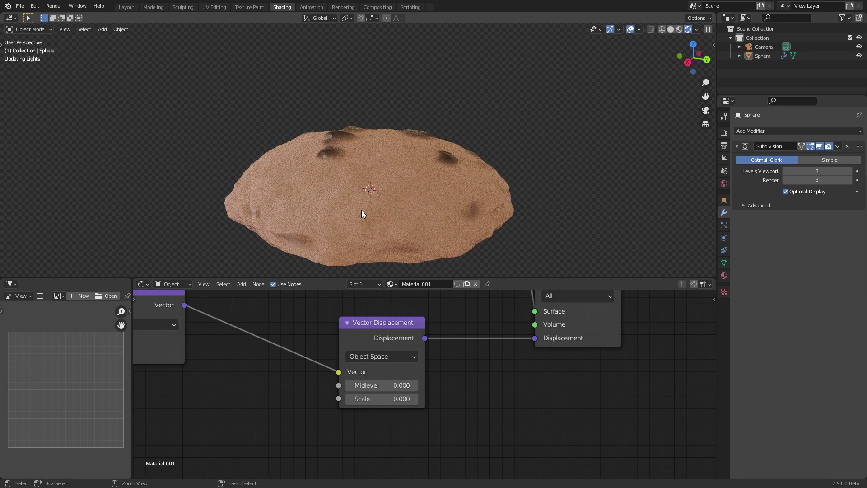
Step: Set the Vector Displacement node's Scale to 1
left_click(399, 399)
type("1")
key("Return")
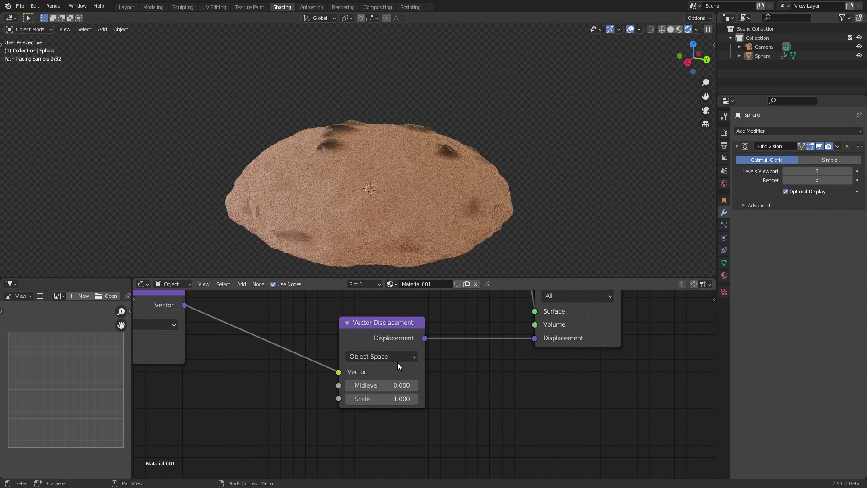
Step: Raise the Scale of the 4D Voronoi Texture that places the chocolate chips to 7.8
scroll(404, 365, "down", 8)
middle_click_drag(254, 344, 673, 443)
middle_click_drag(381, 392, 592, 412)
scroll(451, 389, "down", 6)
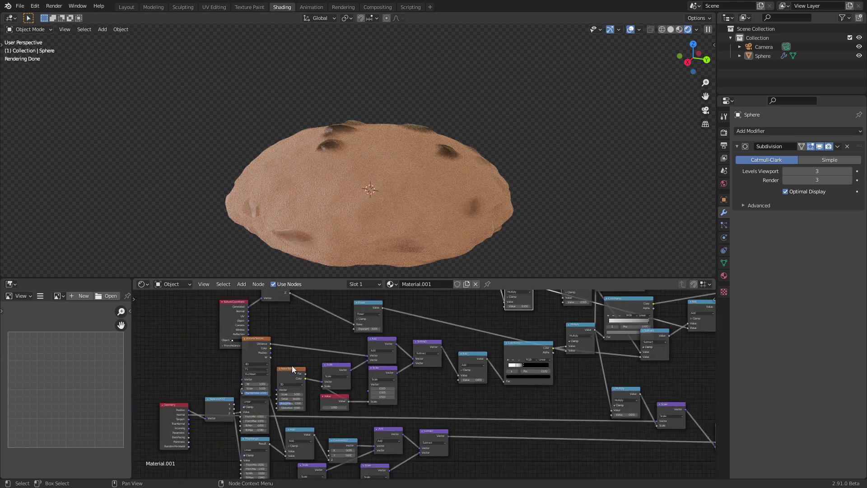
middle_click_drag(281, 364, 389, 368)
scroll(389, 369, "up", 4)
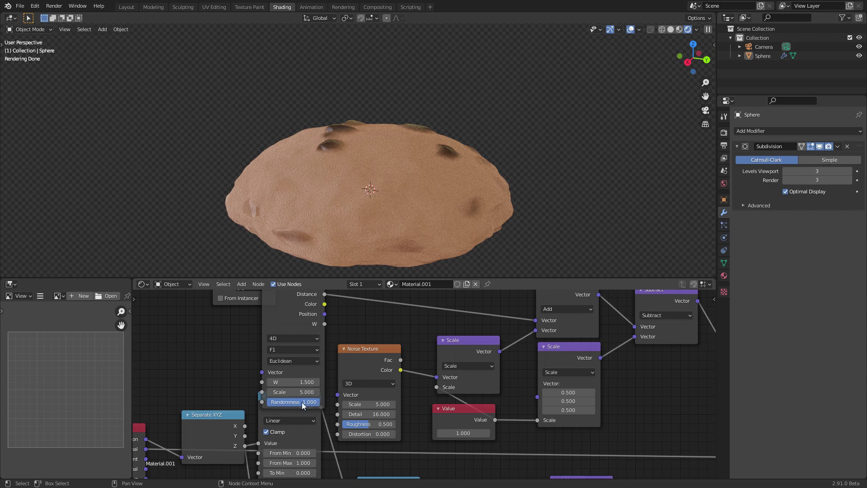
middle_click_drag(278, 382, 288, 419)
left_click_drag(301, 428, 336, 428)
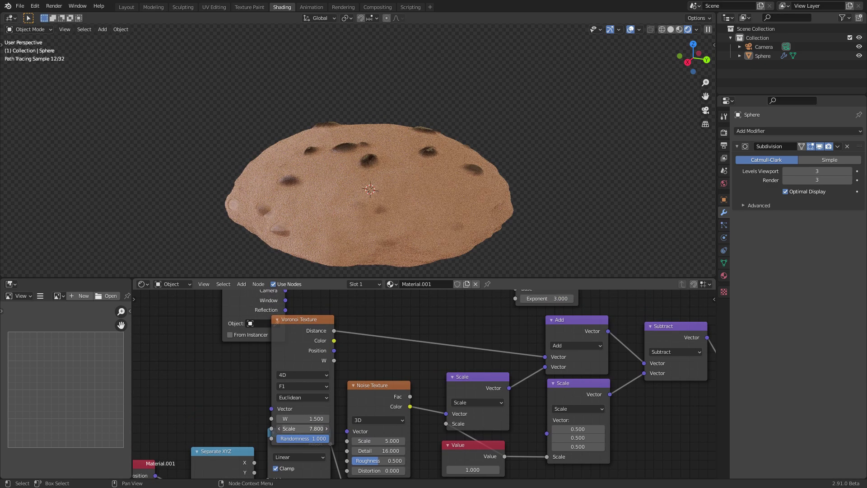
Step: Set the value of the Add node feeding the chip mask ColorRamp to -0.03 and check the whole cookie
middle_click_drag(410, 416, 365, 414)
middle_click_drag(469, 406, 227, 384)
left_click_drag(497, 387, 494, 387)
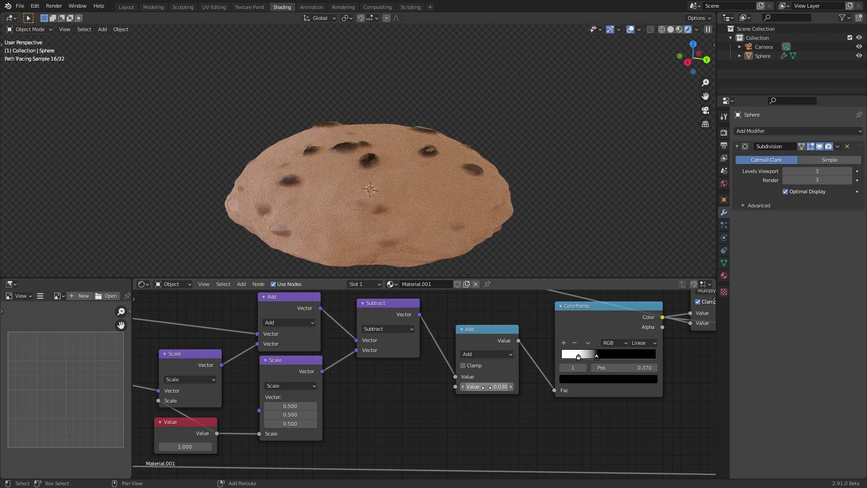
scroll(434, 198, "down", 3)
middle_click_drag(415, 206, 440, 218)
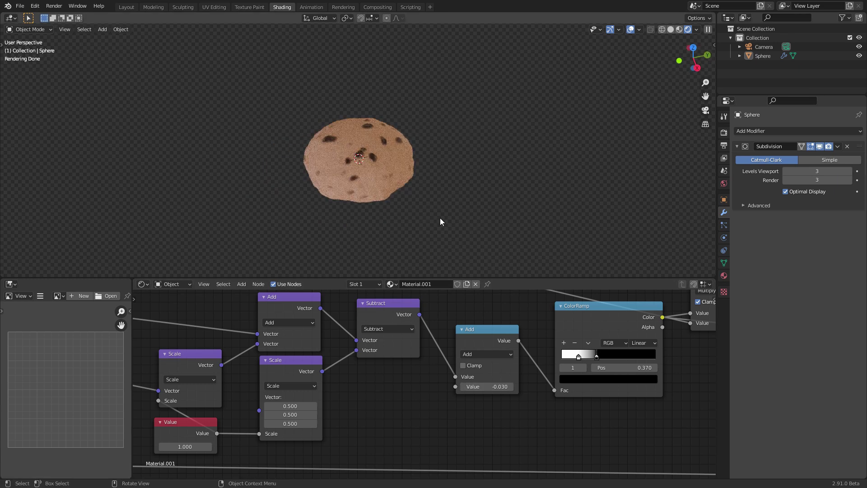
Step: Set the cookie's Principled BSDF Subsurface to 0.07 and its Subsurface Color to red
scroll(541, 361, "down", 8)
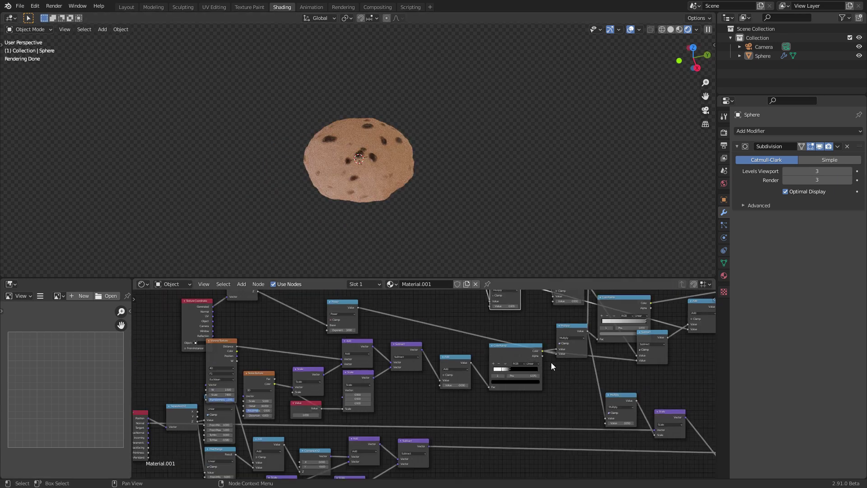
middle_click_drag(633, 364, 402, 397)
middle_click_drag(638, 302, 522, 347)
scroll(493, 323, "up", 5)
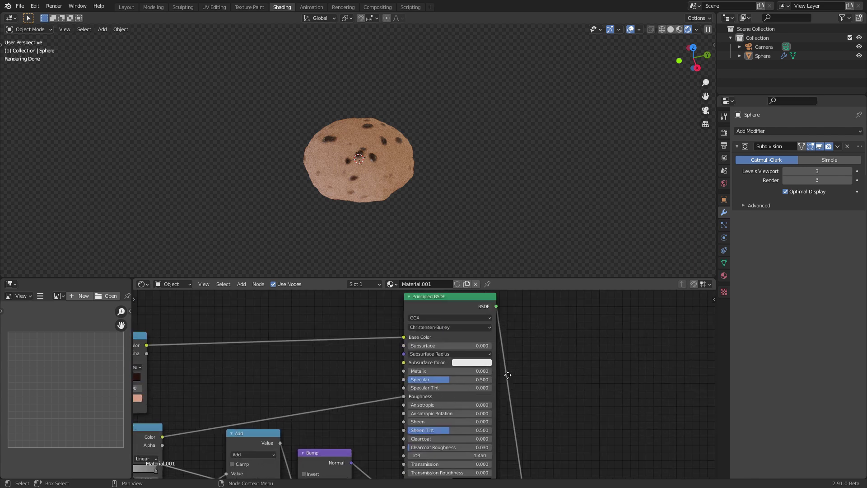
left_click(429, 338)
type("0.07")
key("Return")
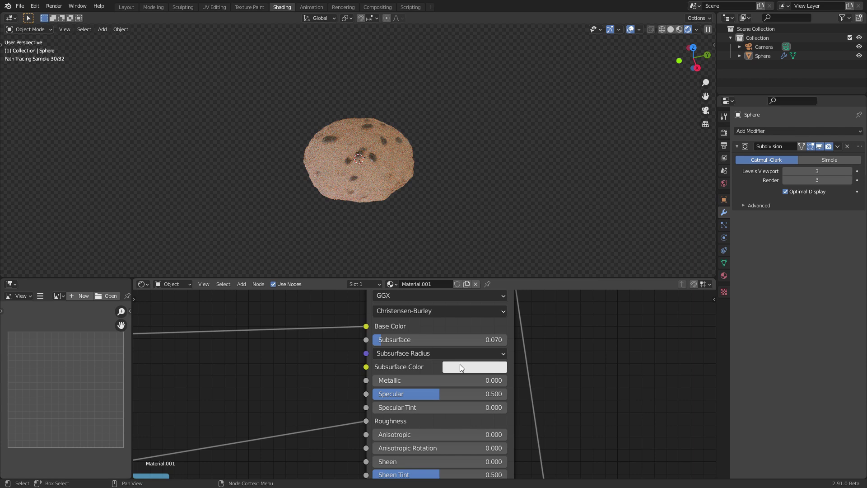
left_click(459, 367)
left_click(492, 277)
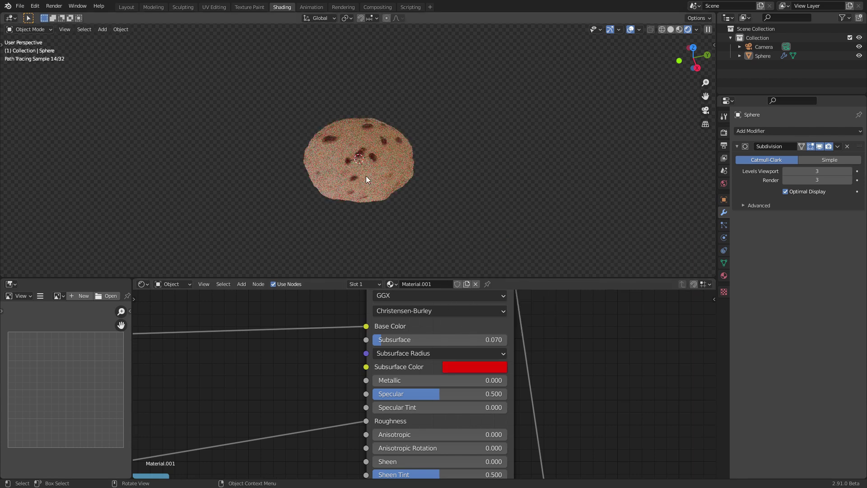
Step: Add a plane mesh and scale it up into a wide ground surface around the cookie
key("shift+a")
mouse_move(329, 103)
left_click(378, 104)
key("s")
key("Return")
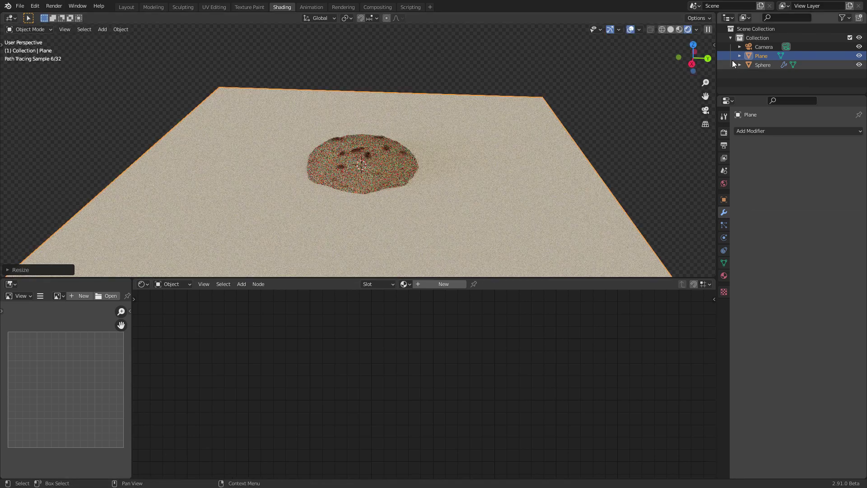
Step: Lower the plane along Z by about 0.17 m in the right view so it lies just beneath the cookie
left_click(693, 62)
scroll(441, 132, "up", 5)
key("g")
key("z")
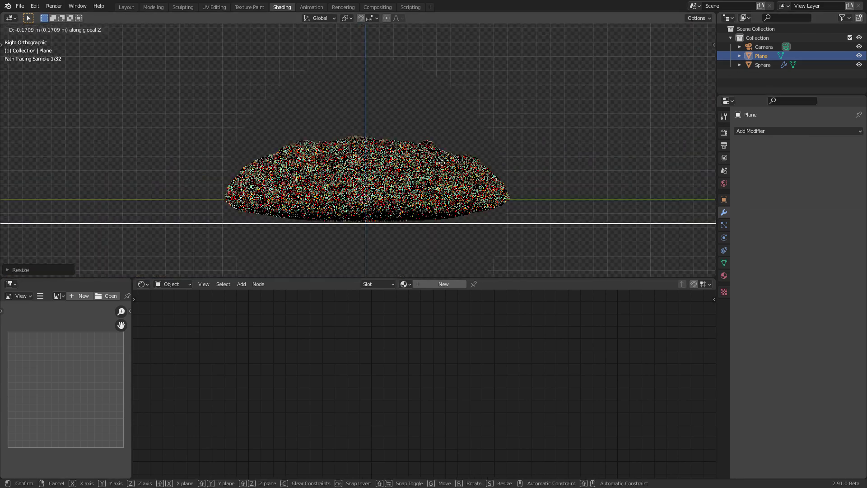
left_click(440, 160)
left_click(478, 126)
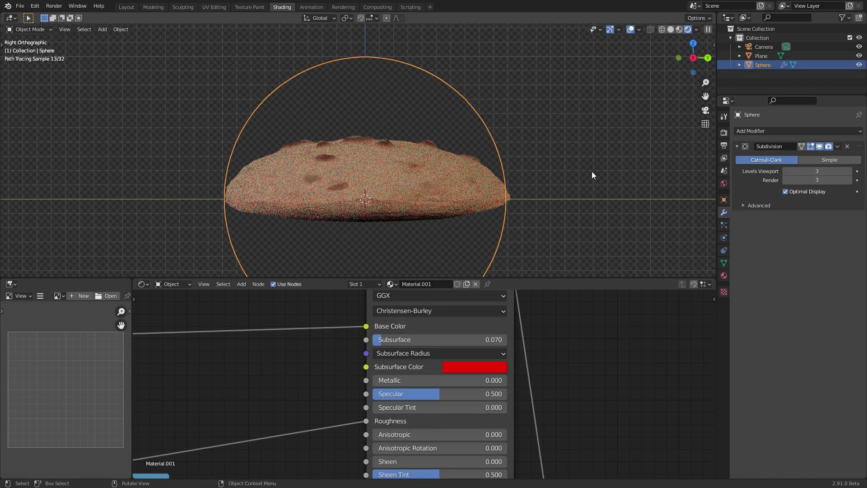
left_click(577, 211)
middle_click_drag(546, 193, 530, 183)
scroll(530, 183, "down", 3)
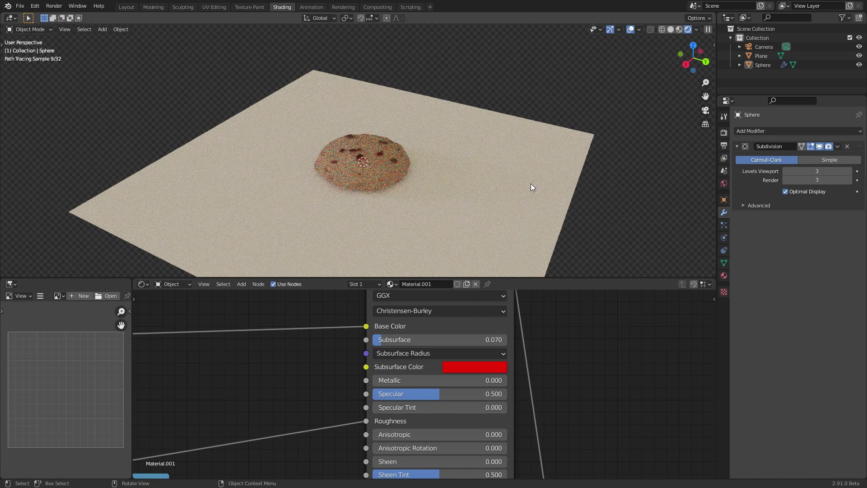
Step: Give the ground plane a new material with a pale peach Base Color
left_click(505, 183)
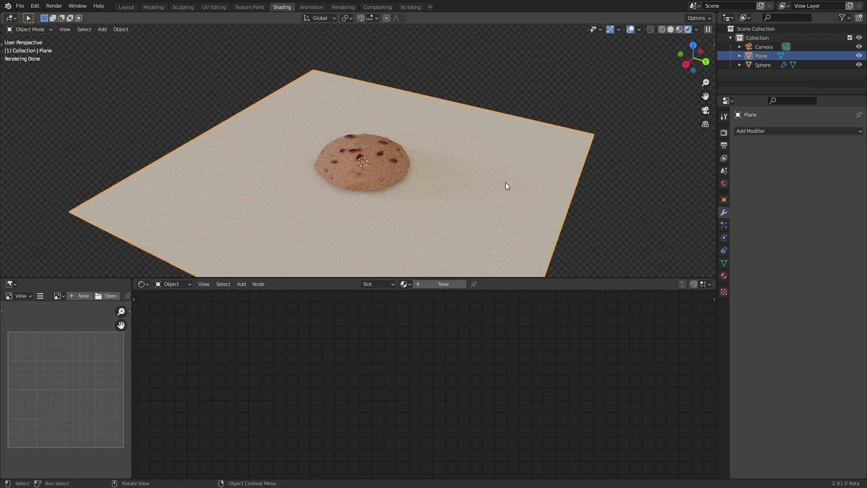
left_click(516, 97)
left_click(426, 159)
left_click(419, 285)
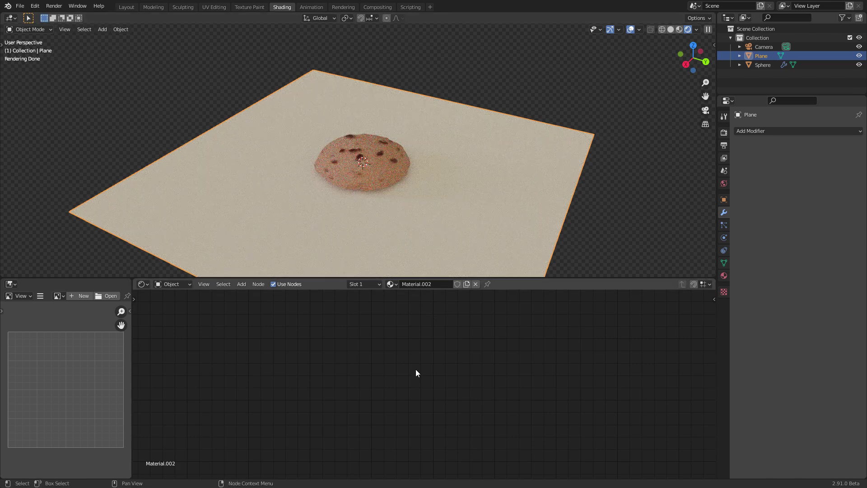
key("Home")
scroll(416, 370, "up", 4)
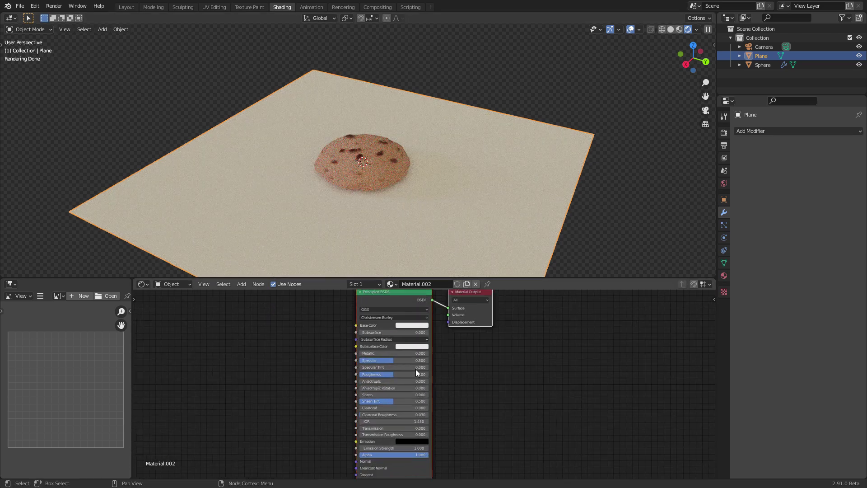
left_click(420, 349)
left_click_drag(421, 271, 420, 253)
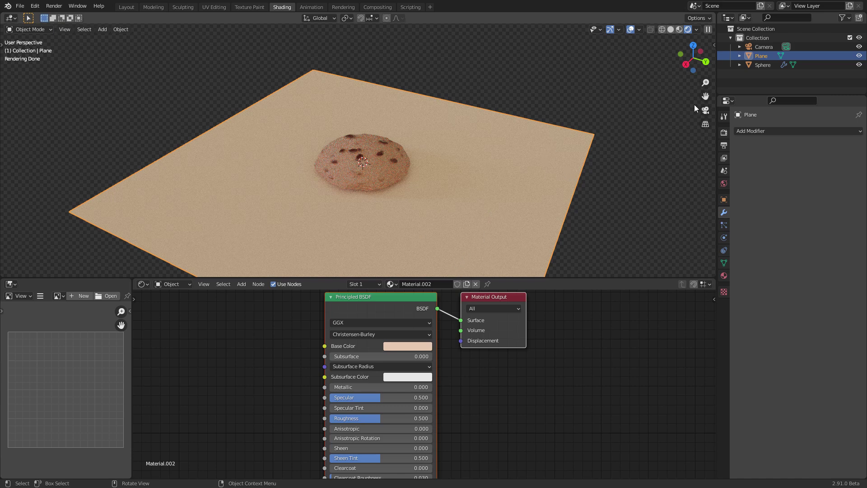
Step: Look through the camera and set its Focal Length to 93 mm to frame the cookie more tightly
left_click(705, 110)
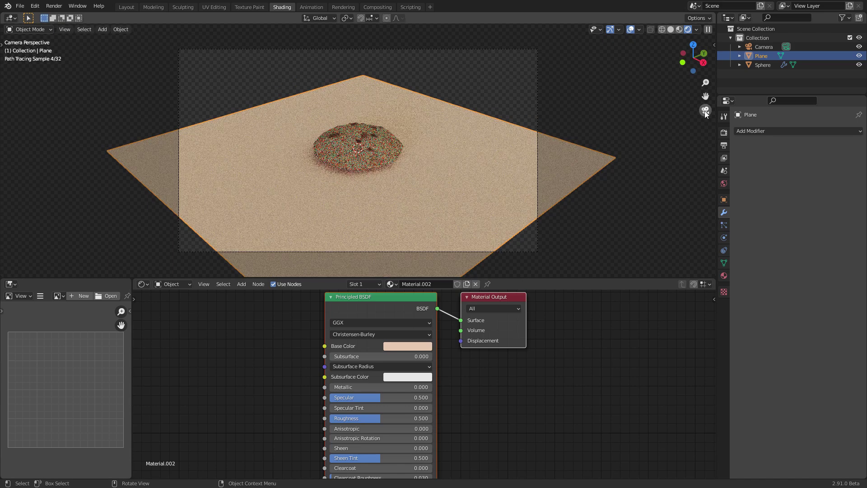
left_click(541, 113)
left_click(724, 237)
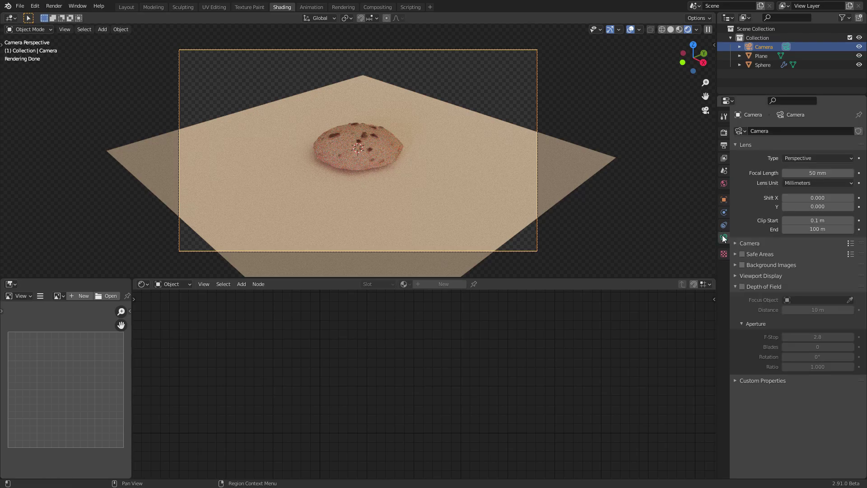
left_click_drag(813, 173, 840, 173)
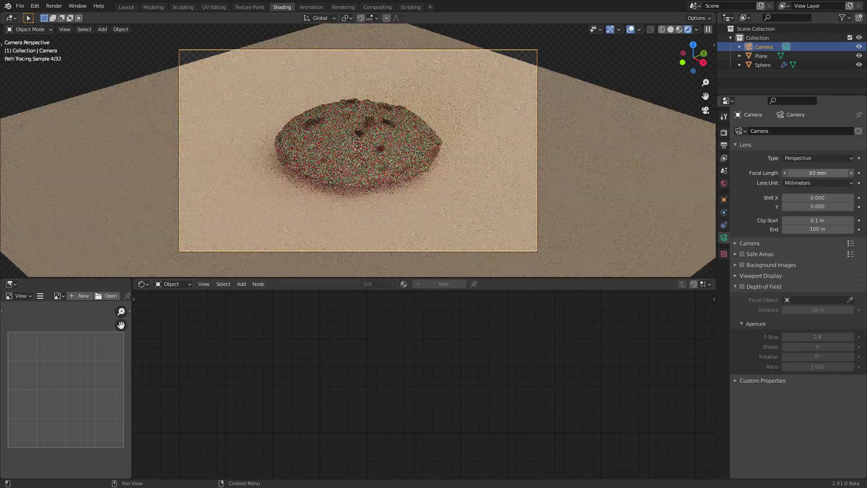
Step: Scale the ground plane up further so it fills the whole camera frame
left_click(604, 174)
key("s")
left_click(663, 164)
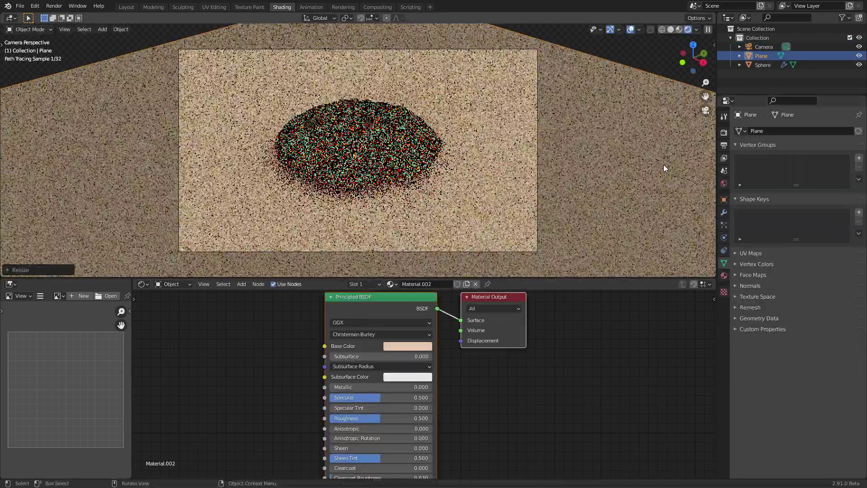
Step: Set the camera's Passepartout opacity to 1 in its viewport display settings
left_click(762, 47)
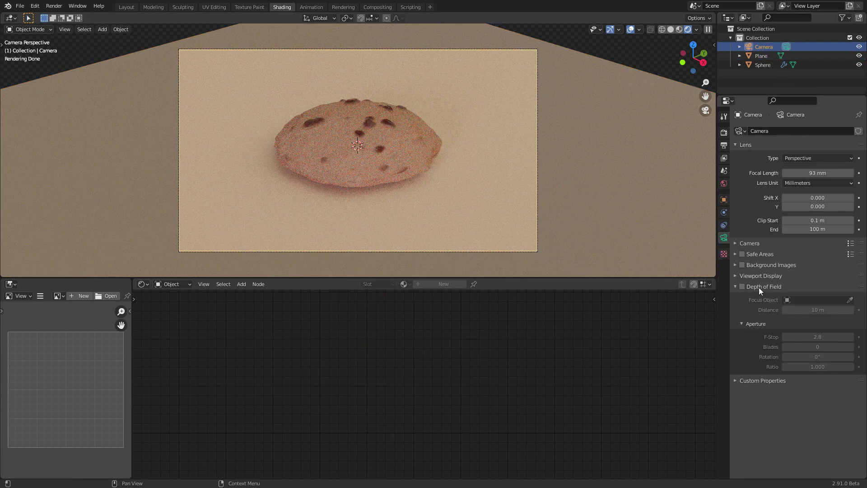
left_click(753, 276)
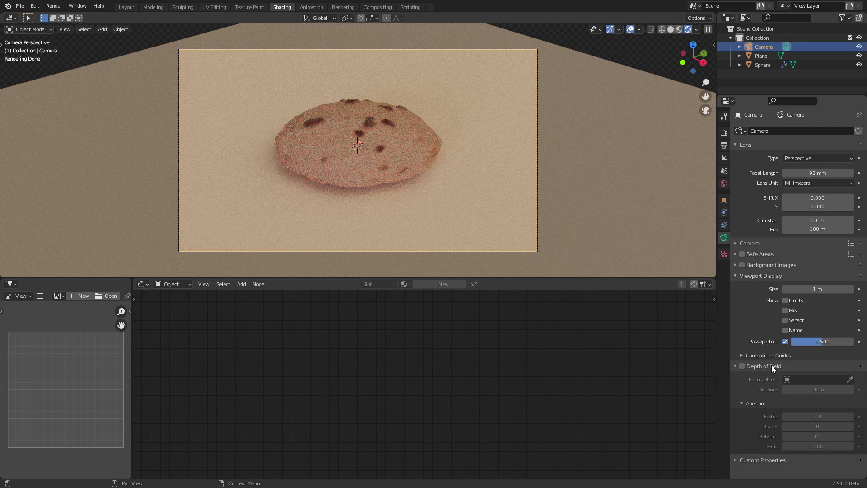
left_click_drag(811, 345, 854, 345)
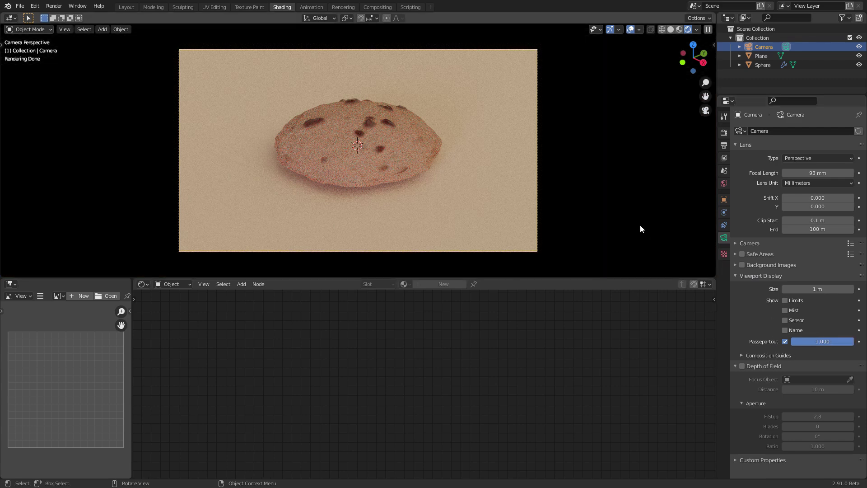
Step: Lock the camera to the view, reframe the cookie from a new, higher angle, and unlock the camera
key("n")
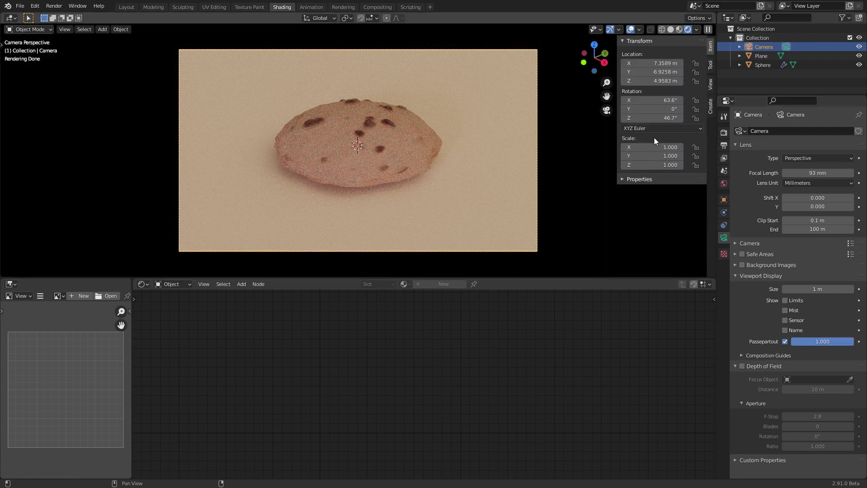
left_click(712, 80)
left_click(657, 151)
middle_click_drag(383, 156, 316, 149)
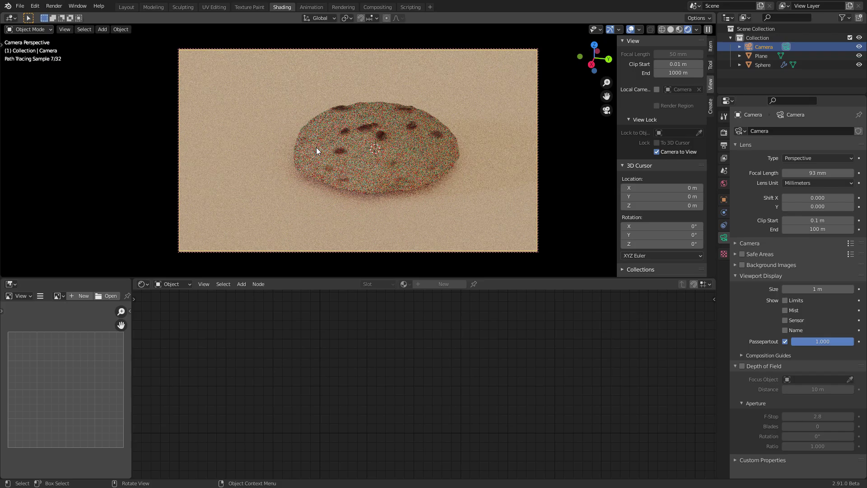
middle_click_drag(391, 134, 381, 157)
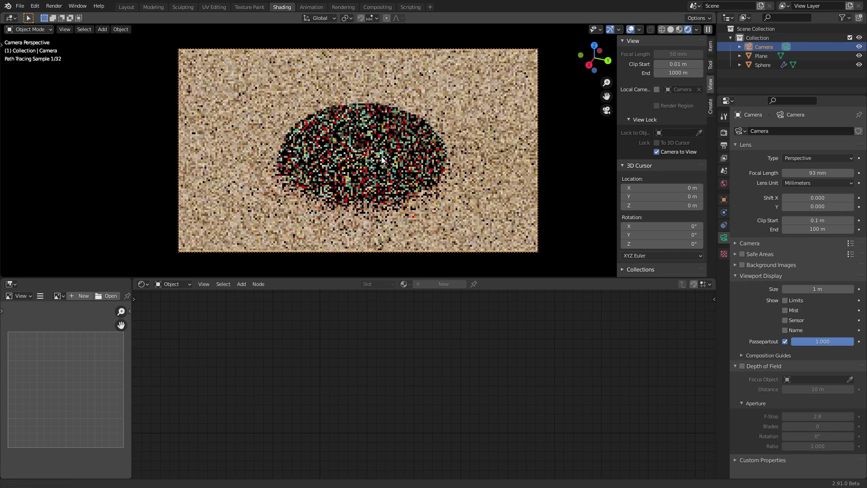
left_click(657, 151)
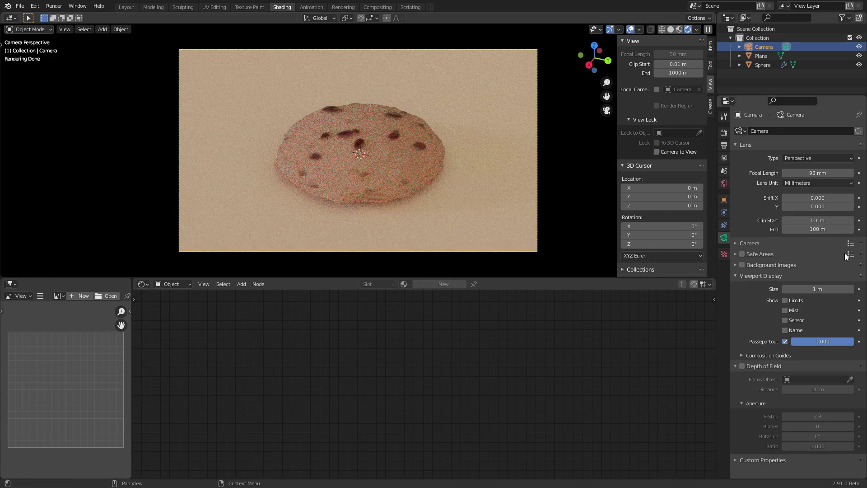
Step: Enable the camera's Depth of Field with the cookie sphere as Focus Object and an F-Stop of 1.0
left_click(742, 366)
left_click(849, 379)
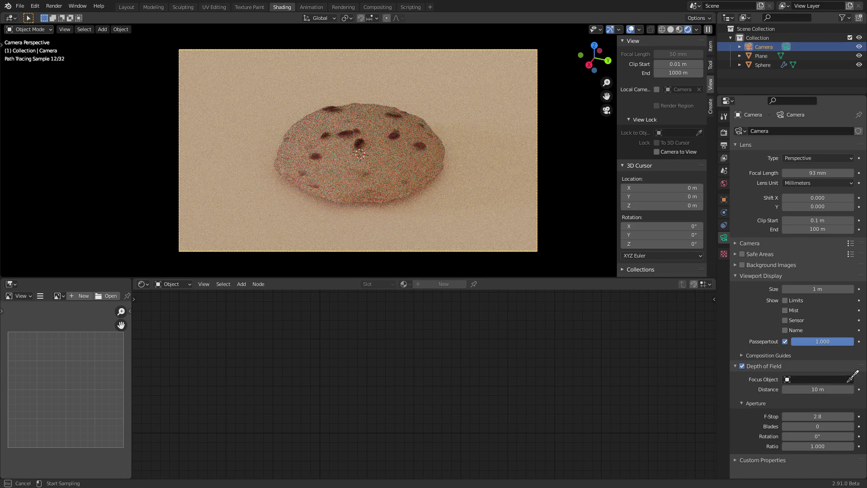
left_click(397, 154)
left_click_drag(809, 416, 788, 416)
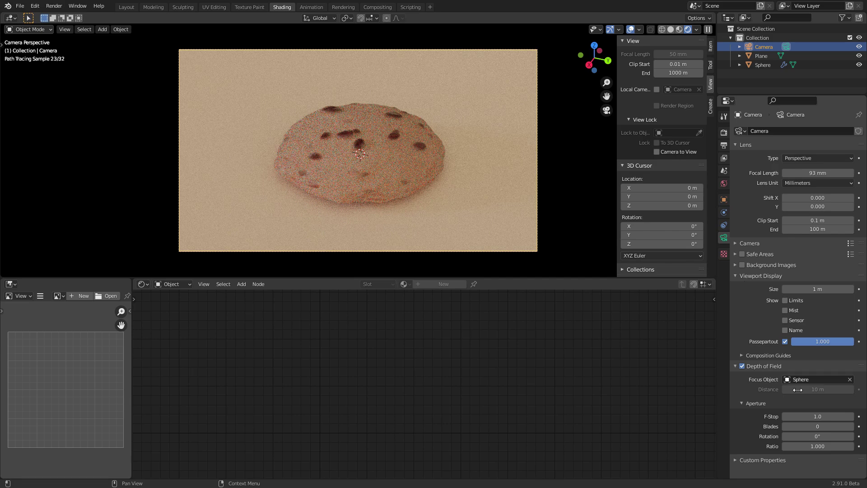
Step: Try an F-Stop of 0.1 for the camera's depth of field and return it to 1.0
double_click(806, 415)
type("0.1")
key("Return")
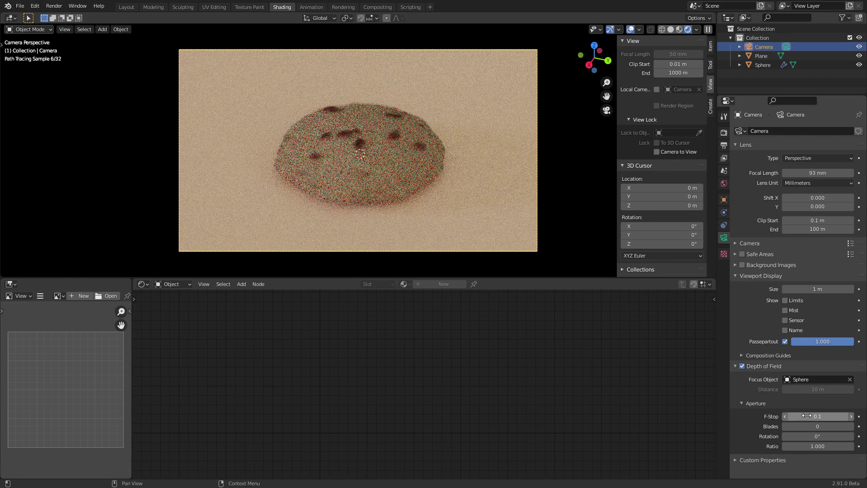
double_click(807, 416)
type("1")
key("Return")
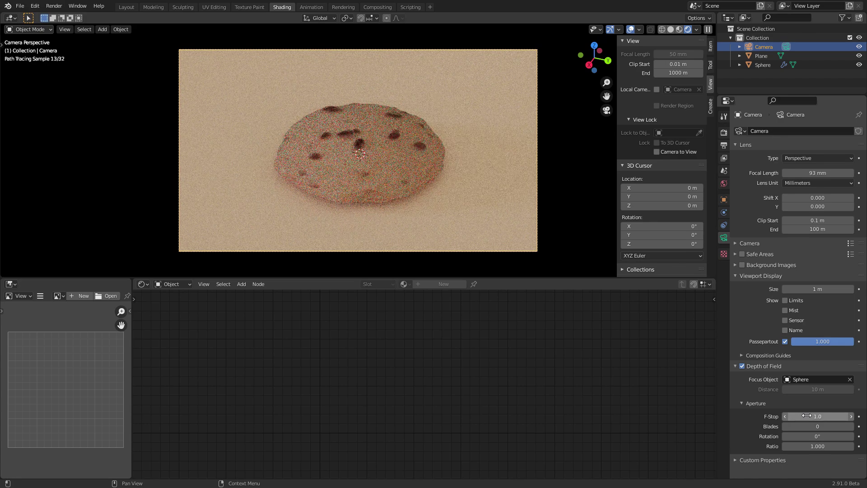
Step: Hide the viewport overlays and select the cookie sphere to show its material nodes
left_click(630, 29)
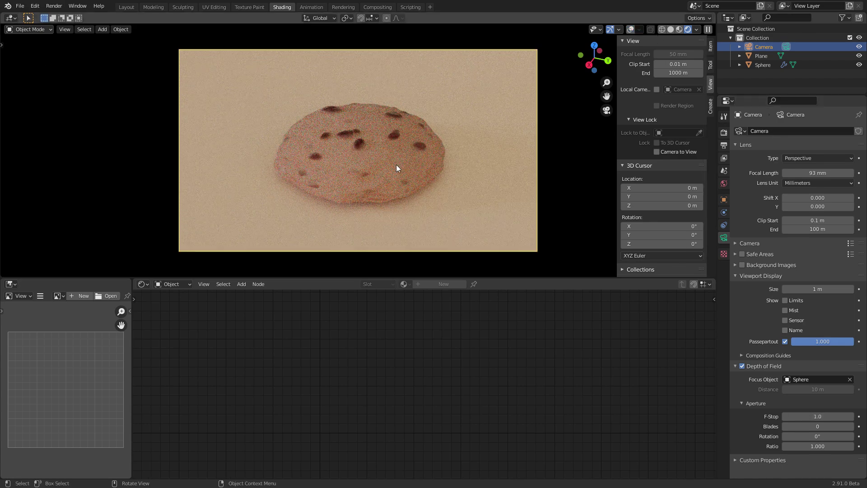
left_click(397, 165)
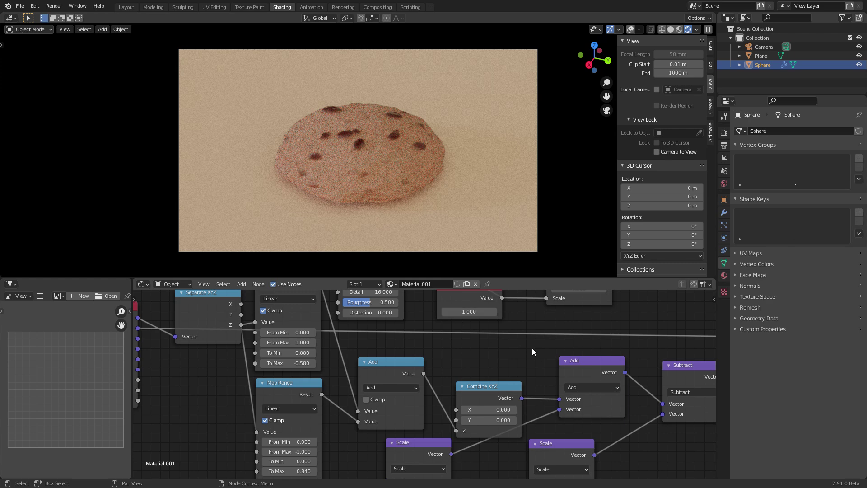
Step: Add a Noise Texture node above the ColorRamp that feeds Base Color and preview it on the cookie
middle_click_drag(416, 318, 457, 468)
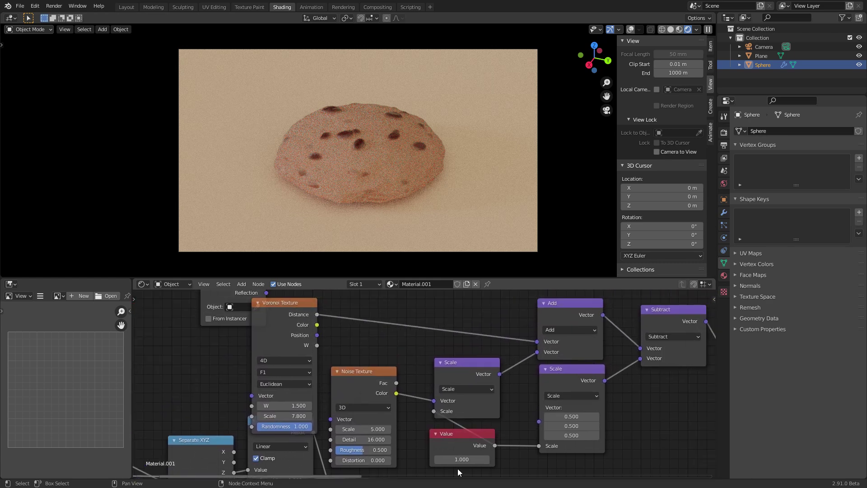
scroll(502, 373, "down", 3)
middle_click_drag(502, 373, 386, 367)
scroll(387, 367, "up", 4)
middle_click_drag(372, 337, 398, 397)
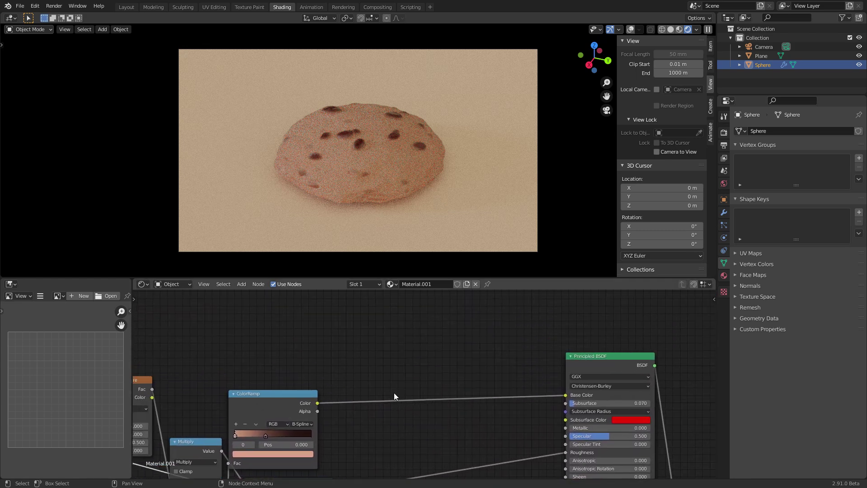
key("shift+a")
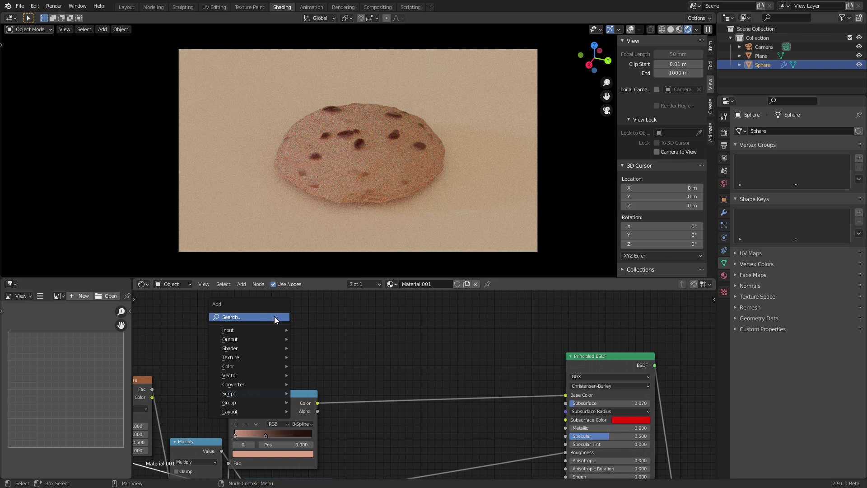
left_click(275, 316)
type("noise")
key("Return")
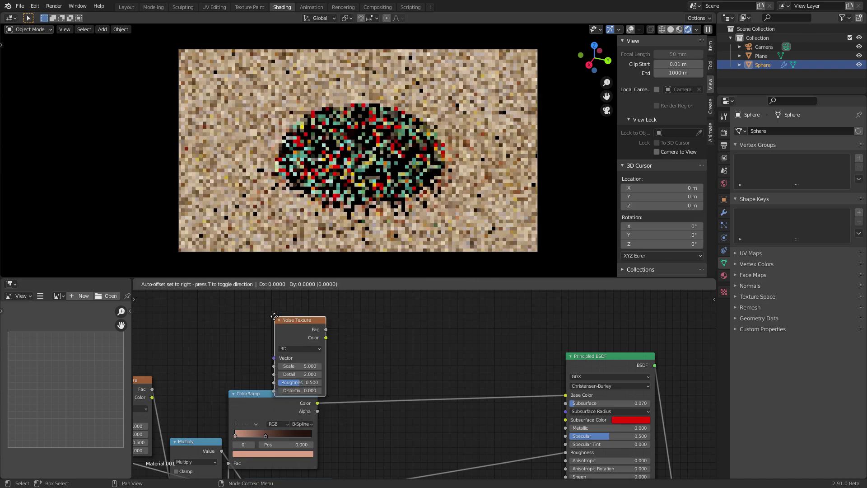
left_click(201, 311)
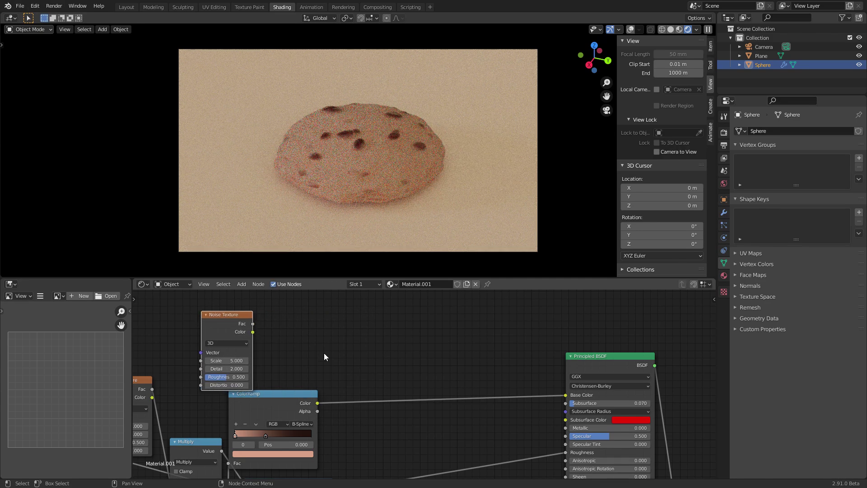
left_click(224, 319, "ctrl+shift")
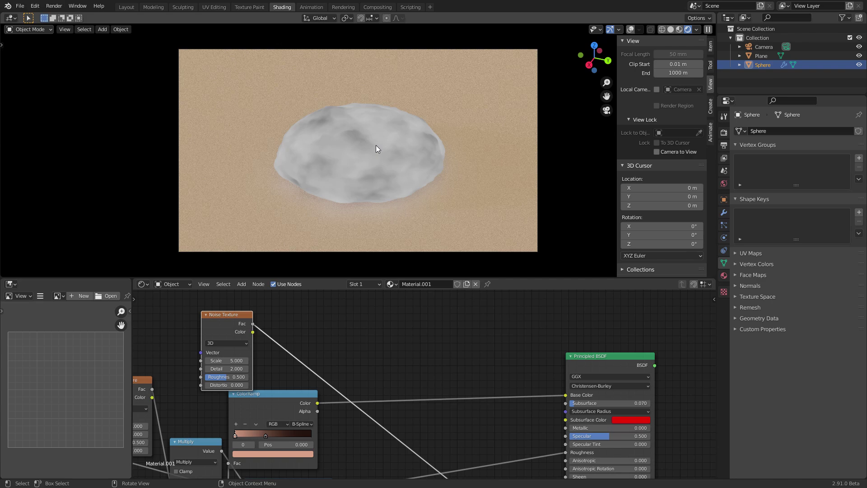
Step: Insert a MixRGB node between the ColorRamp and the Principled BSDF, set to Multiply with a black Color2
key("shift+a")
left_click(429, 332)
type("mix")
key("Return")
left_click(461, 374)
left_click(461, 376)
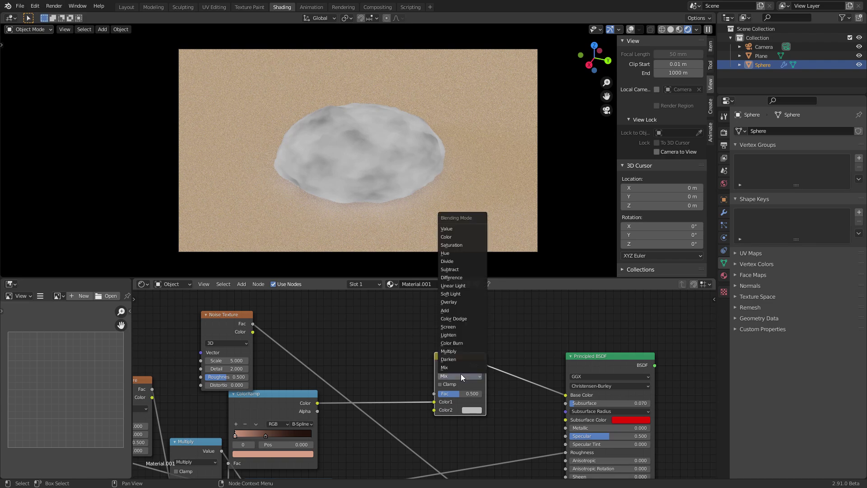
left_click(459, 349)
left_click(472, 409)
left_click_drag(492, 391, 465, 391)
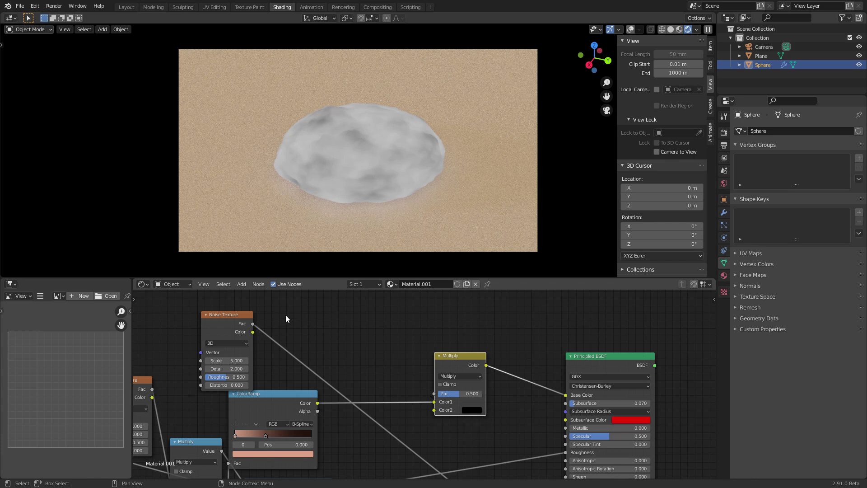
Step: Link the Noise Texture's Fac output to the Multiply node's Color2 and reconnect the Principled BSDF to the material output
left_click_drag(252, 325, 435, 394)
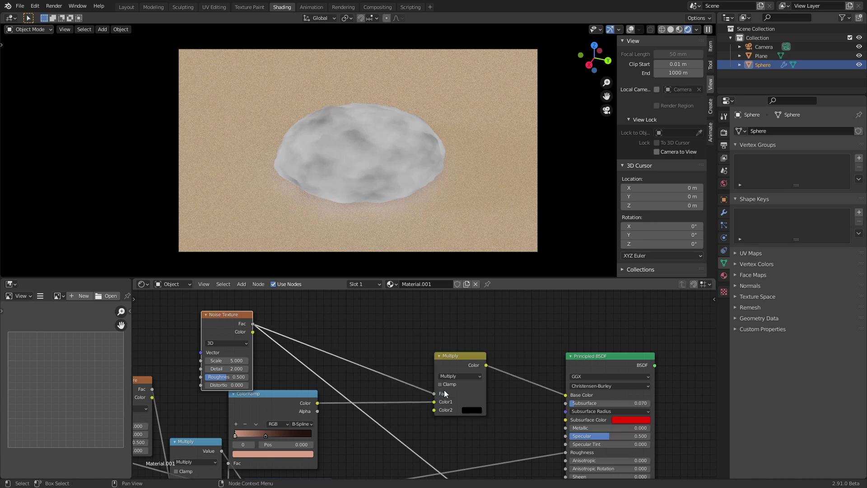
left_click(601, 357, "ctrl+shift")
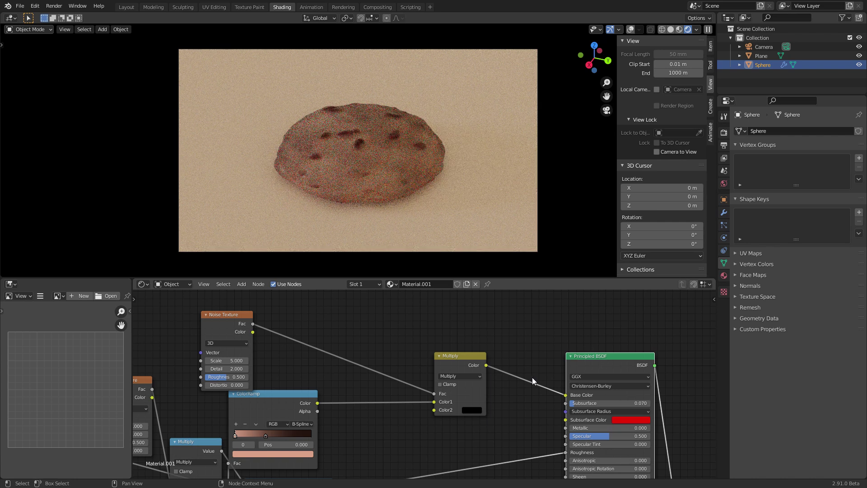
scroll(430, 387, "up", 1)
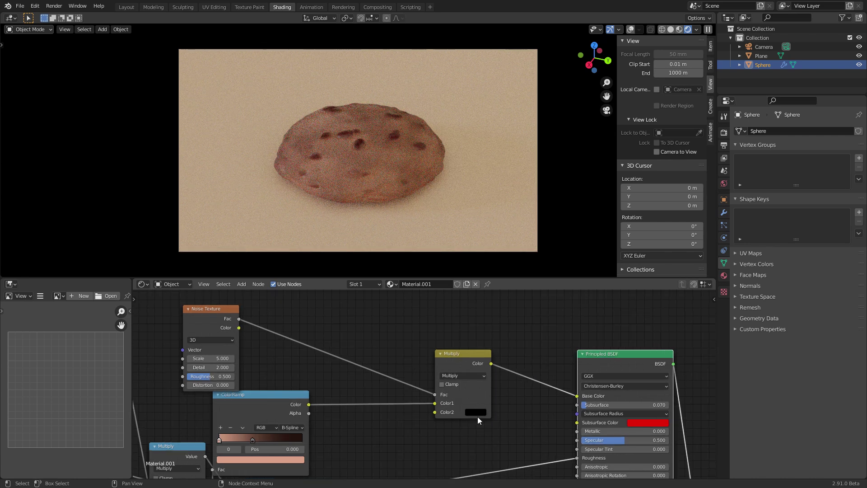
left_click_drag(437, 398, 434, 411)
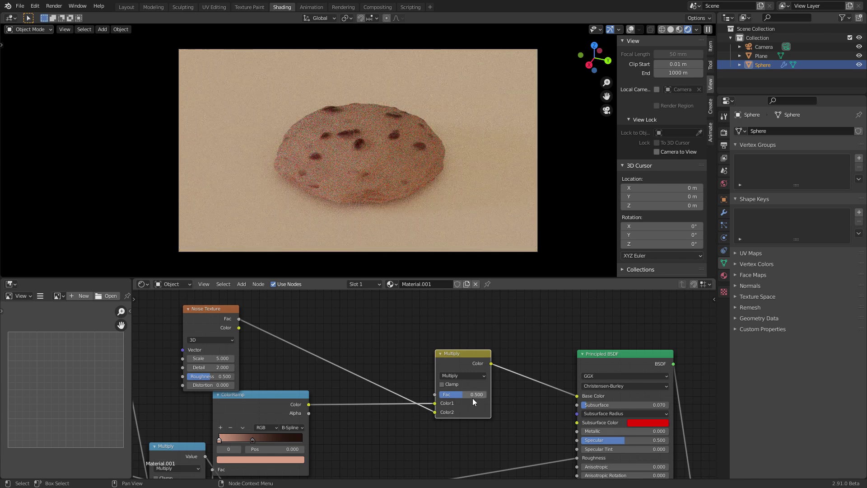
Step: Try a factor of 1.000 on the Multiply node and settle on 0.750
left_click_drag(463, 394, 487, 394)
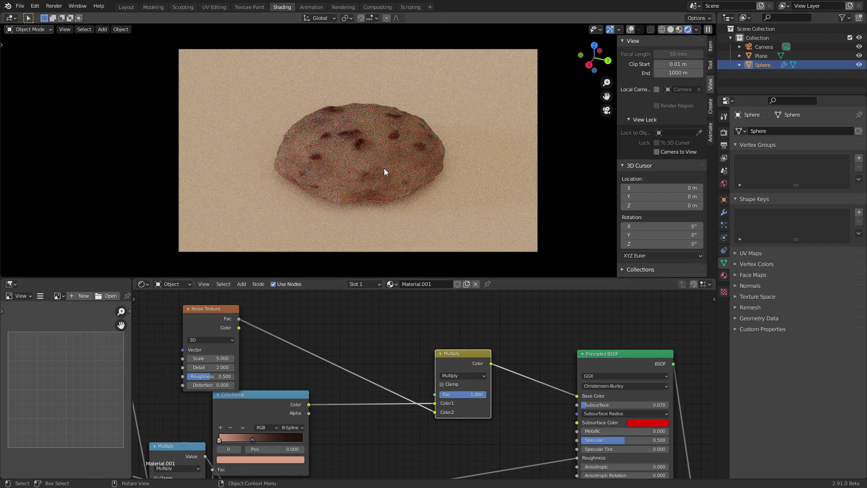
left_click_drag(486, 394, 474, 394)
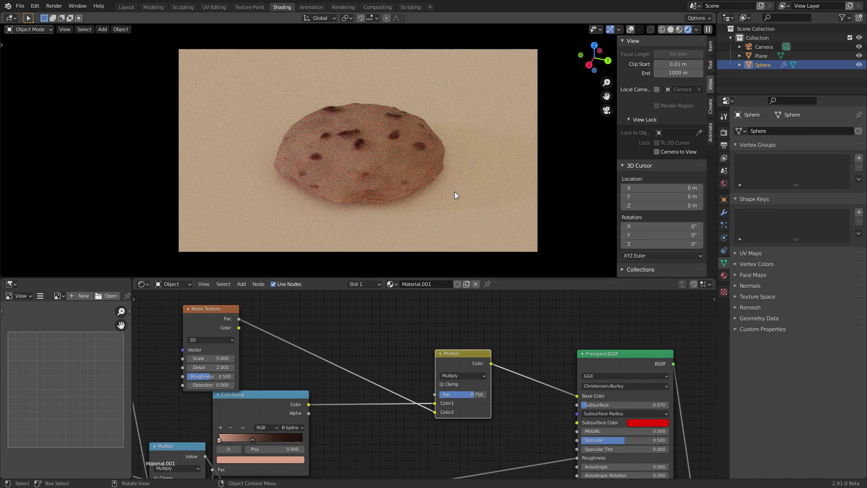
left_click(394, 188)
left_click(376, 173)
Step: Compare the cookie with the Vector Displacement node's Scale at 0 and restored to 1
scroll(472, 363, "down", 4)
middle_click_drag(515, 439, 442, 313)
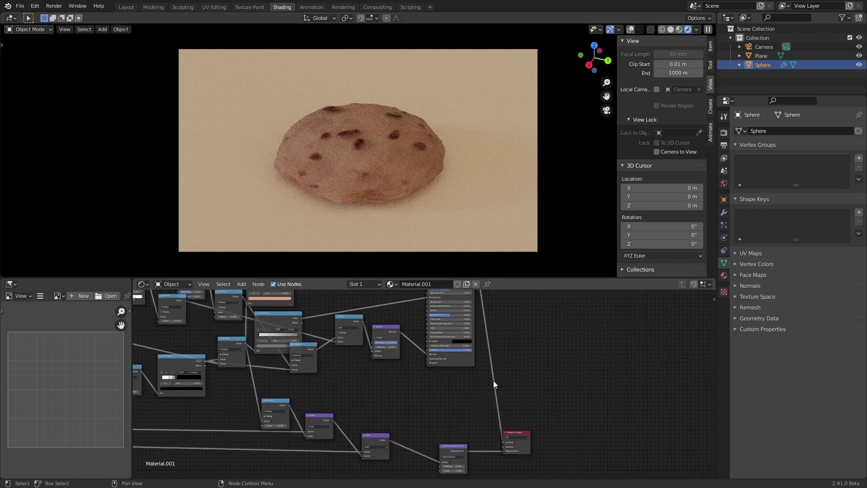
middle_click_drag(497, 373, 444, 299)
scroll(435, 313, "up", 4)
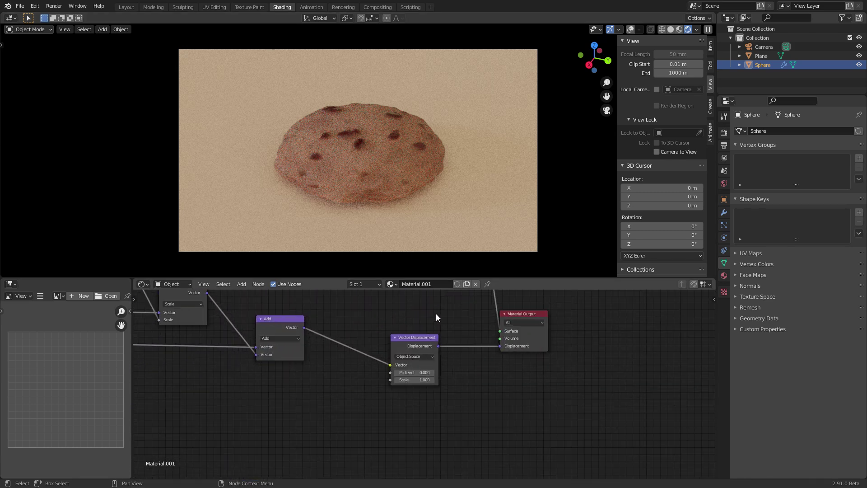
left_click(428, 378)
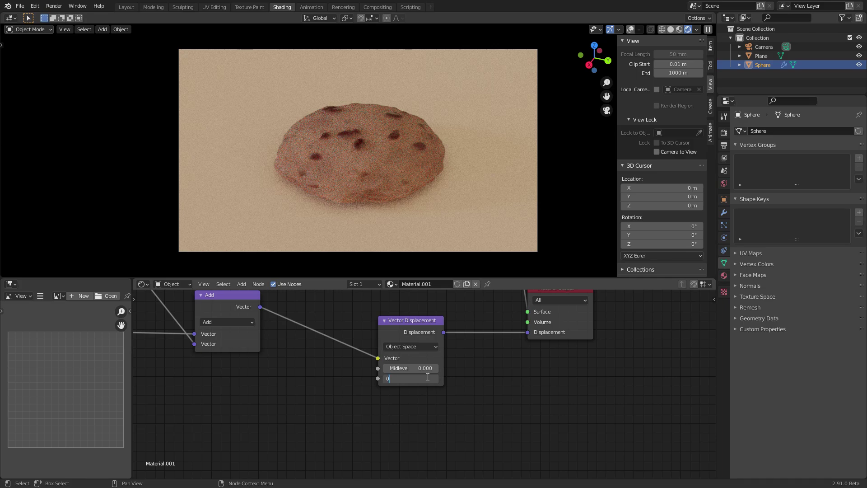
type("0")
key("Return")
middle_click_drag(382, 162, 382, 119)
left_click(425, 378)
type("1")
key("Return")
middle_click_drag(397, 115, 398, 155)
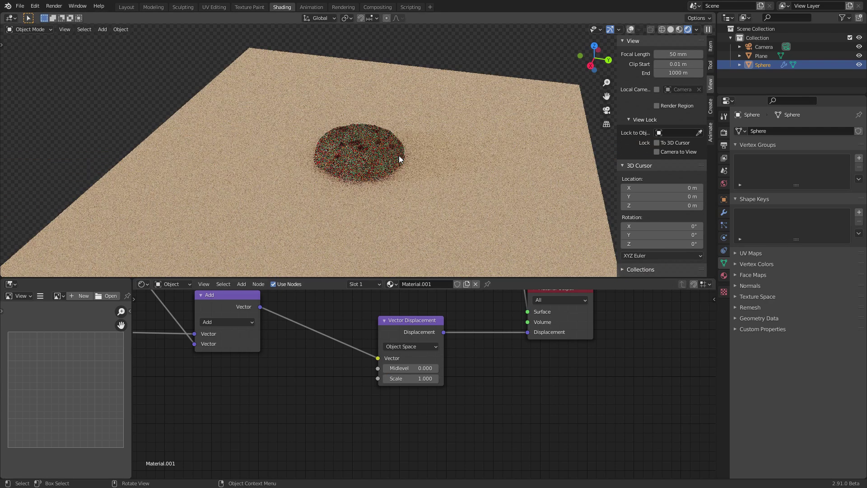
Step: Save the CookieSetup.blend file and take the Blender window out of full screen
key("q")
left_click(400, 157)
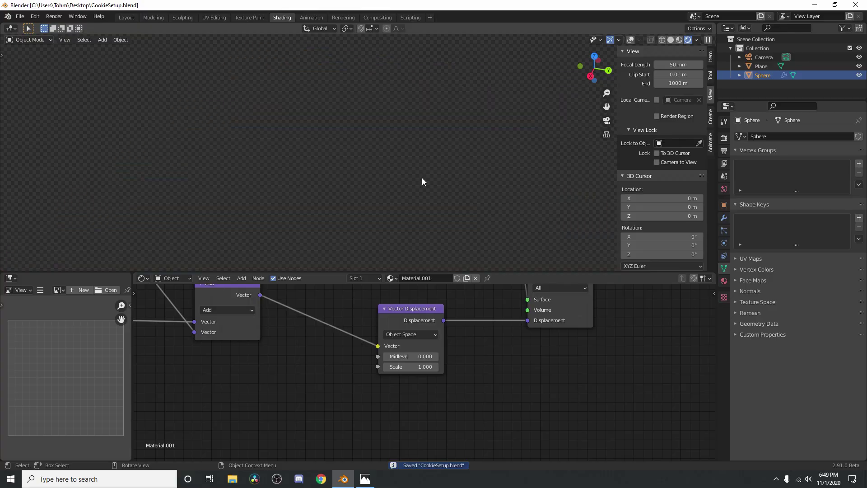
Step: Open the rendered video CookieRenderNodevember0001-0120 from the desktop and play it in the video player
left_click(866, 487)
double_click(849, 25)
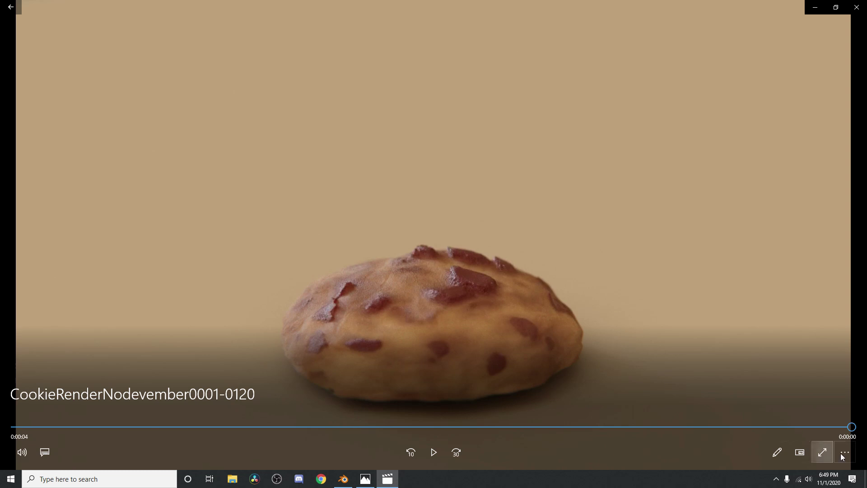
left_click(830, 403)
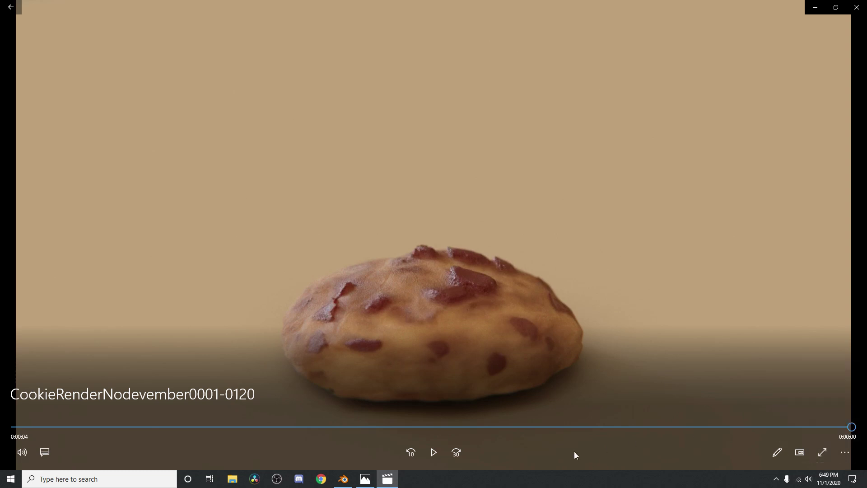
left_click(436, 460)
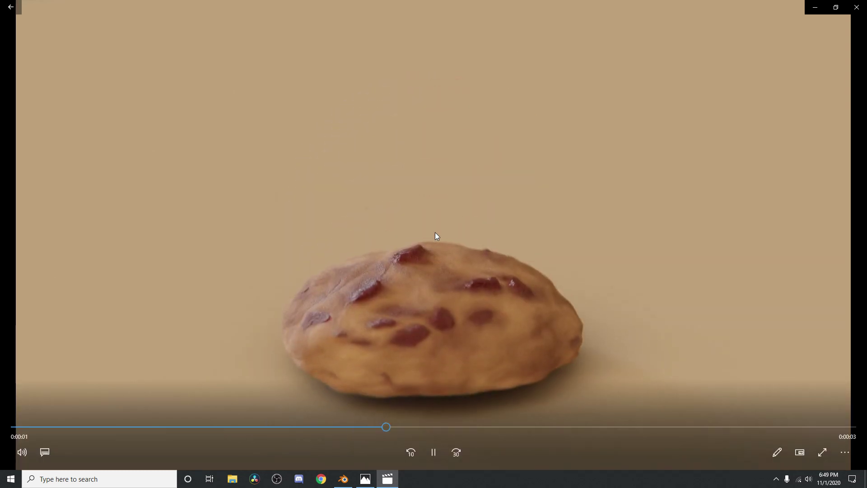